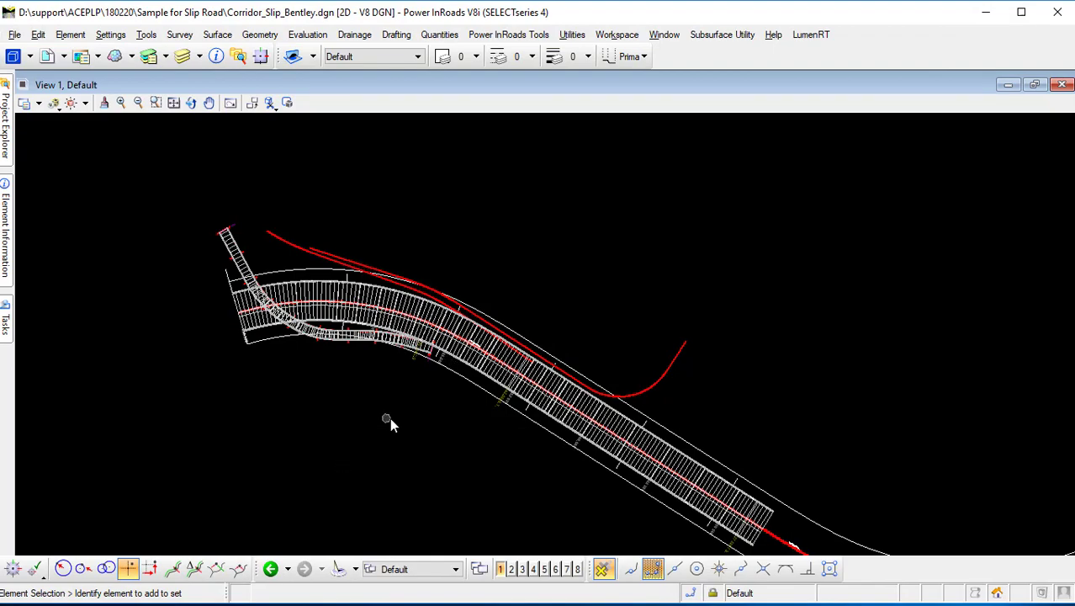
Delete the Slip A_Barrier_R template drop at the end of the slip road corridor.
middle_drag(424, 420, 395, 340)
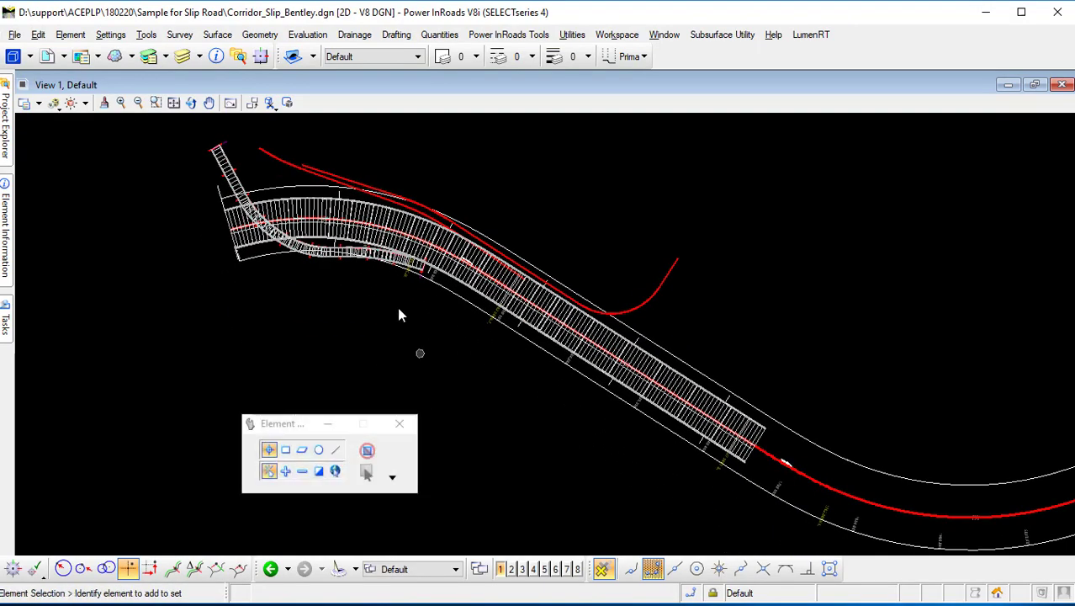
click(358, 229)
scroll(361, 253, up, 2)
scroll(361, 253, up, 1)
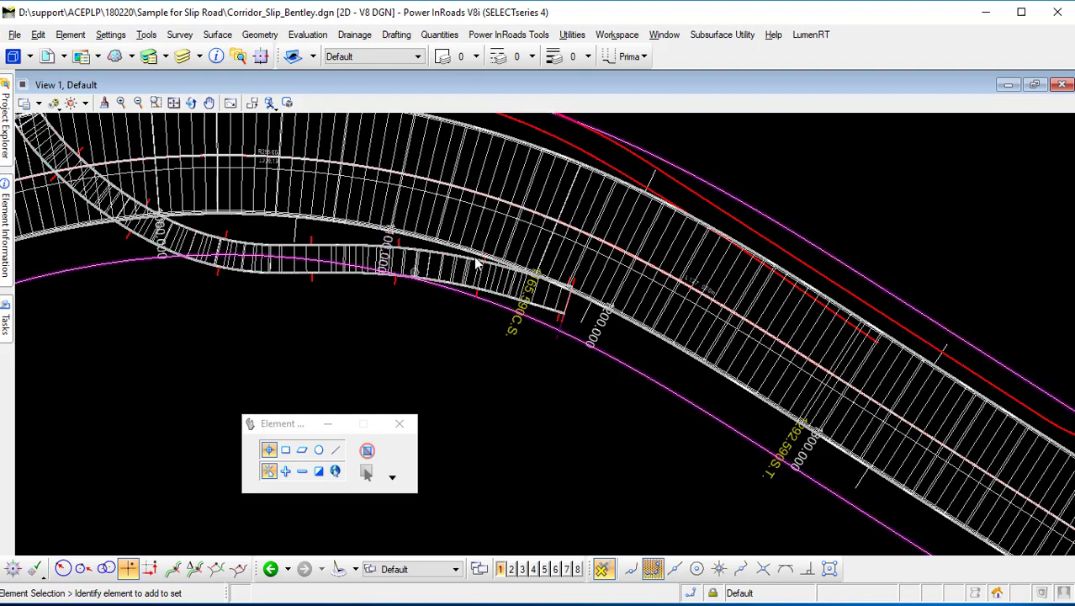
scroll(542, 301, up, 3)
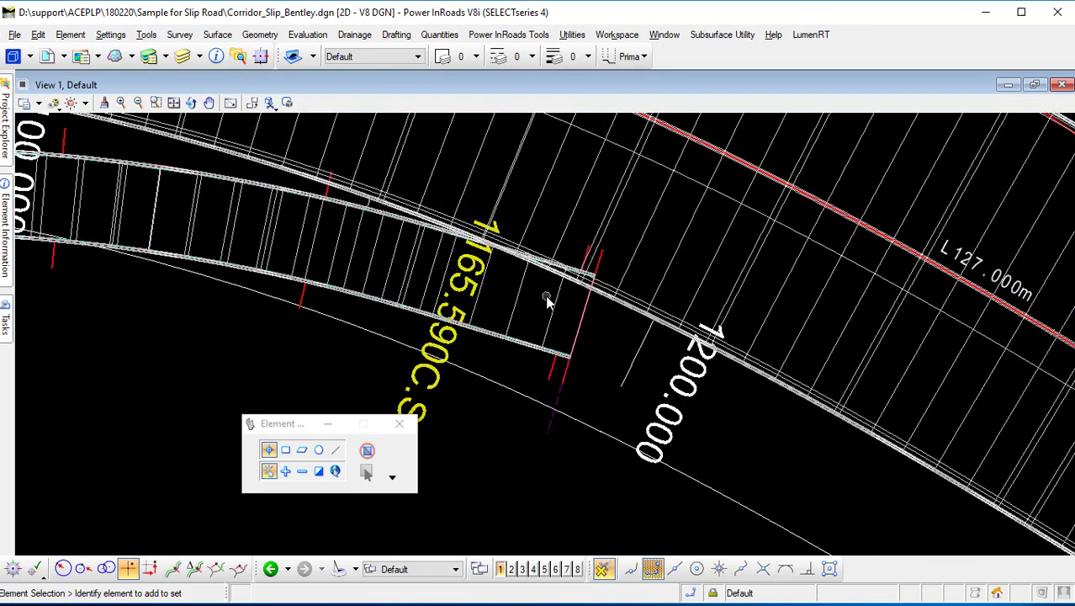
scroll(546, 301, down, 1)
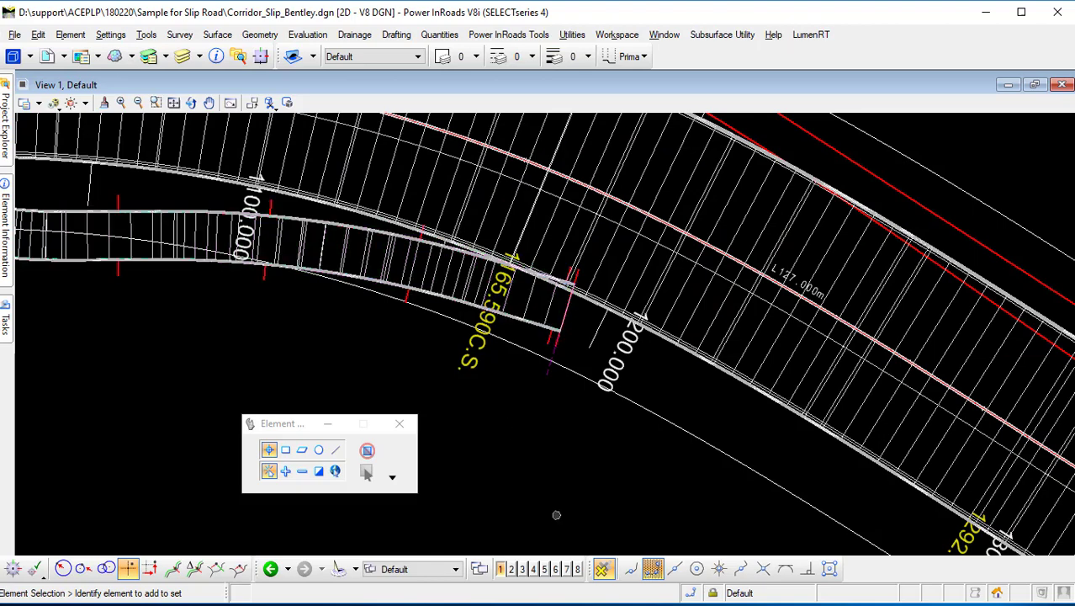
middle_drag(481, 344, 486, 367)
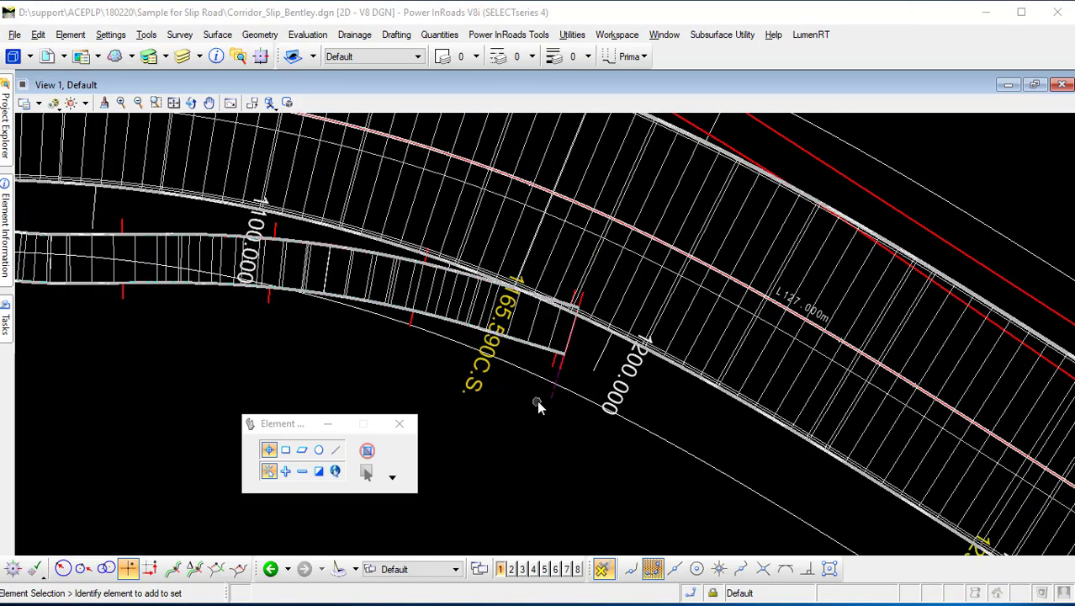
scroll(550, 408, down, 3)
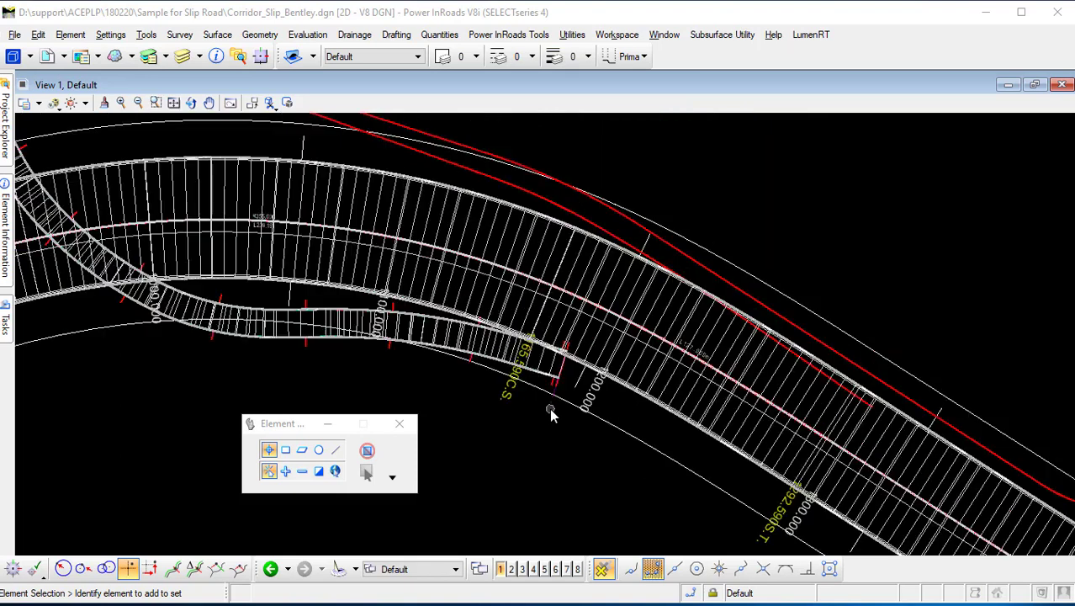
scroll(549, 407, up, 3)
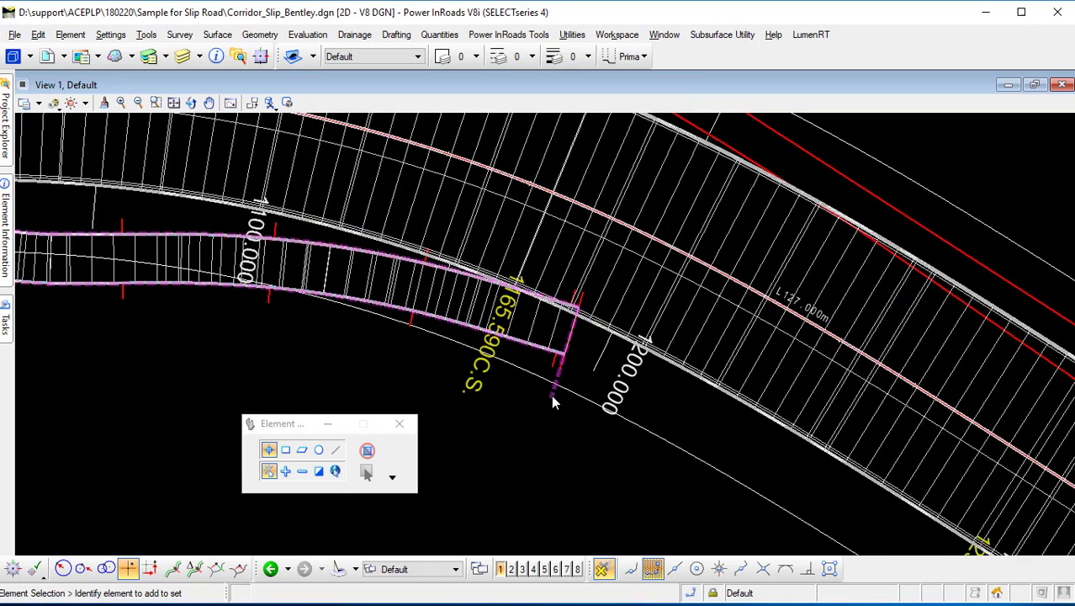
click(556, 402)
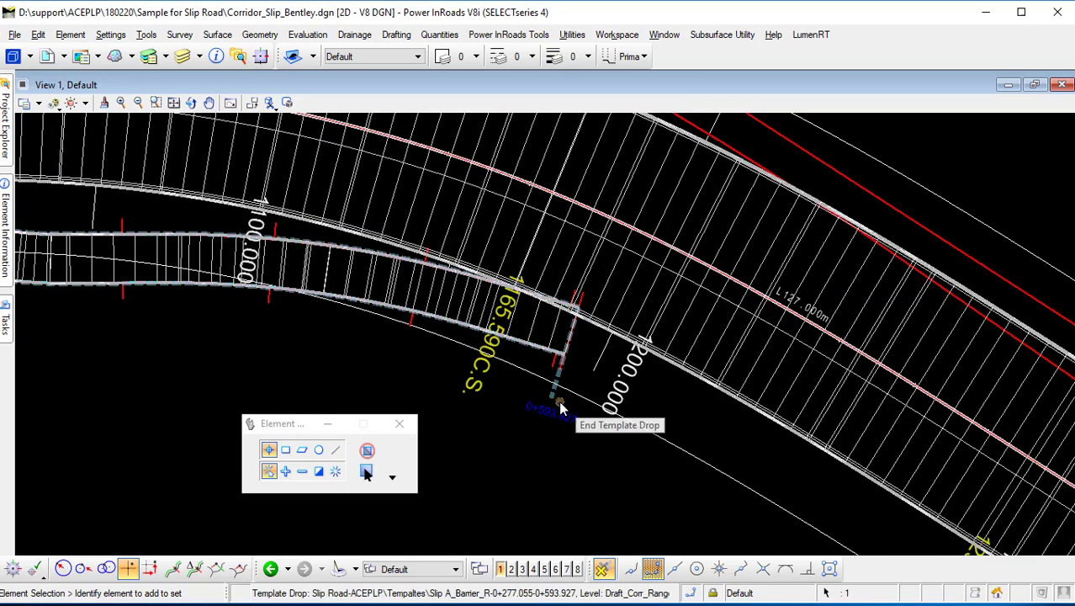
key(Delete)
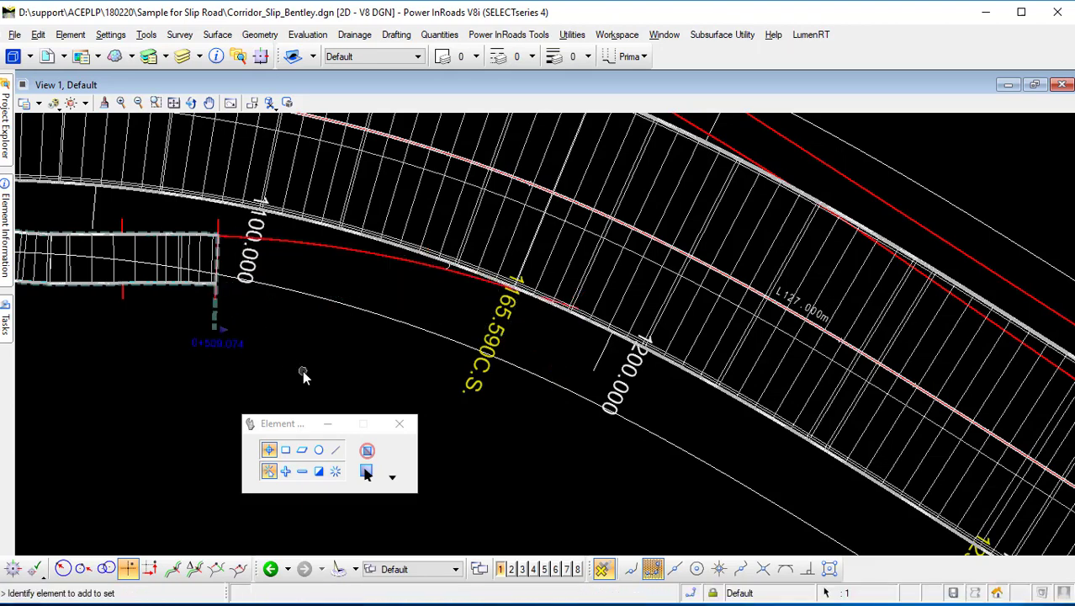
Move the end of the main road's template drop forward to about the 1100 station line.
scroll(303, 373, down, 4)
middle_drag(603, 377, 492, 212)
scroll(493, 215, down, 2)
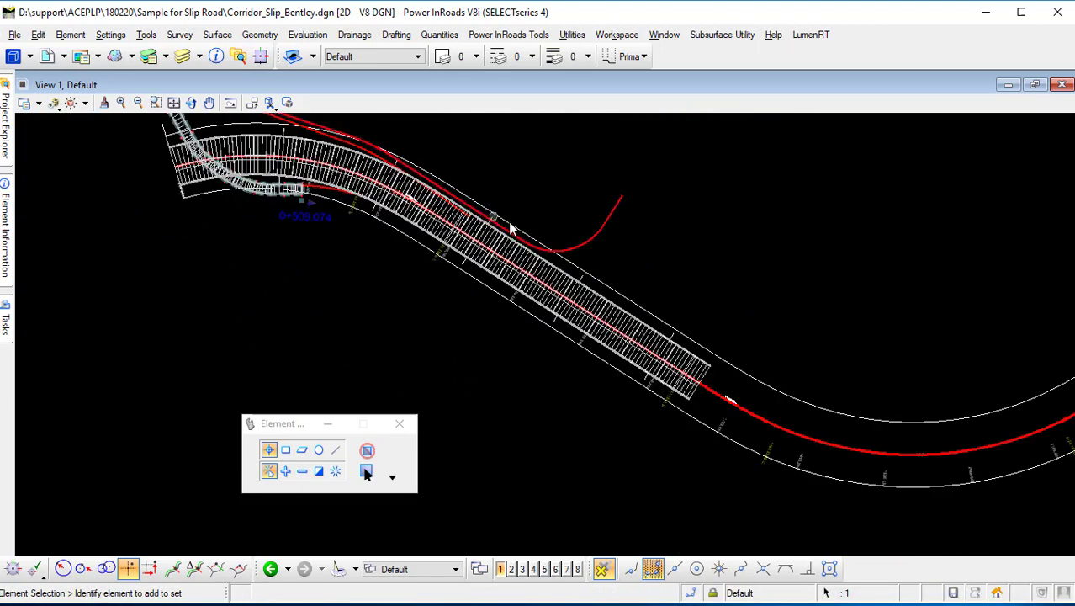
scroll(683, 306, down, 3)
scroll(807, 312, up, 2)
middle_drag(636, 275, 792, 259)
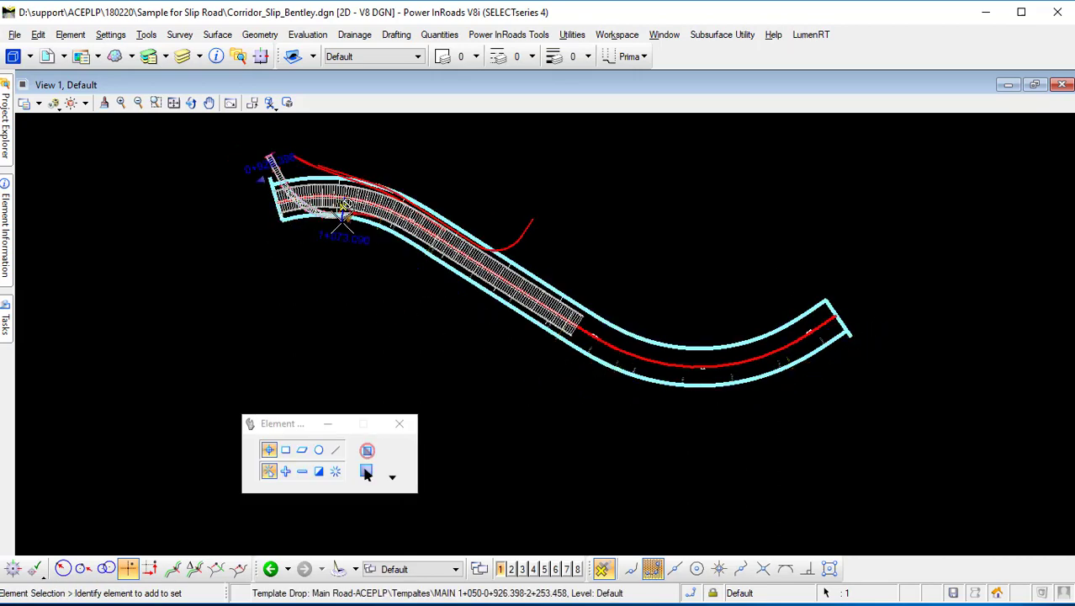
scroll(343, 217, up, 5)
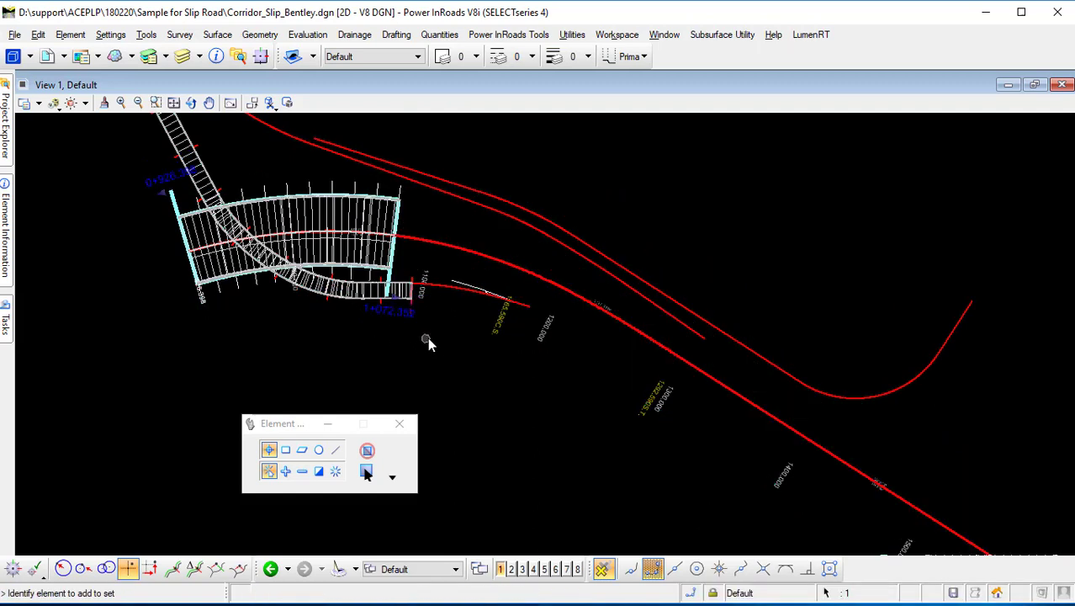
scroll(386, 303, up, 3)
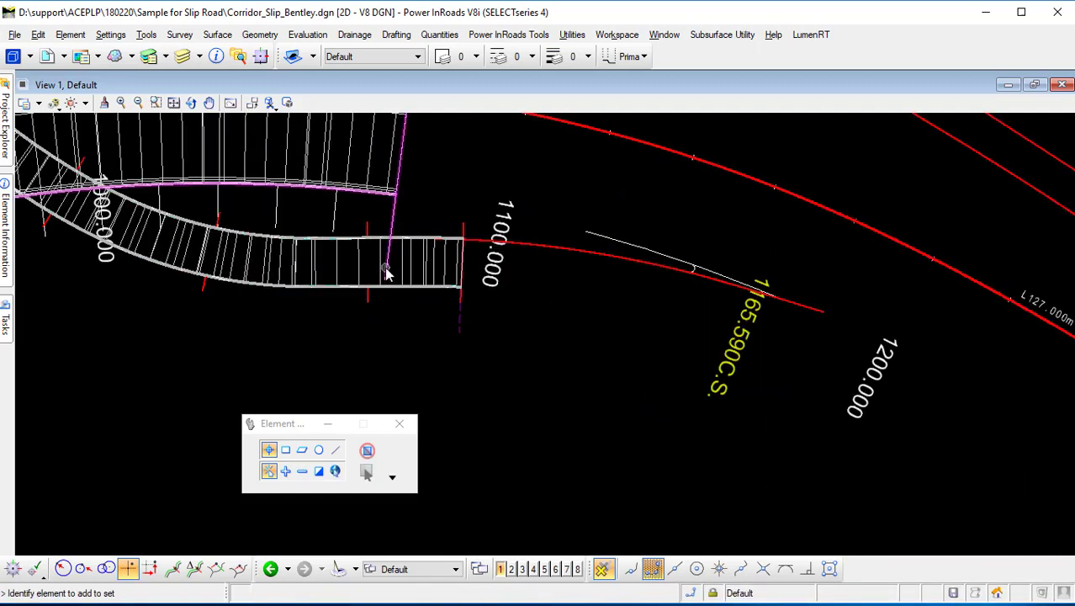
click(394, 285)
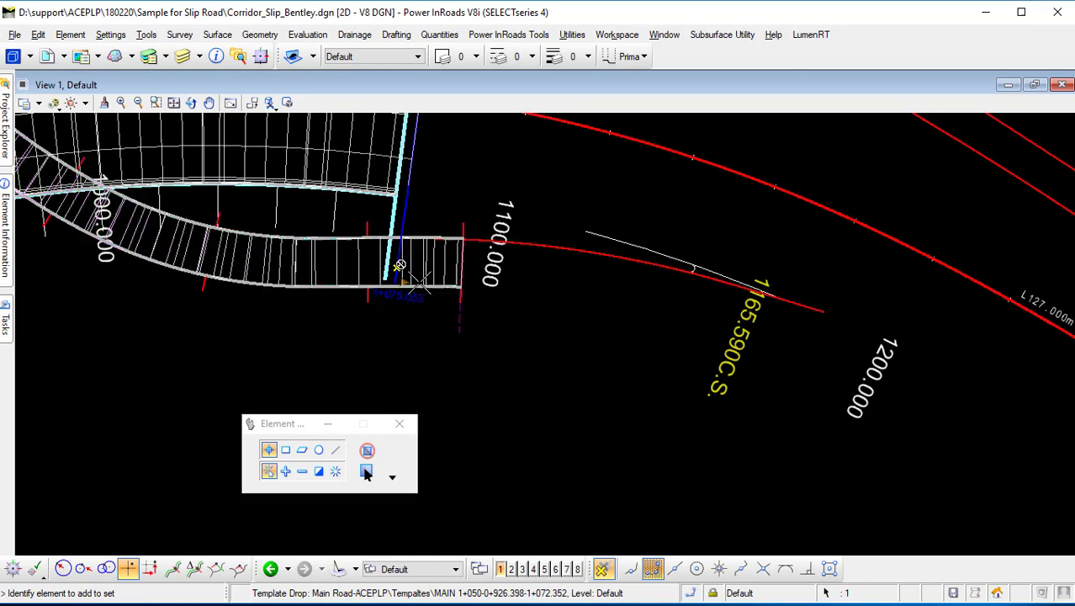
click(508, 316)
Start Create Template Drop on the main road corridor and pick the MAIN 1+050 template.
scroll(529, 383, down, 2)
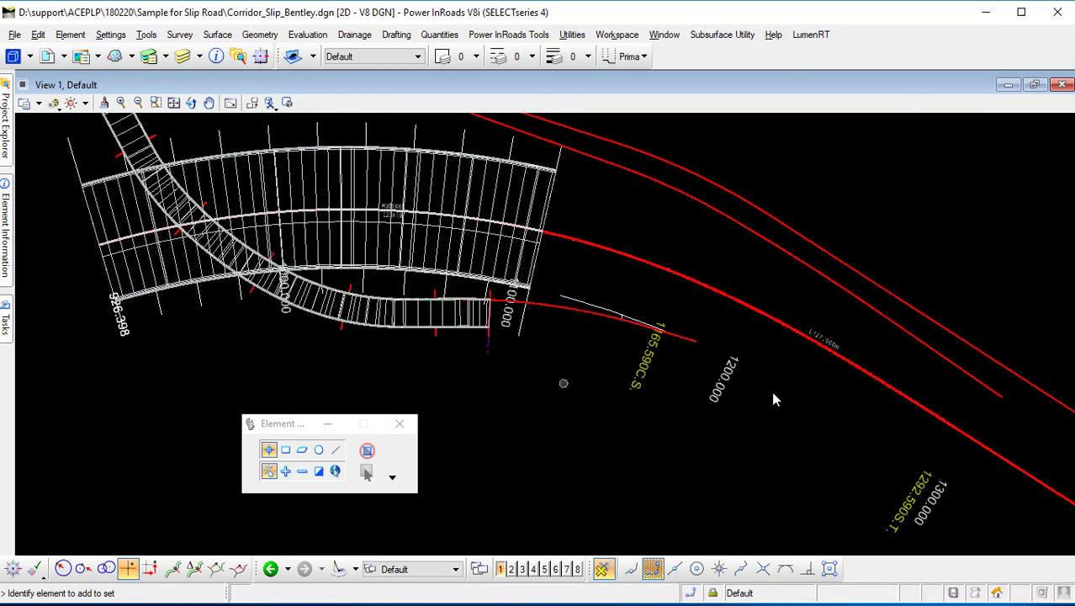
mouse_move(774, 399)
middle_down()
mouse_move(629, 354)
mouse_move(653, 362)
middle_up()
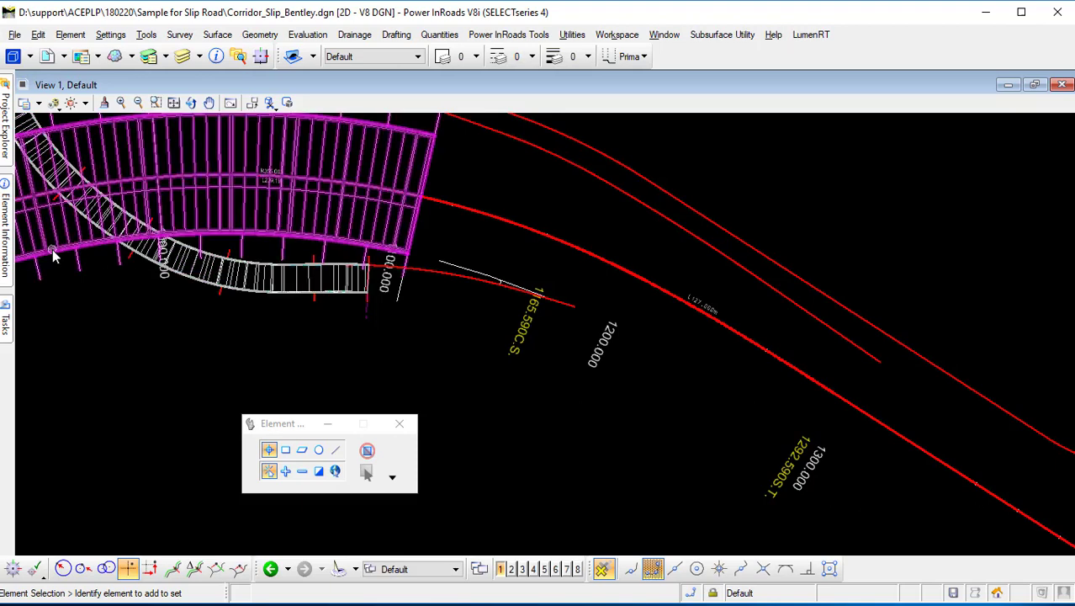
mouse_move(6, 319)
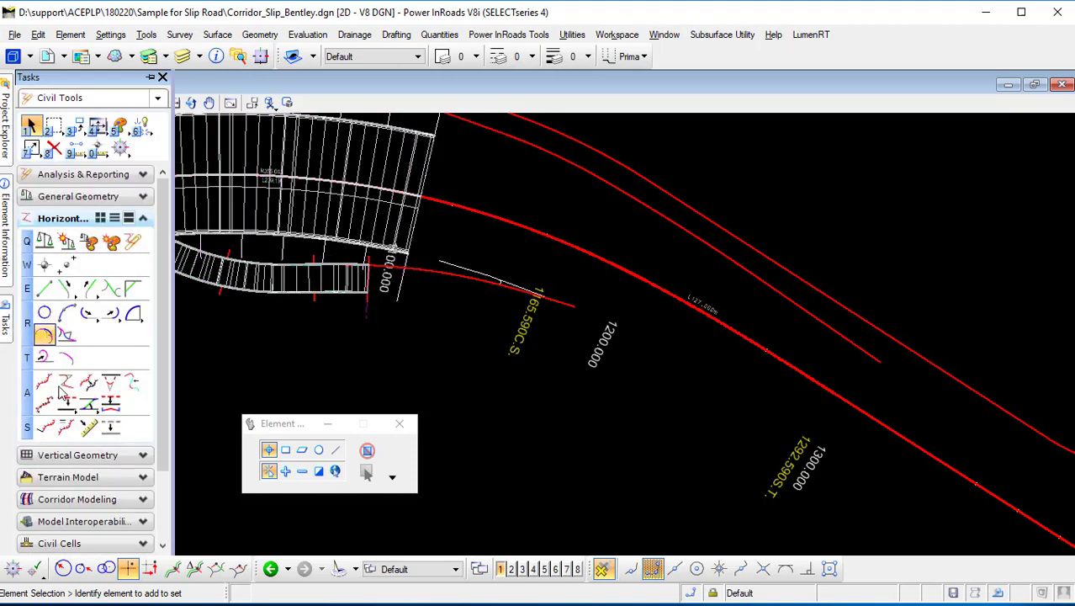
click(106, 502)
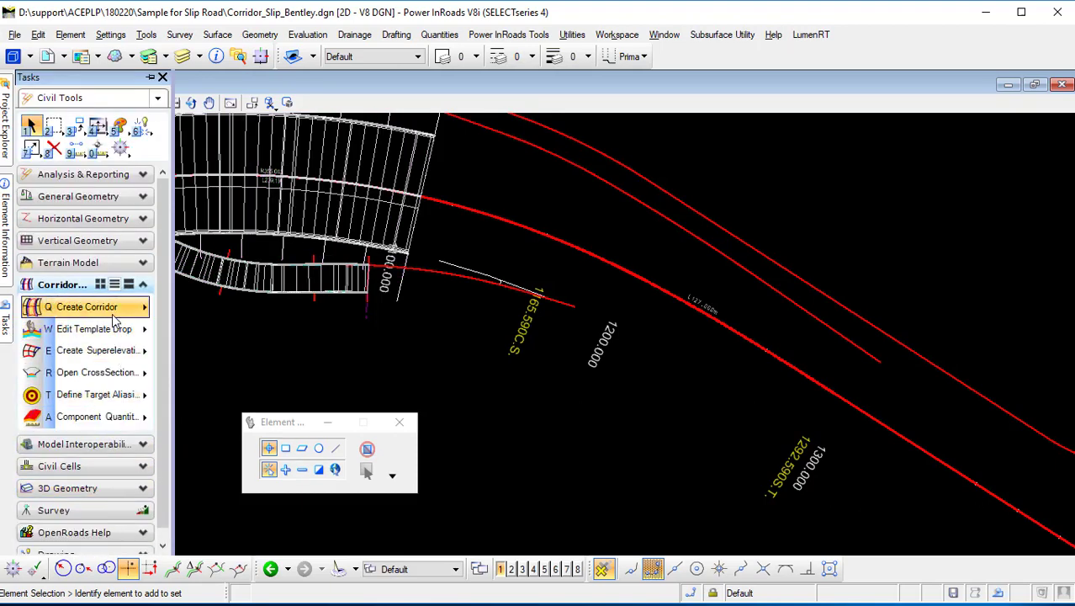
click(143, 307)
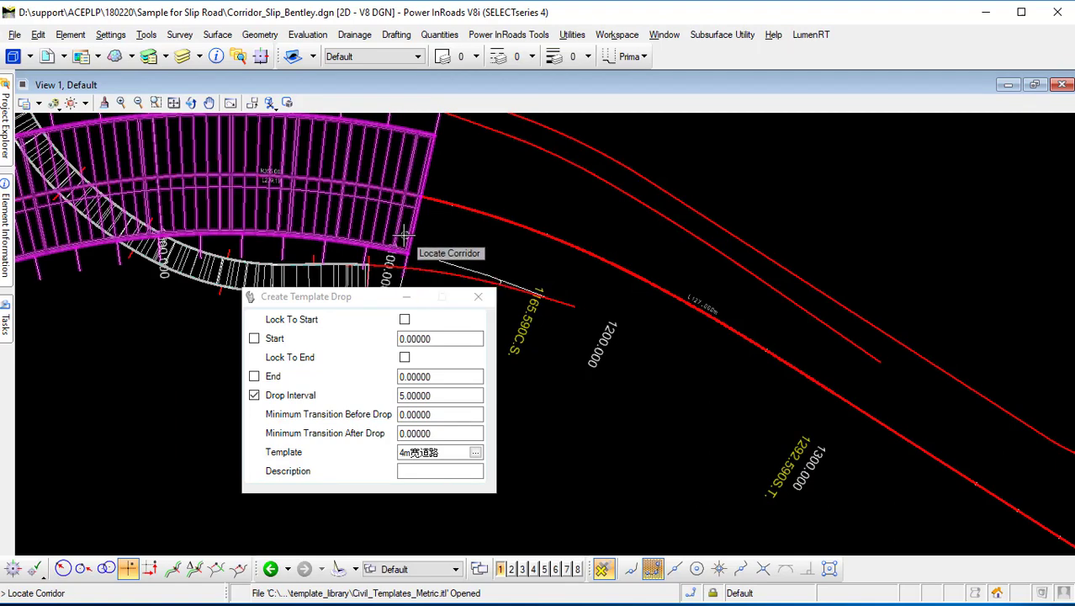
click(402, 236)
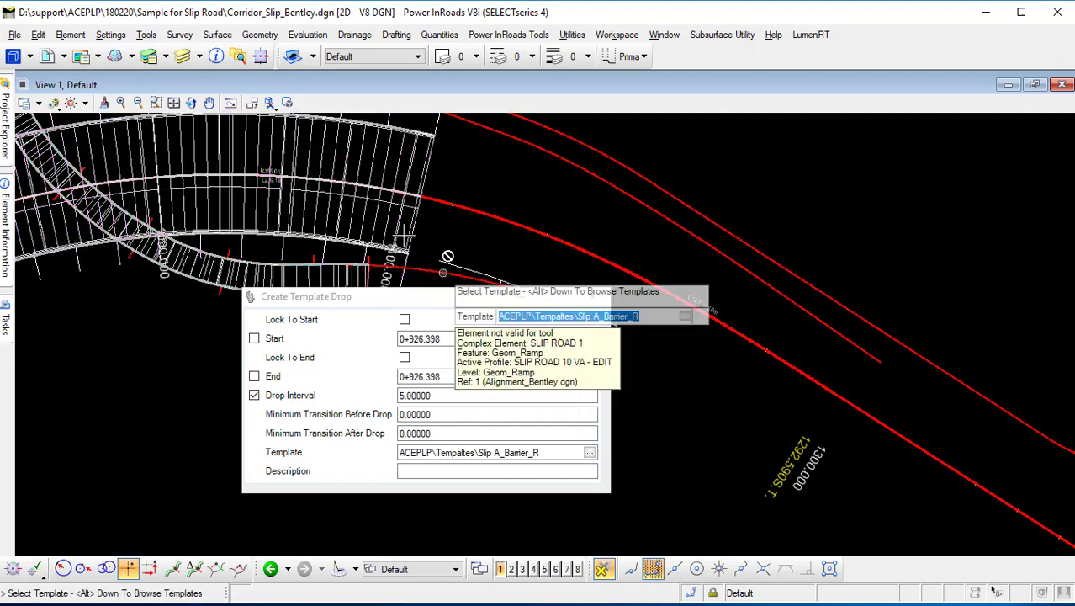
click(589, 452)
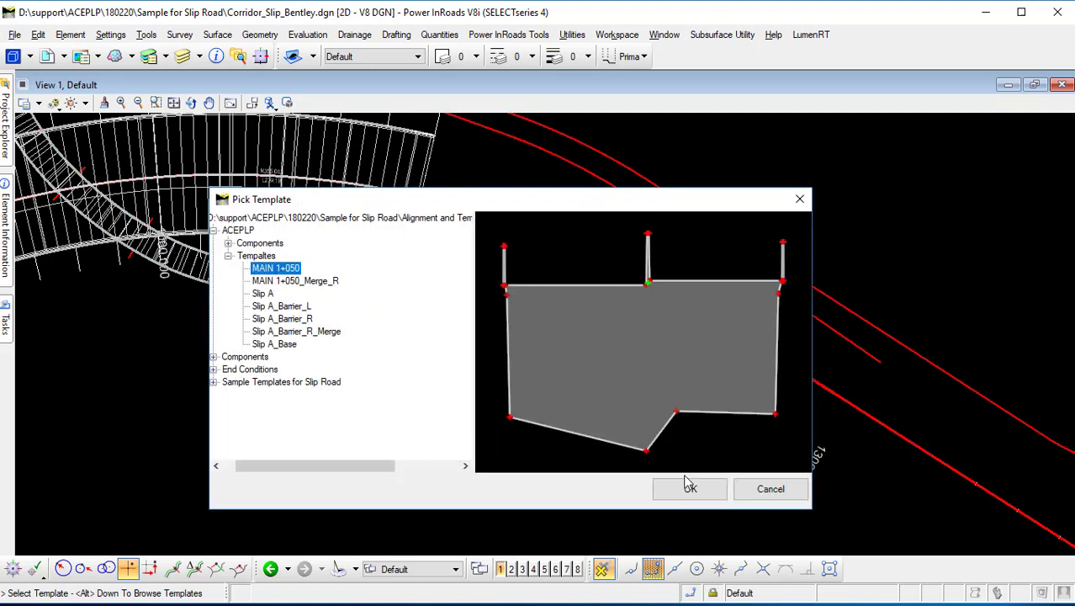
click(690, 489)
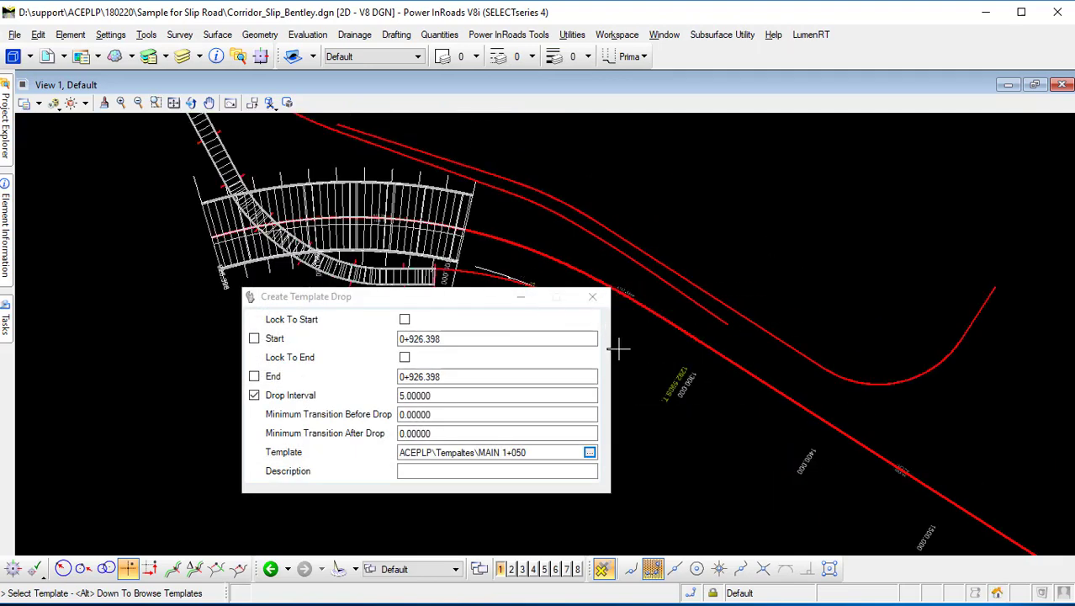
Drop the template from about station 1+259.066 to the locked corridor end at 2+253.458.
drag(464, 307, 321, 372)
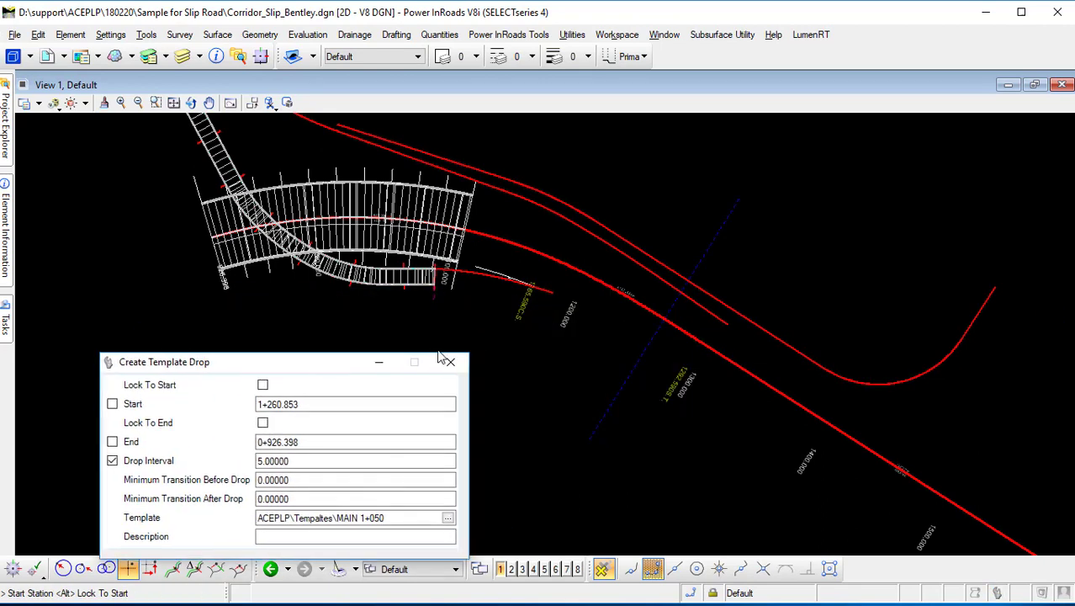
click(627, 357)
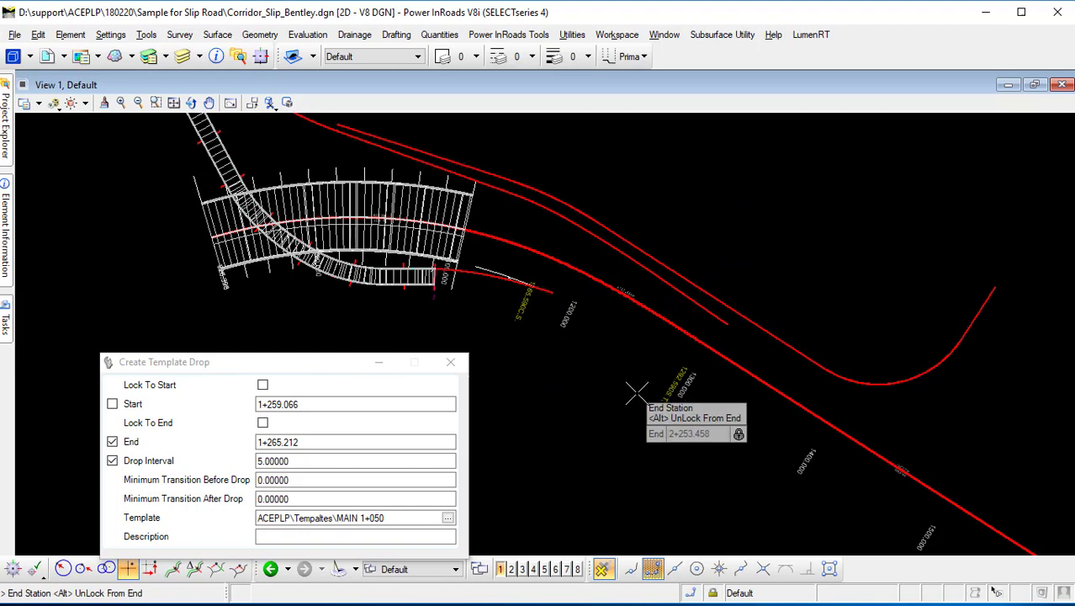
click(637, 405)
click(638, 408)
click(630, 408)
click(626, 408)
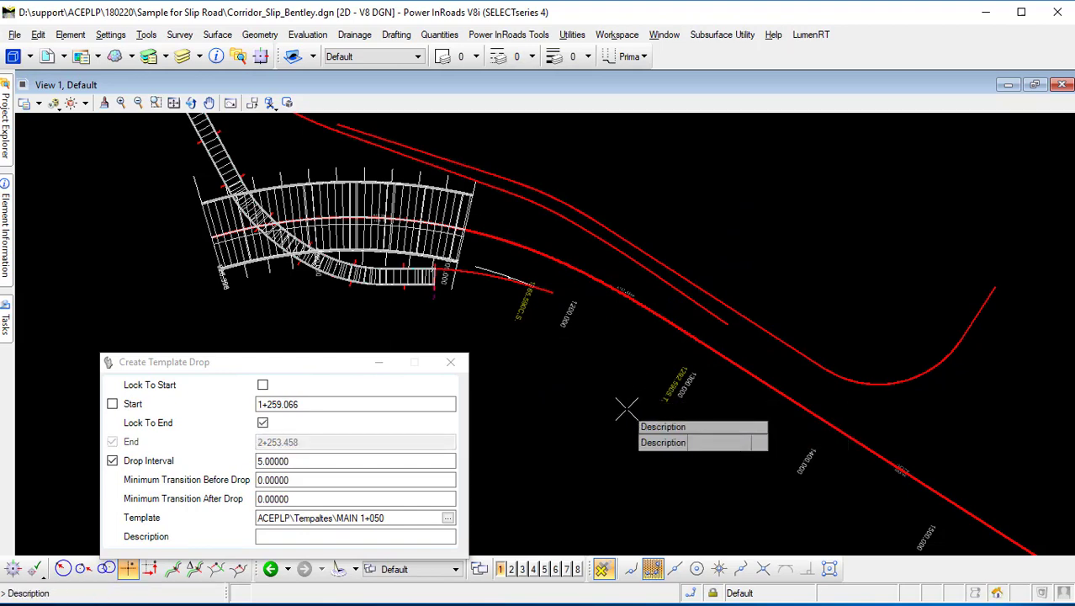
click(626, 409)
scroll(513, 270, up, 2)
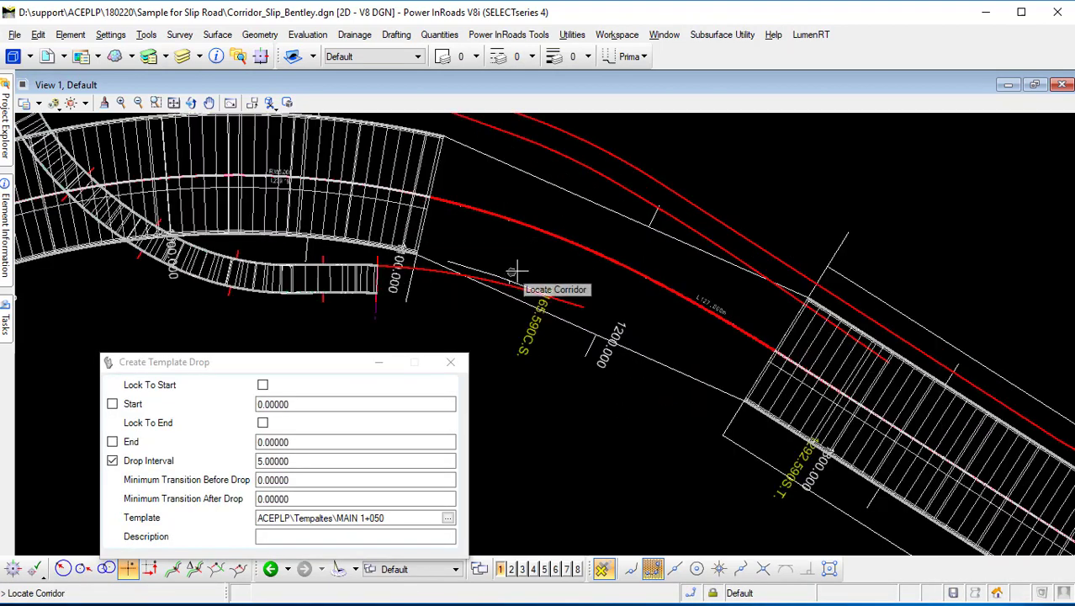
scroll(365, 252, up, 2)
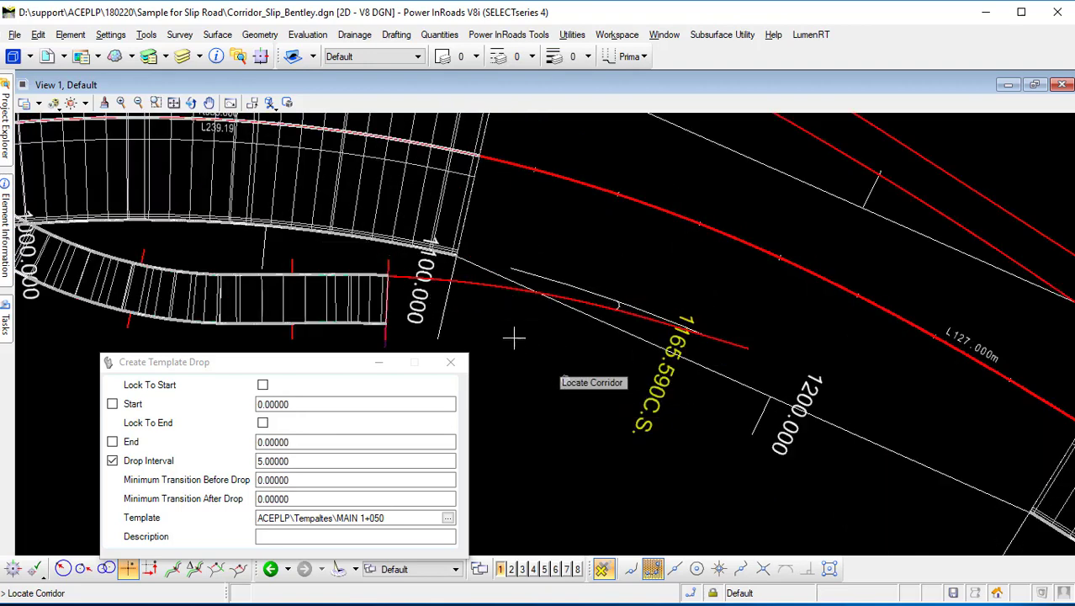
key(Escape)
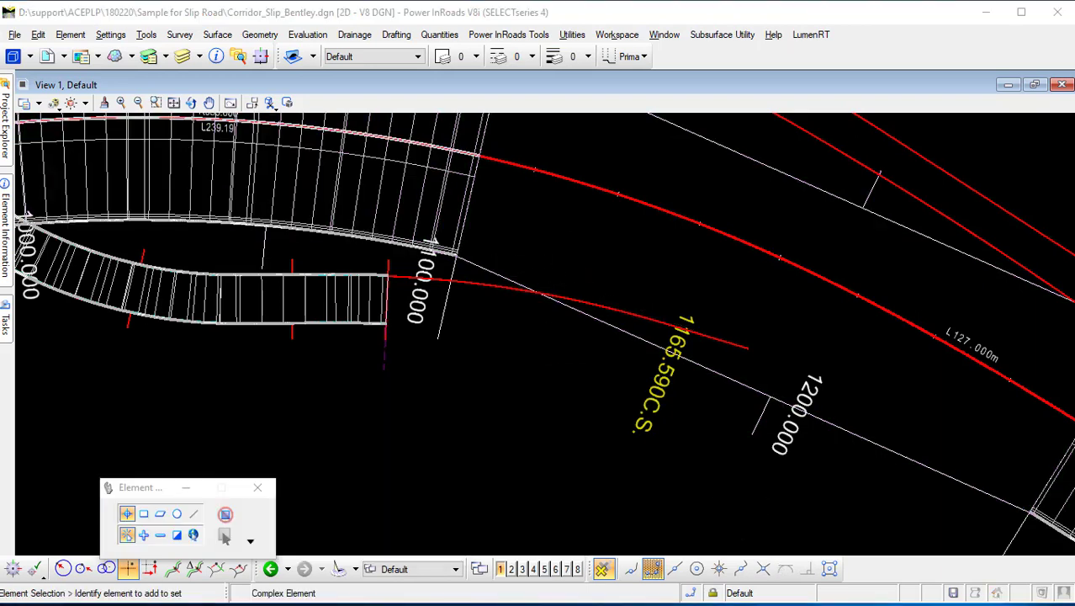
Inspect where the main and slip road corridors meet, then open the horizontal geometry tools and widen their palette.
scroll(457, 252, up, 4)
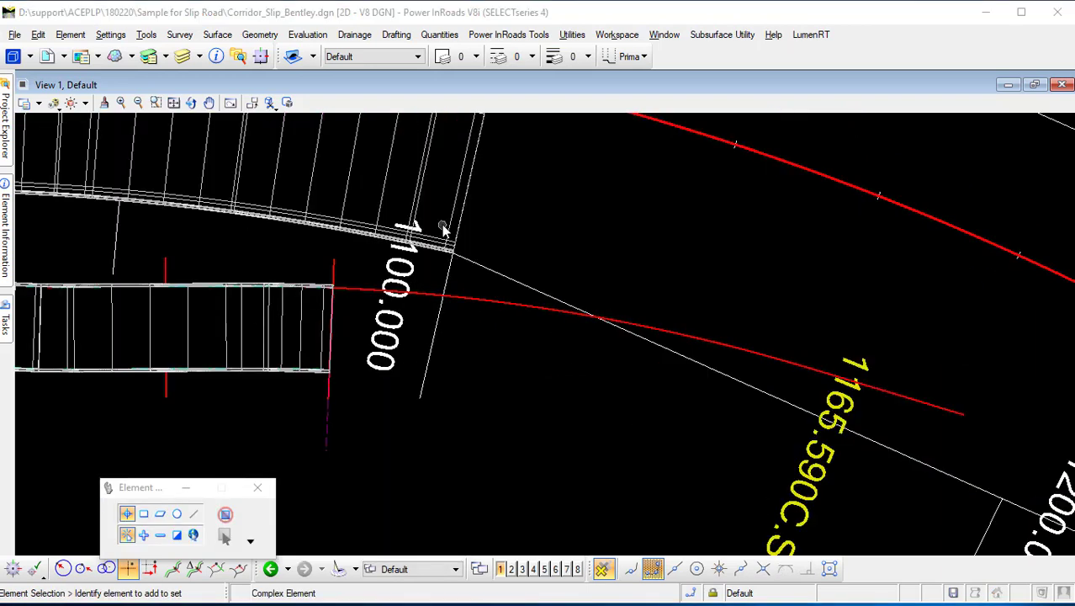
scroll(441, 263, up, 6)
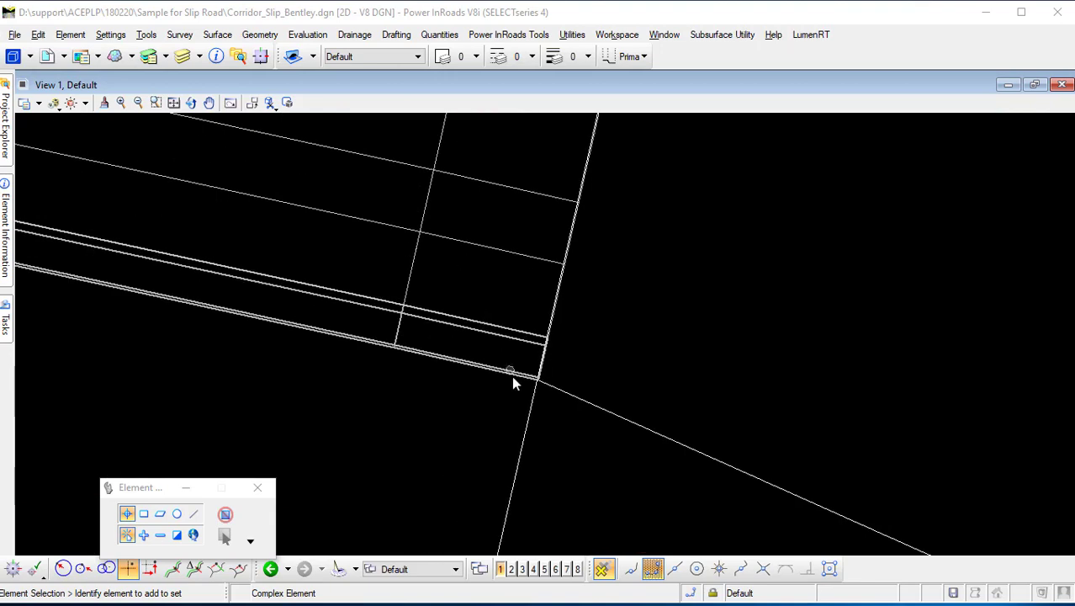
scroll(503, 355, down, 3)
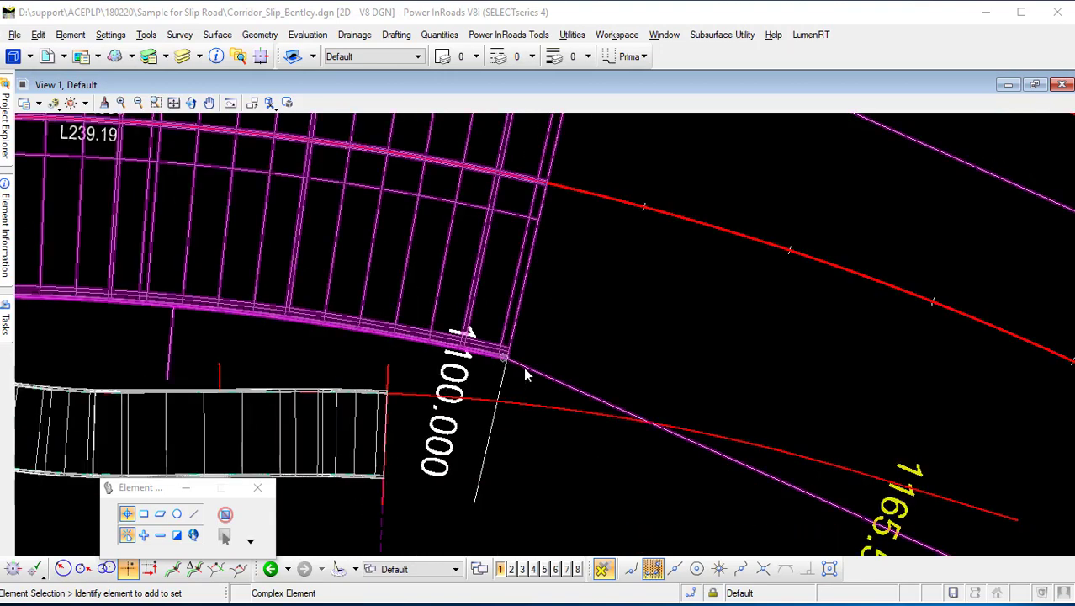
scroll(473, 357, down, 2)
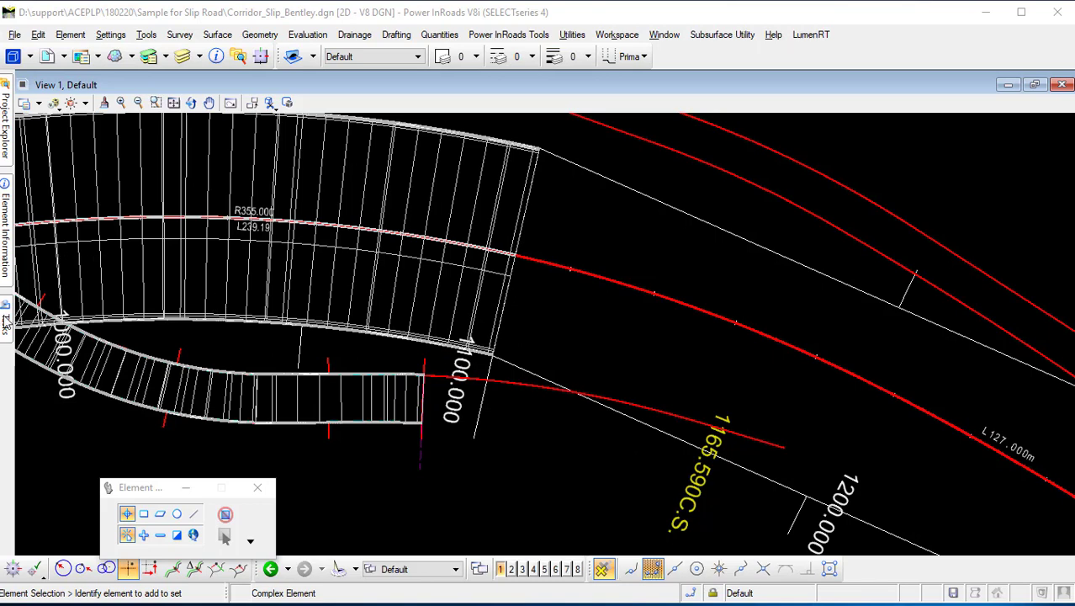
mouse_move(6, 328)
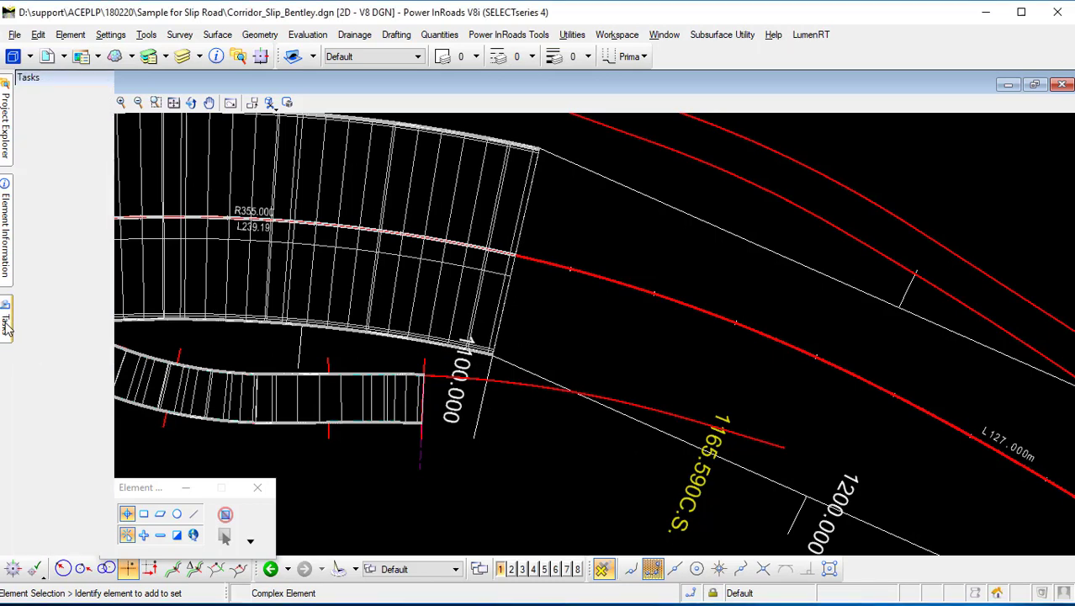
click(101, 220)
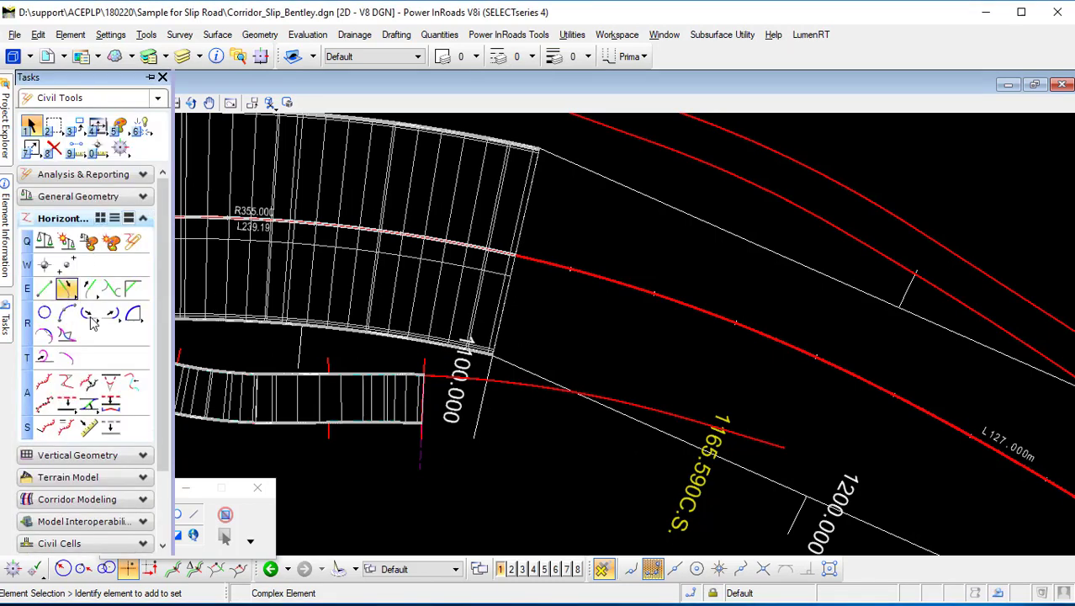
drag(173, 336, 259, 336)
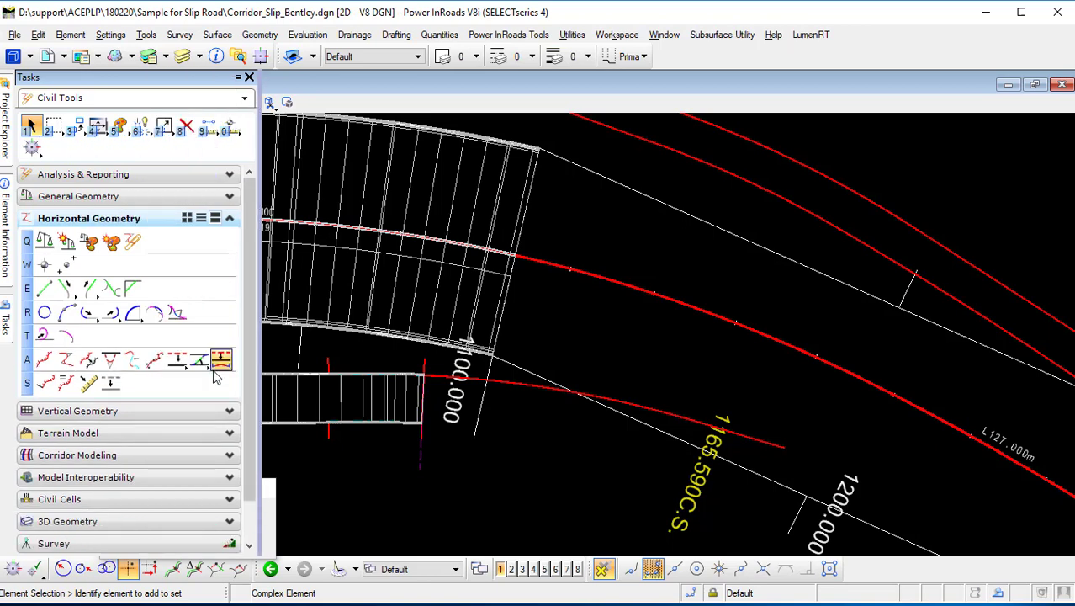
Create a Single Offset Partial of the main road alignment at about 23.3 m offset, from about station 1+106 to 1+176, without mirroring.
click(201, 217)
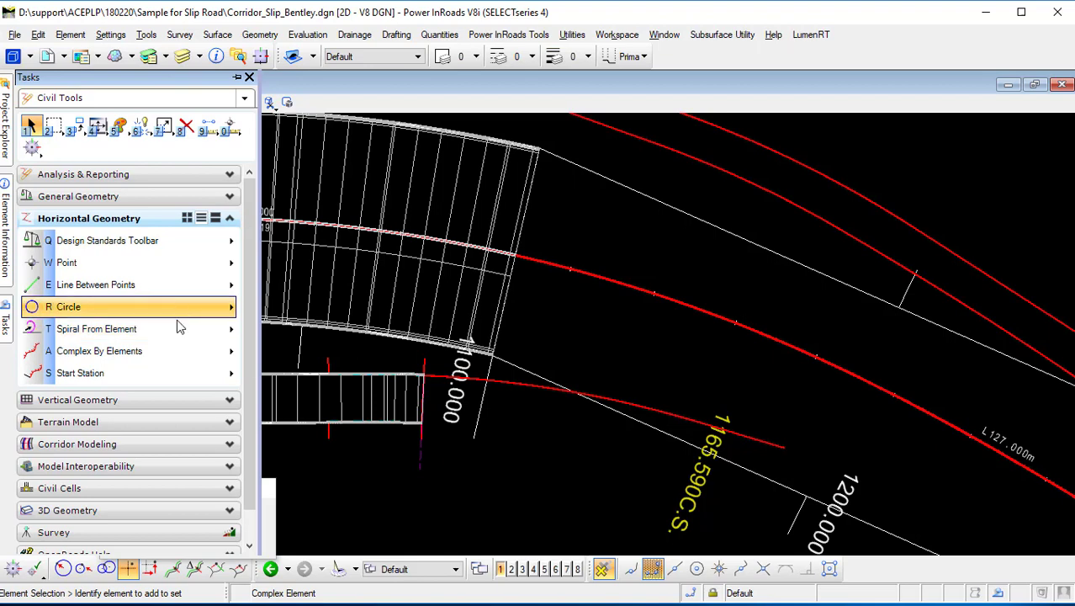
click(174, 351)
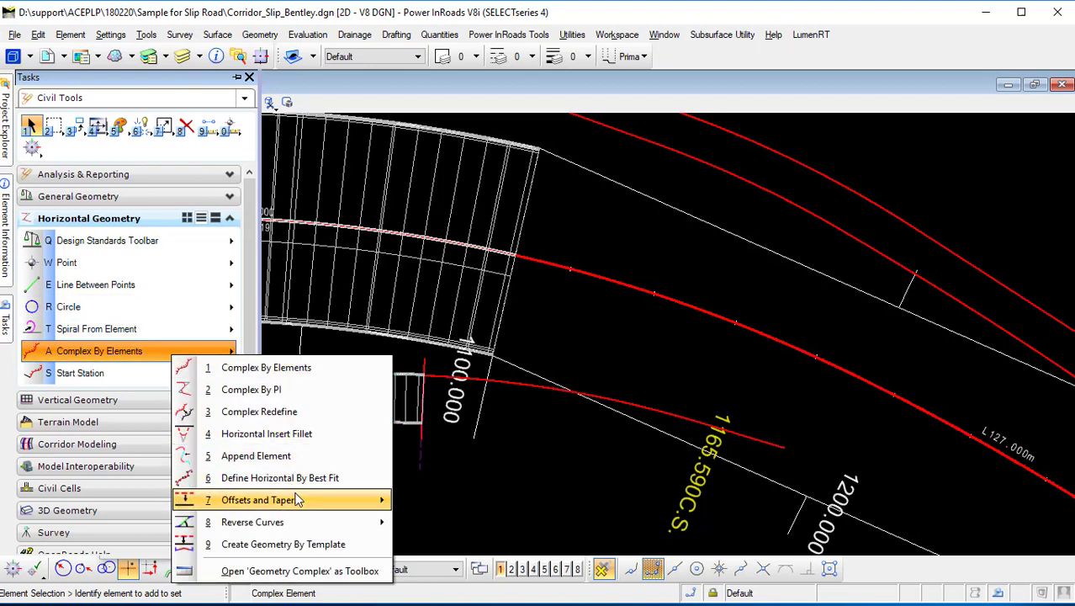
mouse_move(298, 499)
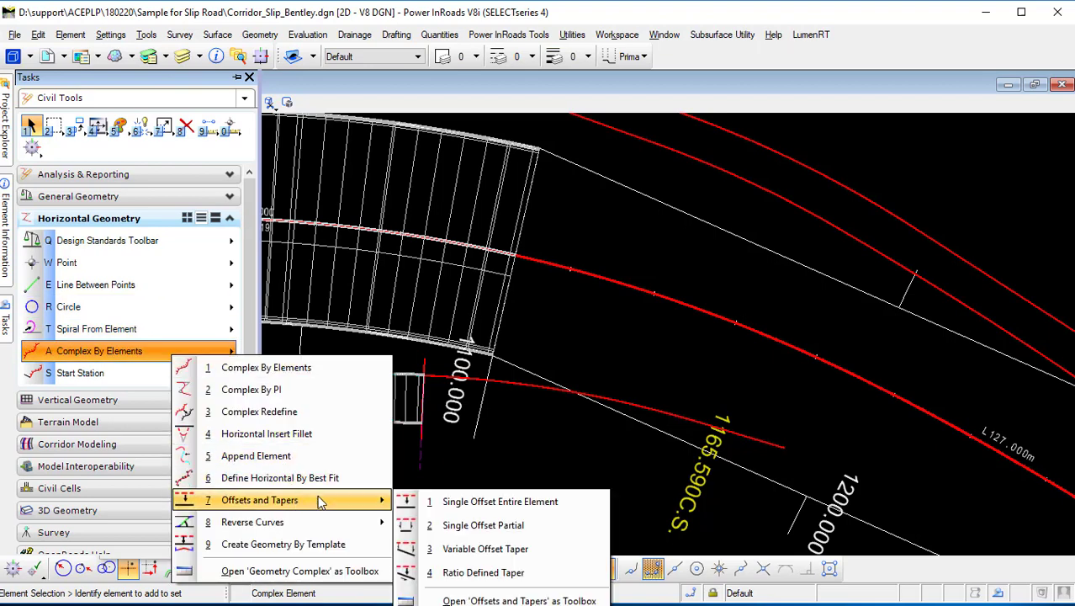
click(528, 523)
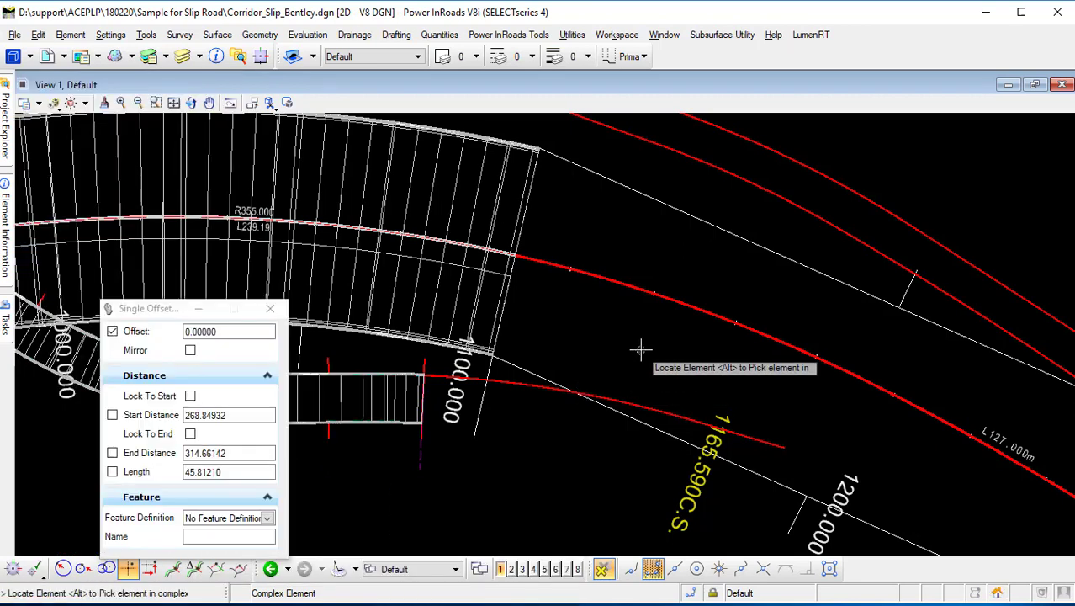
click(112, 331)
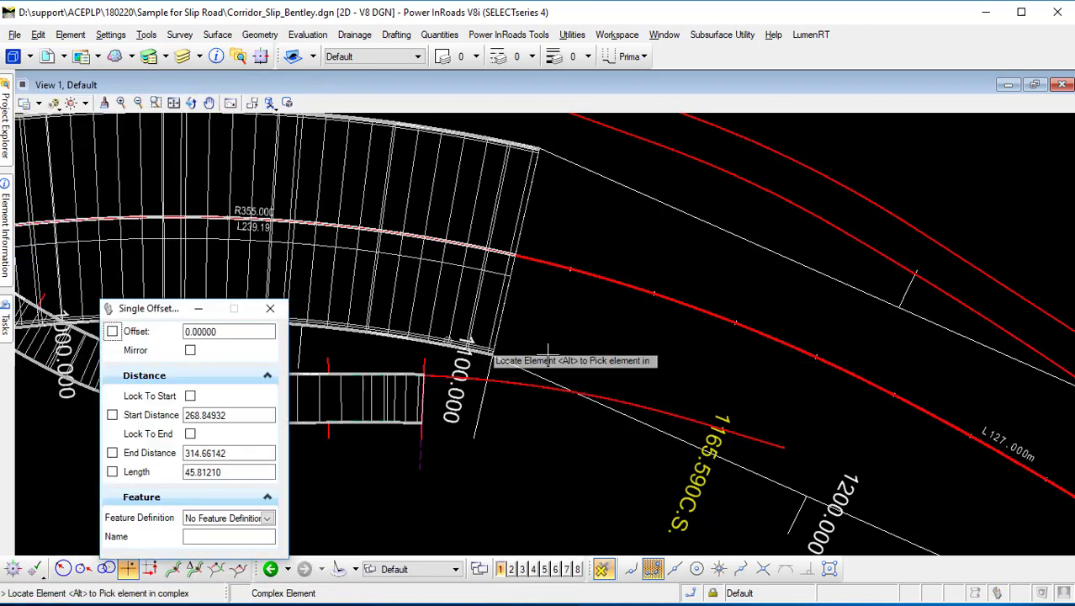
click(683, 303)
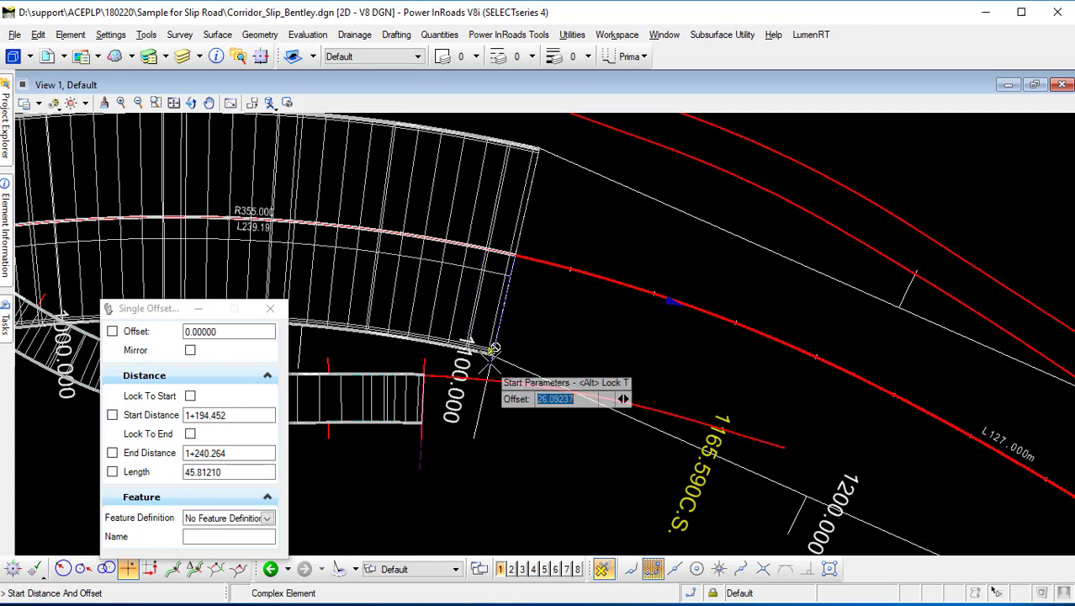
scroll(499, 336, up, 5)
scroll(499, 337, up, 4)
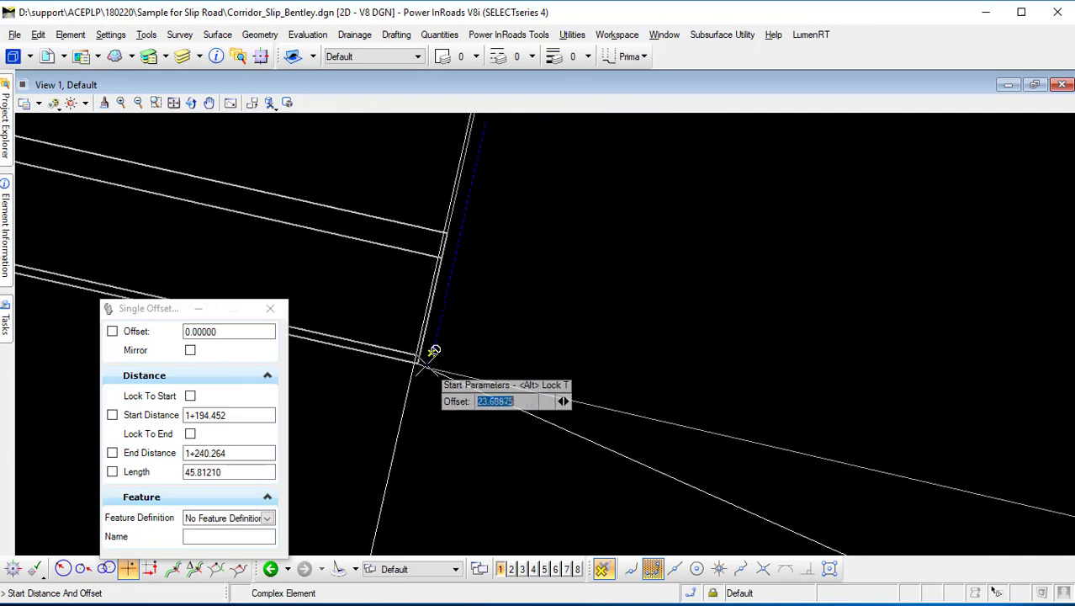
scroll(439, 232, up, 2)
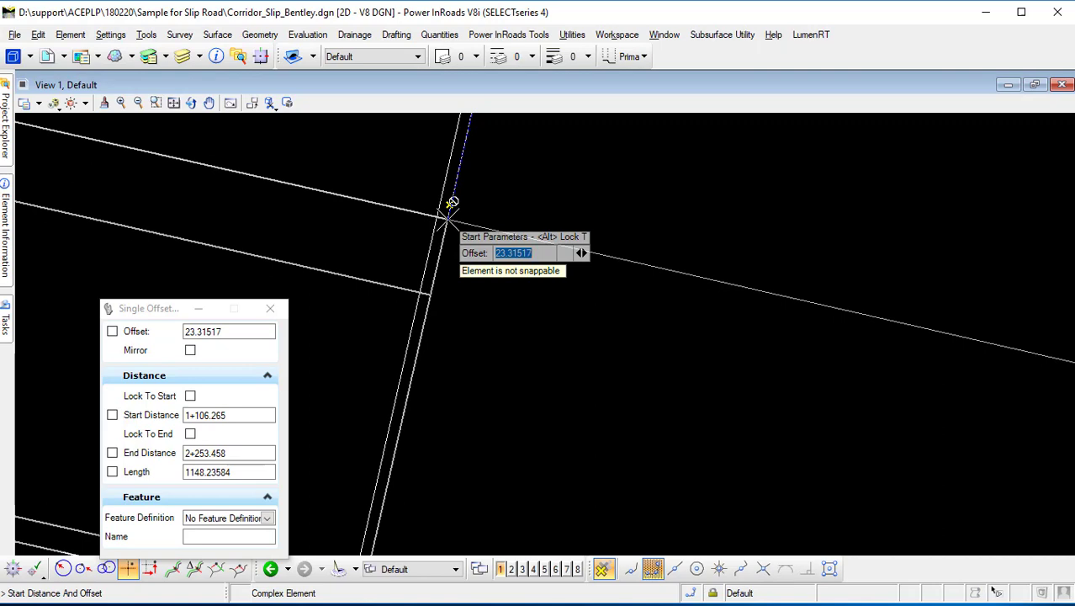
click(446, 214)
scroll(553, 282, down, 3)
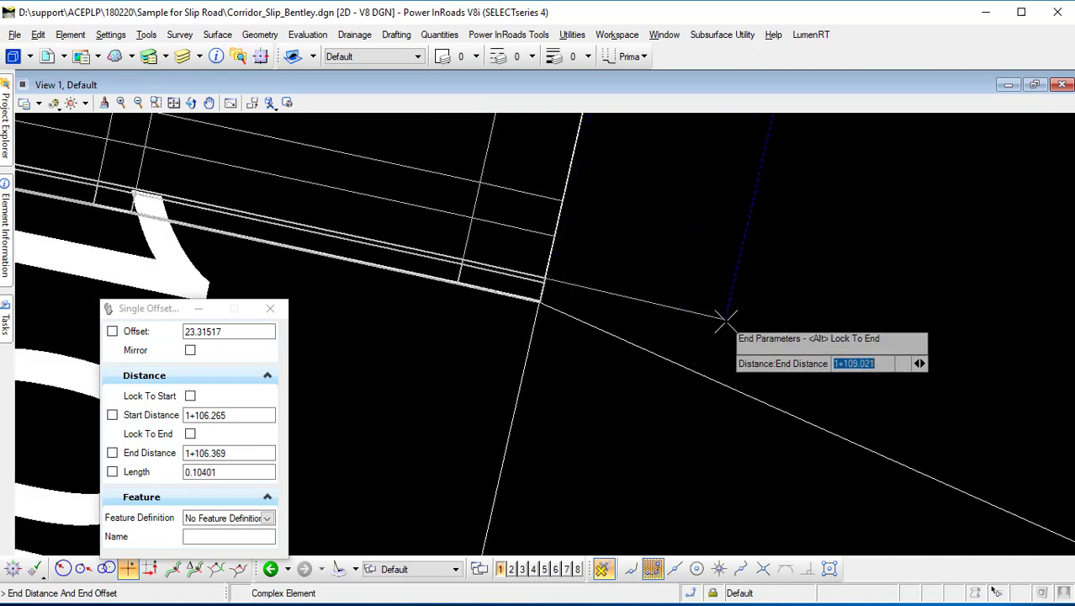
scroll(725, 313, down, 3)
scroll(439, 254, down, 2)
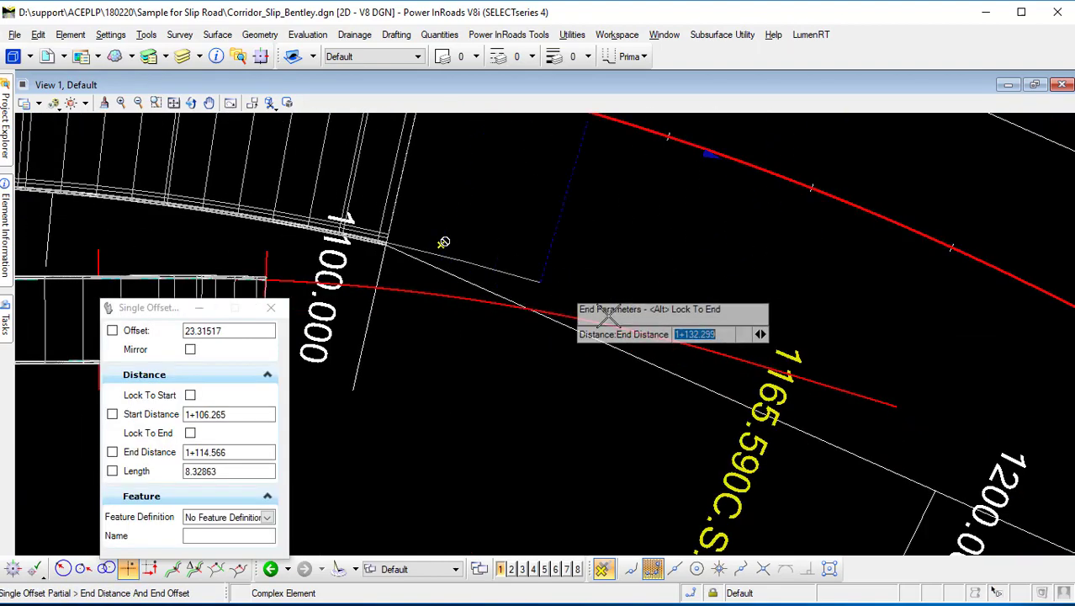
scroll(866, 429, down, 2)
middle_drag(866, 429, 728, 409)
scroll(728, 404, up, 5)
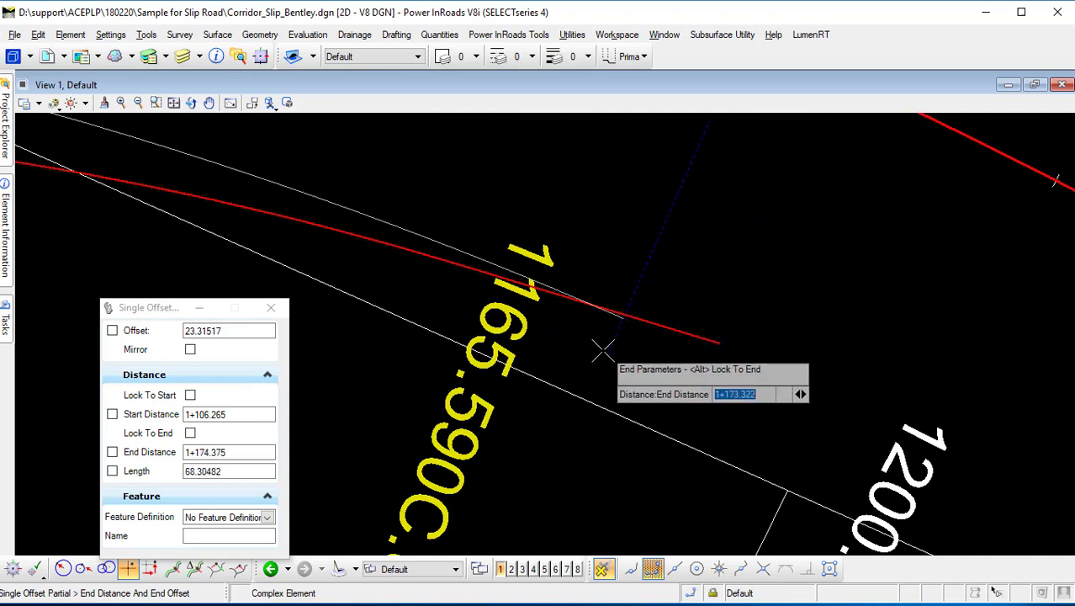
click(653, 363)
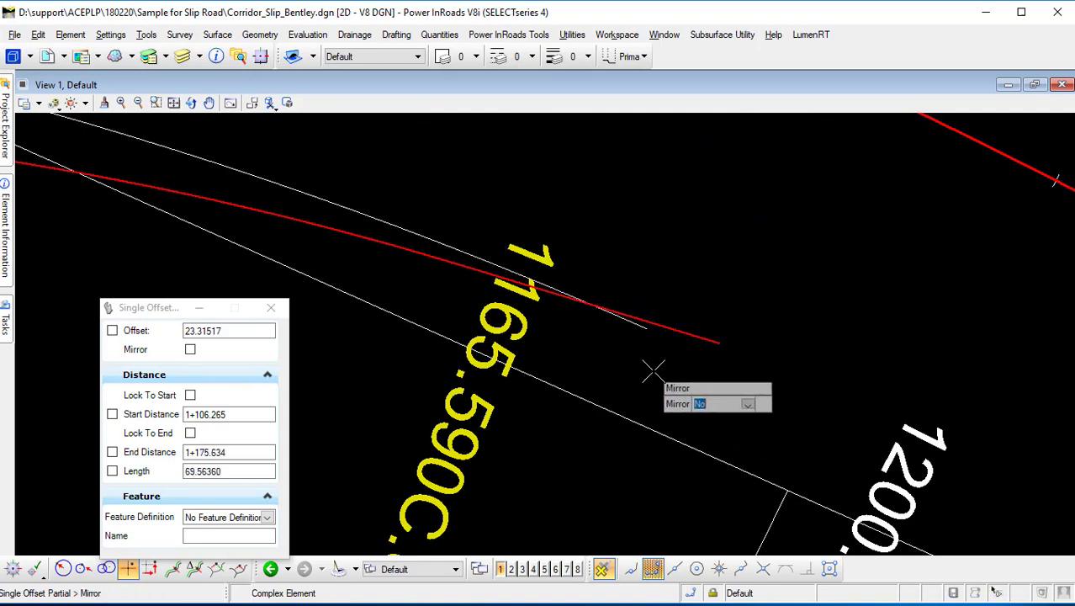
click(653, 368)
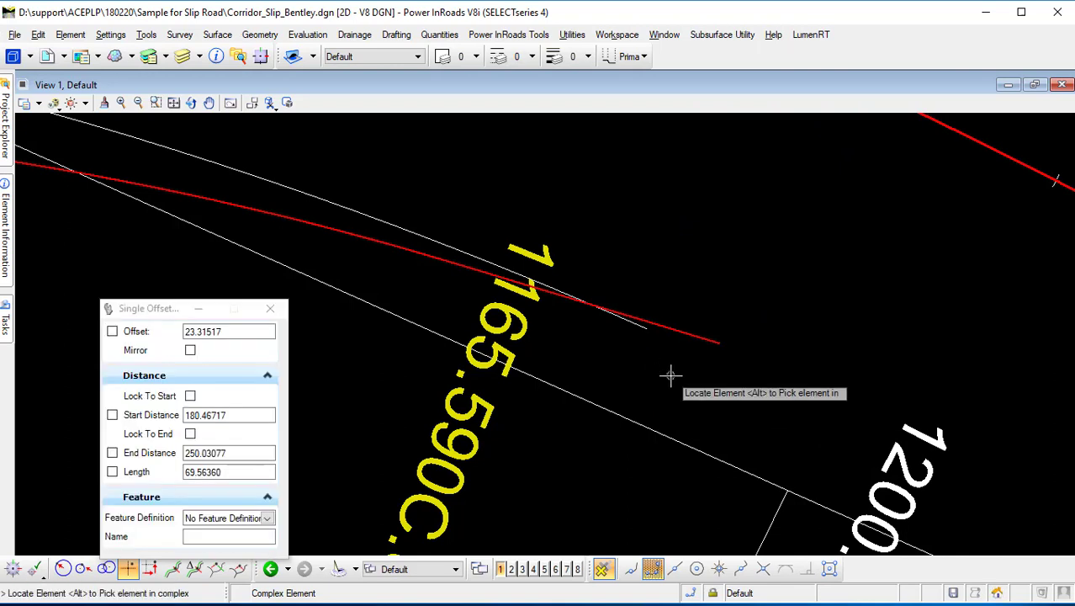
Create a zero-offset Single Offset Partial along the slip road alignment, about 49 m long, ending beyond the main road offset.
scroll(667, 374, down, 2)
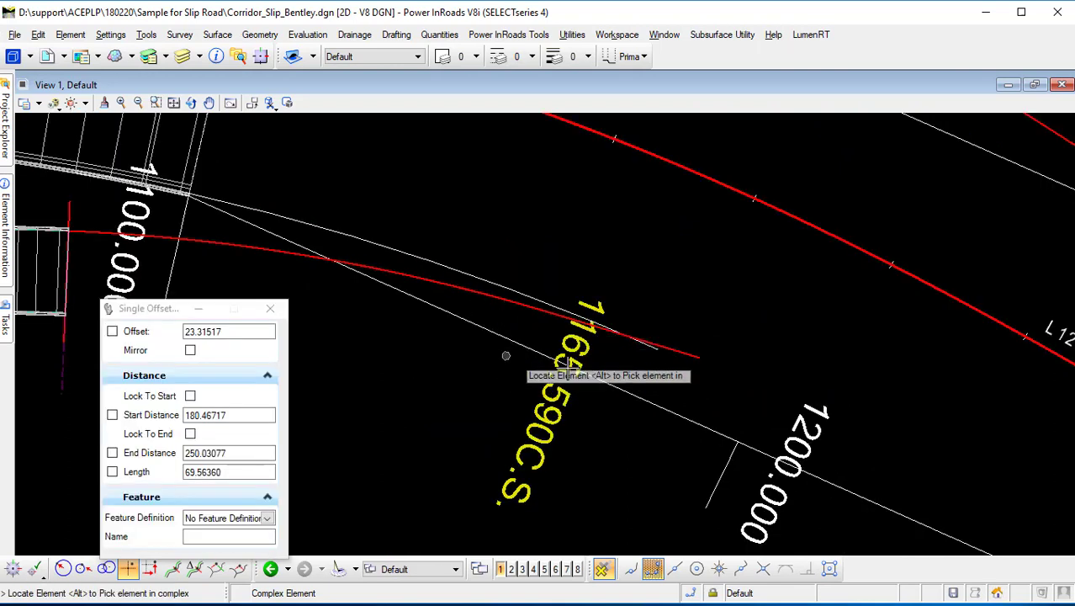
middle_drag(486, 373, 753, 399)
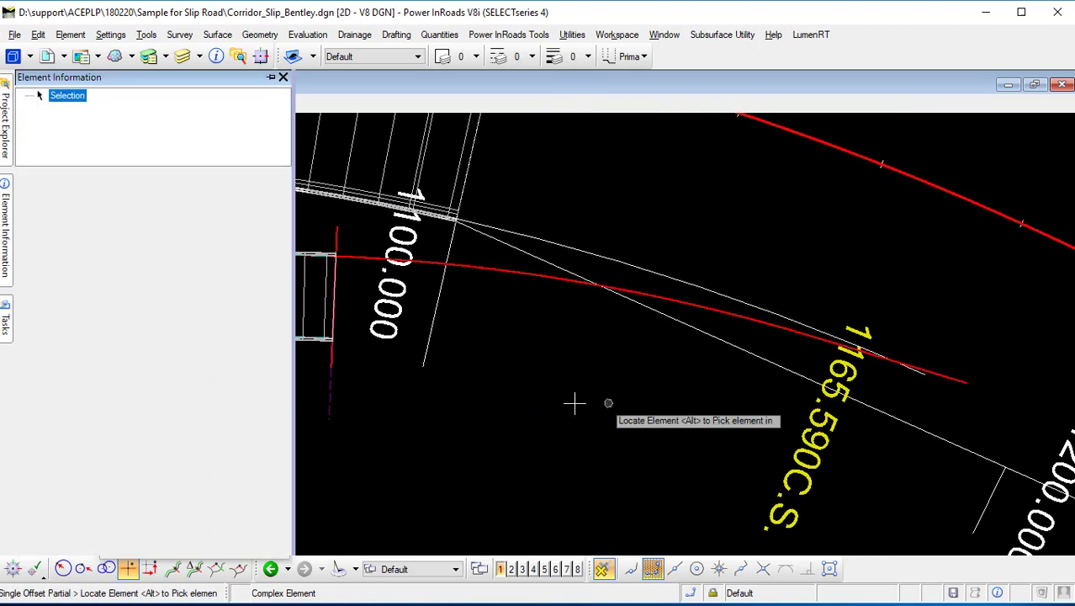
click(283, 80)
scroll(587, 375, down, 1)
scroll(581, 340, up, 1)
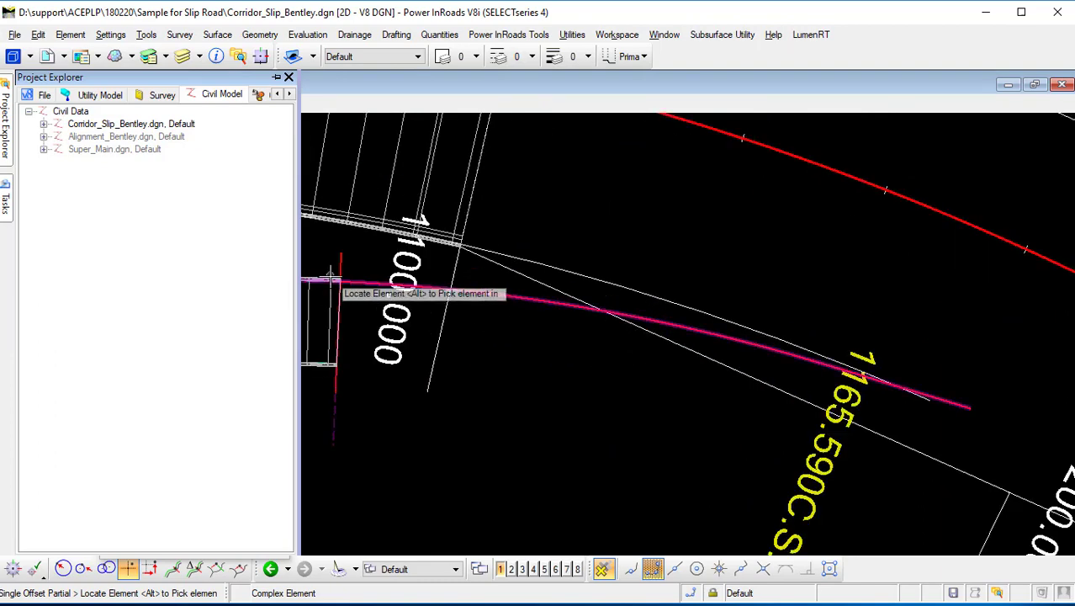
scroll(330, 278, up, 4)
scroll(333, 269, down, 3)
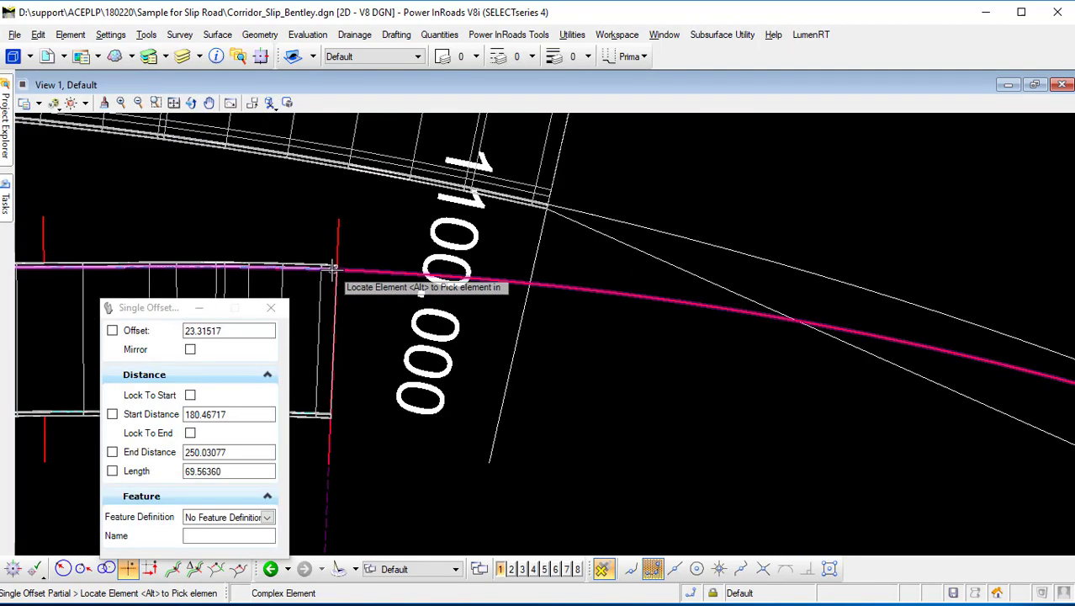
scroll(333, 269, down, 1)
middle_drag(725, 375, 539, 363)
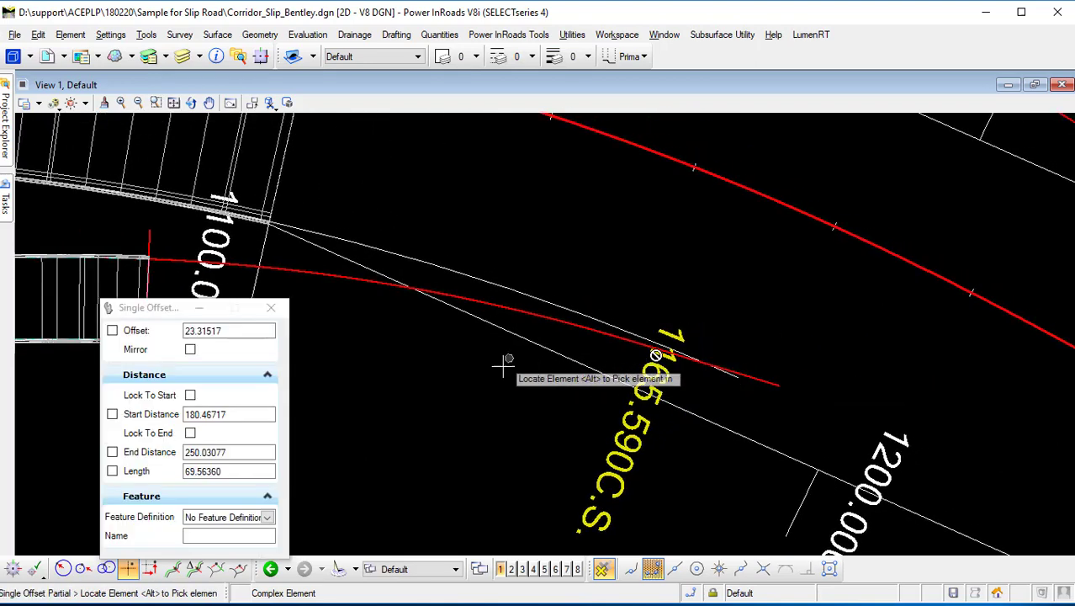
scroll(611, 360, up, 2)
scroll(591, 362, down, 2)
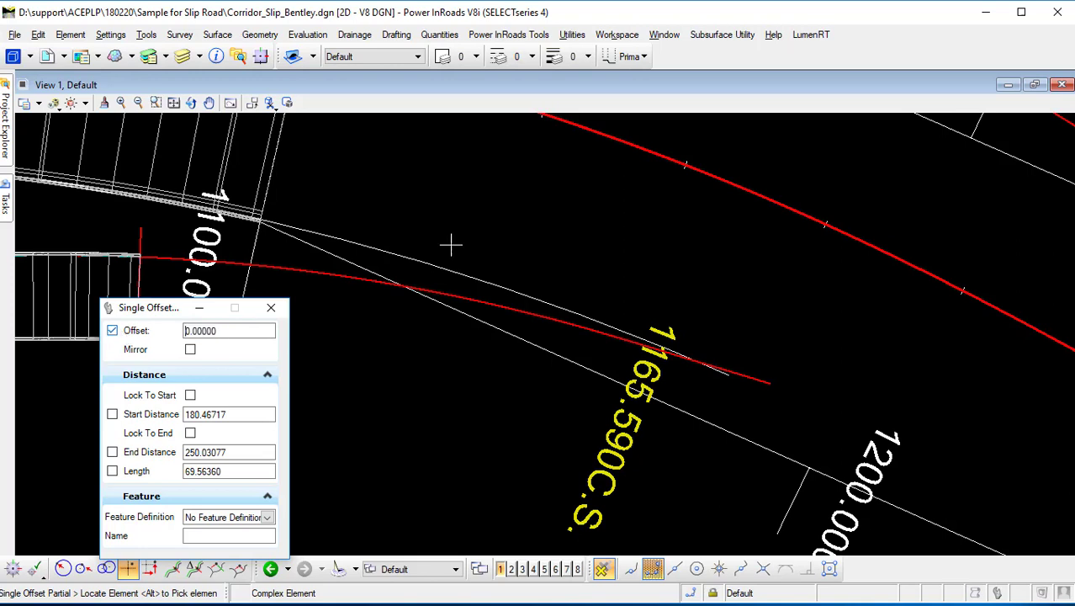
scroll(577, 307, up, 2)
click(604, 333)
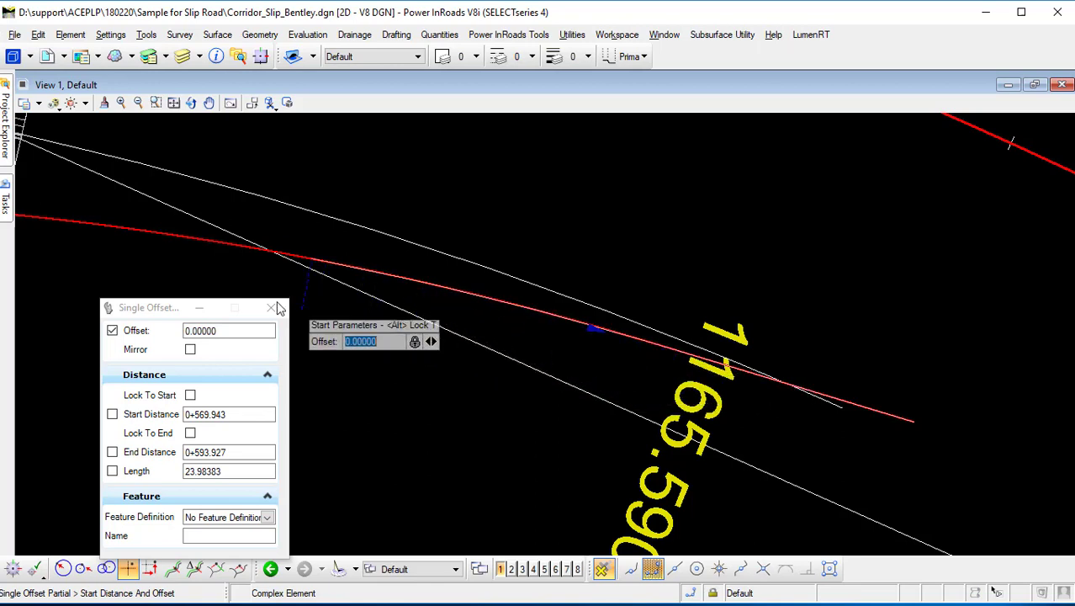
click(217, 270)
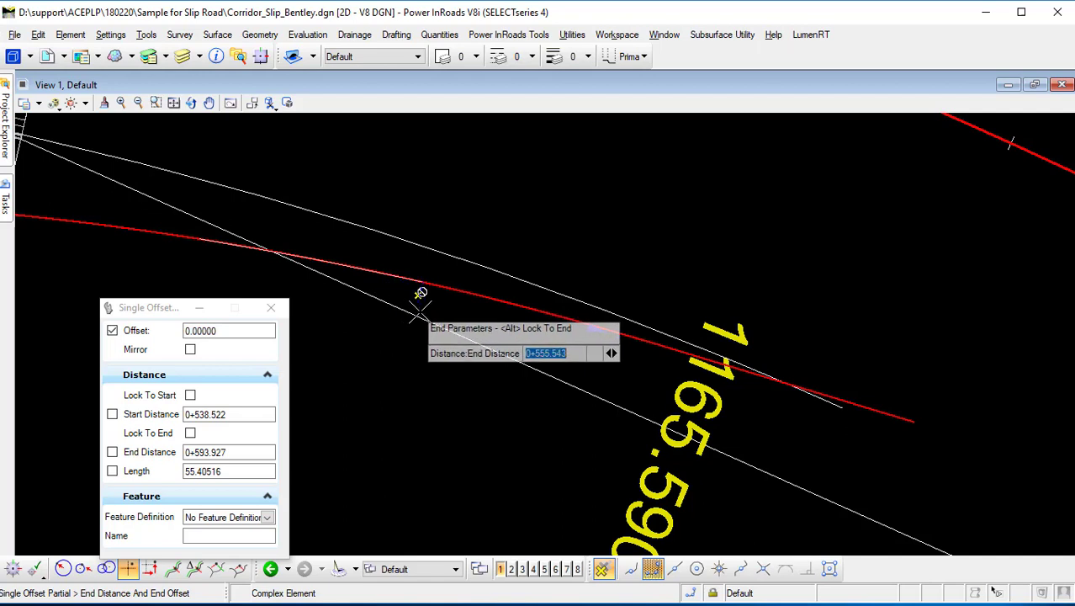
click(829, 412)
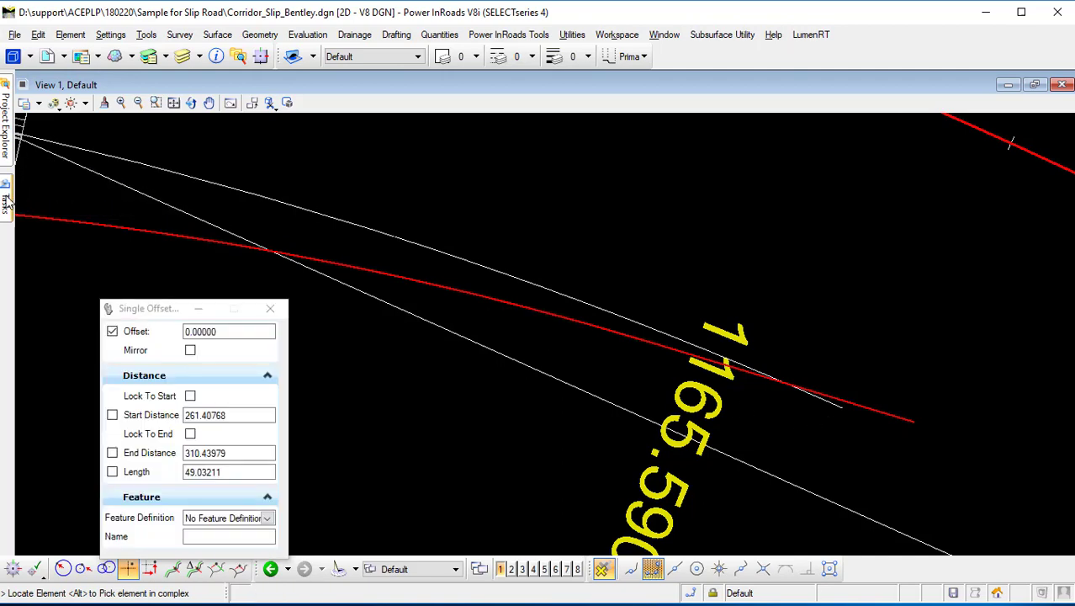
Select the new offset element to examine its extent relative to the slip road.
mouse_move(5, 195)
click(30, 126)
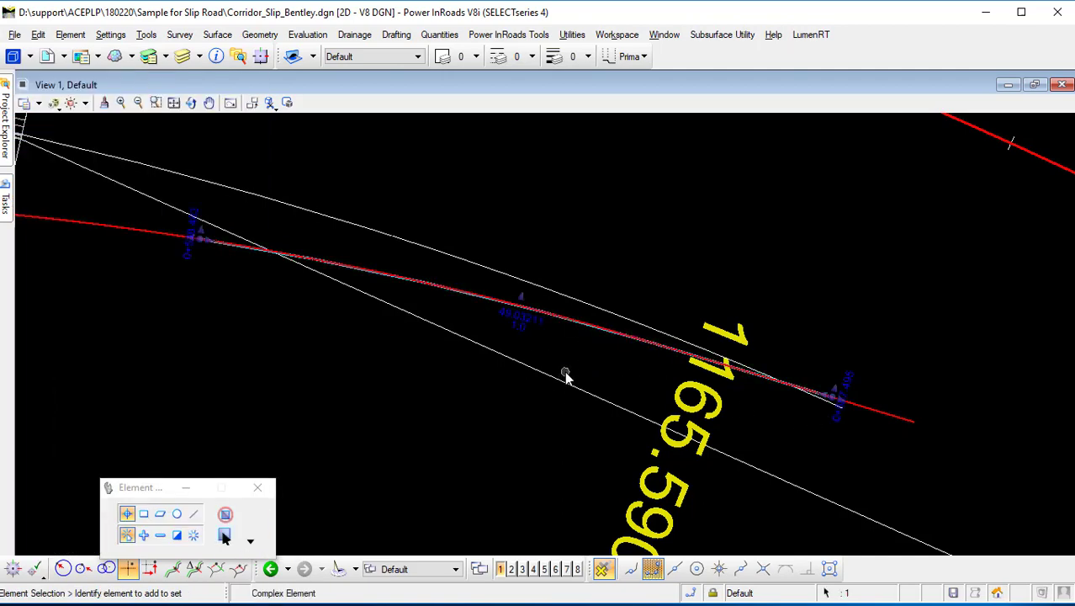
click(540, 293)
scroll(591, 382, down, 2)
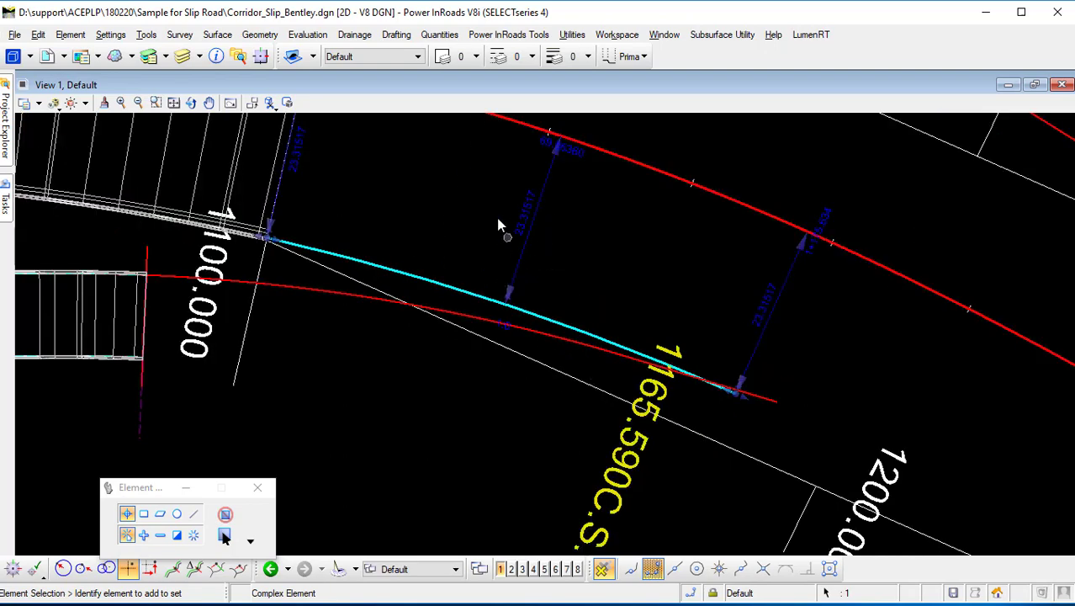
scroll(595, 372, up, 3)
click(585, 373)
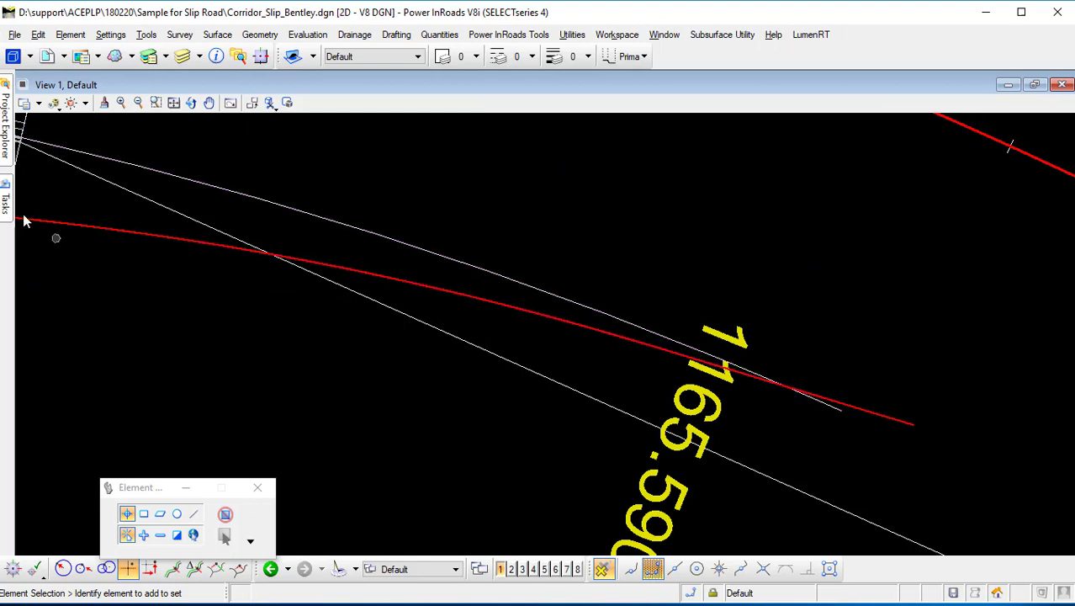
Trim the main road offset element and the slip road copy to their intersection with Trim To Intersection.
mouse_move(7, 209)
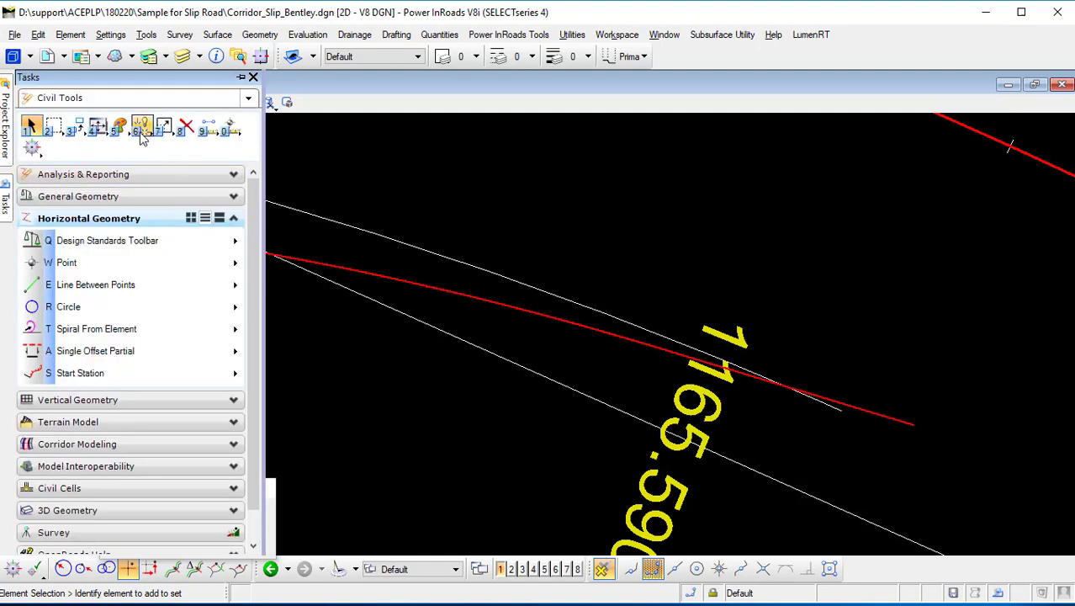
click(141, 124)
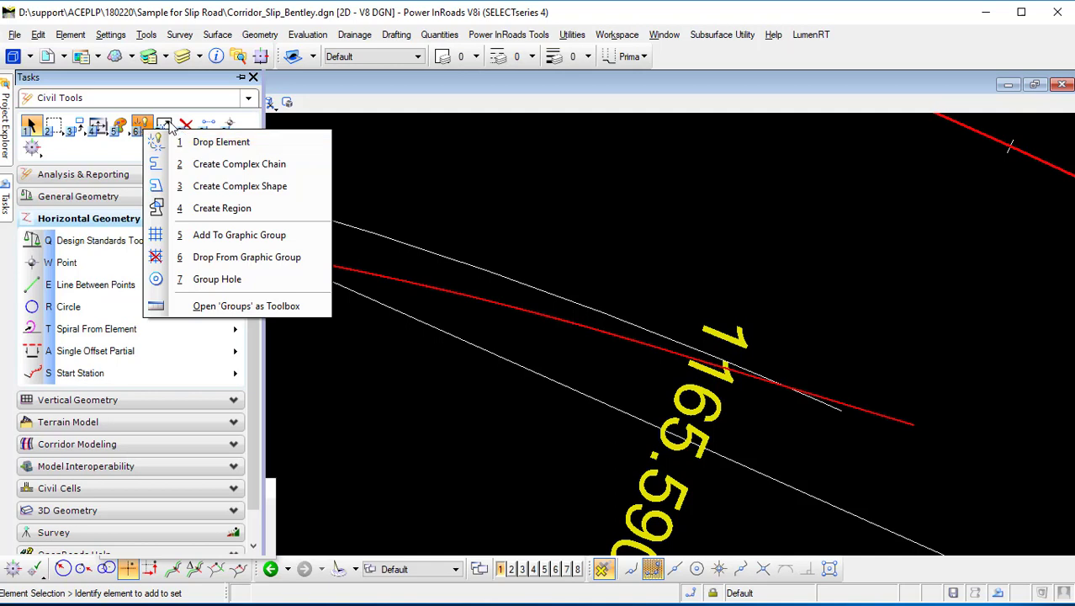
click(165, 126)
click(244, 202)
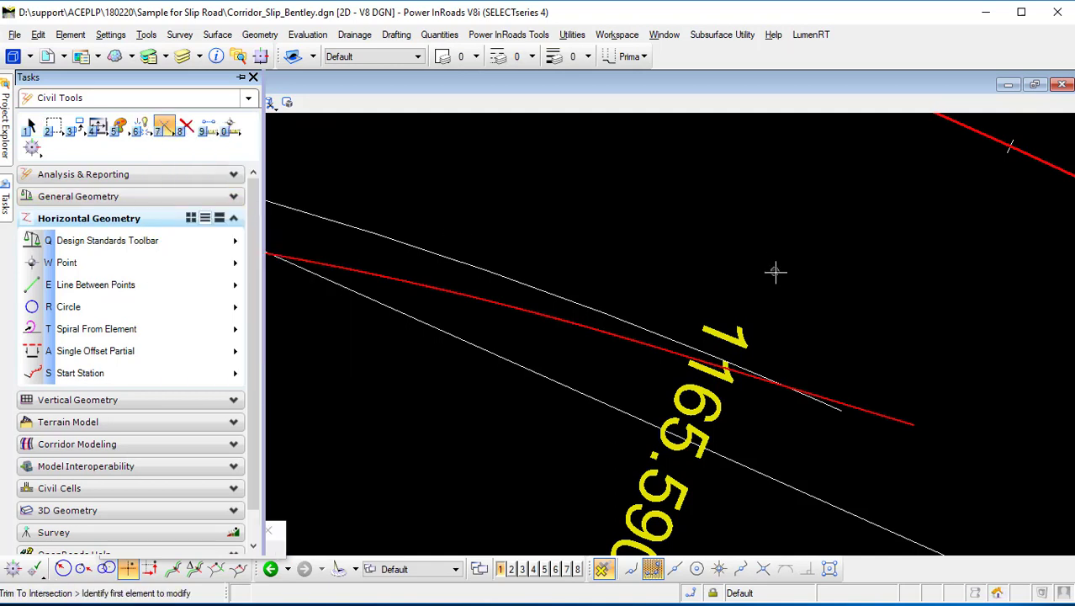
click(718, 356)
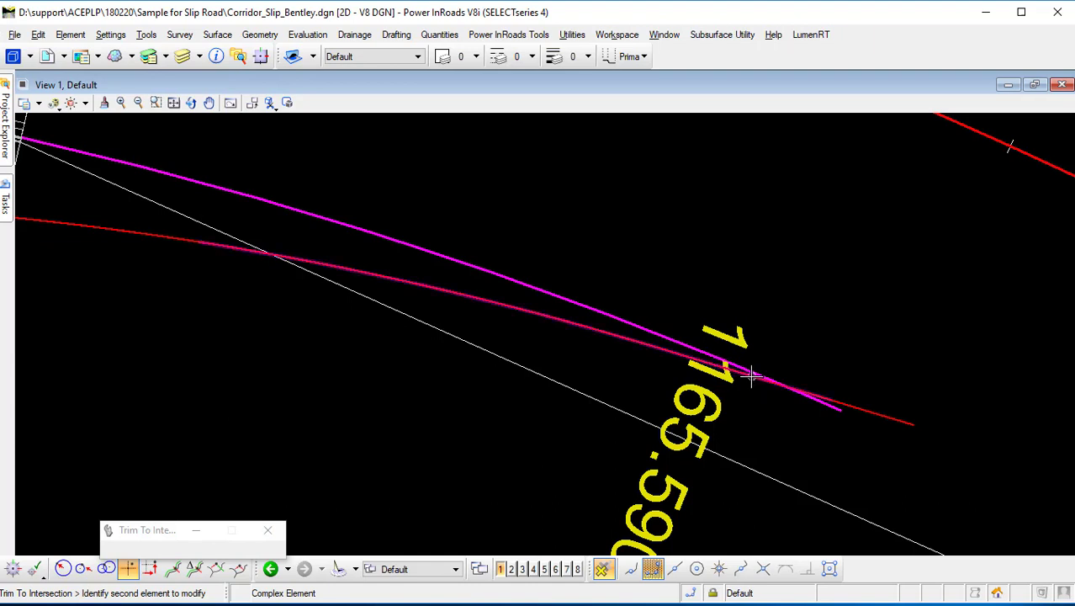
click(751, 376)
click(774, 408)
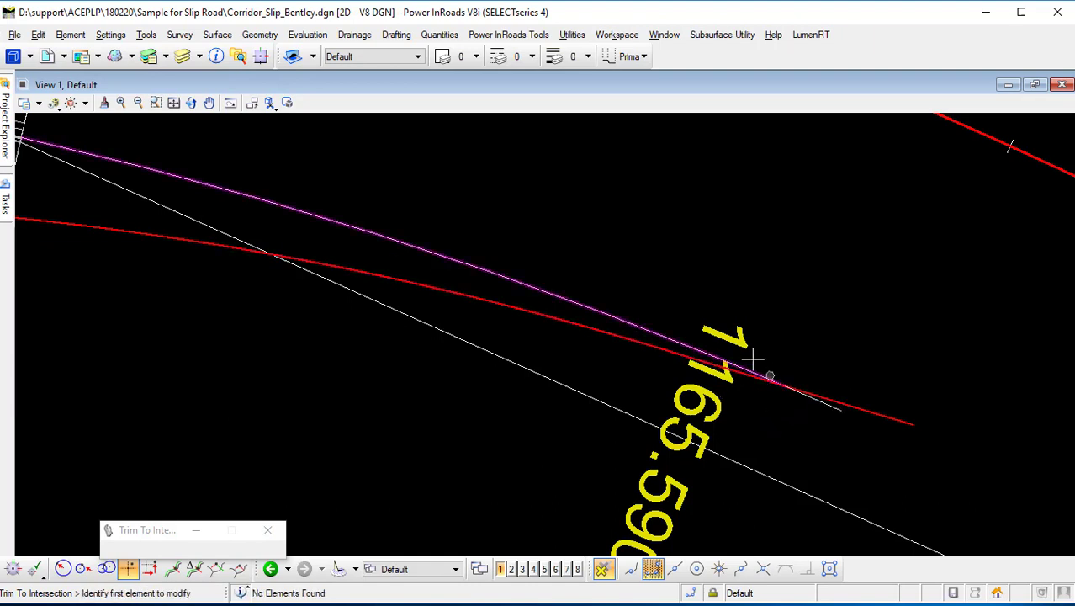
Select the trimmed offset and slip road elements to check where they now end.
mouse_move(7, 194)
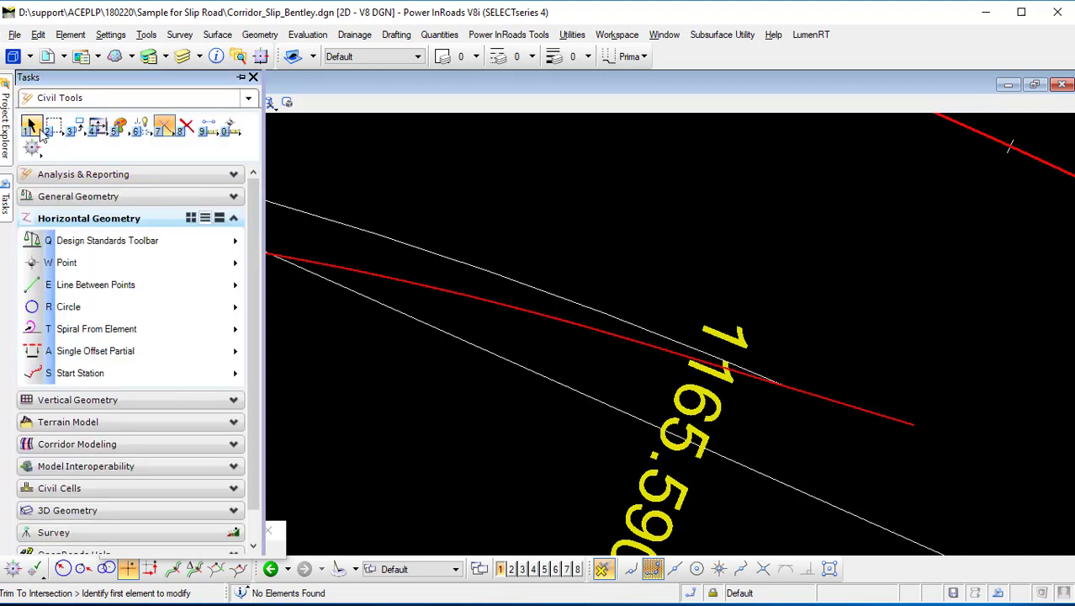
click(32, 122)
click(524, 283)
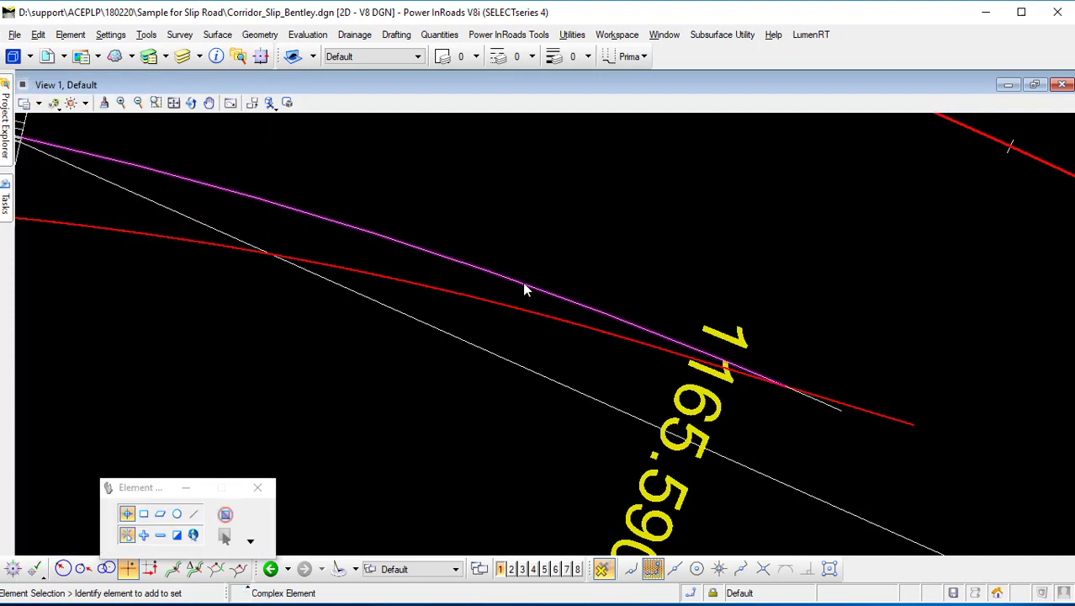
click(582, 344)
click(588, 333)
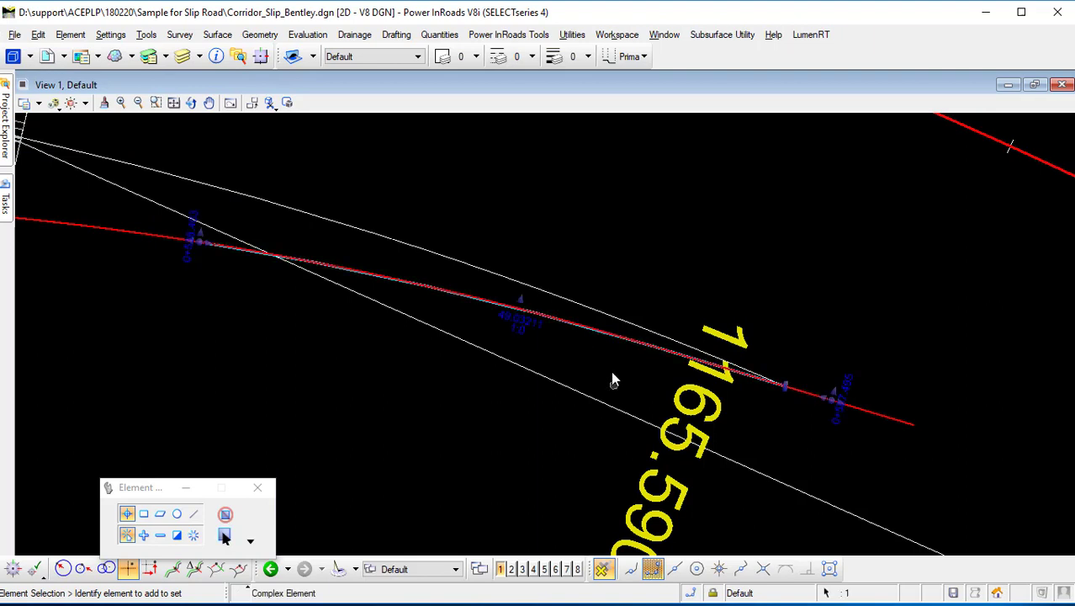
click(807, 372)
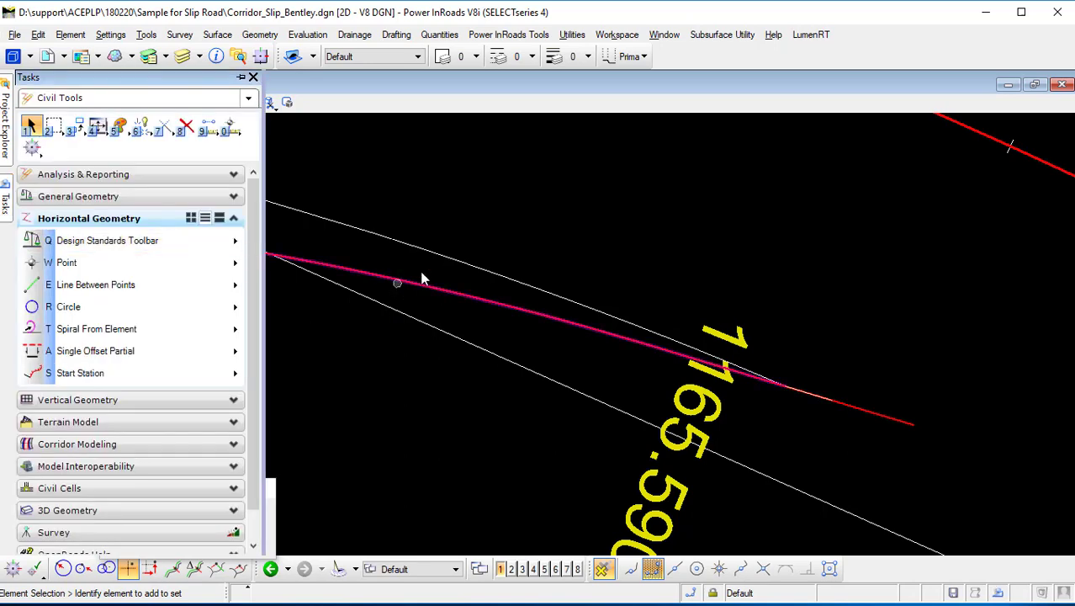
mouse_move(7, 202)
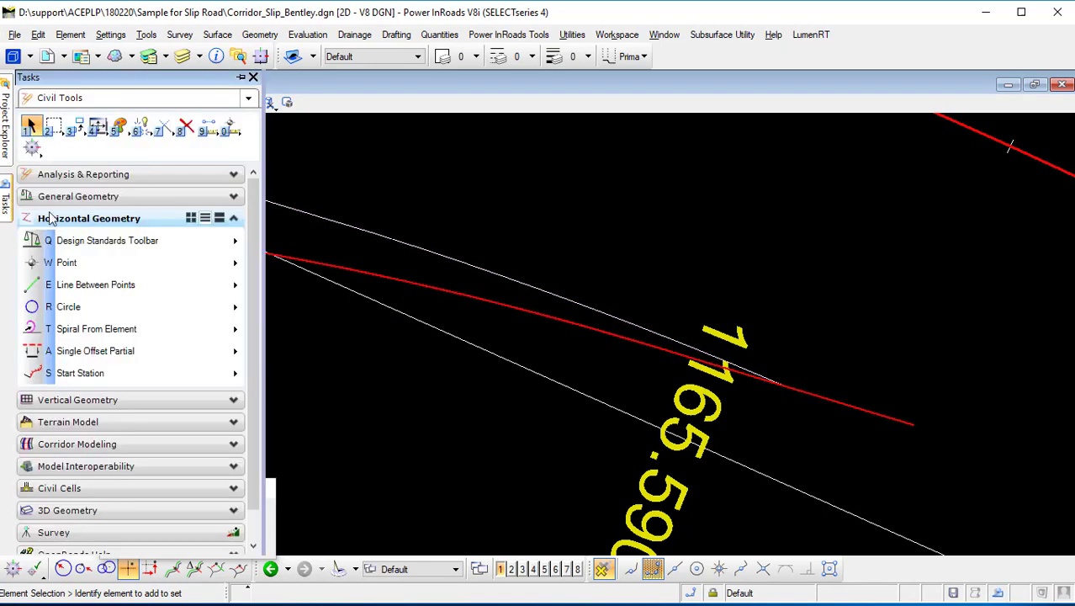
Start the Simple Arc tool with radius 1.00000 and Trim/Extend None, locating the new offset element and the slip road copy.
click(179, 306)
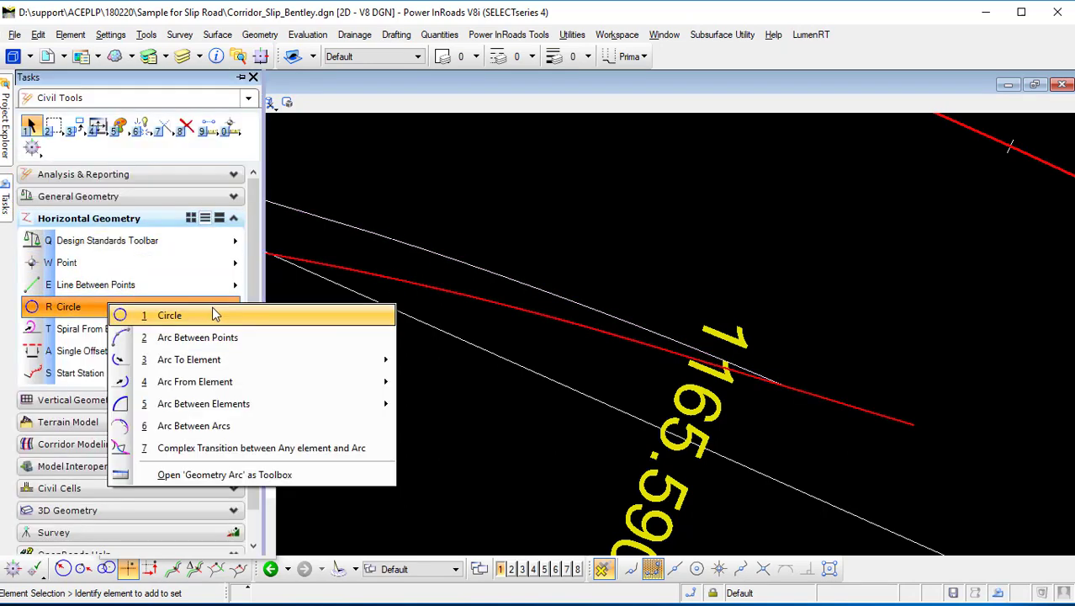
mouse_move(244, 407)
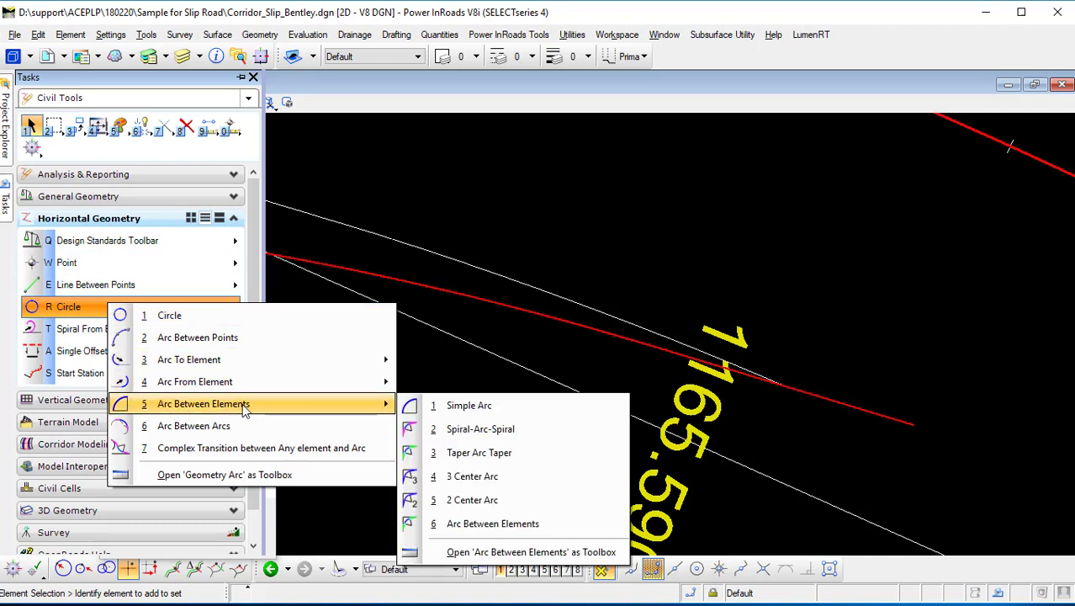
click(484, 405)
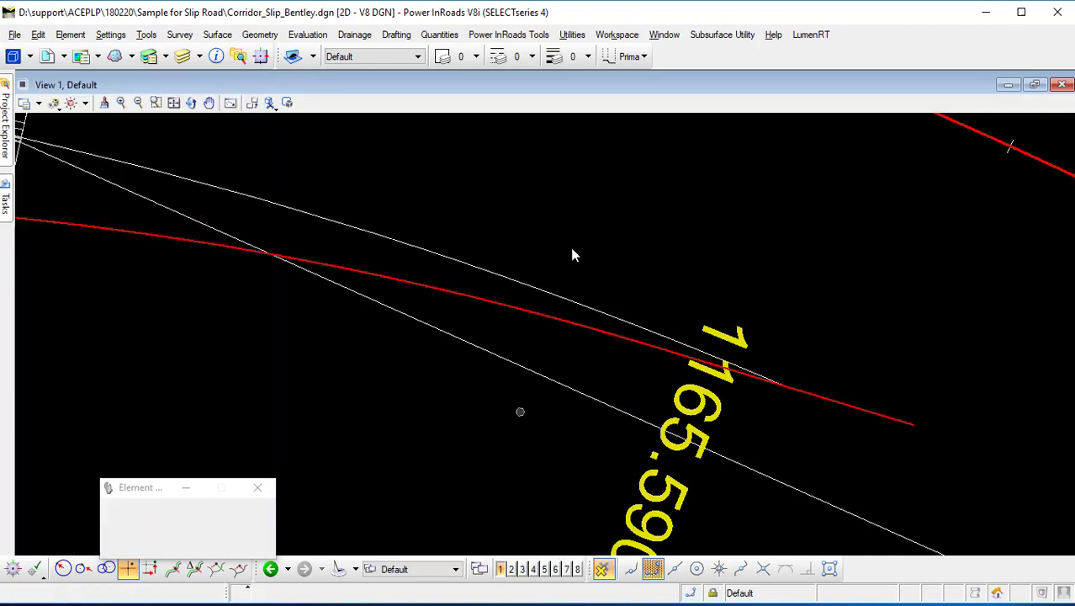
drag(168, 410, 819, 152)
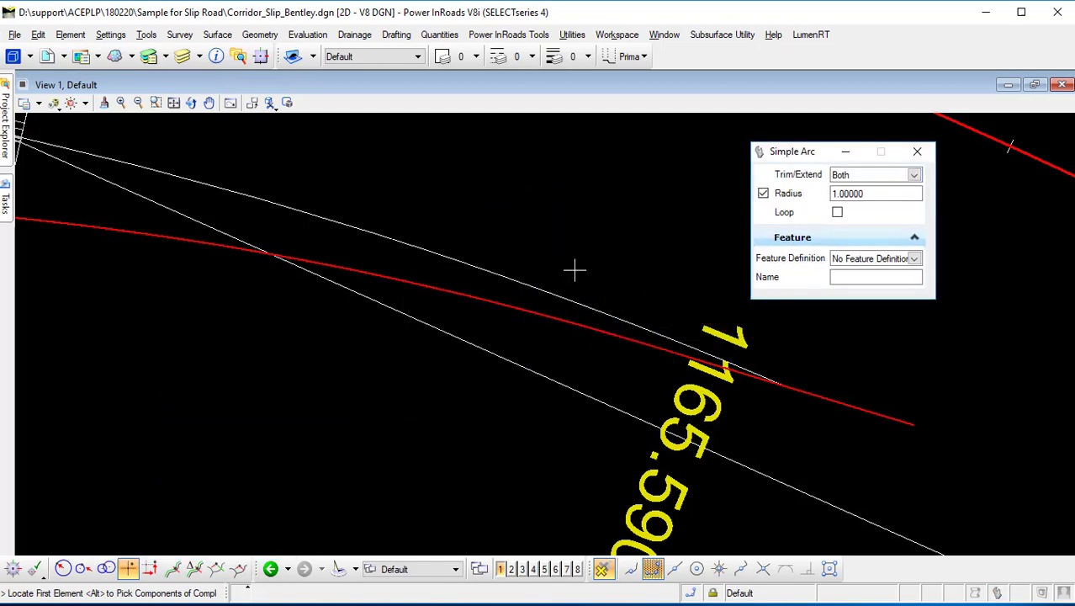
click(913, 174)
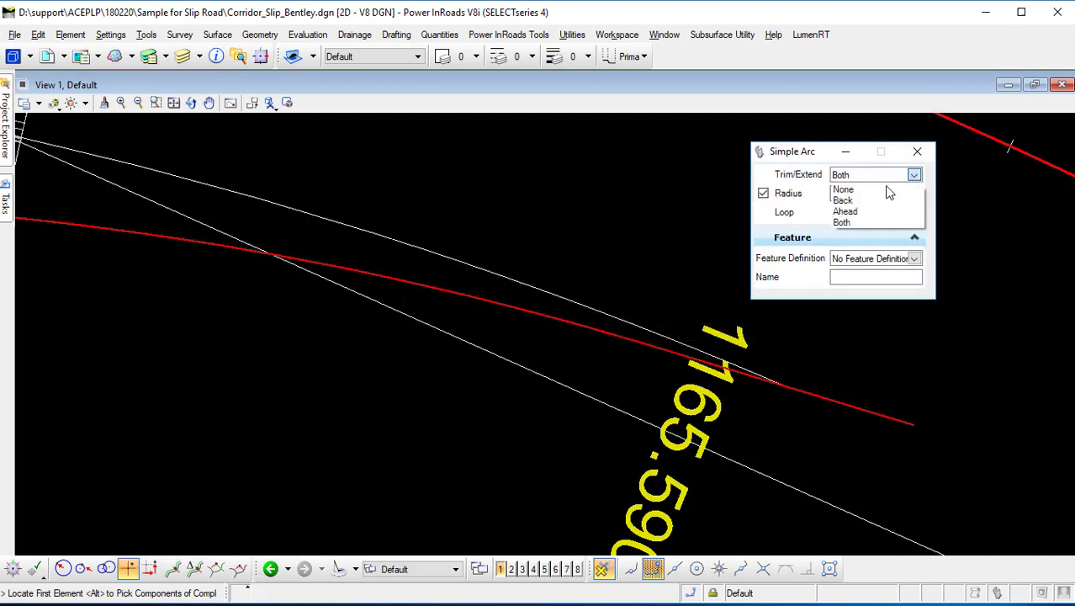
click(843, 190)
click(429, 250)
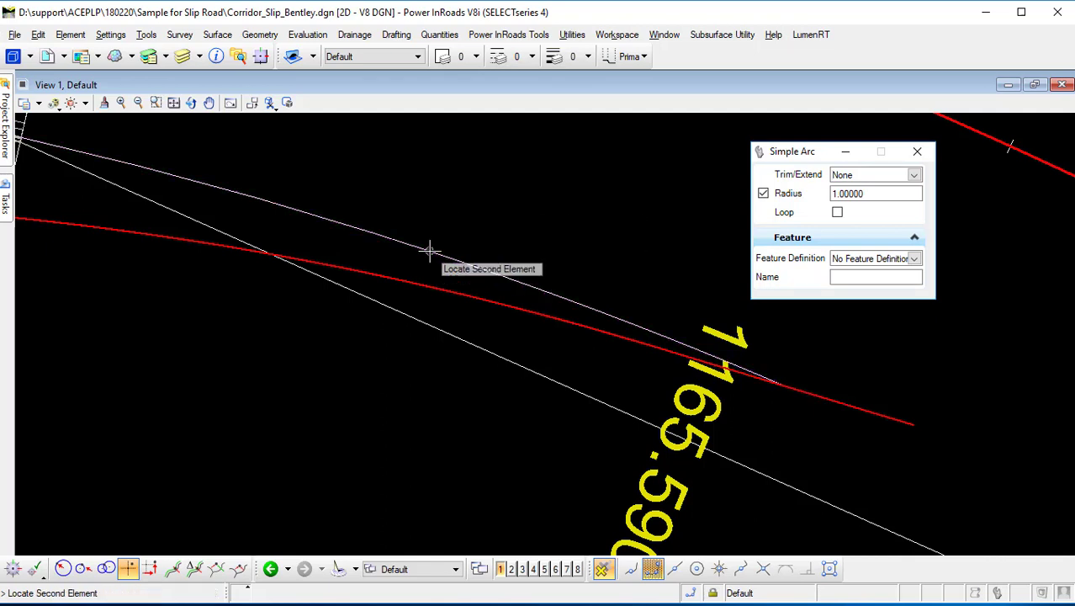
click(431, 284)
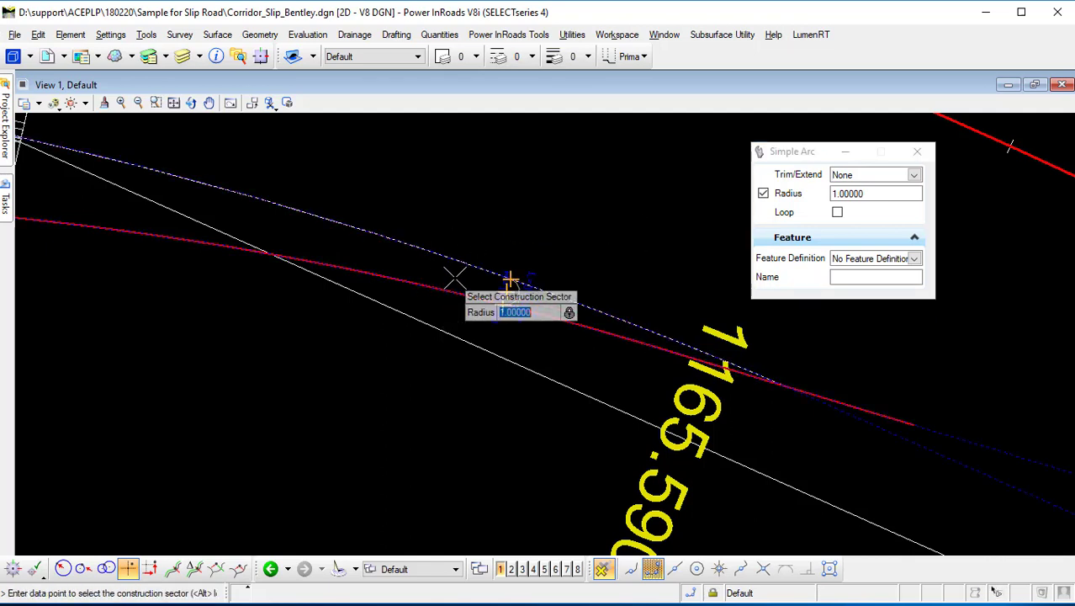
Pick the construction sector between the two elements and set Trim/Extend to Both to place the 1 m closing arc.
scroll(458, 280, up, 3)
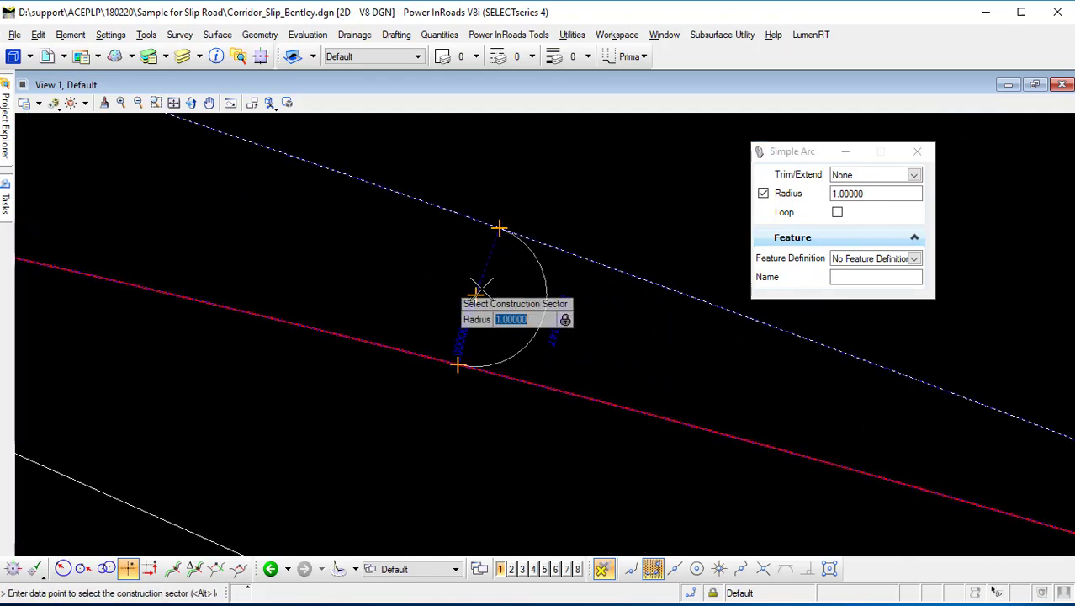
click(372, 246)
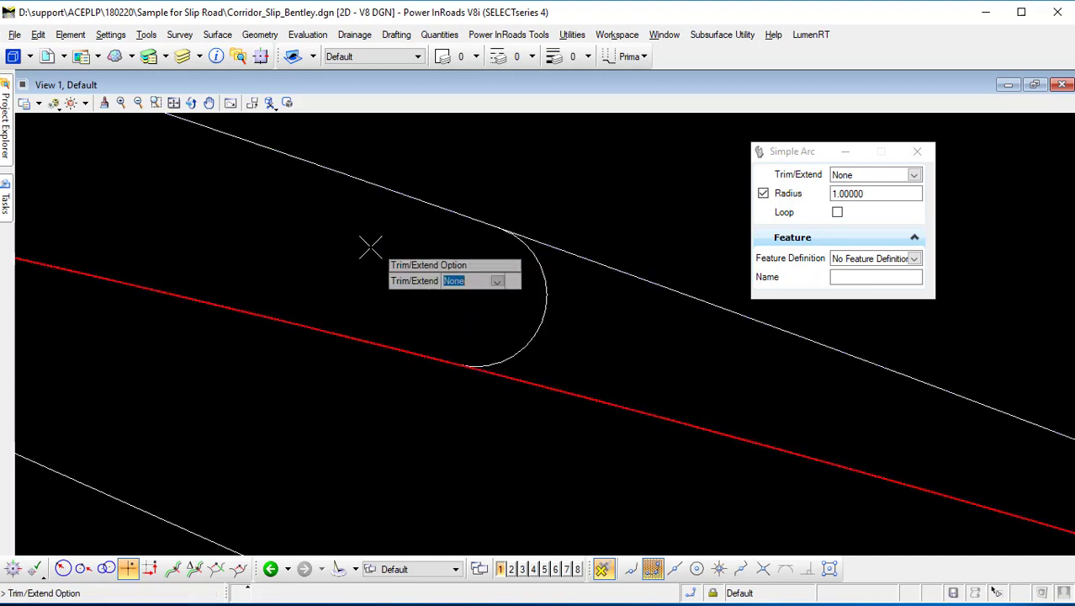
key(Down)
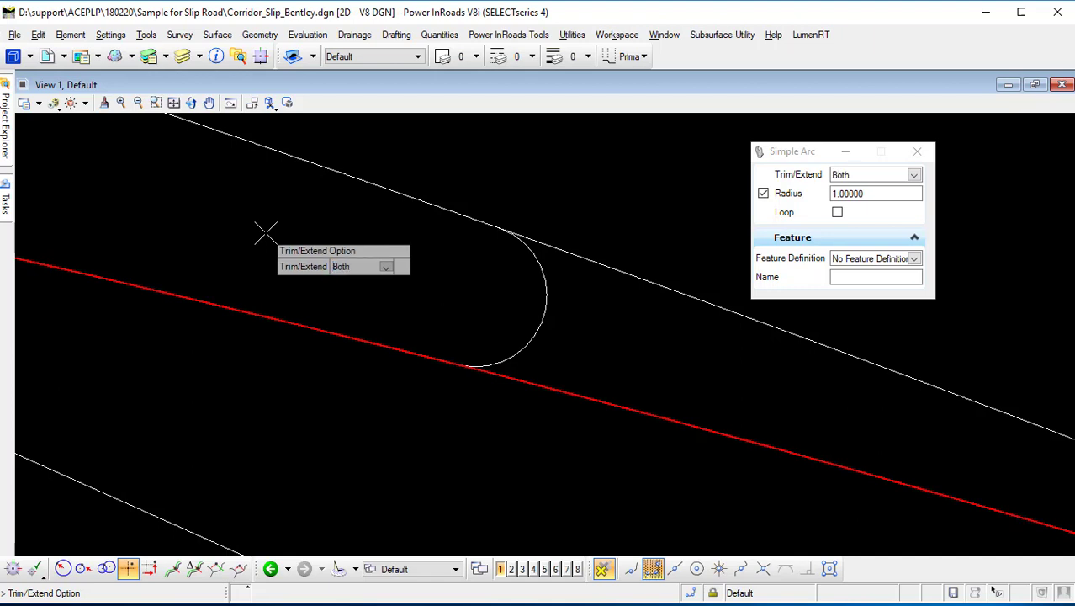
scroll(264, 233, down, 2)
middle_drag(264, 233, 413, 269)
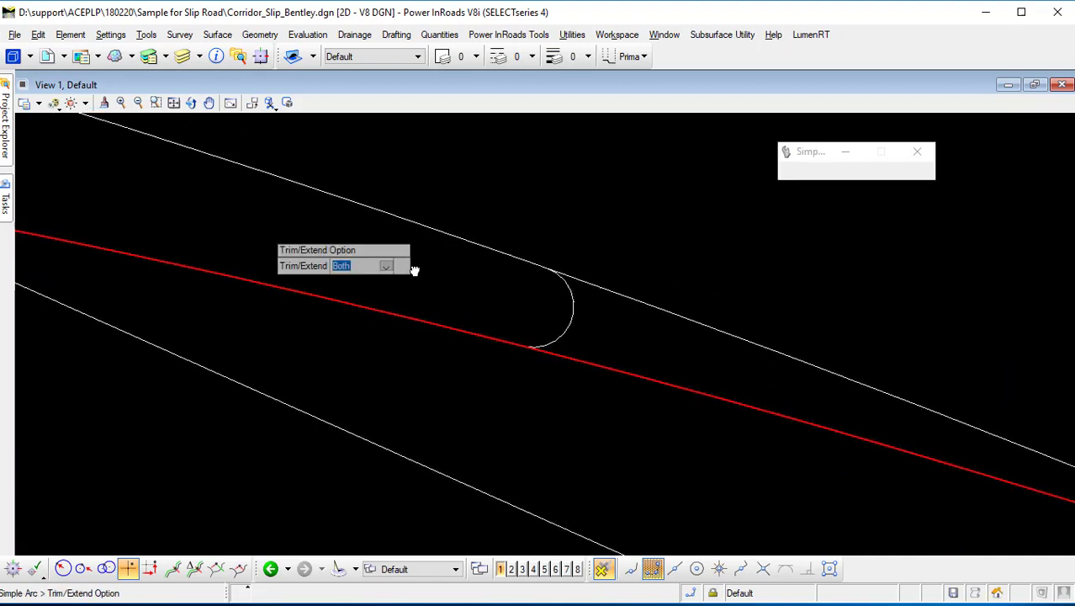
click(366, 251)
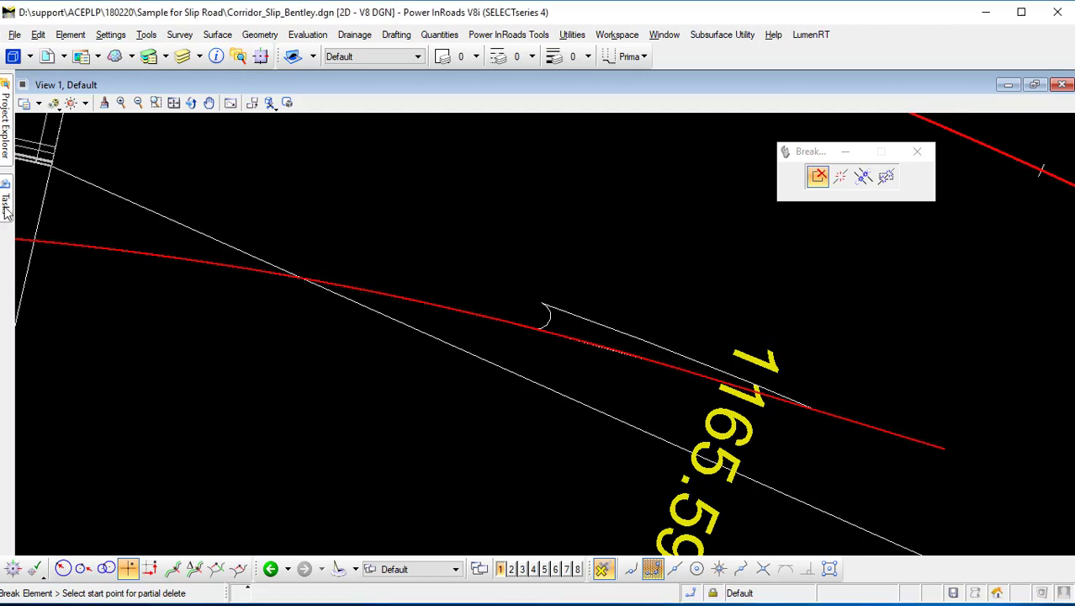
mouse_move(6, 210)
drag(165, 126, 234, 135)
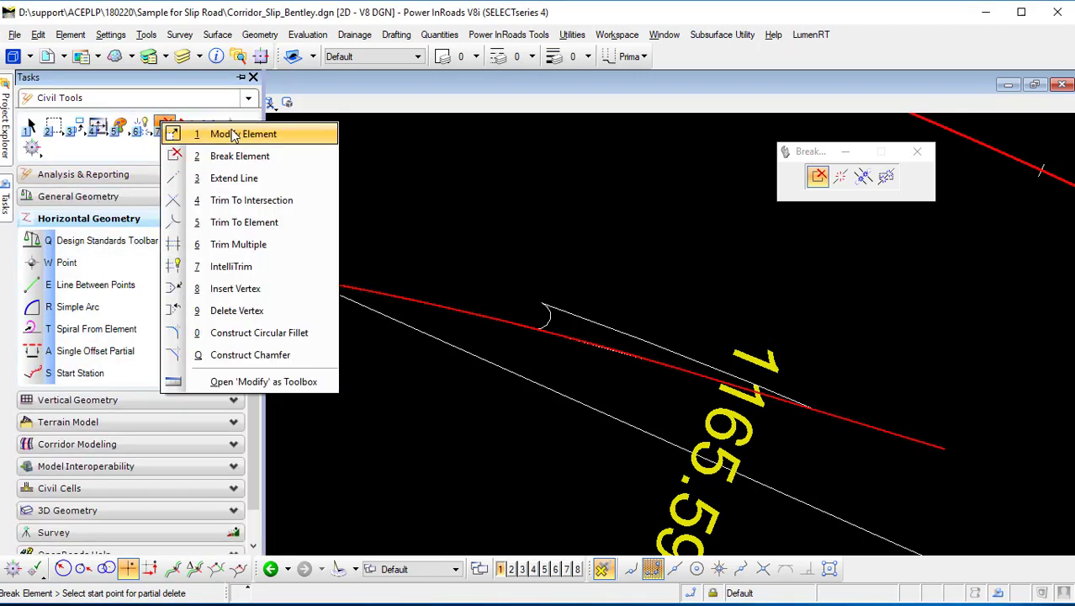
click(238, 156)
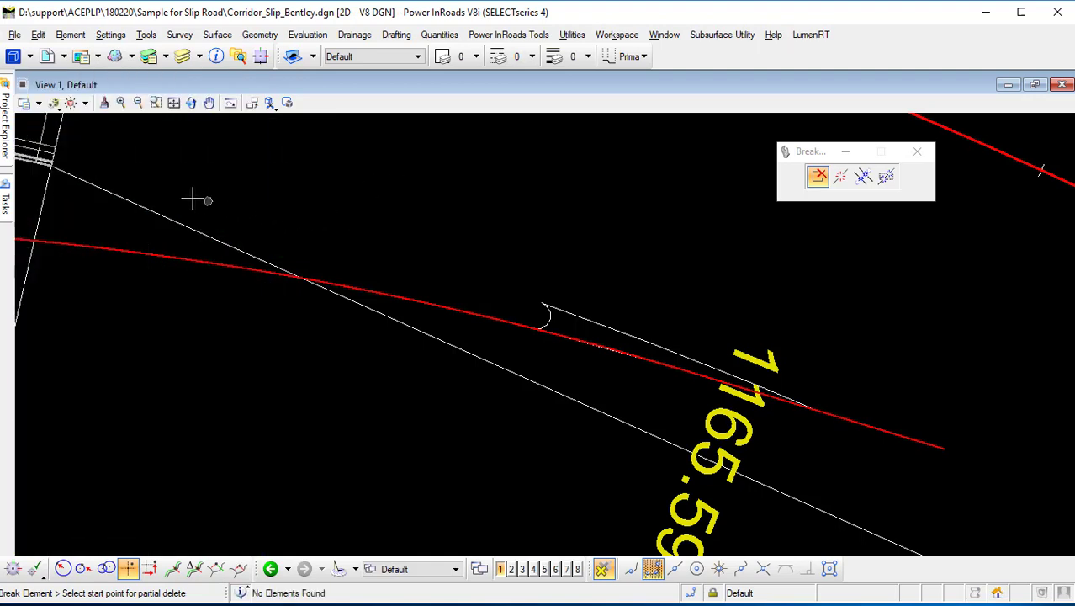
mouse_move(7, 199)
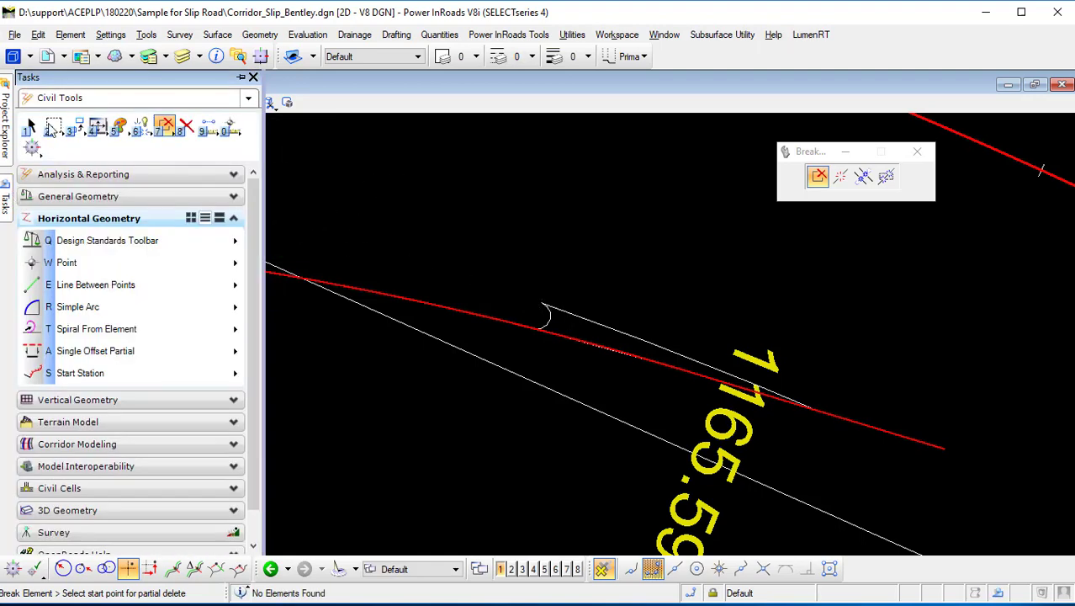
Select the new taper complex element and inspect it against the slip road in plan and 3D views.
click(546, 328)
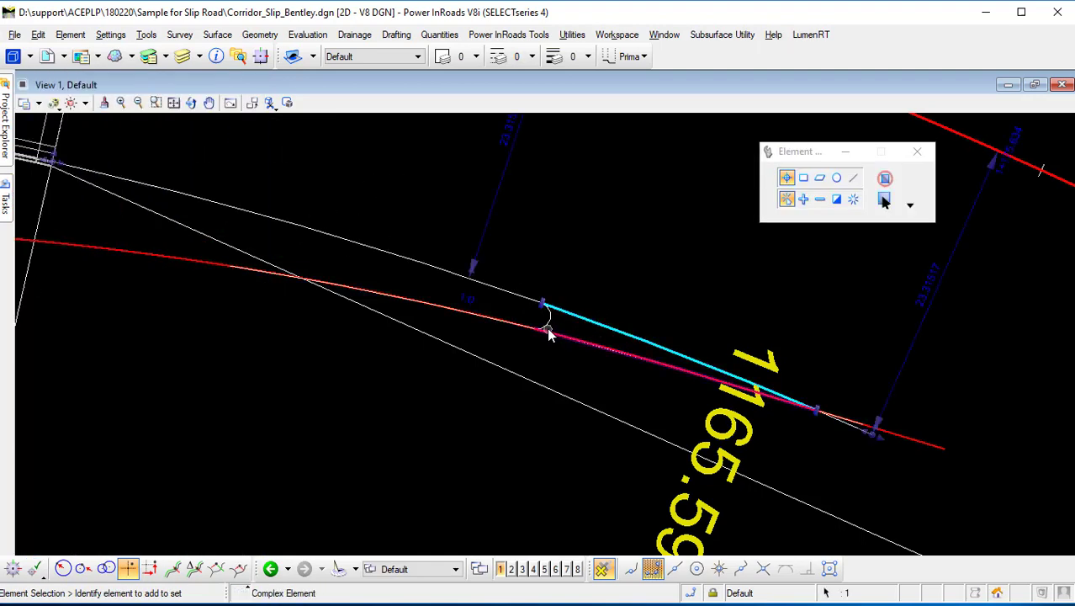
click(548, 325)
click(614, 347)
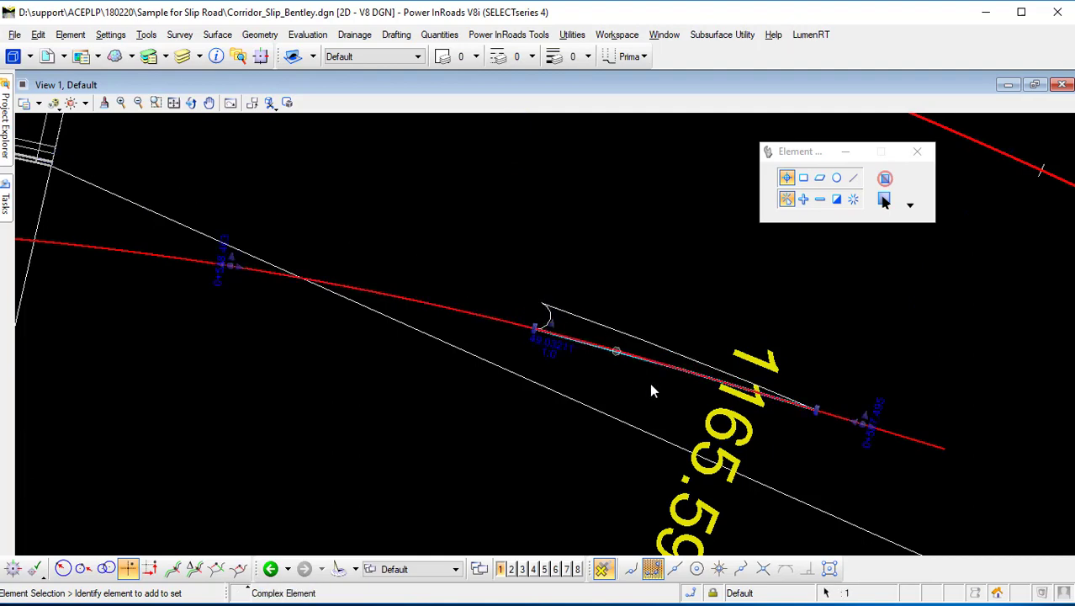
click(533, 347)
scroll(535, 349, down, 2)
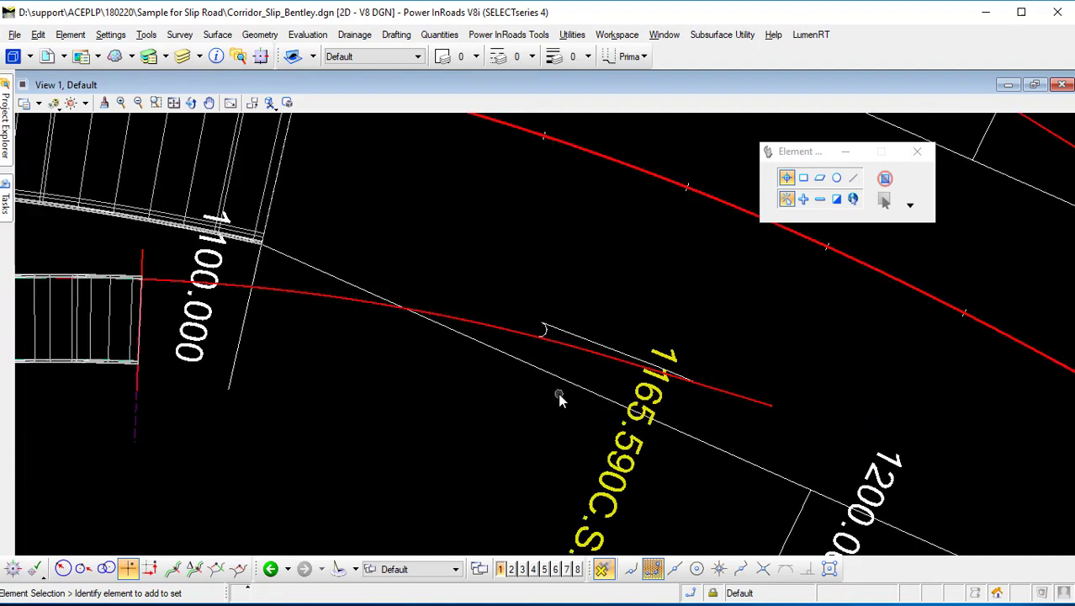
scroll(516, 380, down, 2)
scroll(563, 387, up, 4)
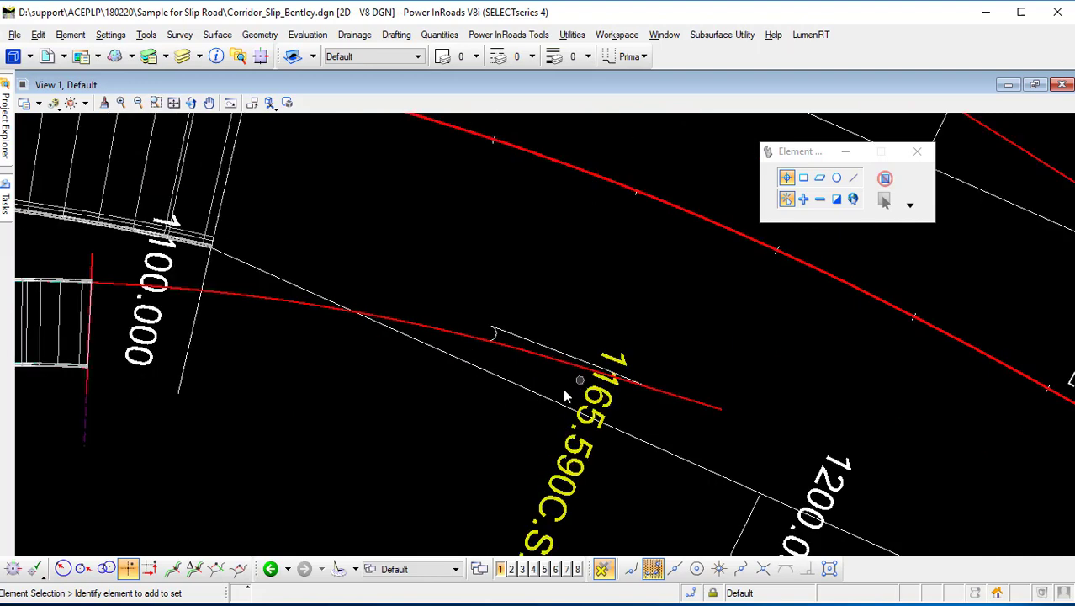
middle_drag(537, 387, 461, 403)
scroll(461, 403, down, 1)
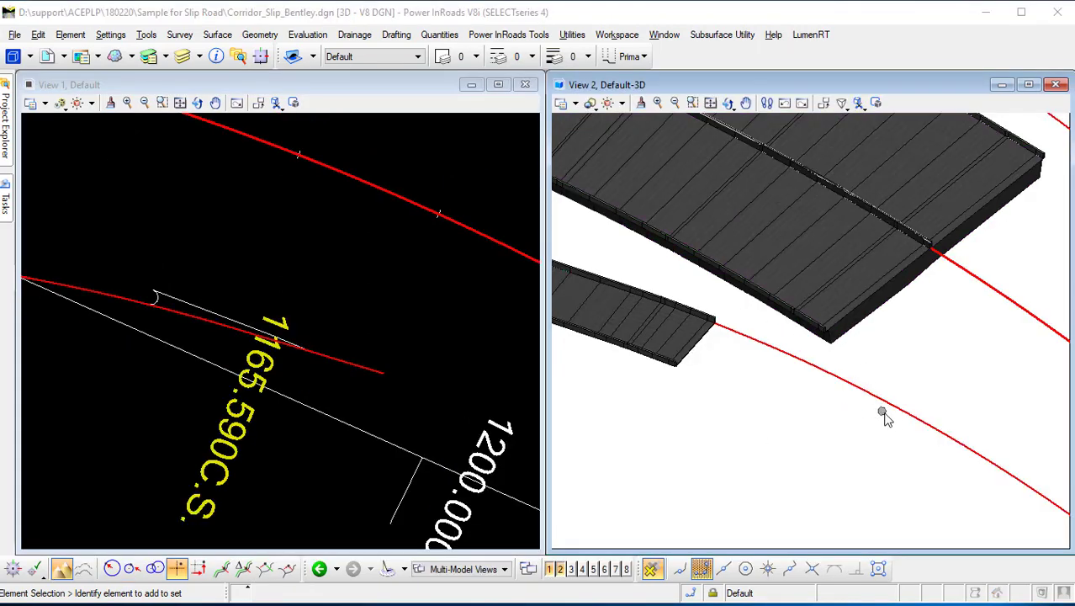
scroll(278, 408, down, 3)
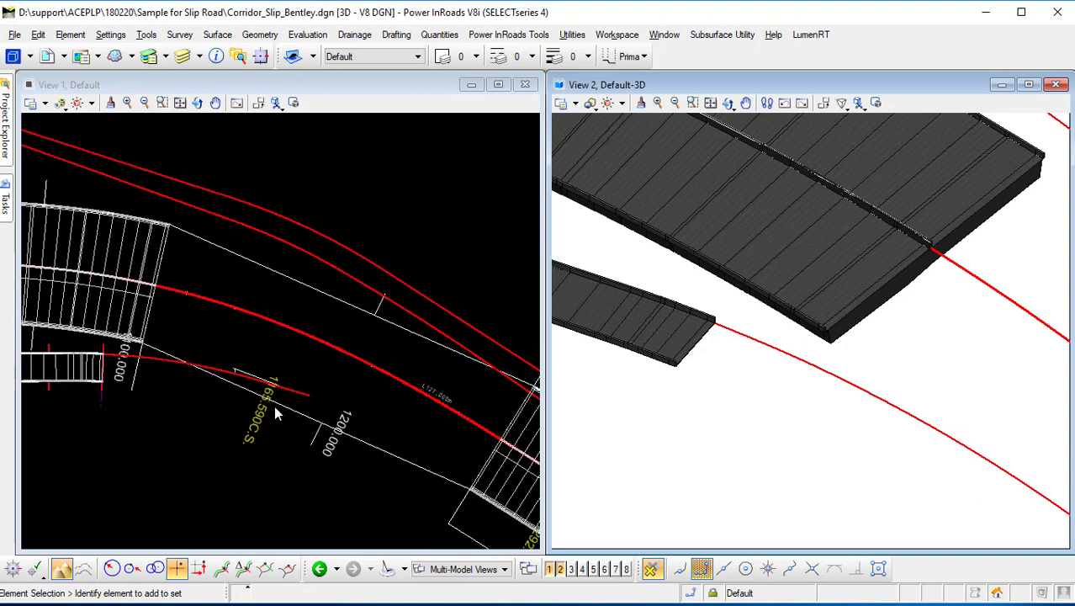
scroll(248, 386, up, 3)
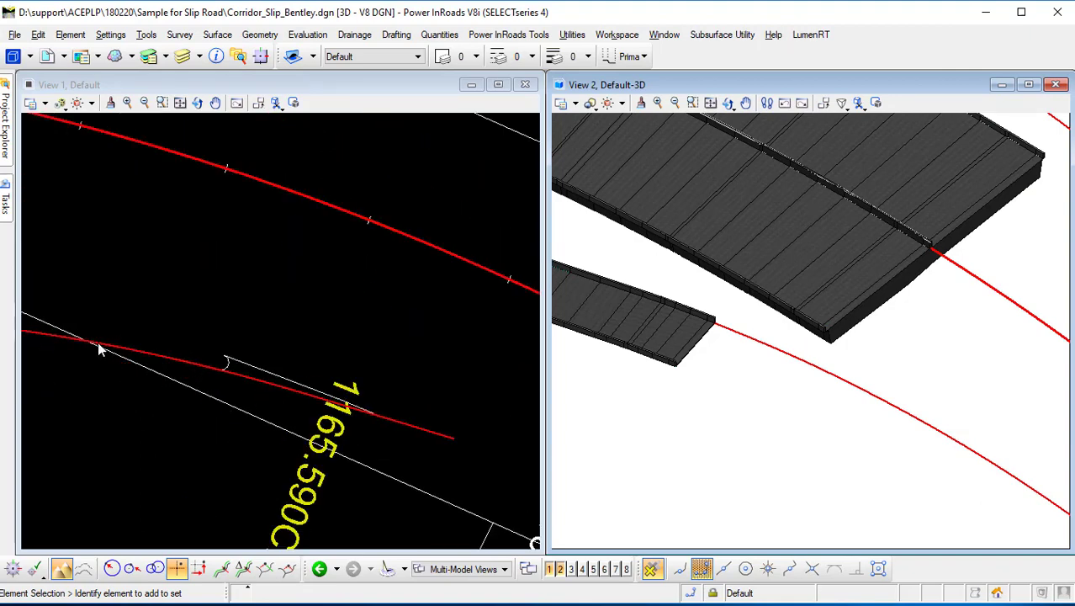
Start Profile By Variable Slope From Element at a constant -3.40% slope, picking the taper element and the slip road as reference.
mouse_move(7, 210)
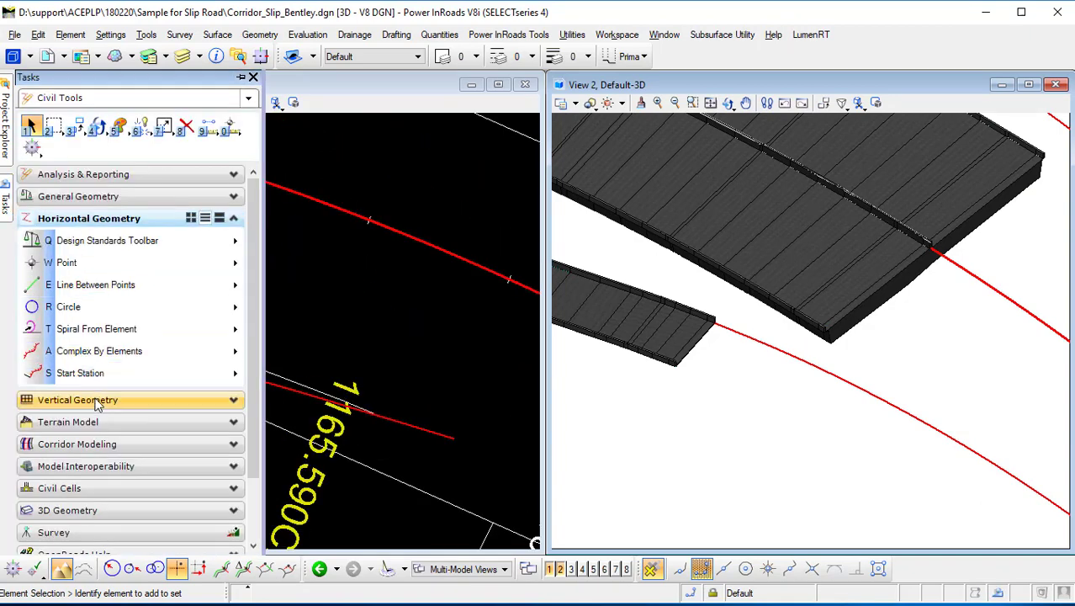
click(96, 399)
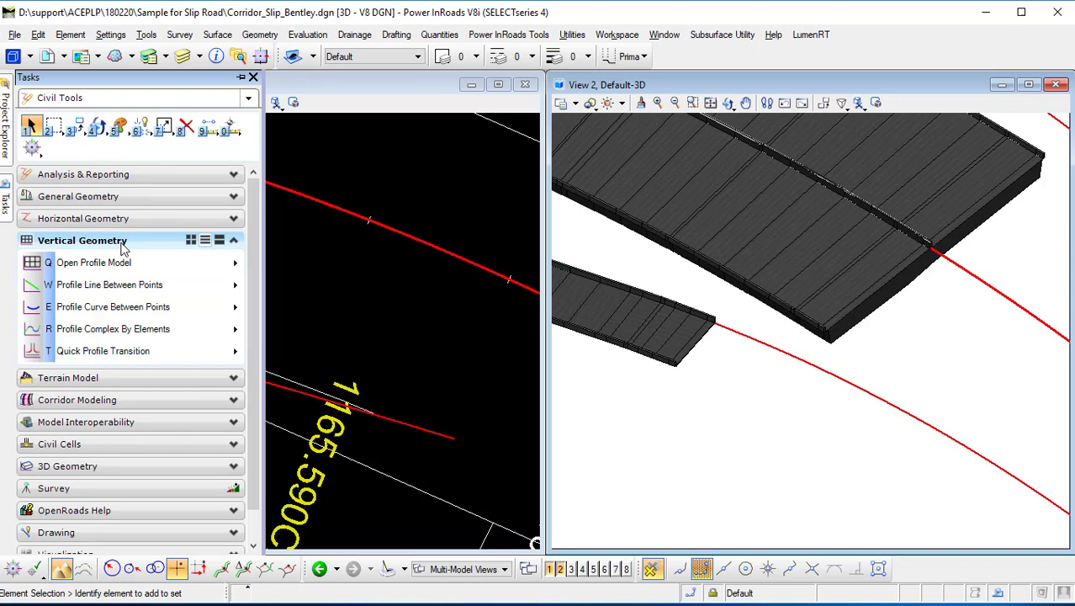
click(143, 335)
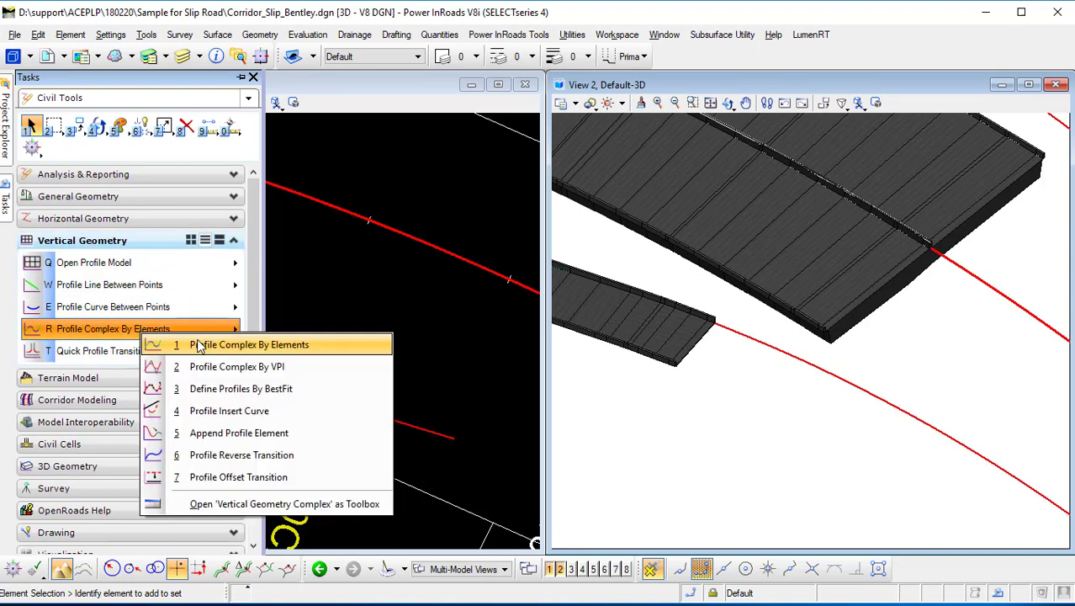
click(92, 351)
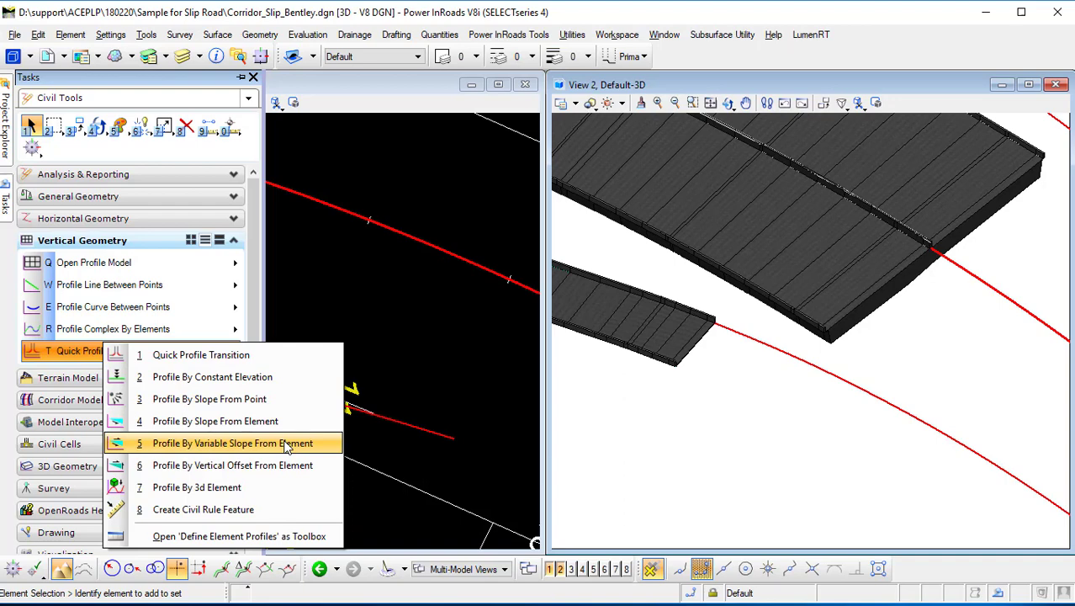
click(274, 446)
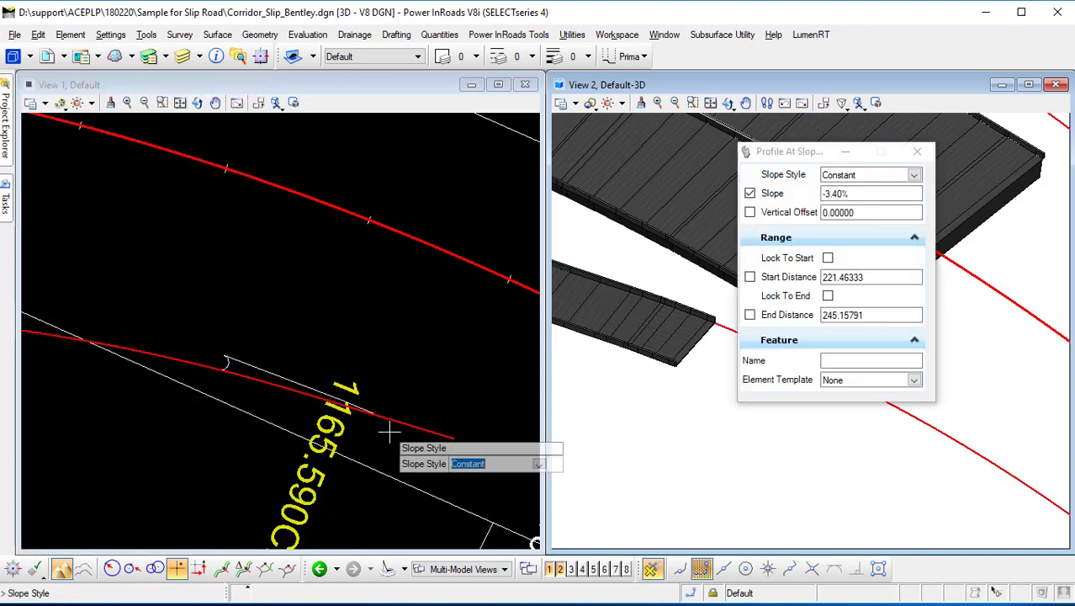
click(273, 276)
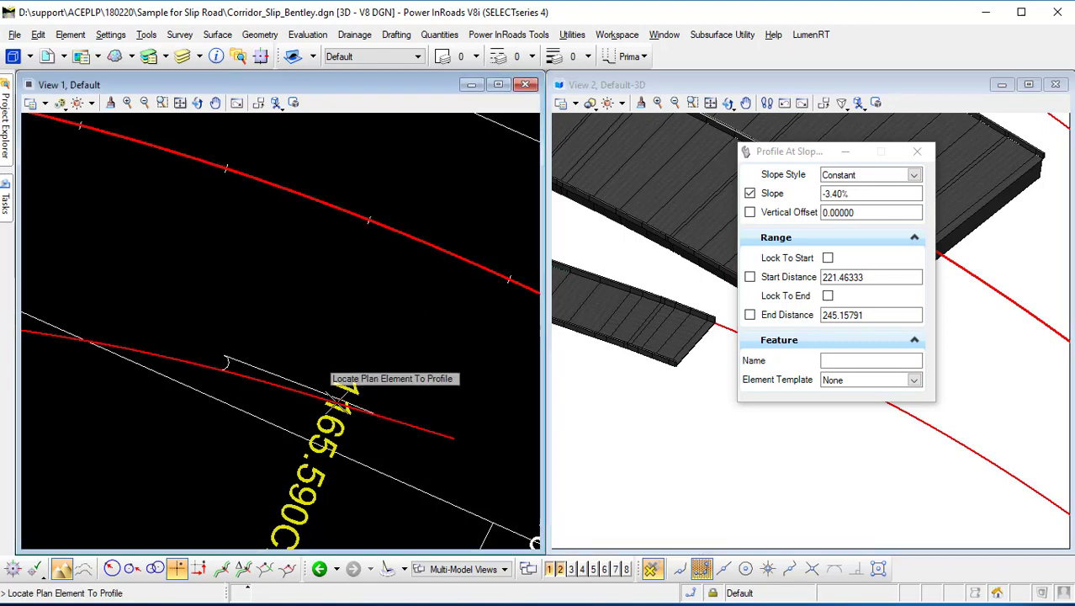
scroll(271, 391, up, 1)
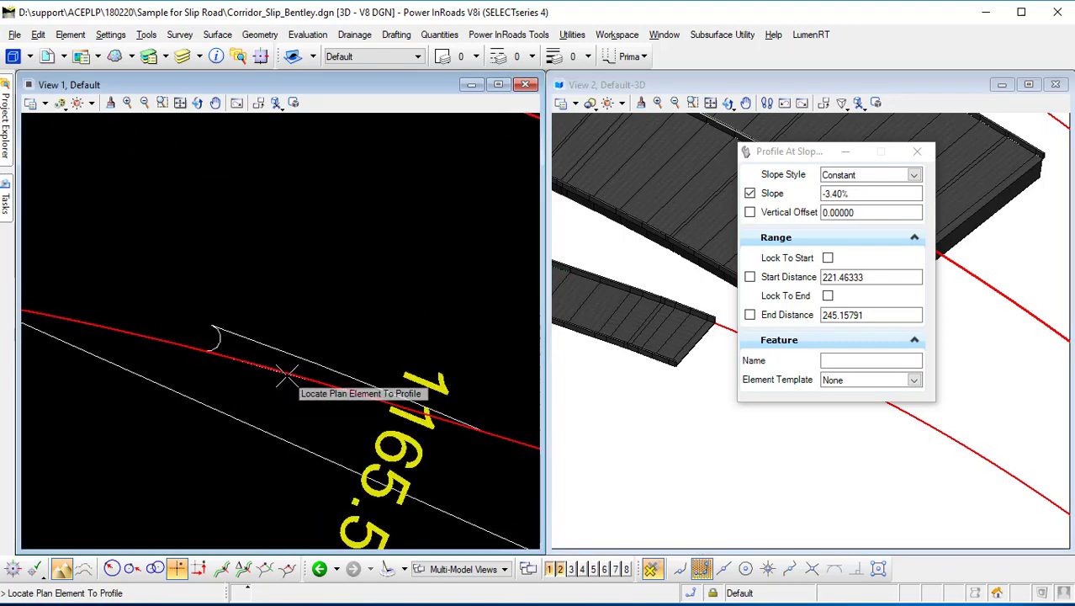
scroll(287, 375, down, 1)
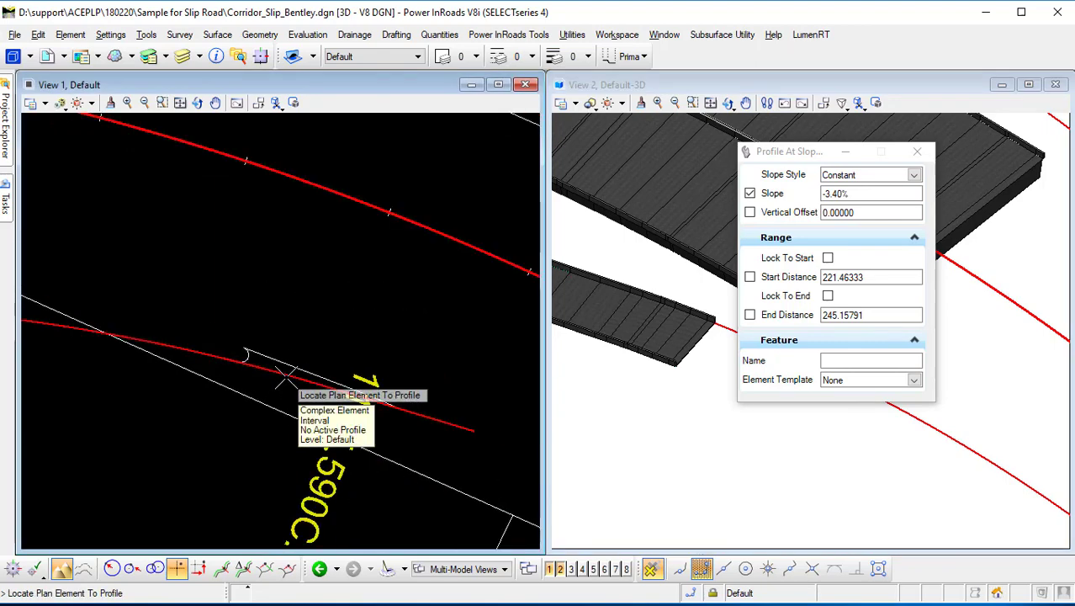
click(286, 376)
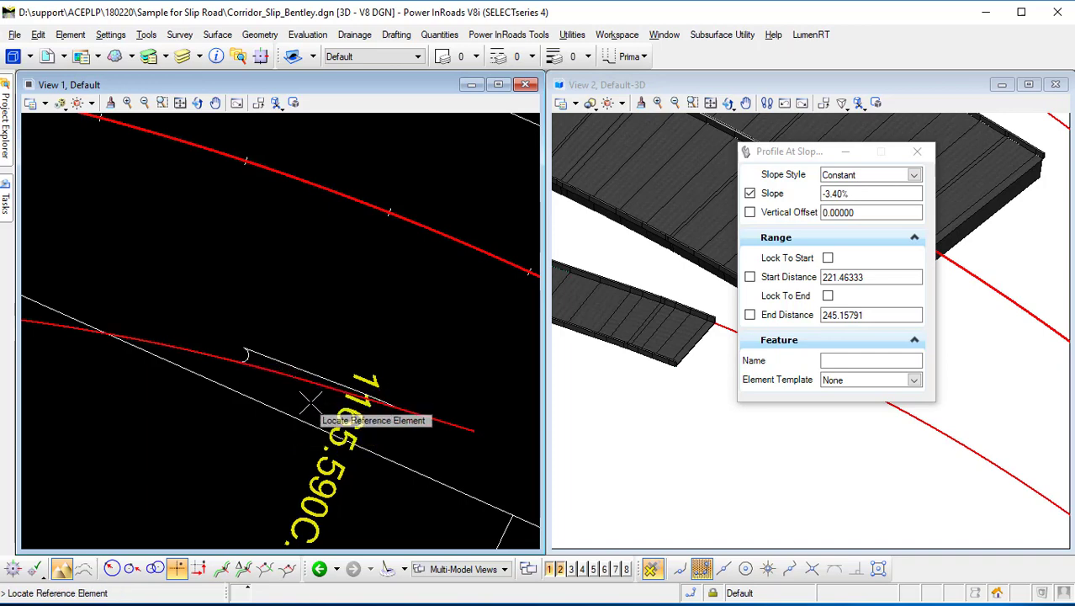
click(455, 424)
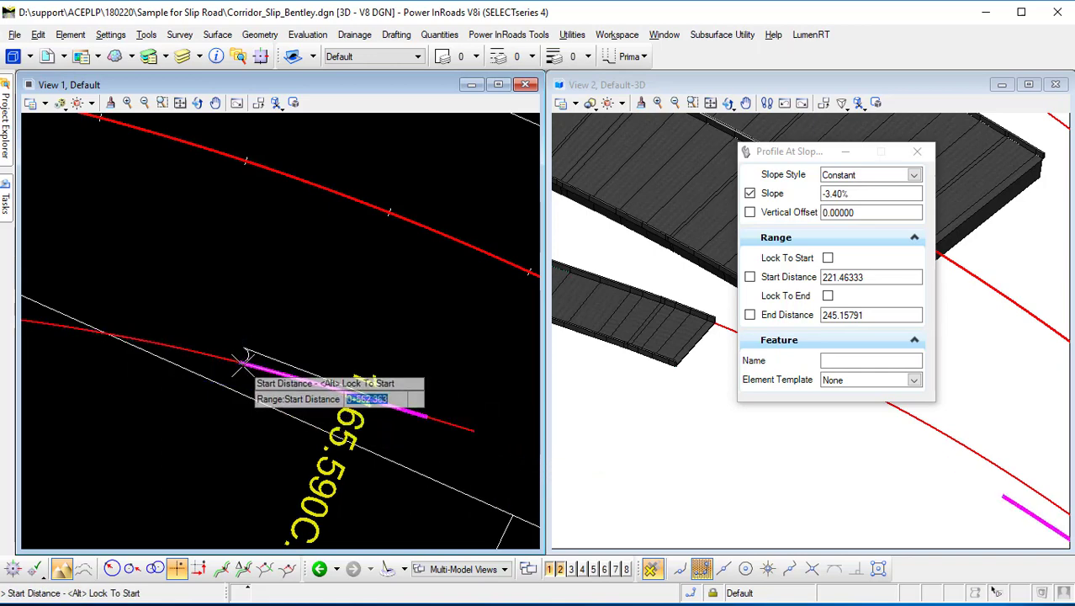
Set the profile range from the taper start at 0+561.790 to 0+573.174 and accept the constant -3.40% slope.
scroll(245, 362, up, 3)
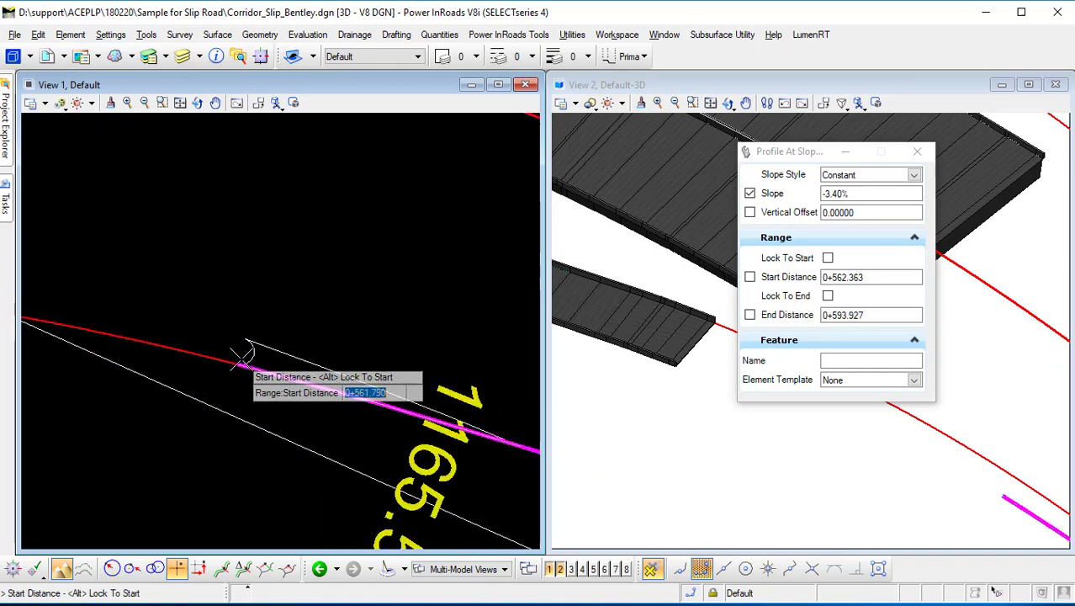
click(231, 374)
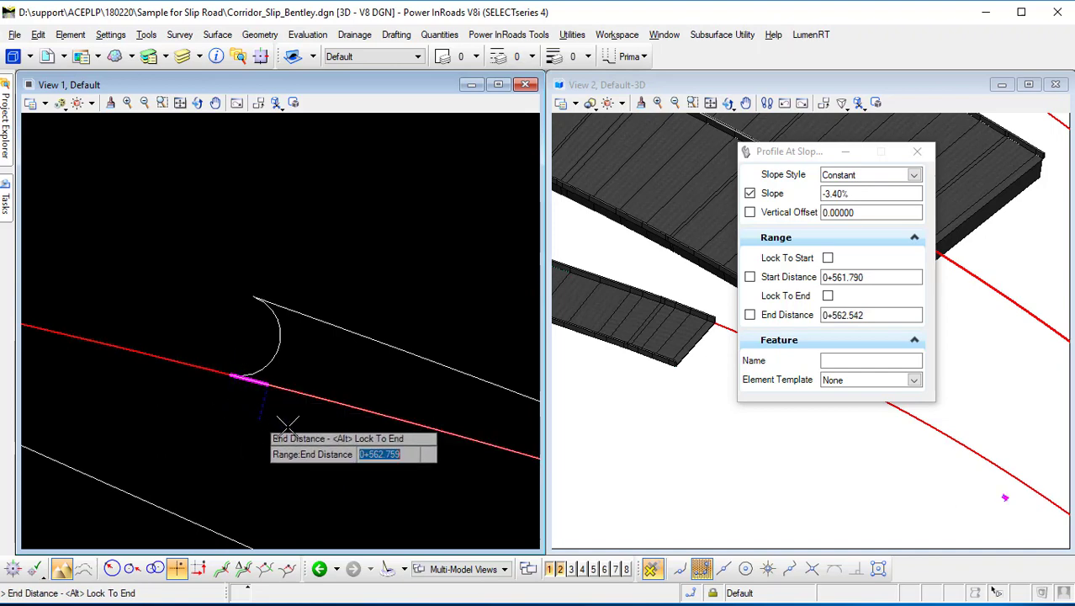
scroll(351, 446, down, 3)
middle_drag(355, 448, 184, 399)
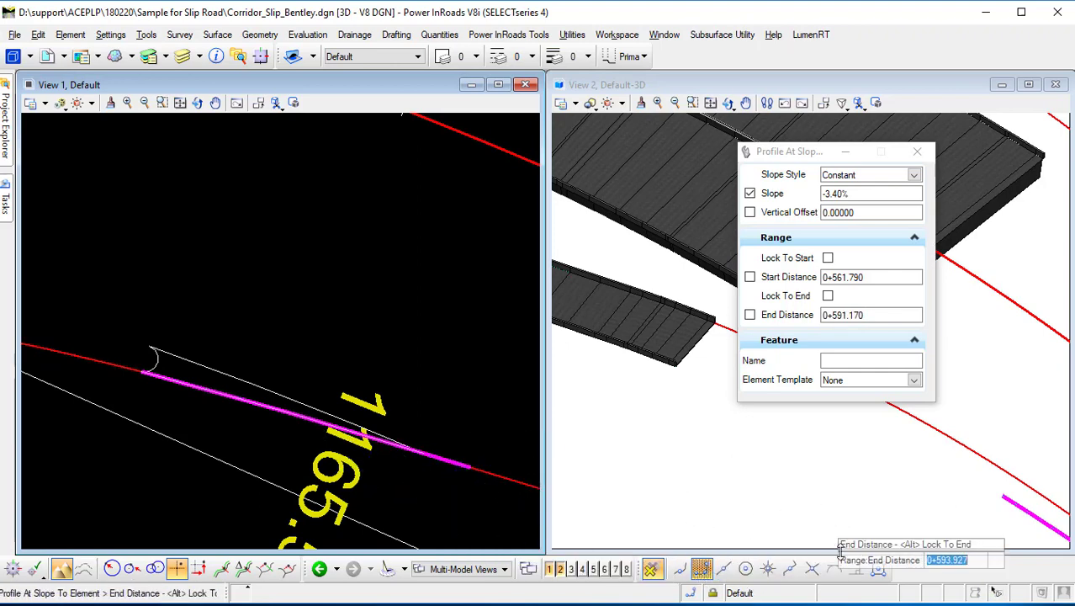
click(812, 569)
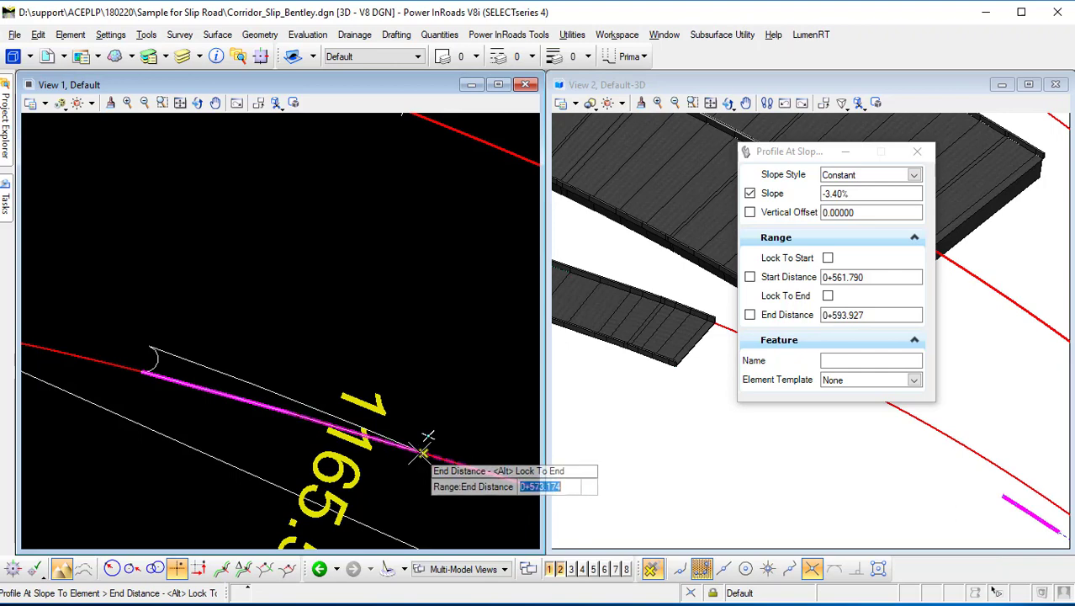
click(419, 457)
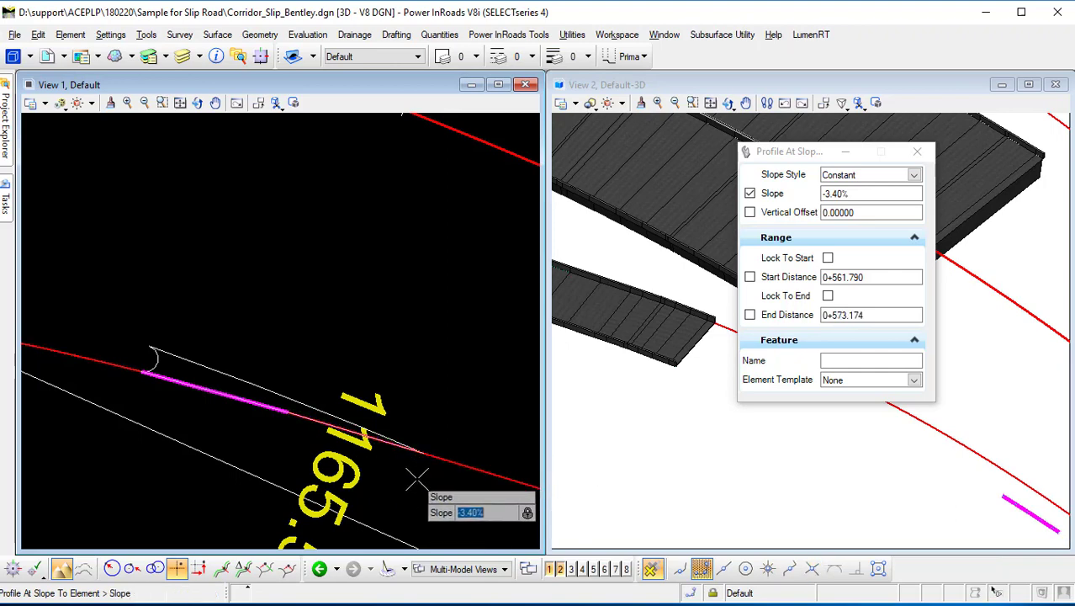
click(417, 480)
click(417, 480)
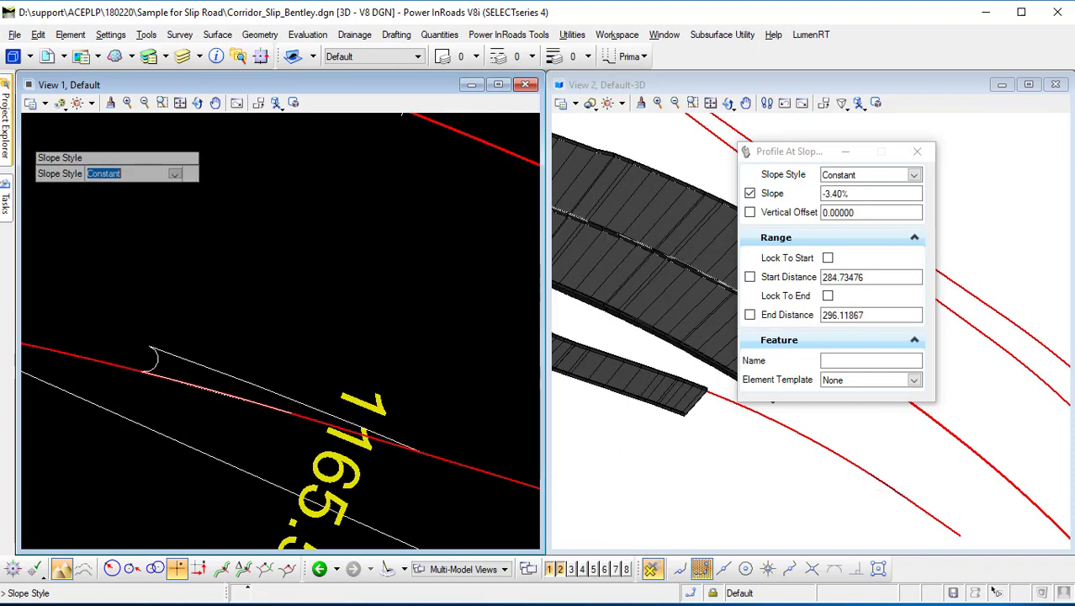
Select the taper complex element and open its profile in a separate profile view.
mouse_move(10, 209)
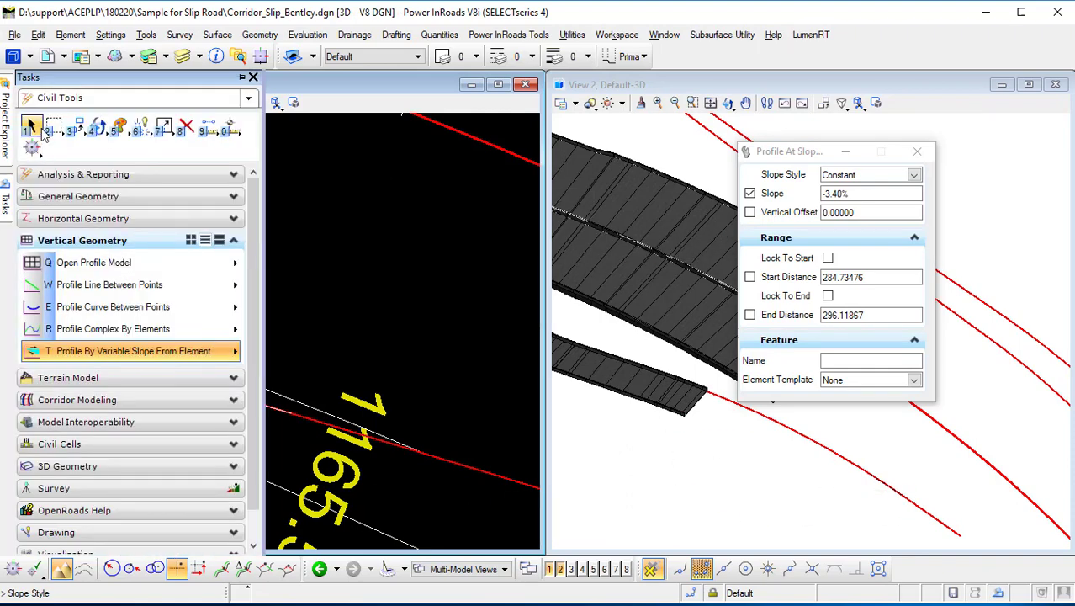
click(38, 129)
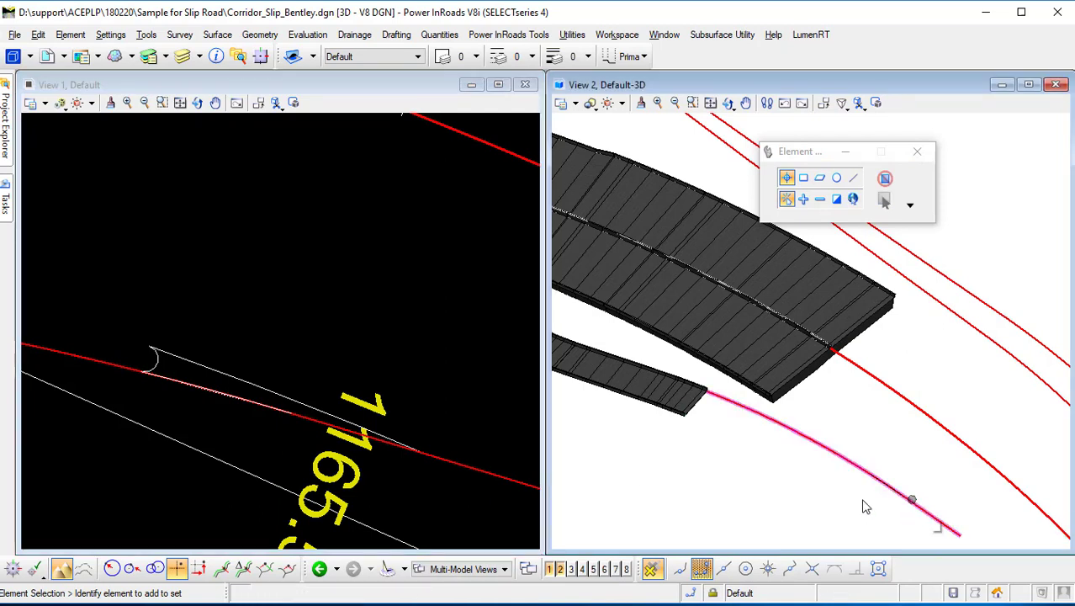
click(212, 397)
click(257, 385)
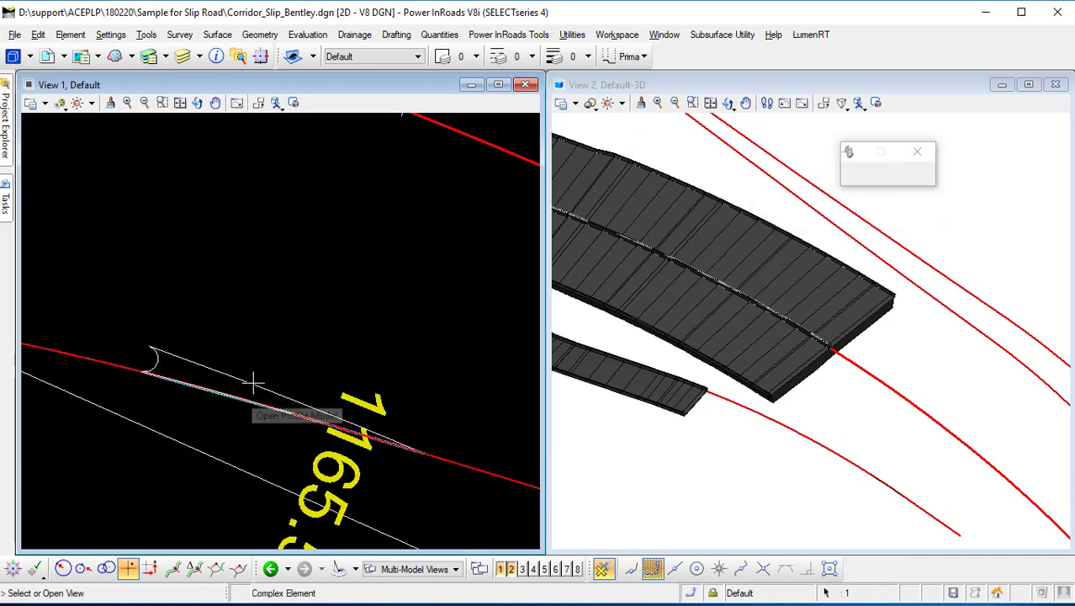
click(523, 570)
click(282, 434)
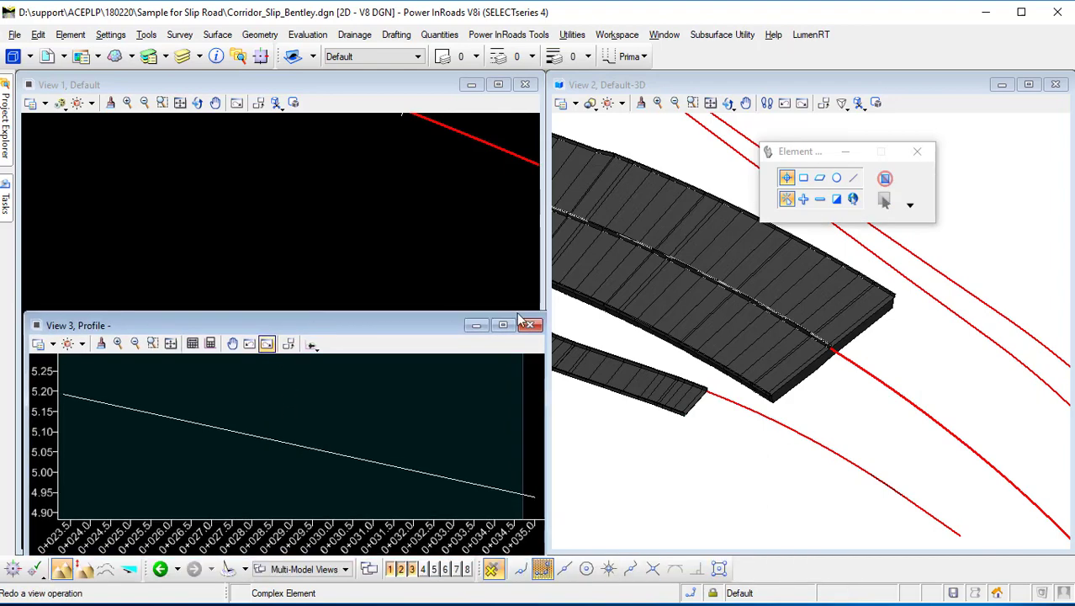
drag(261, 324, 584, 137)
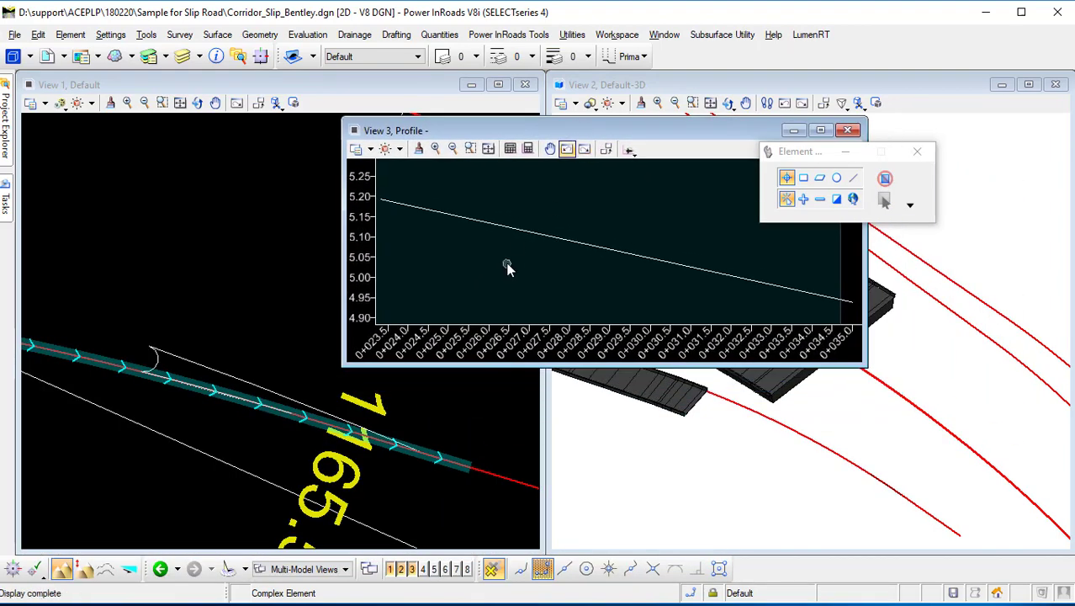
Set the new sloping profile as the taper's active profile and close the profile view.
click(552, 239)
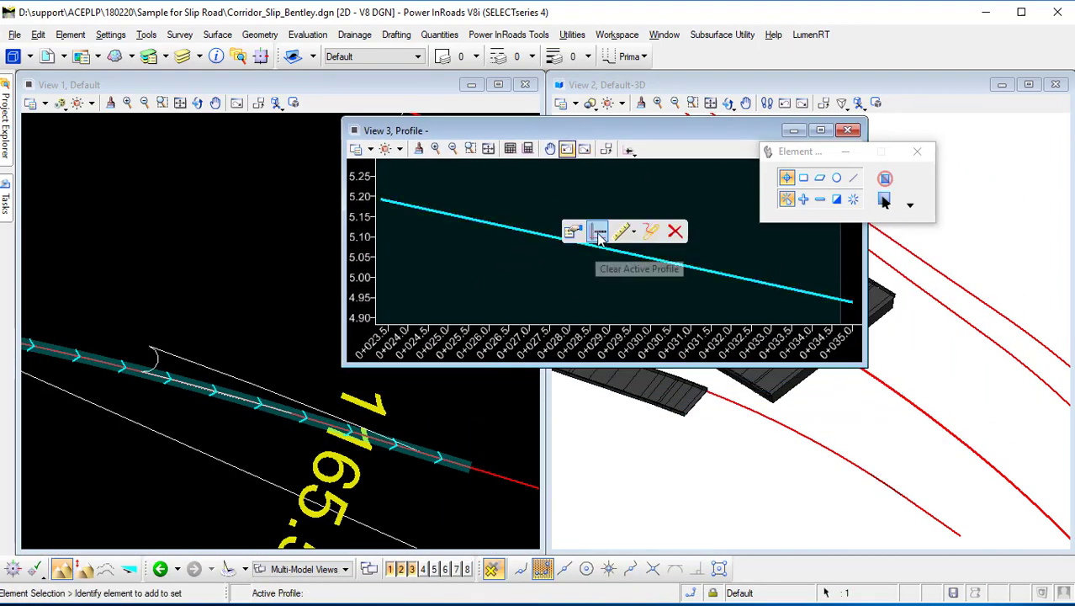
click(595, 235)
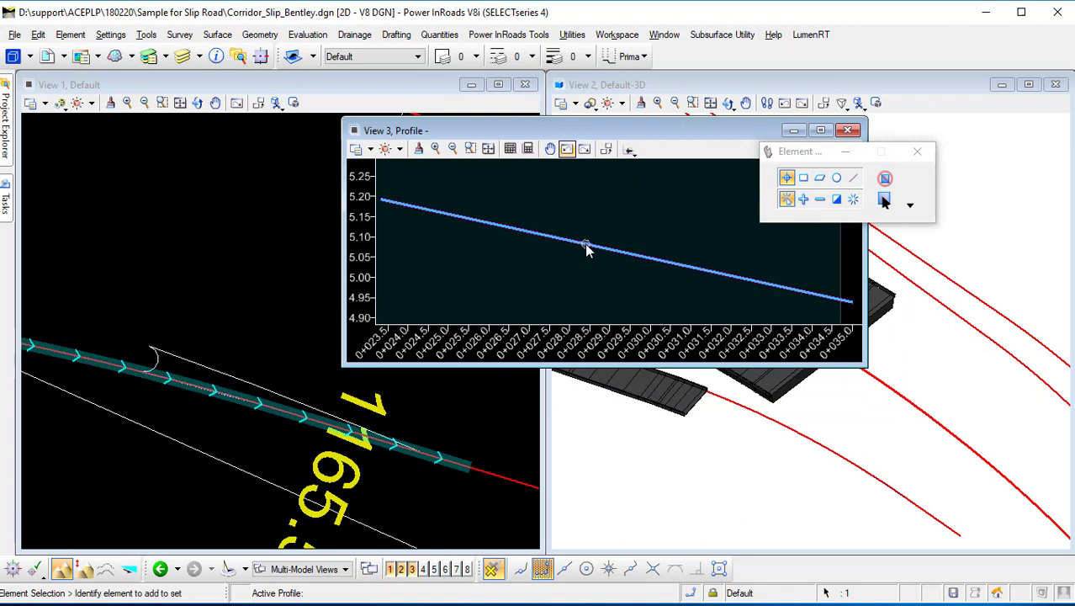
click(589, 246)
click(622, 236)
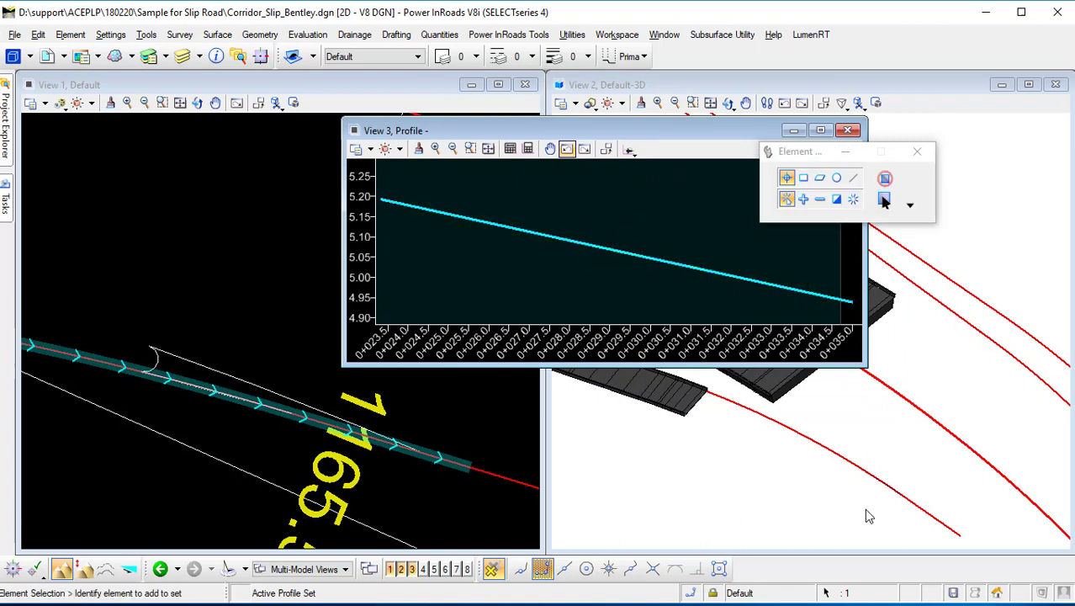
click(900, 499)
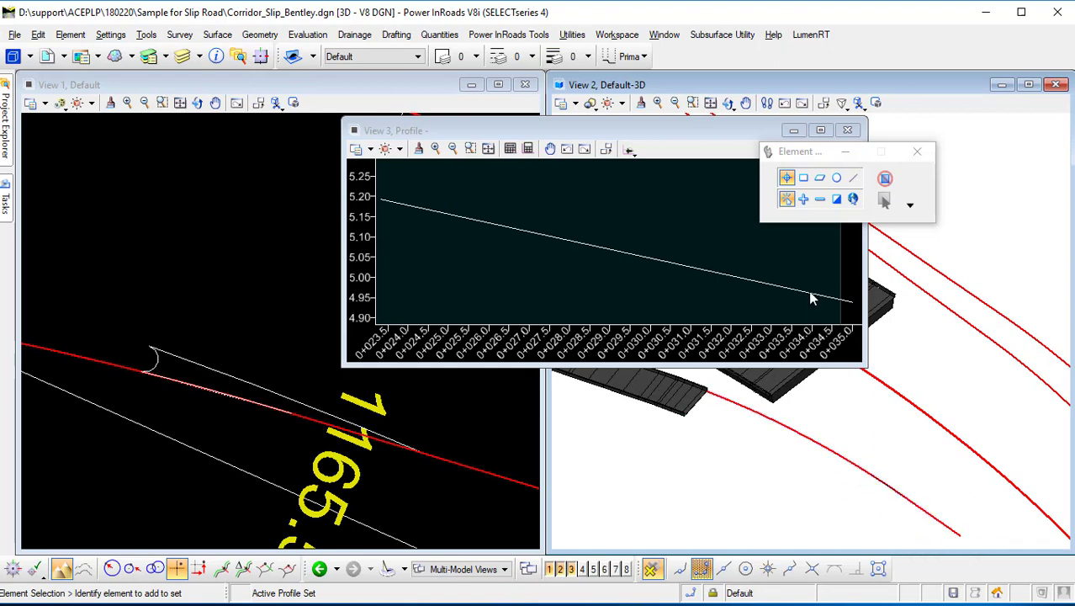
click(848, 130)
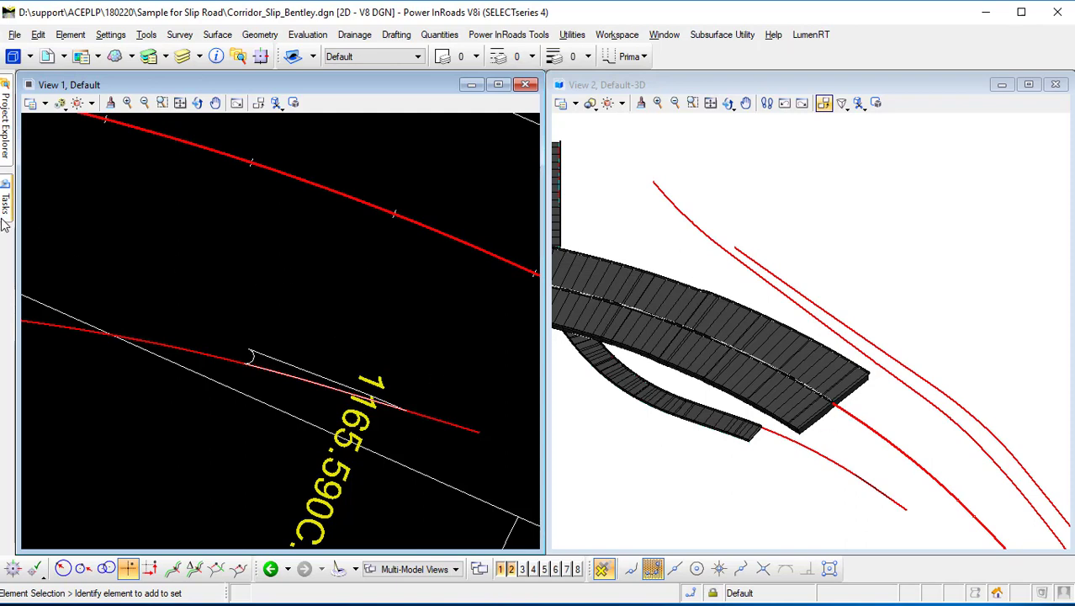
Analyze points along the taper element to check station, offset, elevation and slope near its start and end.
mouse_move(5, 210)
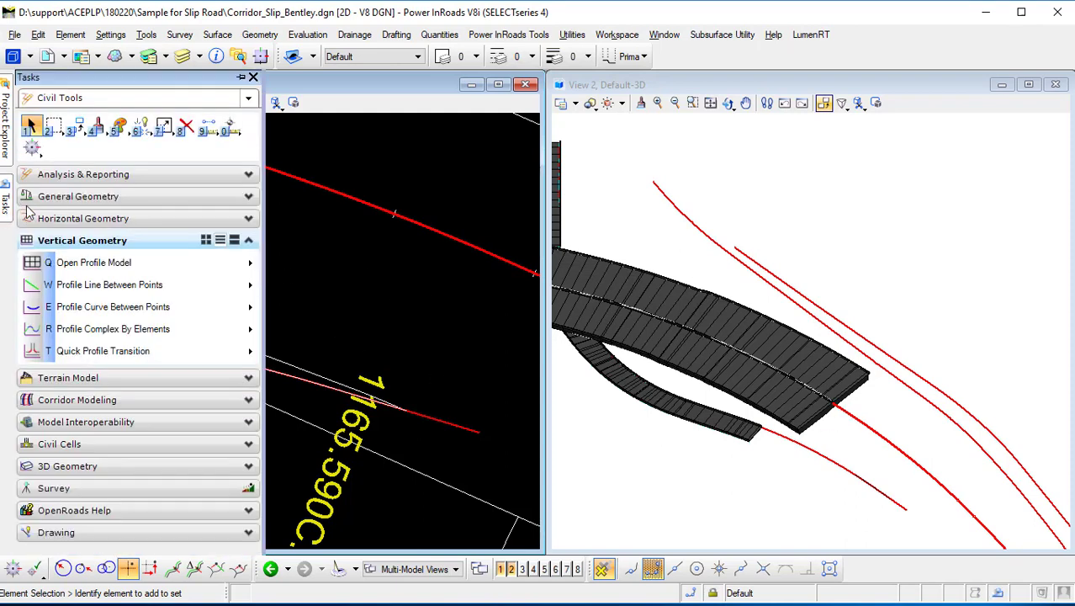
click(230, 128)
click(366, 144)
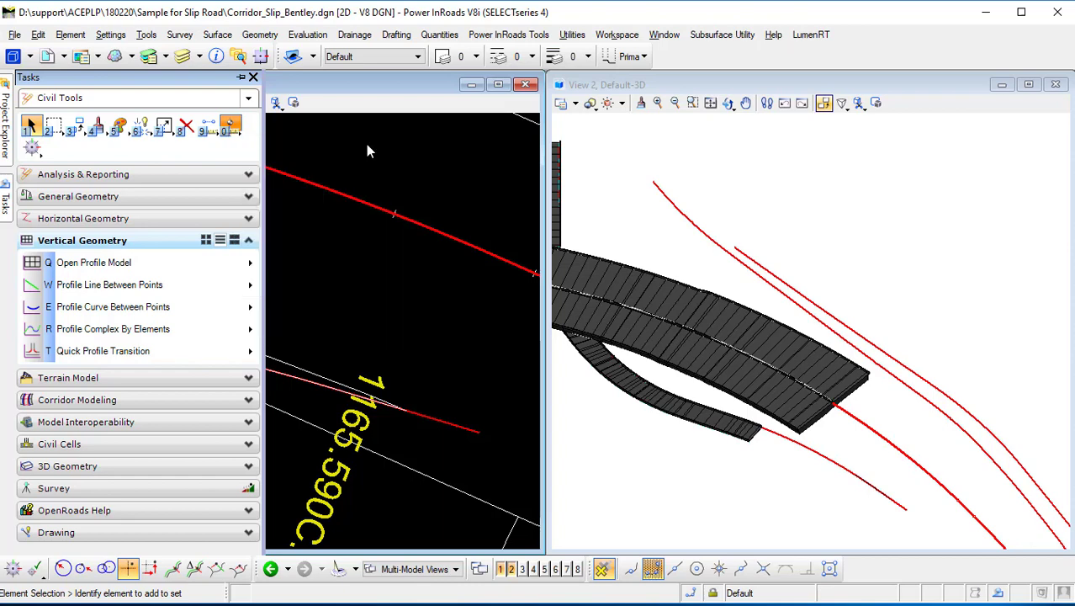
click(372, 207)
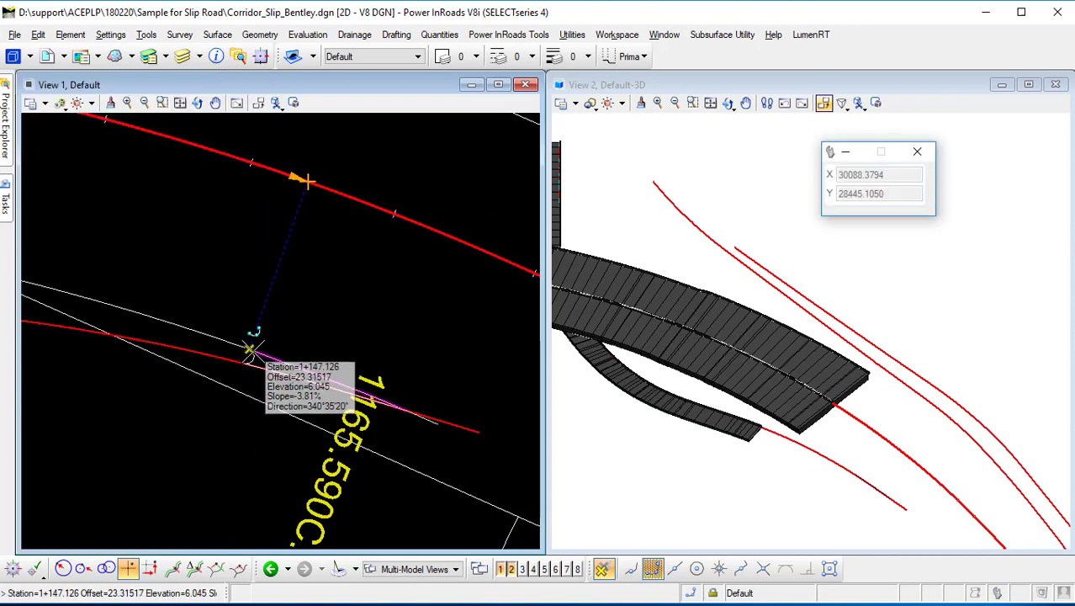
click(252, 347)
scroll(227, 332, up, 2)
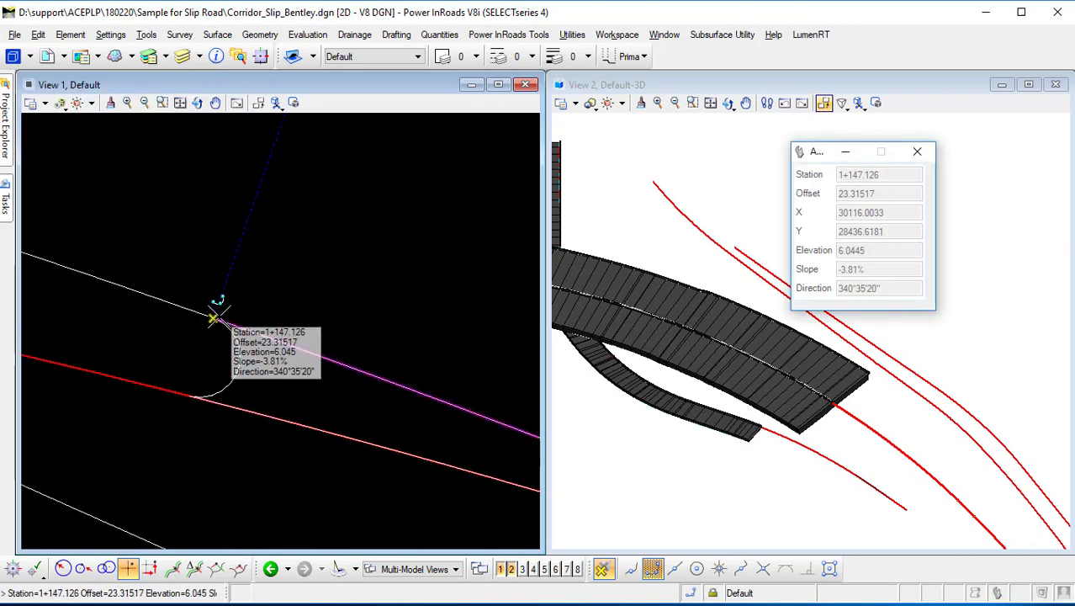
click(218, 317)
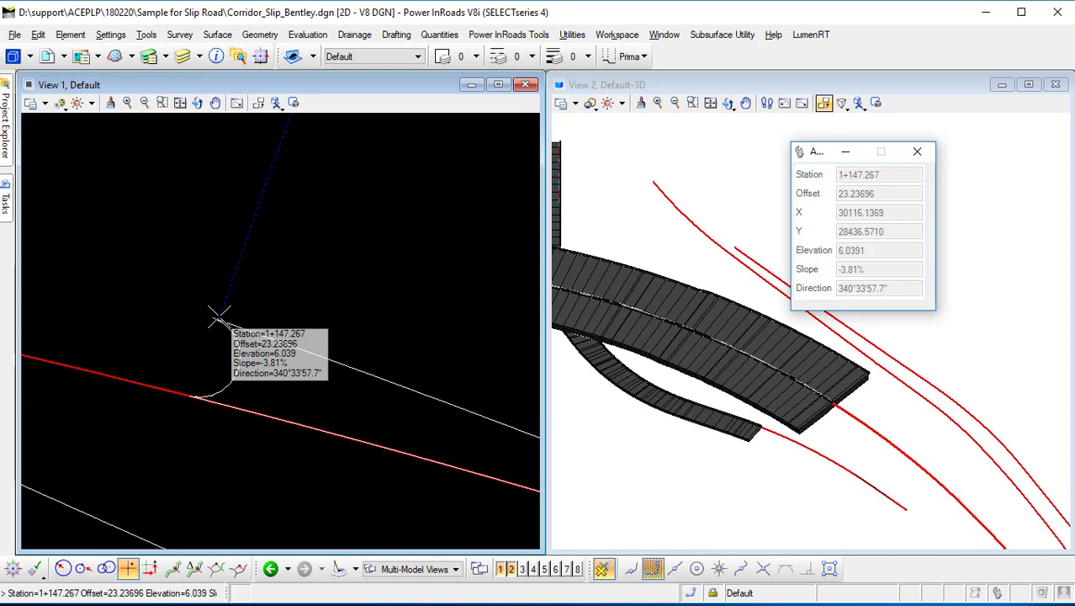
scroll(218, 317, down, 2)
click(217, 324)
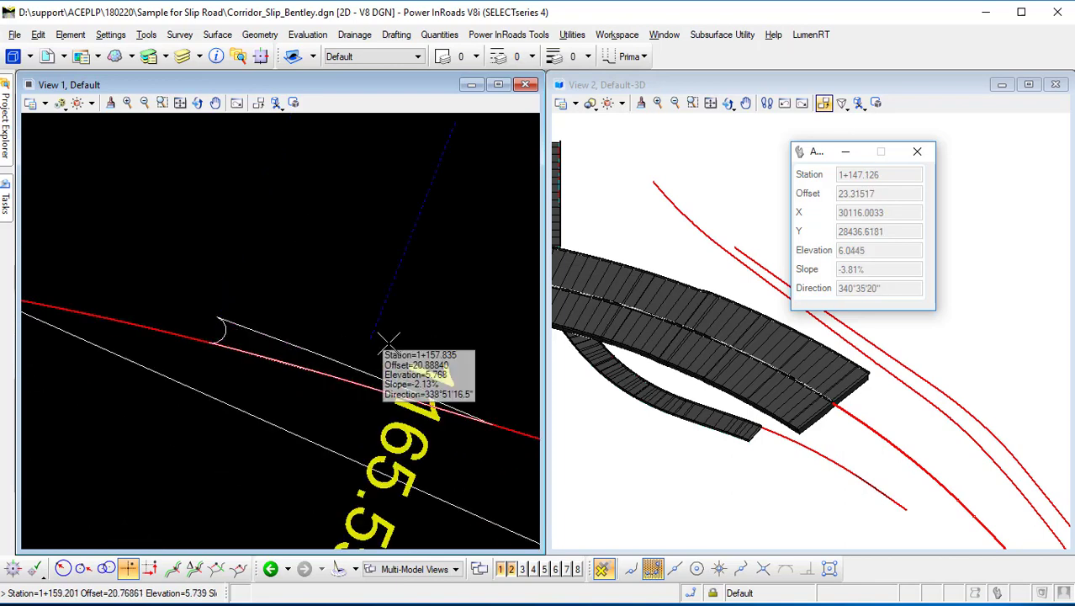
click(491, 421)
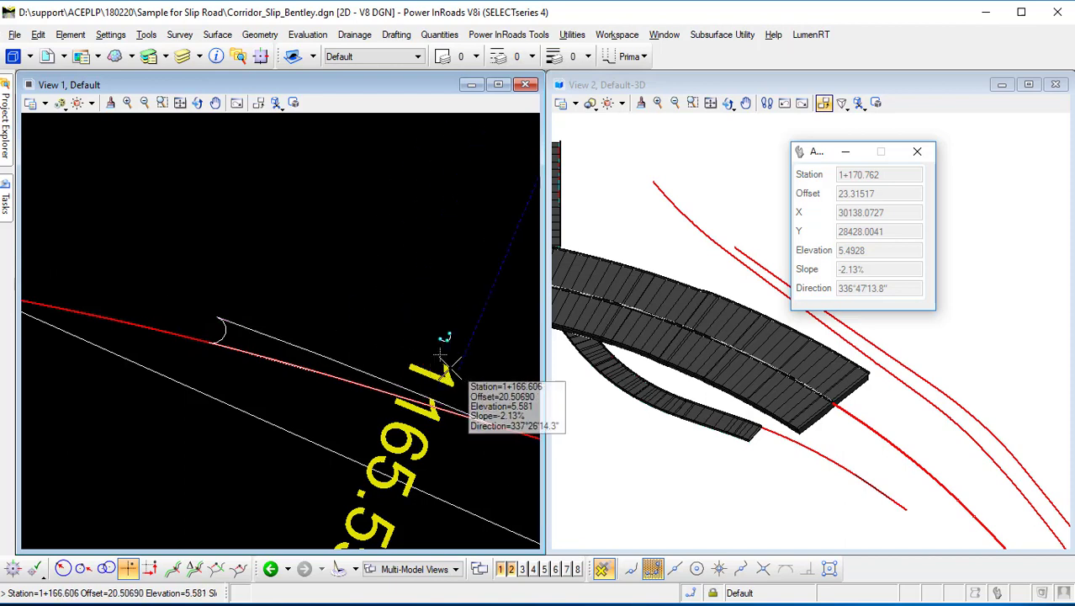
Review the Main Road superelevation cross slopes at stations 1+150 and 1+180 in the Superelevation Editor.
right_click(308, 320)
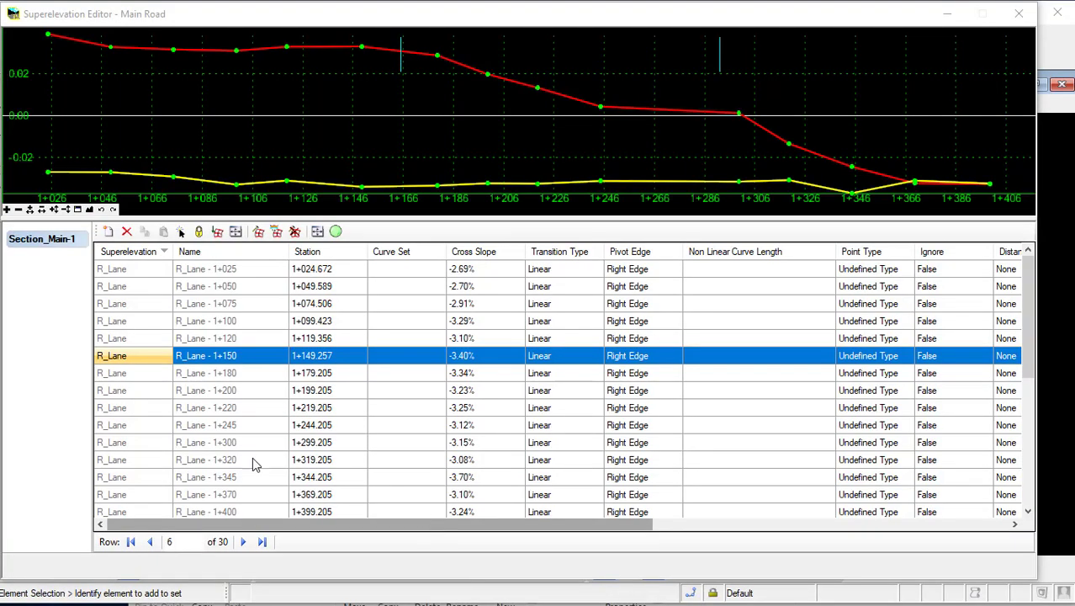
click(334, 370)
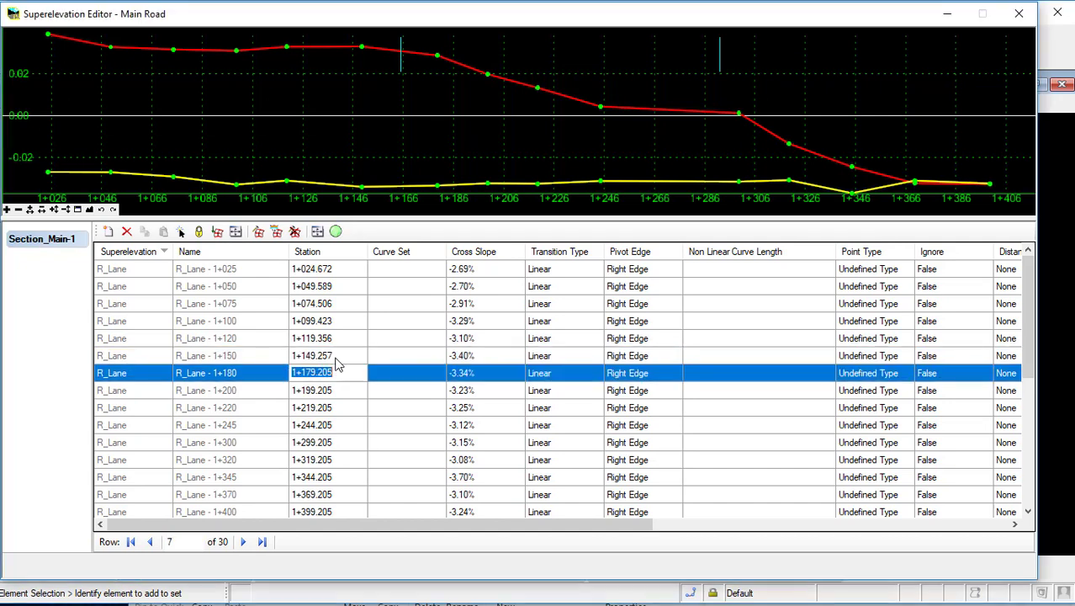
click(336, 356)
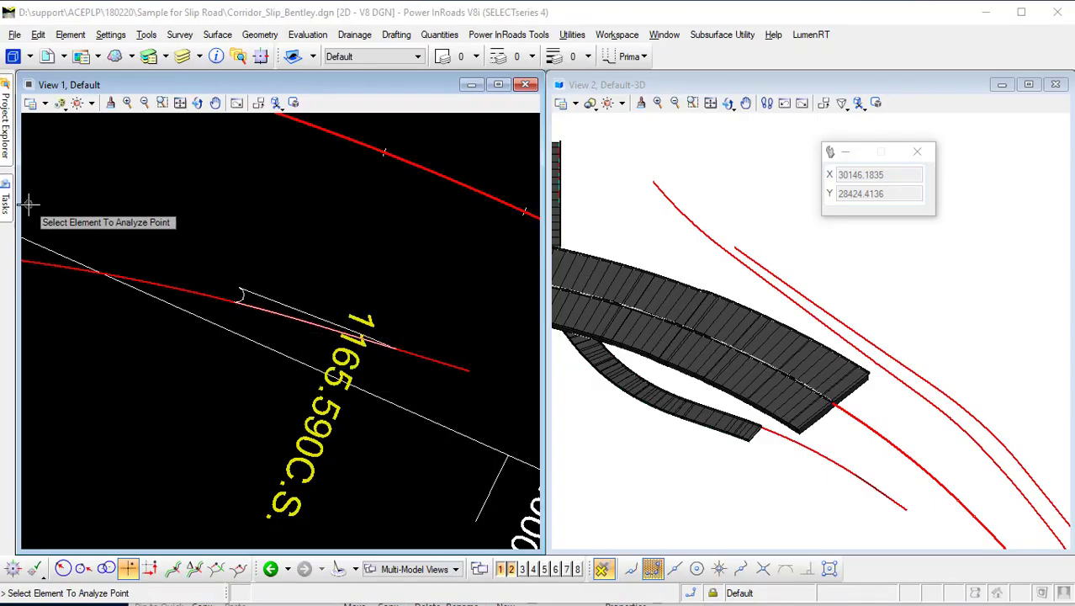
Start Profile At Slope To Element with a Linear slope style, picking the taper element and the main road as reference.
mouse_move(8, 210)
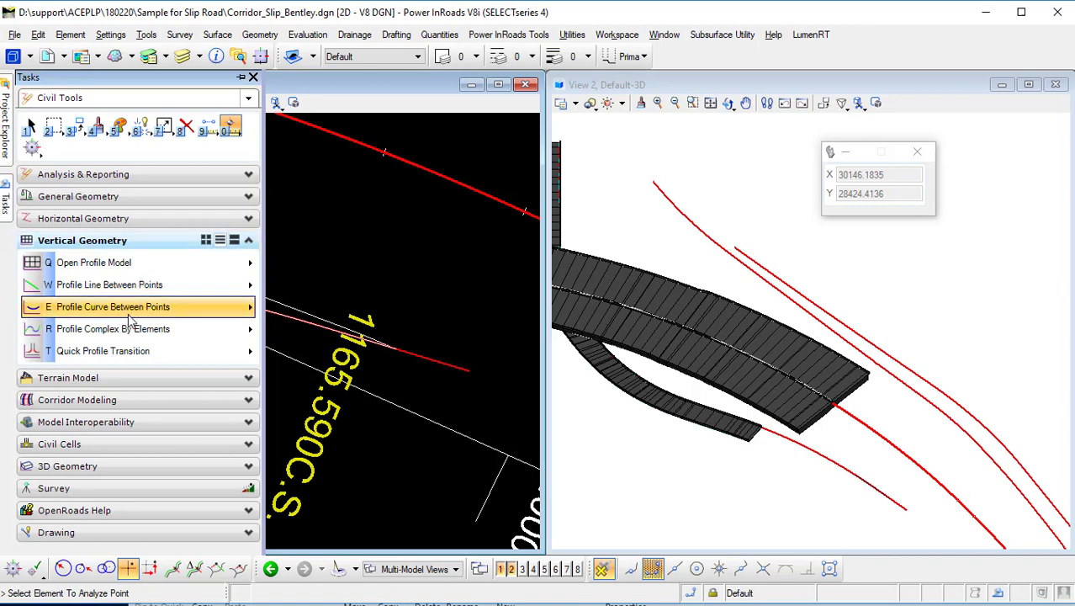
click(204, 351)
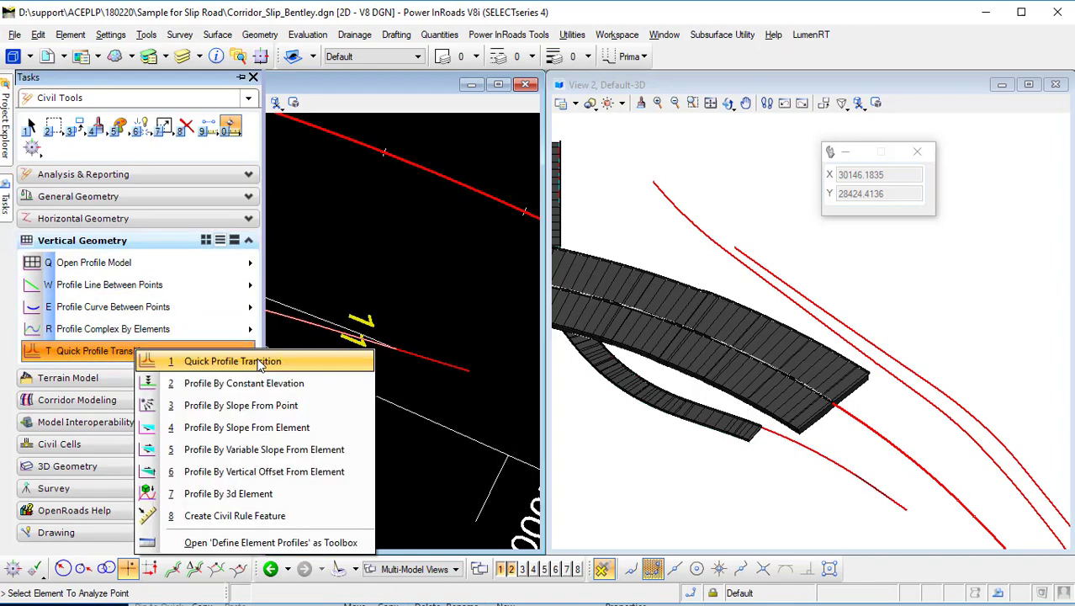
click(322, 460)
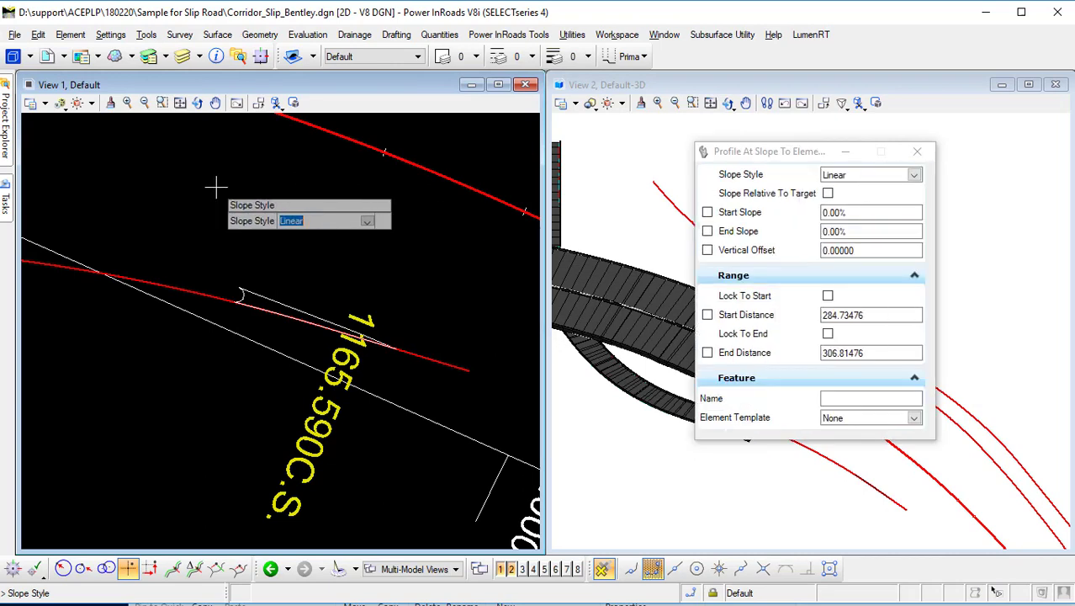
key(Return)
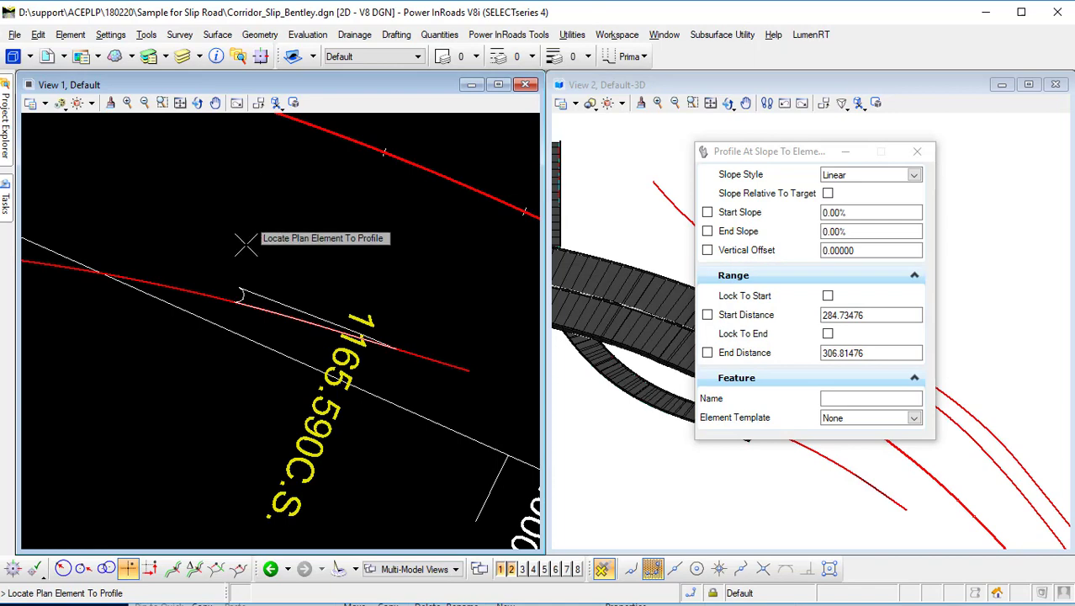
click(255, 302)
click(344, 147)
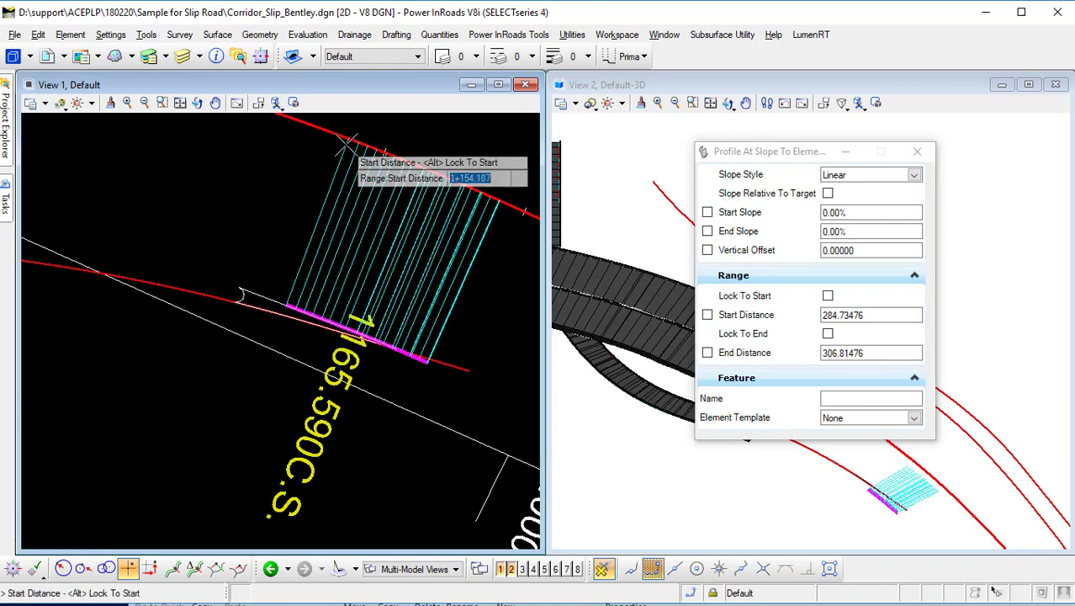
Set the sloped profile's range along the taper, with a -3.4% start slope and -3.30% end slope, and accept it.
click(241, 290)
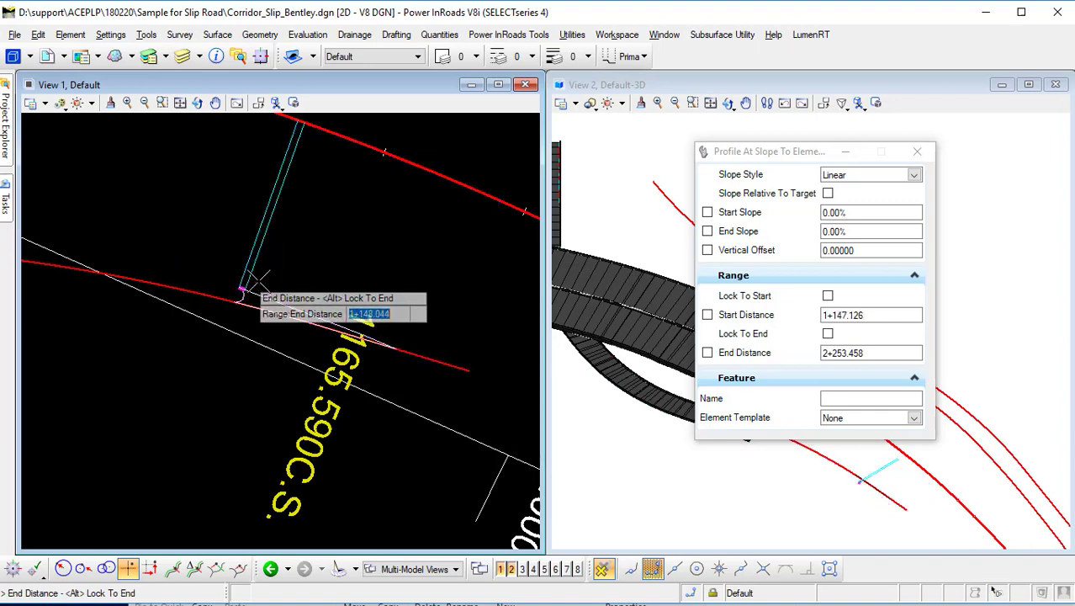
click(391, 346)
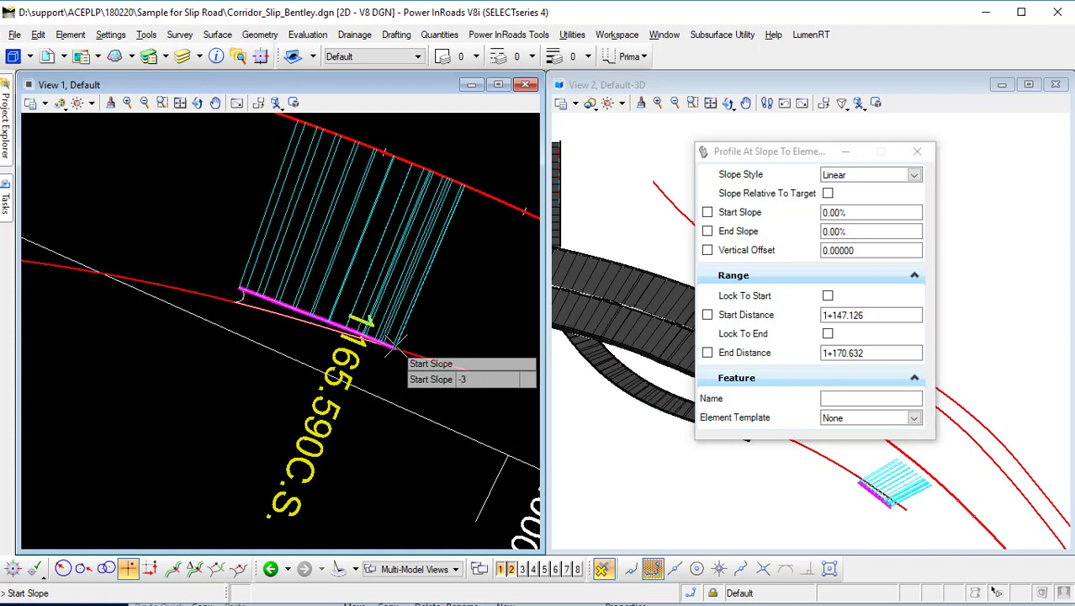
text(-3.4%)
key(Return)
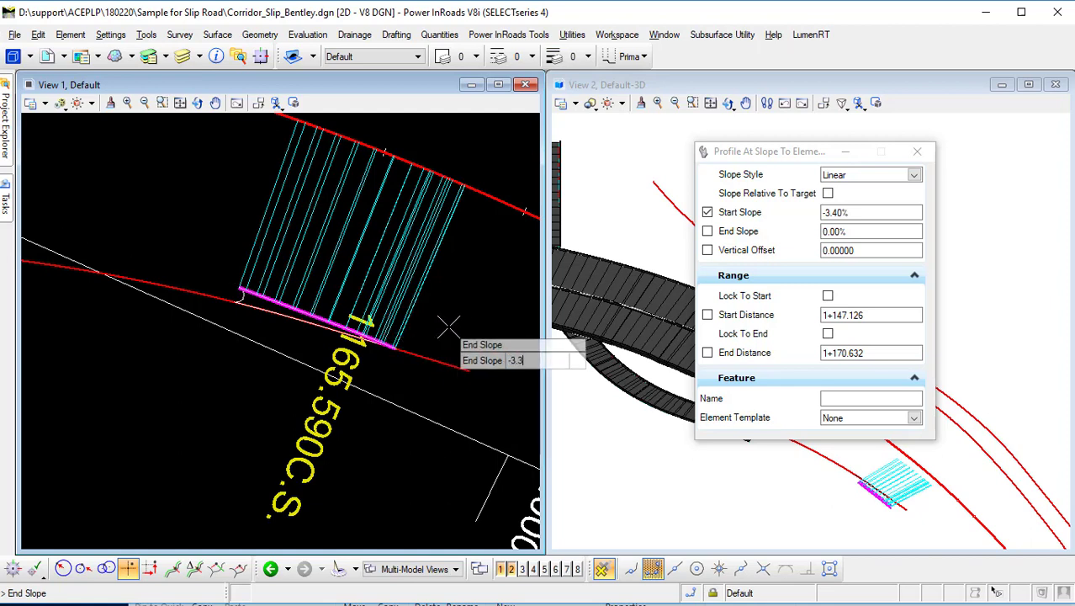
key(Return)
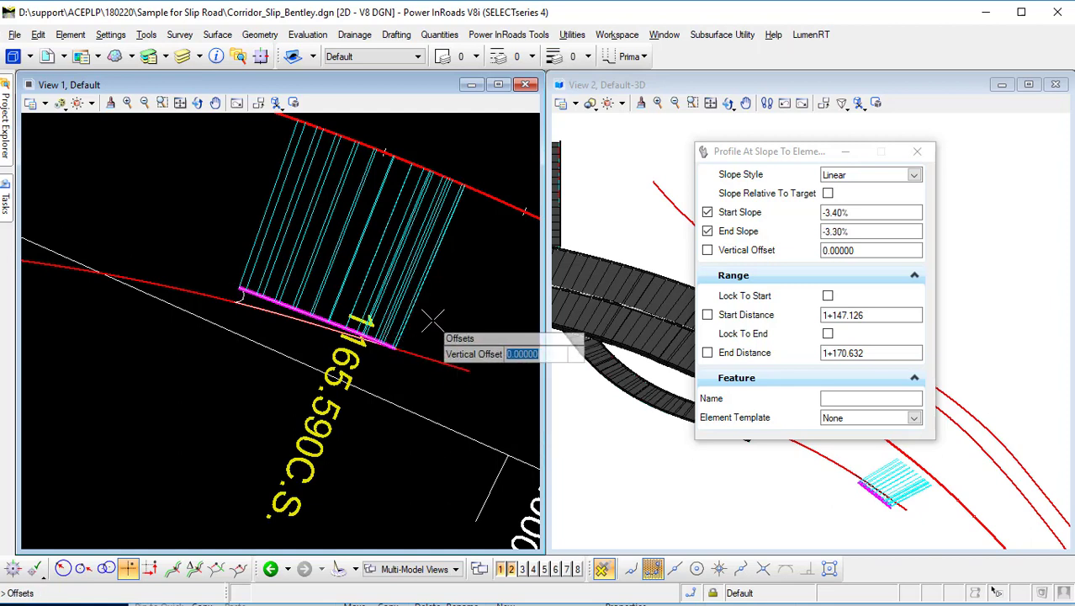
key(Return)
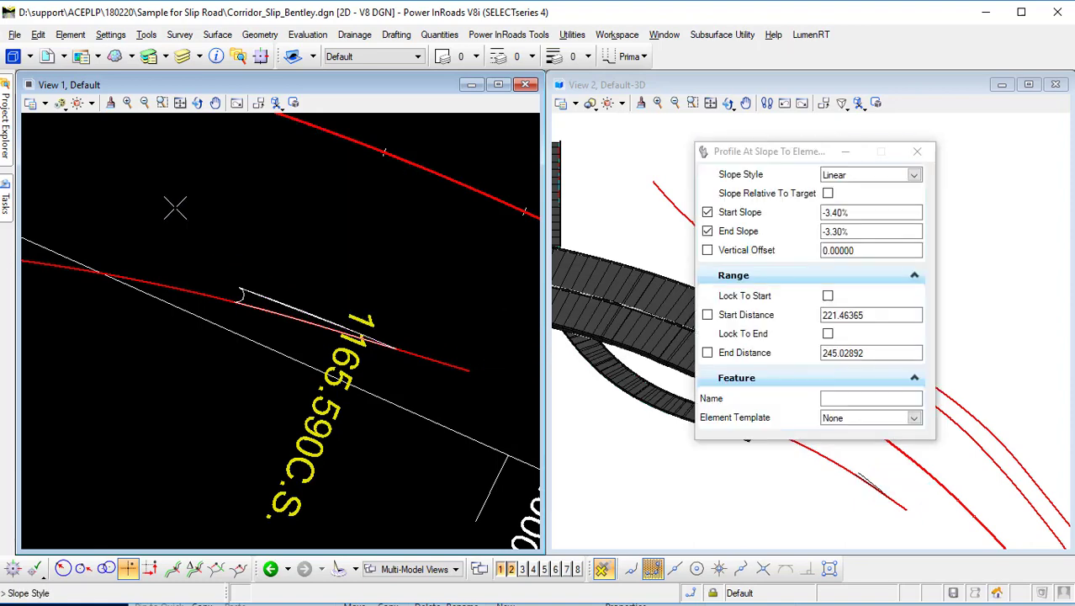
Apply a Parabolic Quick Profile Transition to the closing arc at the taper's start.
scroll(852, 499, up, 5)
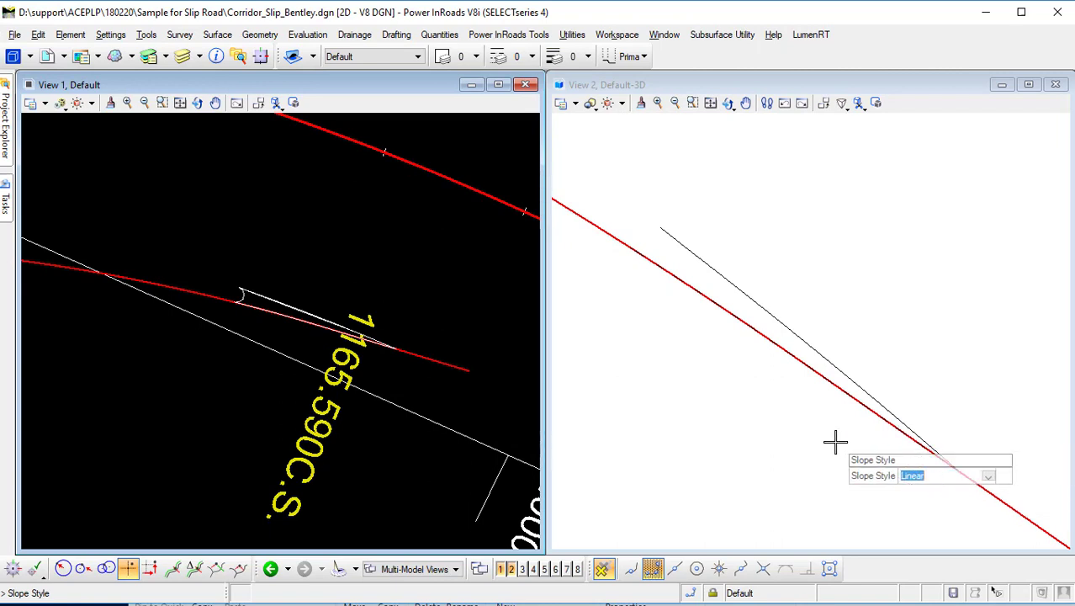
scroll(824, 446, down, 2)
mouse_move(5, 200)
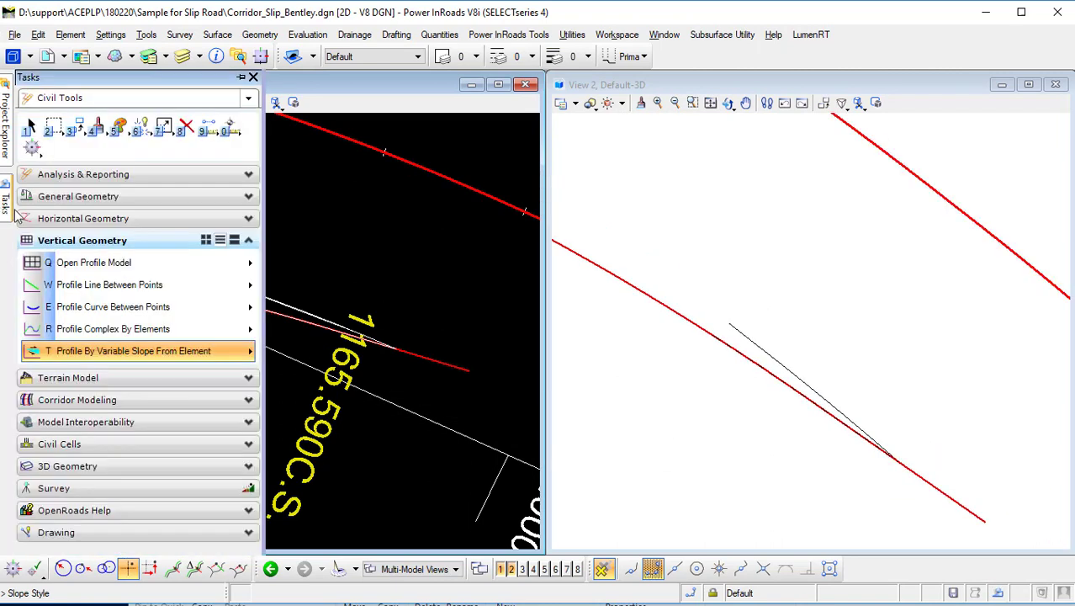
click(131, 353)
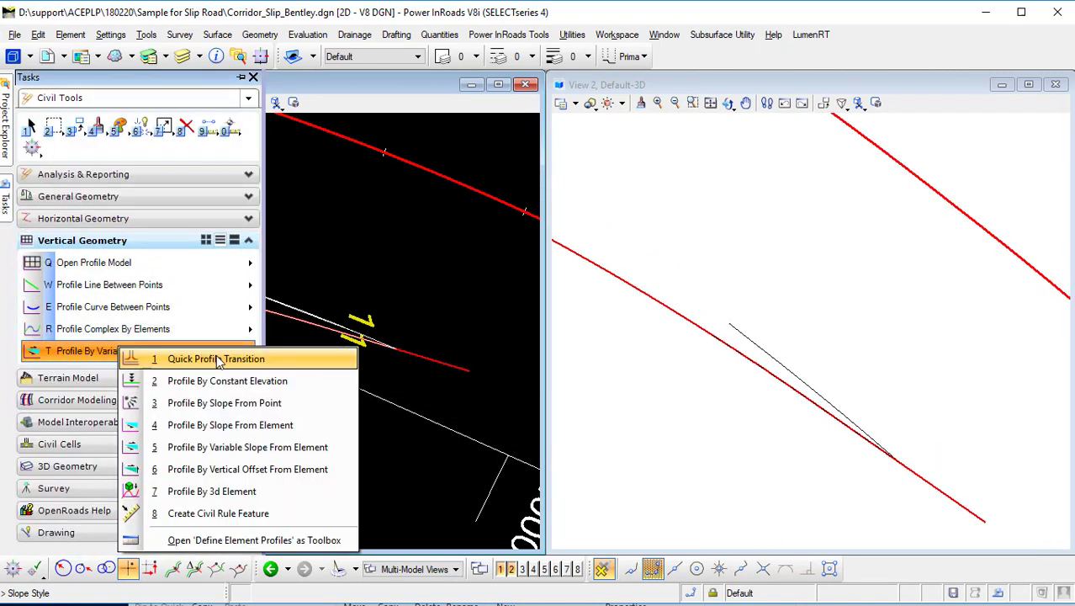
click(217, 359)
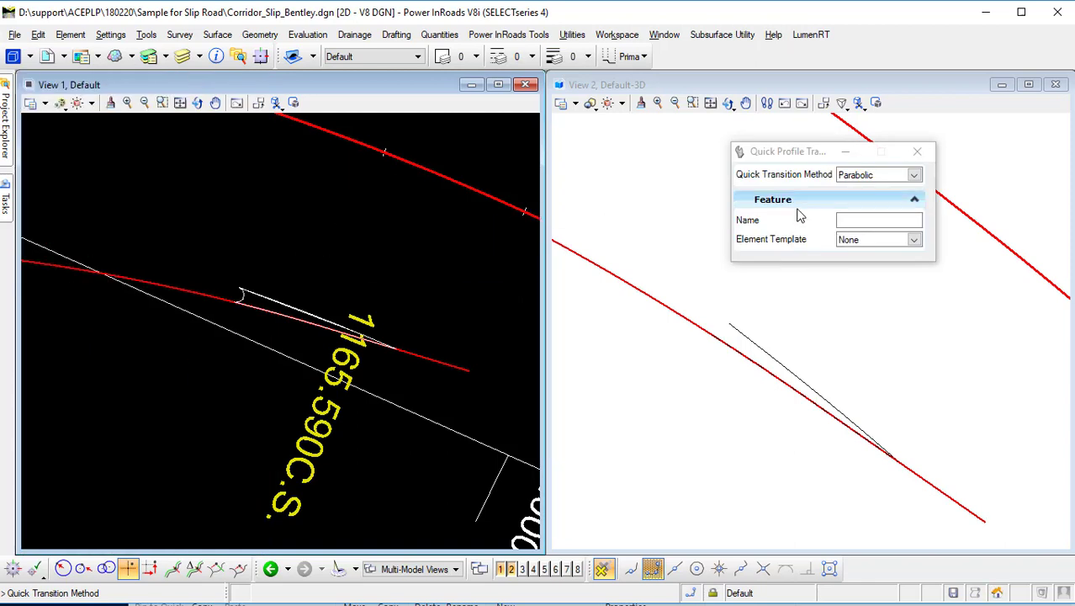
click(240, 254)
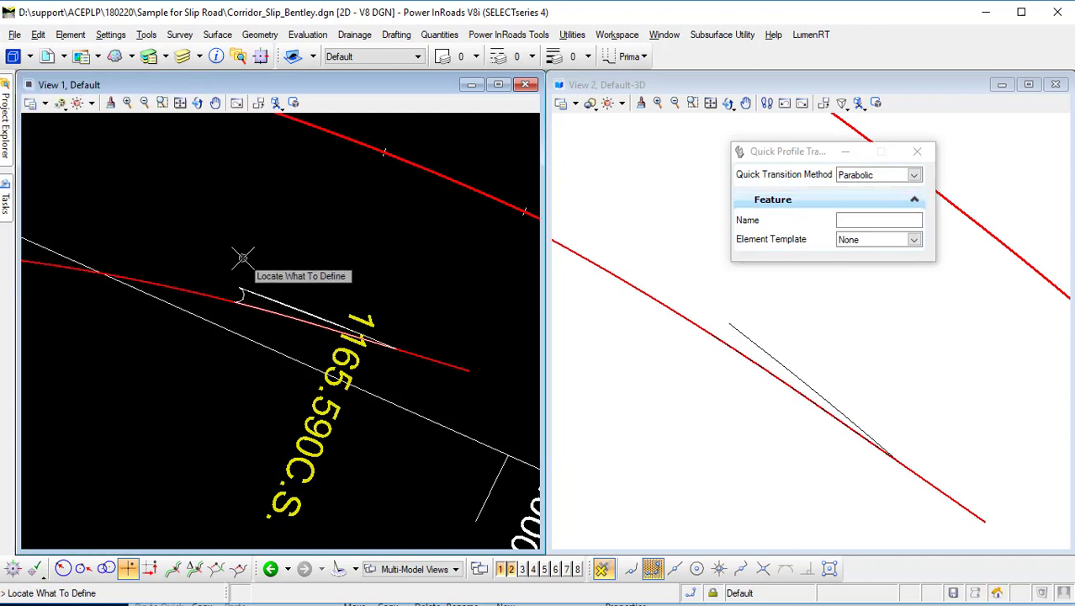
click(240, 296)
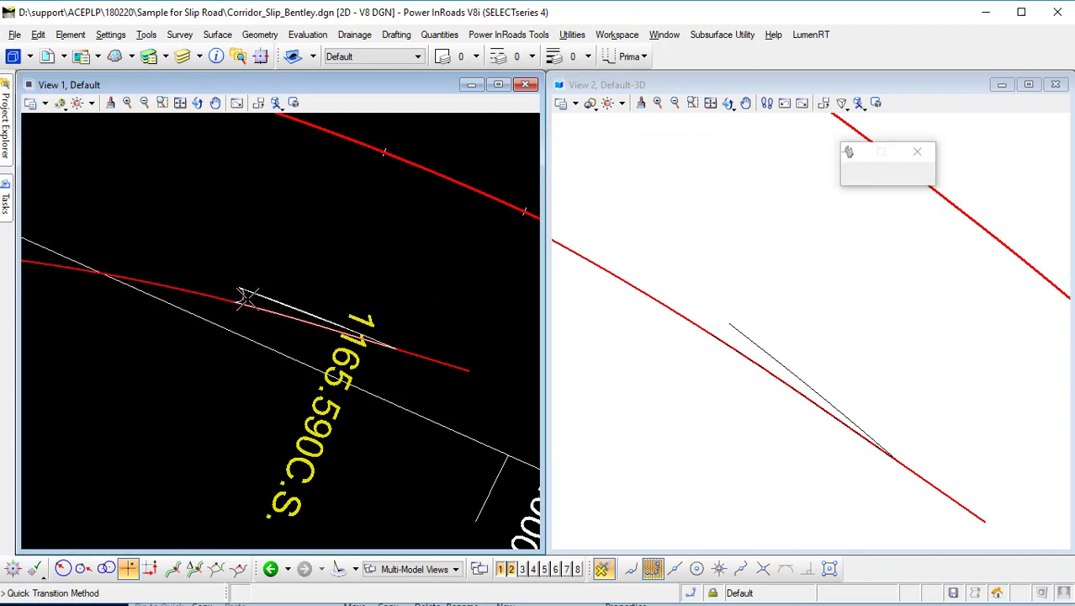
click(296, 276)
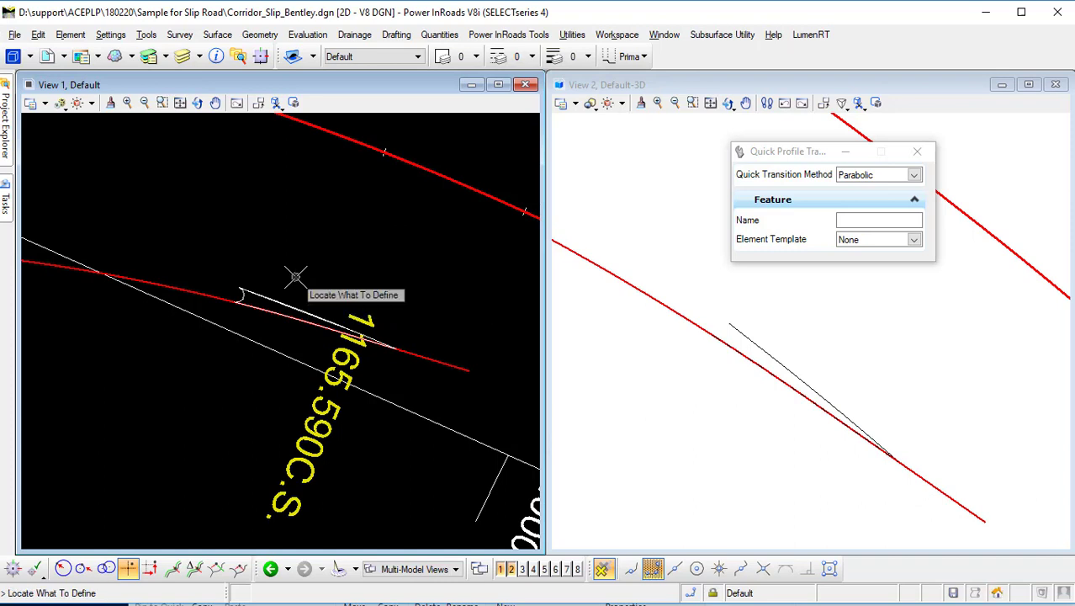
click(239, 295)
click(322, 278)
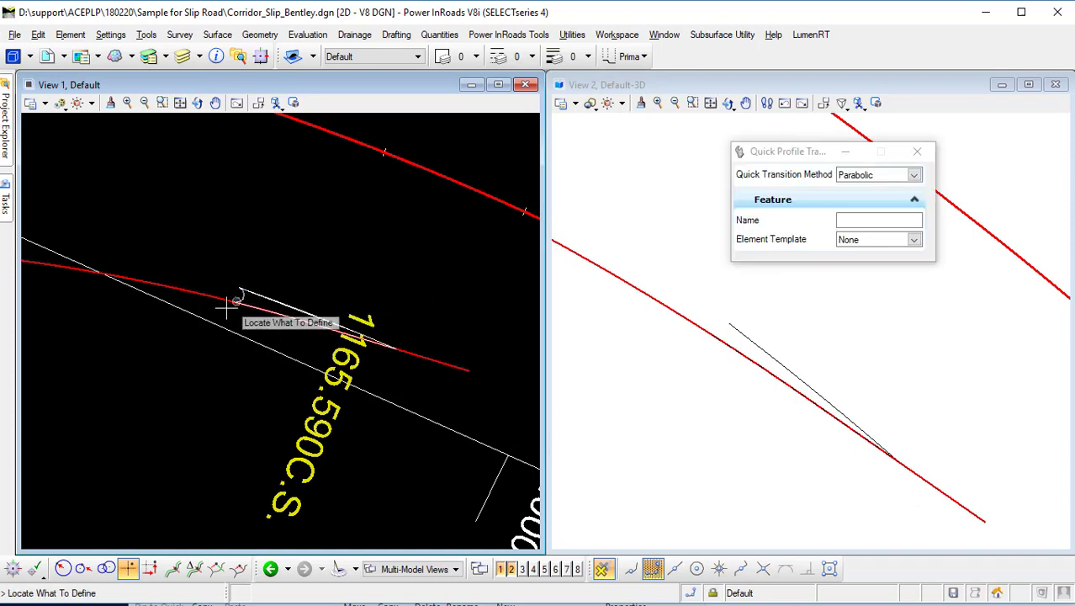
Select the closing arc to inspect its new transition profile.
scroll(231, 305, up, 5)
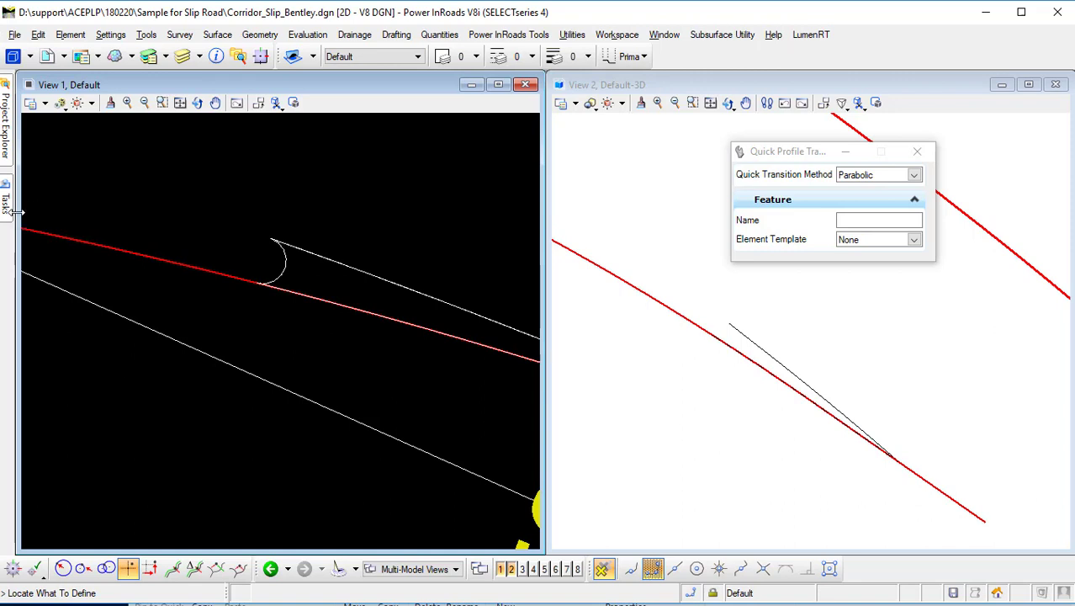
mouse_move(7, 217)
click(30, 125)
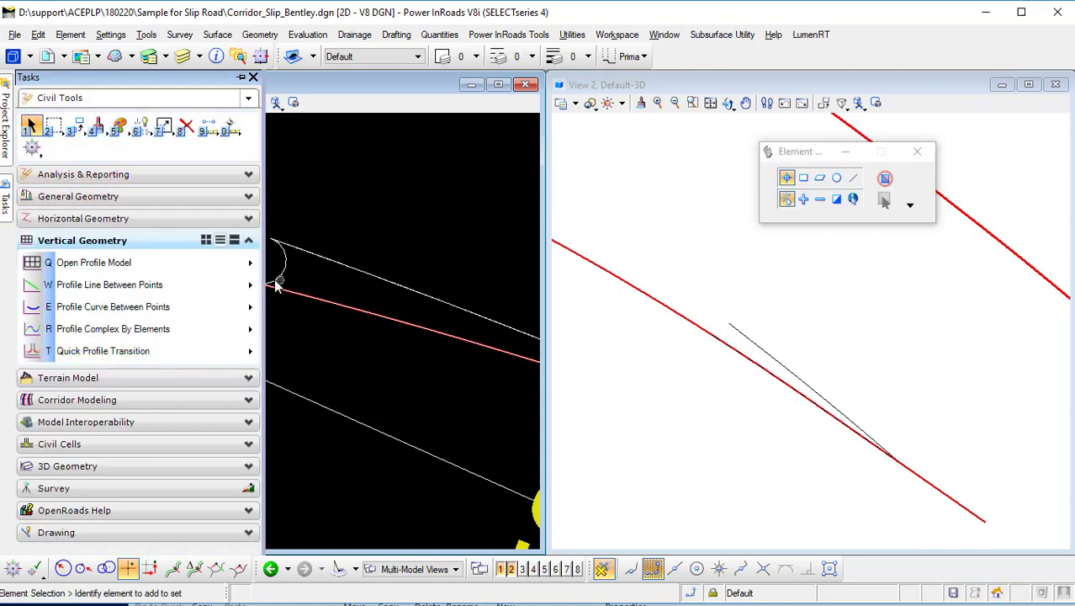
click(285, 275)
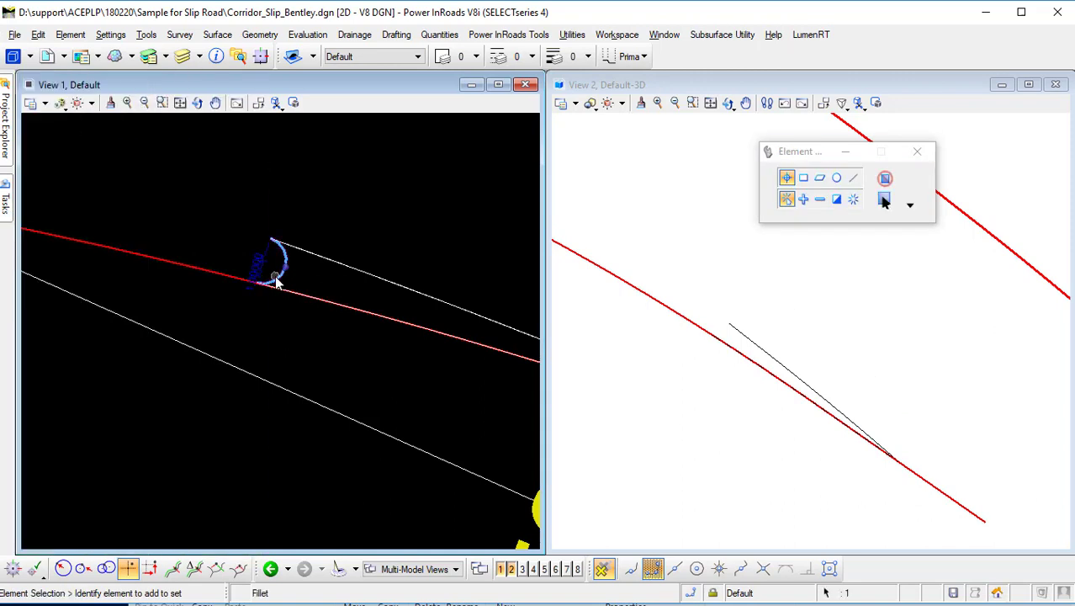
click(317, 270)
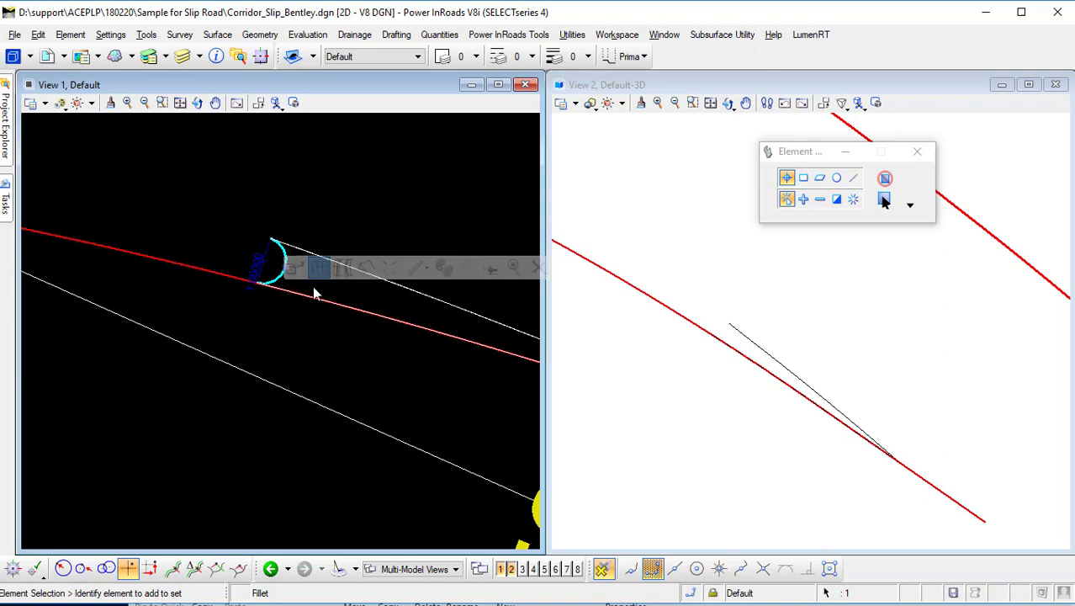
Open the profile view window, move it aside, and inspect the taper's 3D element in the 3D view.
click(522, 569)
click(643, 250)
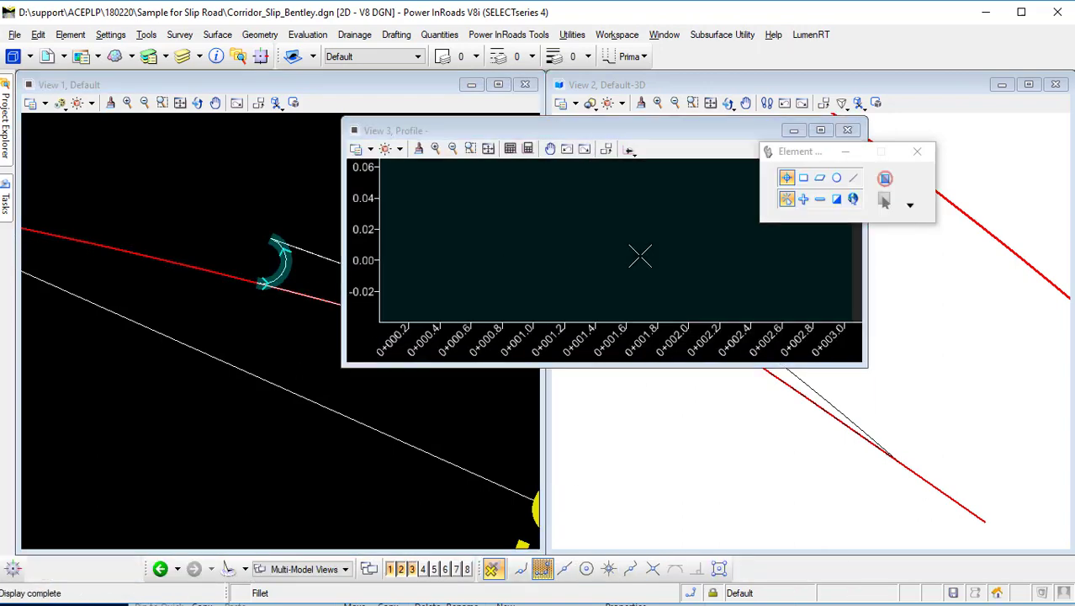
scroll(566, 284, down, 5)
drag(610, 131, 656, 397)
click(721, 350)
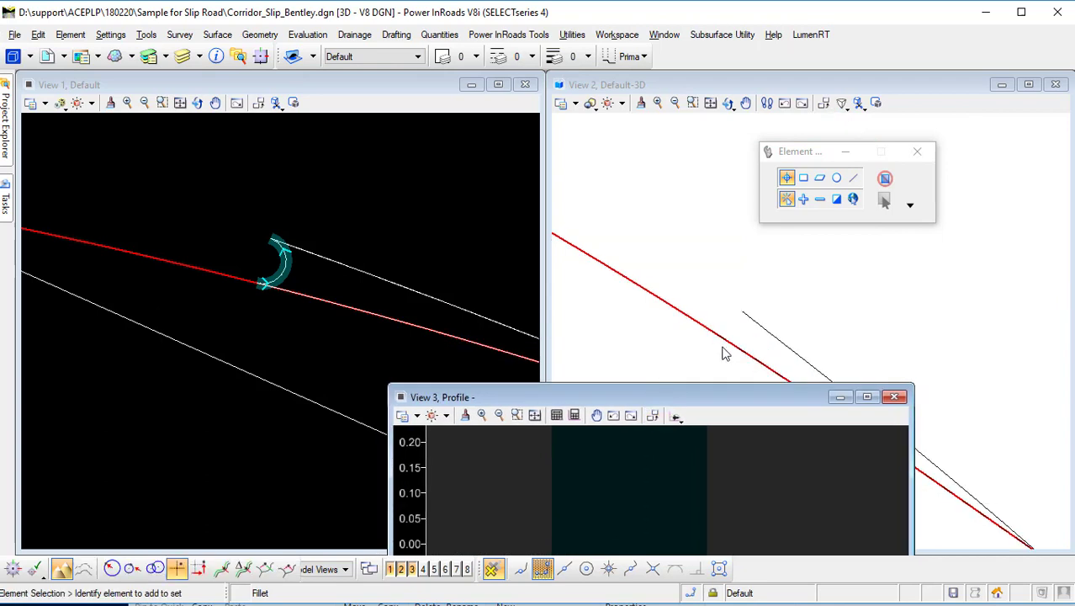
click(769, 279)
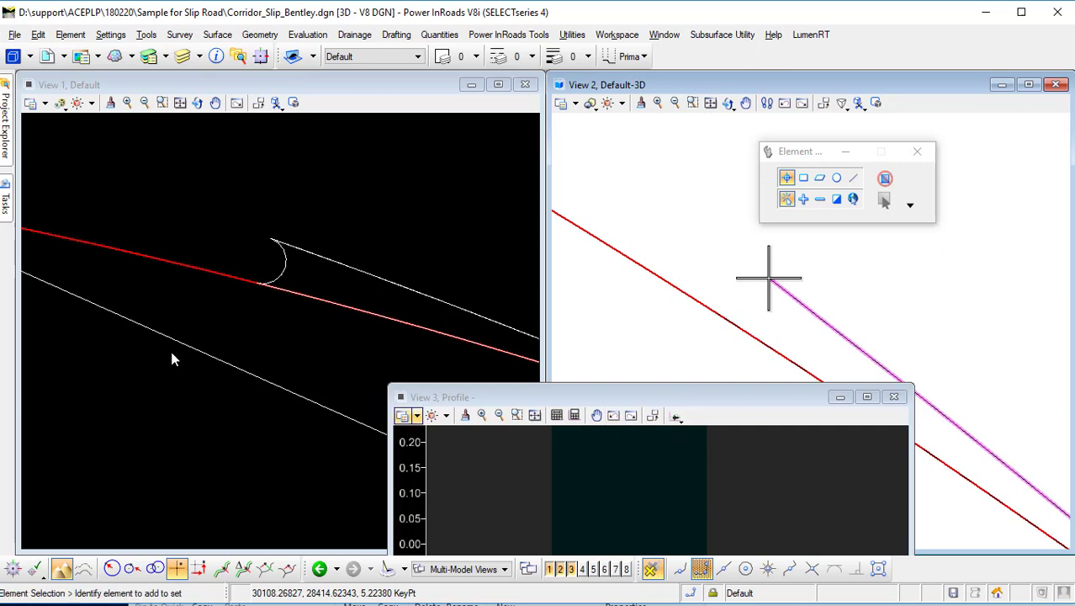
click(250, 346)
click(654, 185)
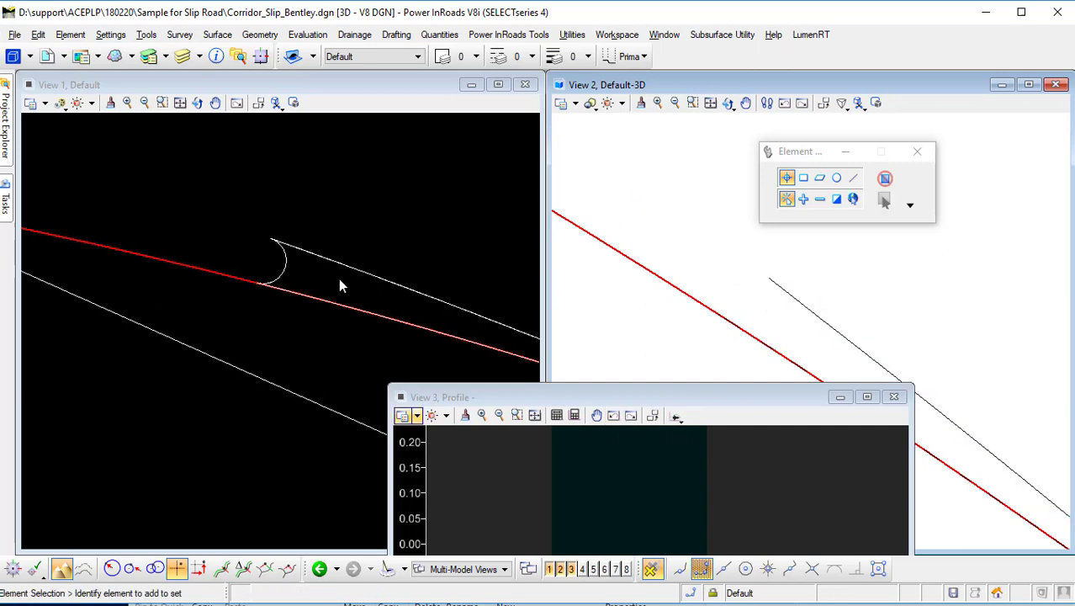
Select the closing arc and zoom in on it.
click(287, 273)
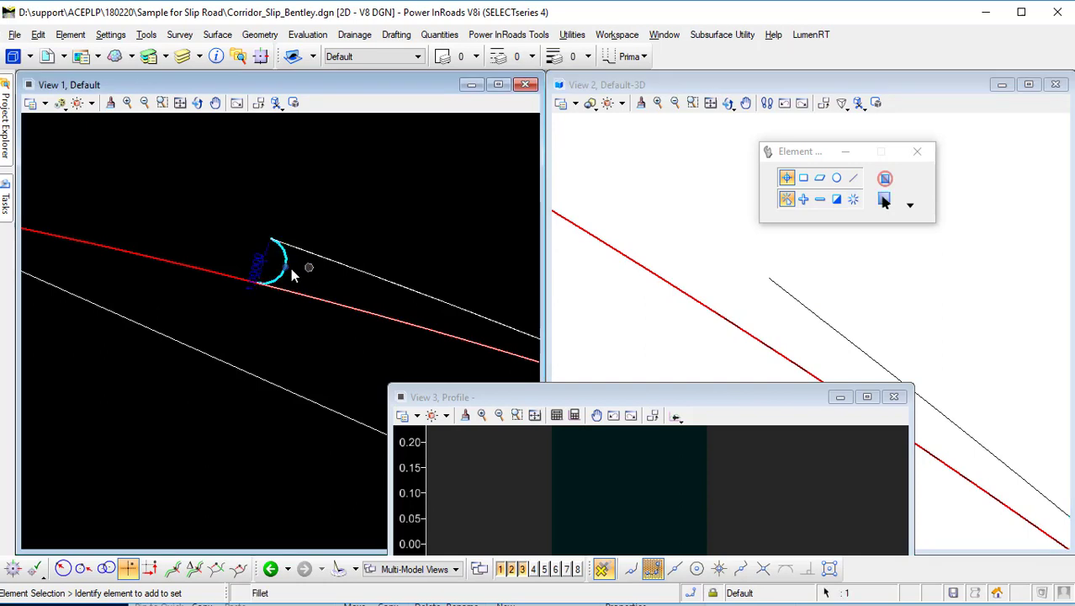
scroll(292, 269, up, 2)
scroll(587, 476, down, 2)
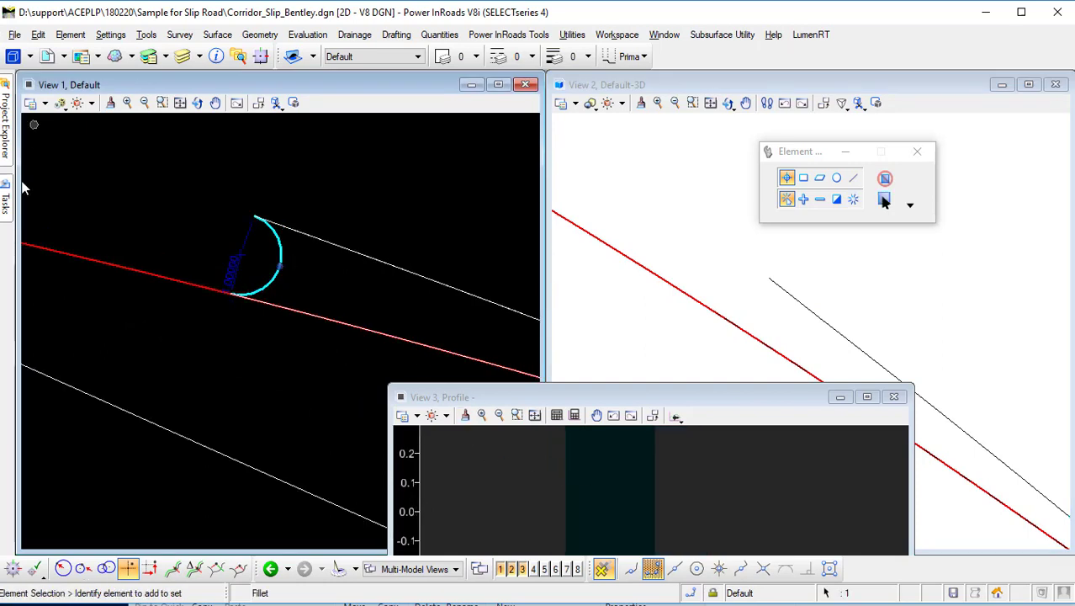
mouse_move(7, 210)
click(105, 287)
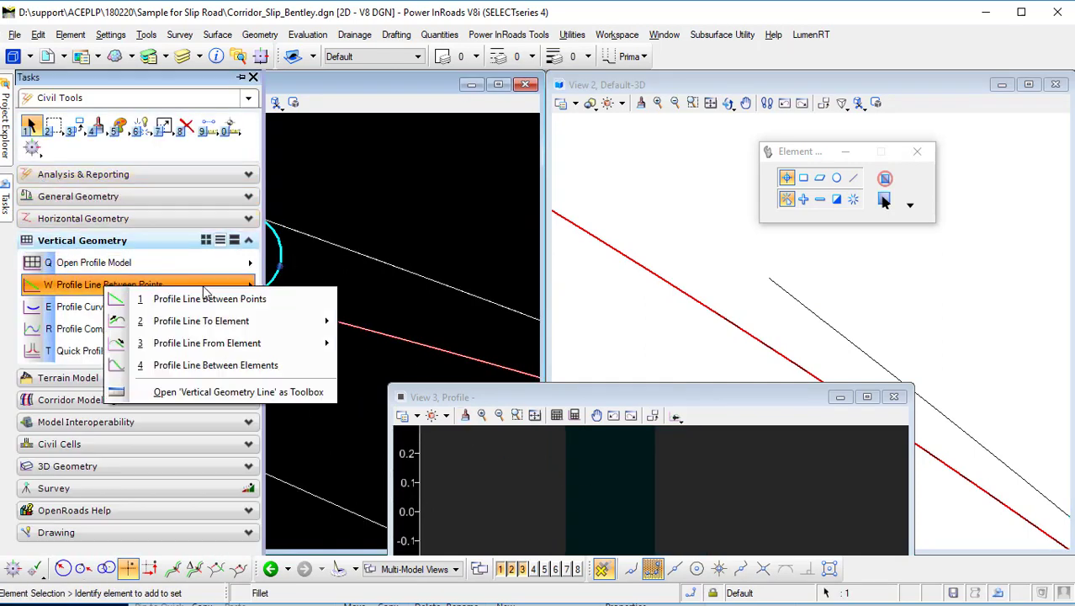
click(210, 299)
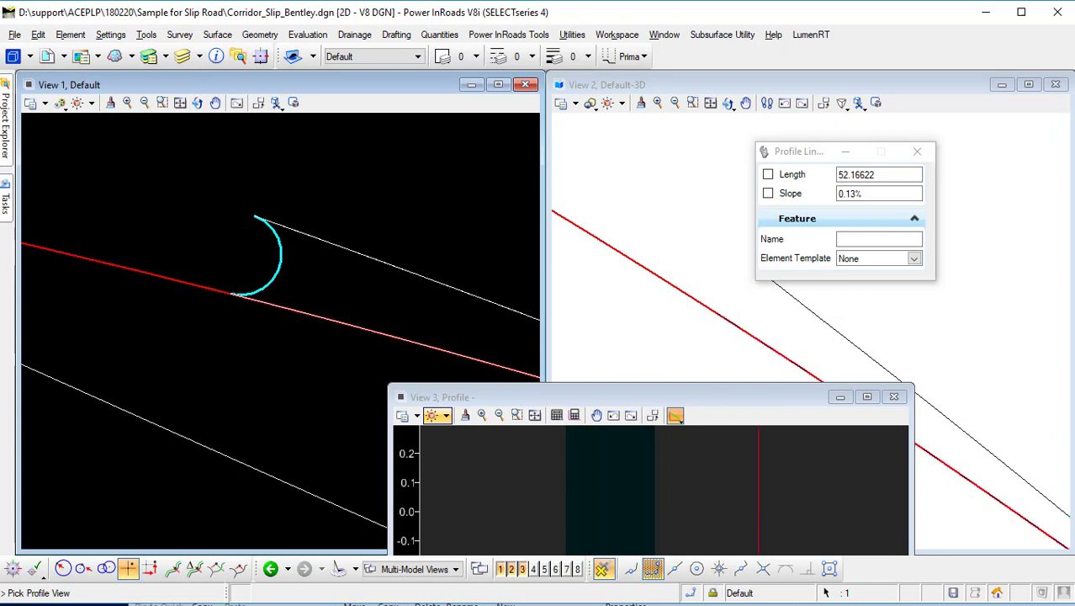
mouse_move(2, 195)
click(35, 132)
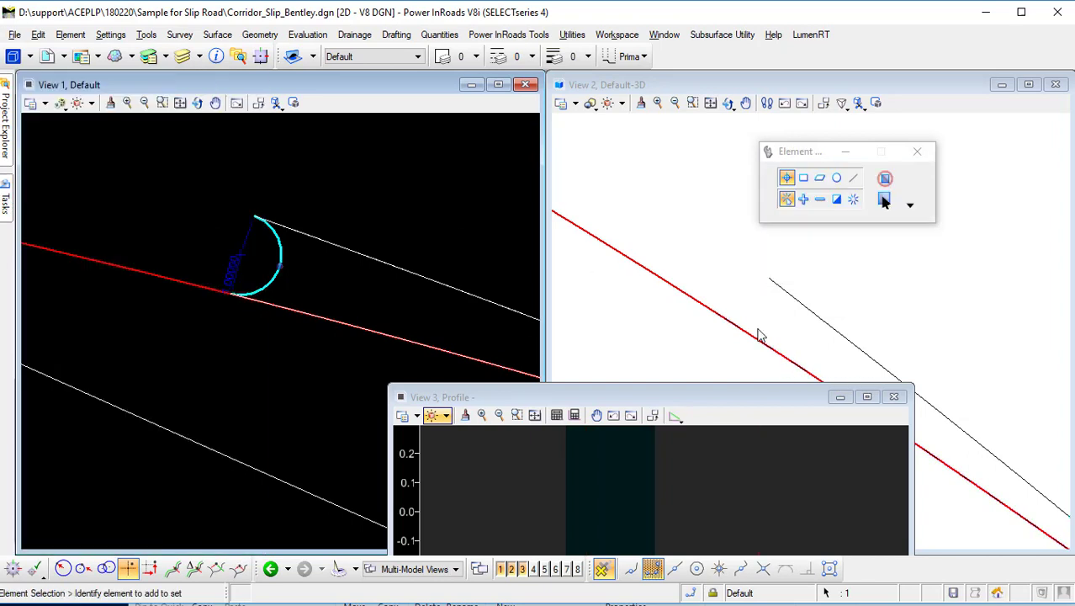
Select the taper's 3D linear element and review its start point elevation in Element Information.
click(763, 347)
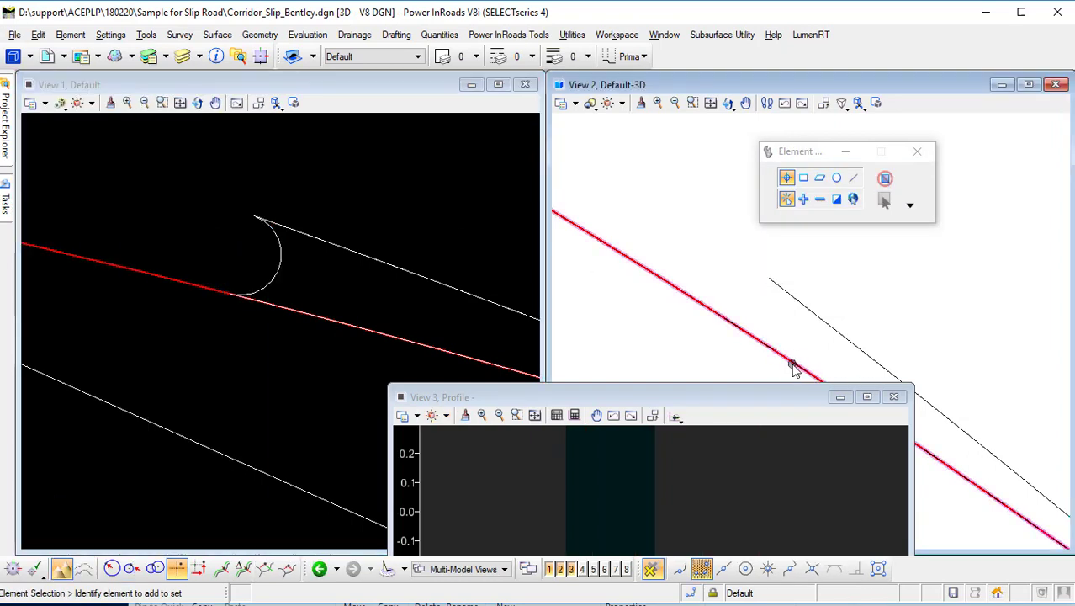
click(736, 350)
click(736, 330)
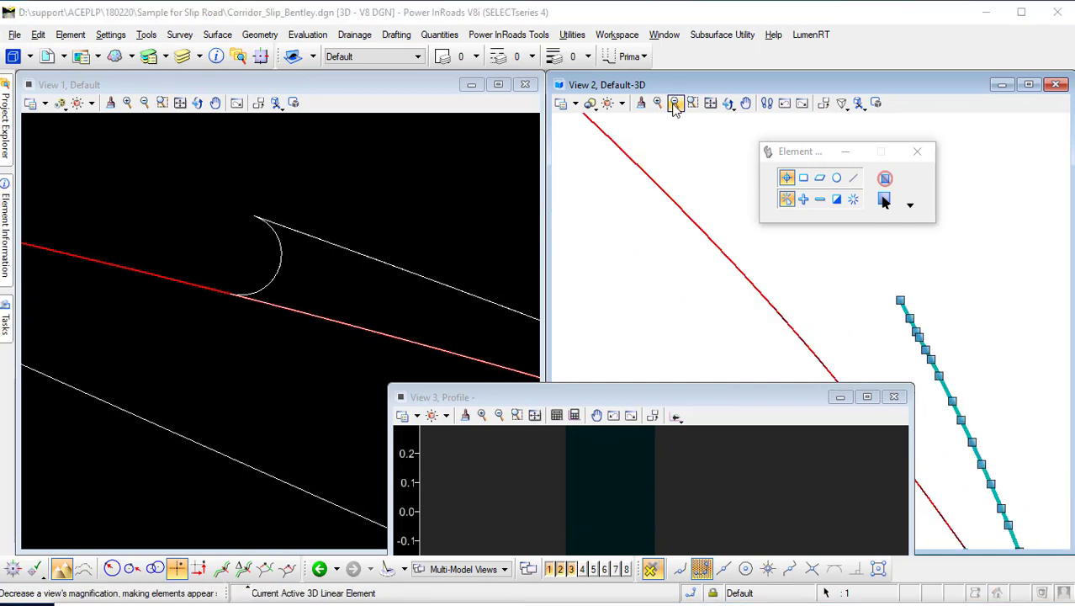
click(216, 57)
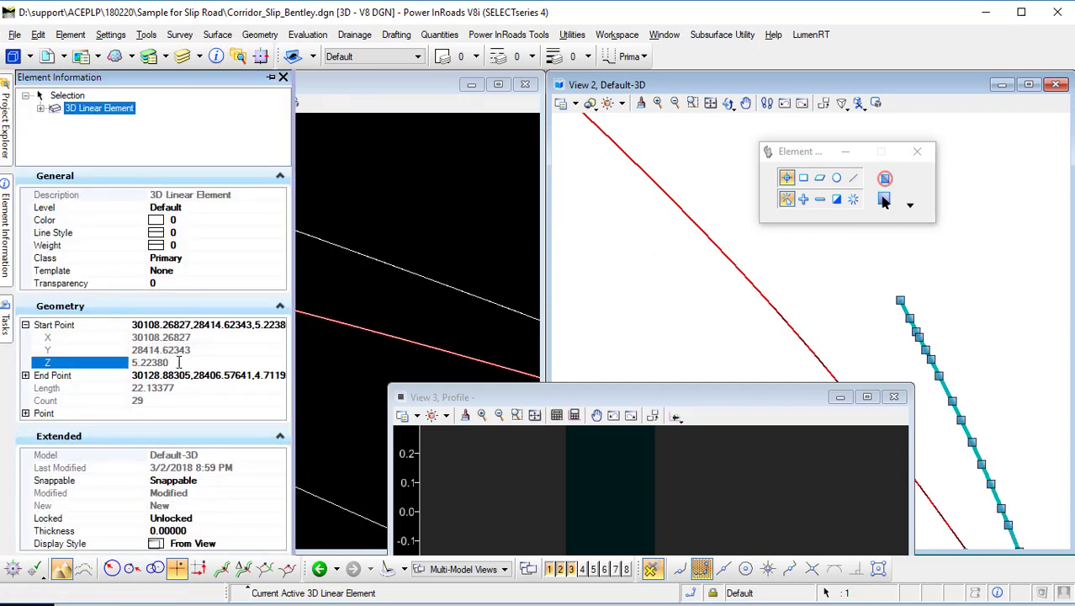
double_click(189, 363)
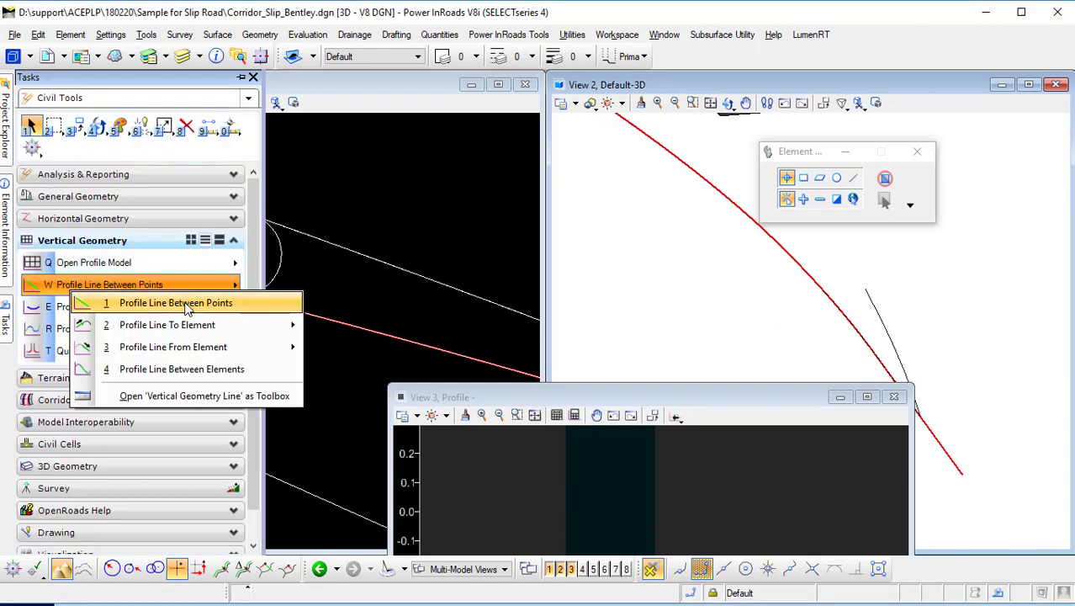
Draw a profile line for the closing arc from station 0+000.000 at elevation 5.1930 to the arc's end point.
click(178, 301)
drag(578, 397, 460, 177)
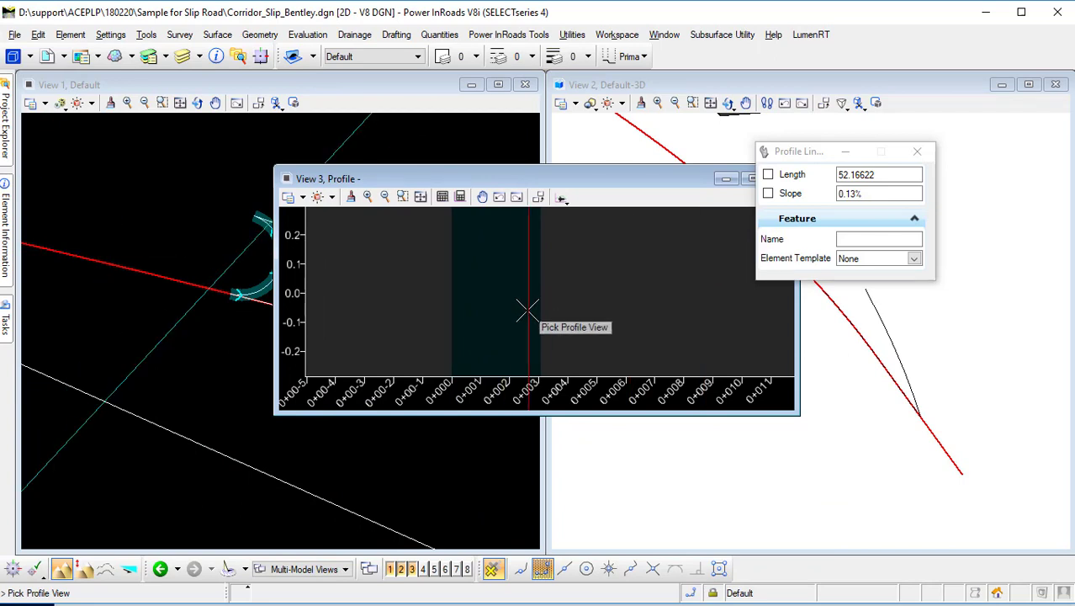
scroll(515, 307, down, 3)
scroll(514, 262, up, 5)
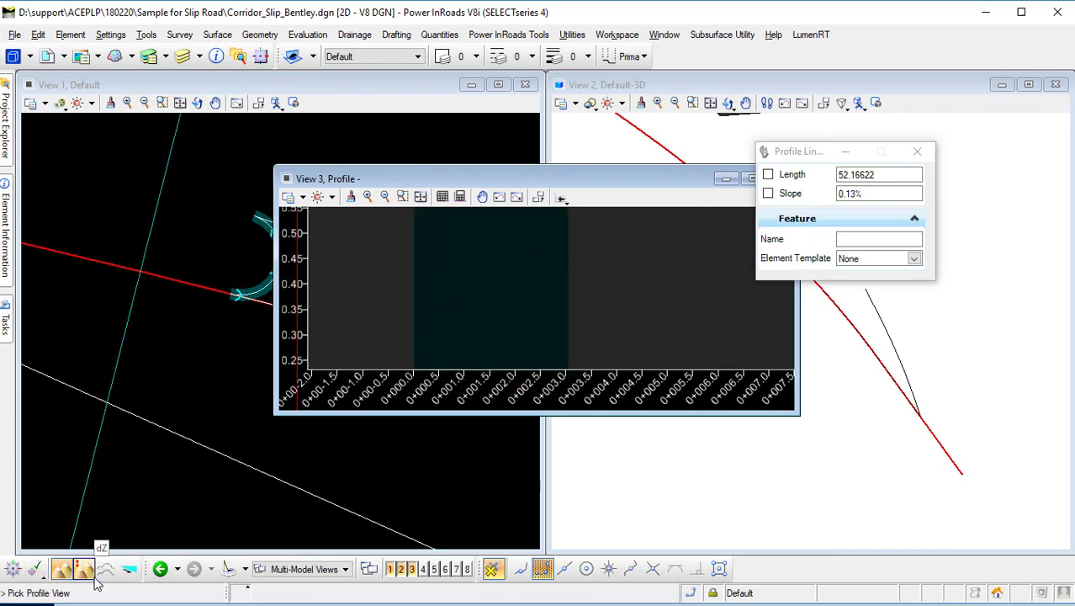
click(18, 566)
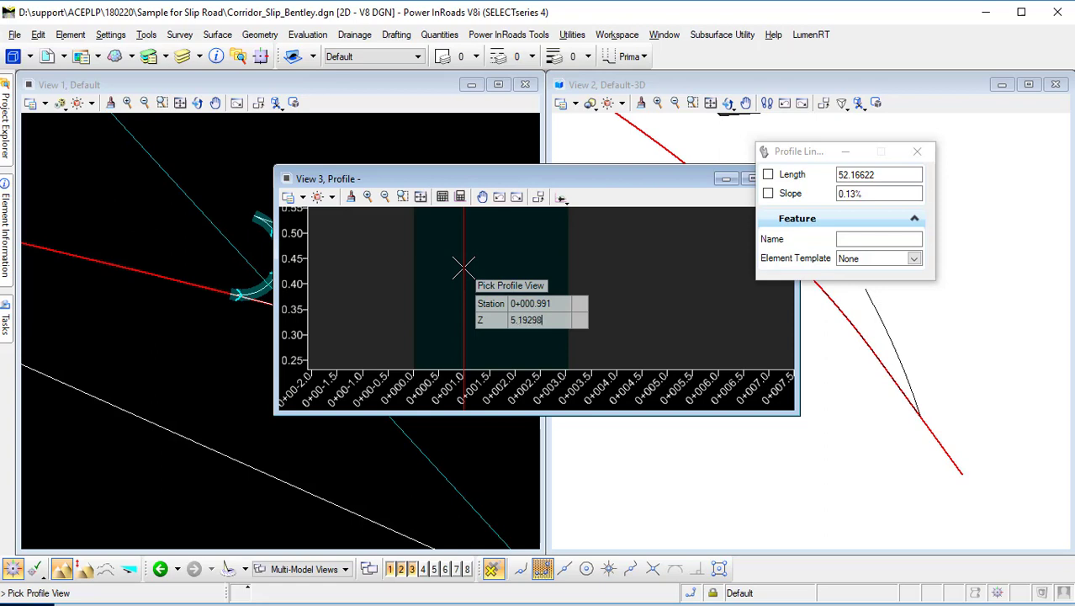
scroll(463, 269, down, 5)
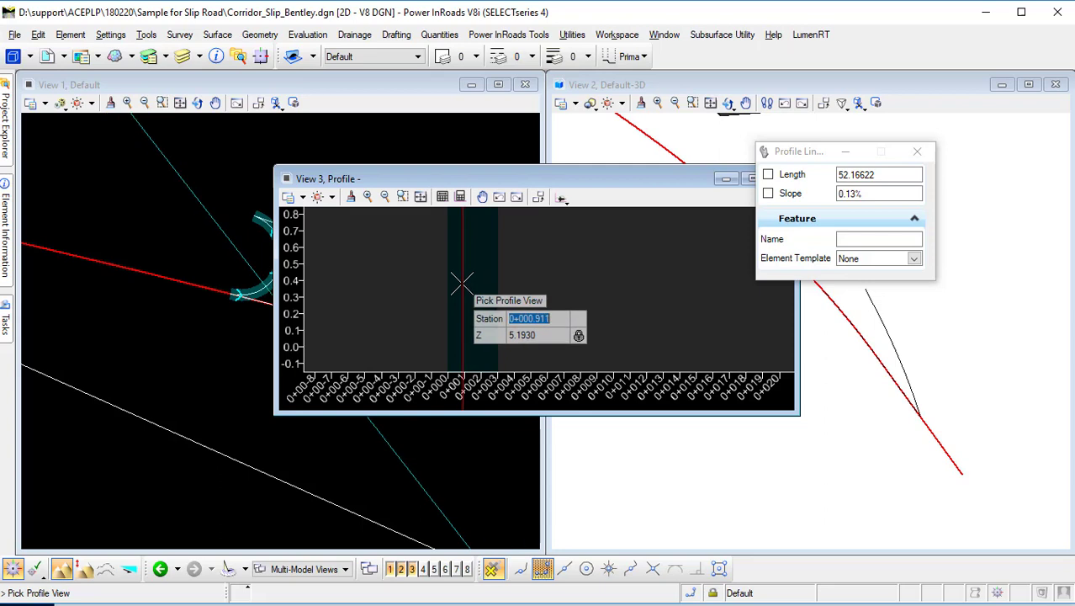
scroll(460, 280, down, 5)
scroll(464, 276, up, 5)
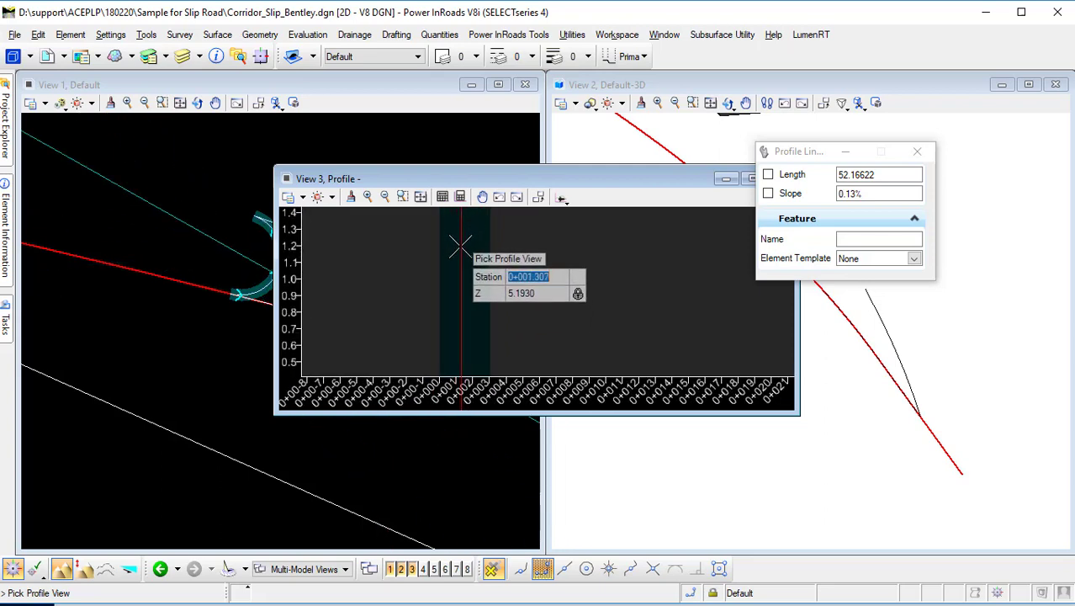
click(442, 269)
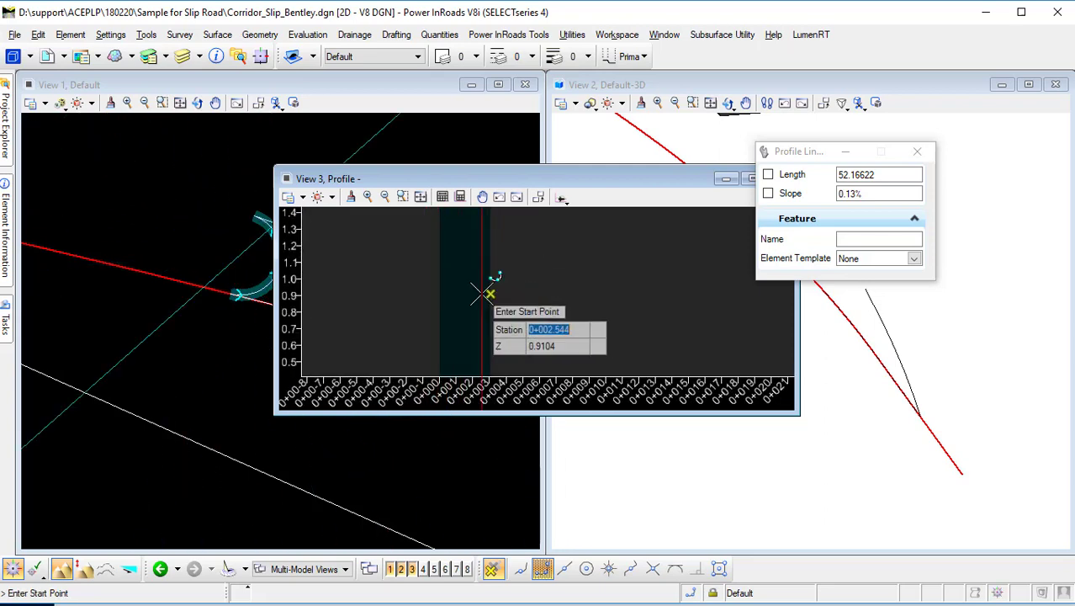
scroll(459, 269, down, 6)
scroll(458, 278, up, 5)
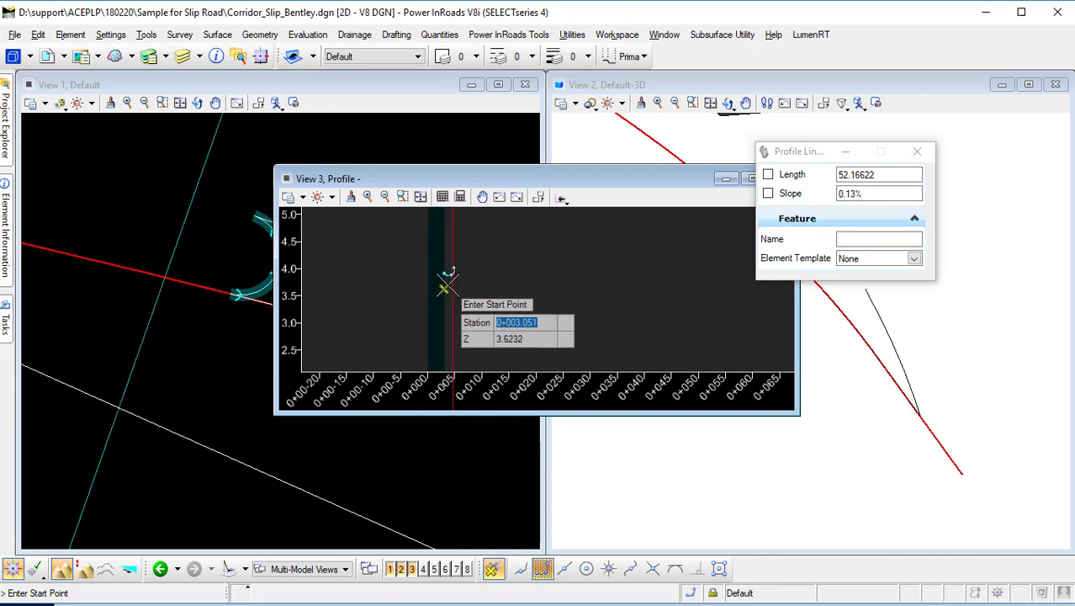
middle_drag(446, 290, 533, 283)
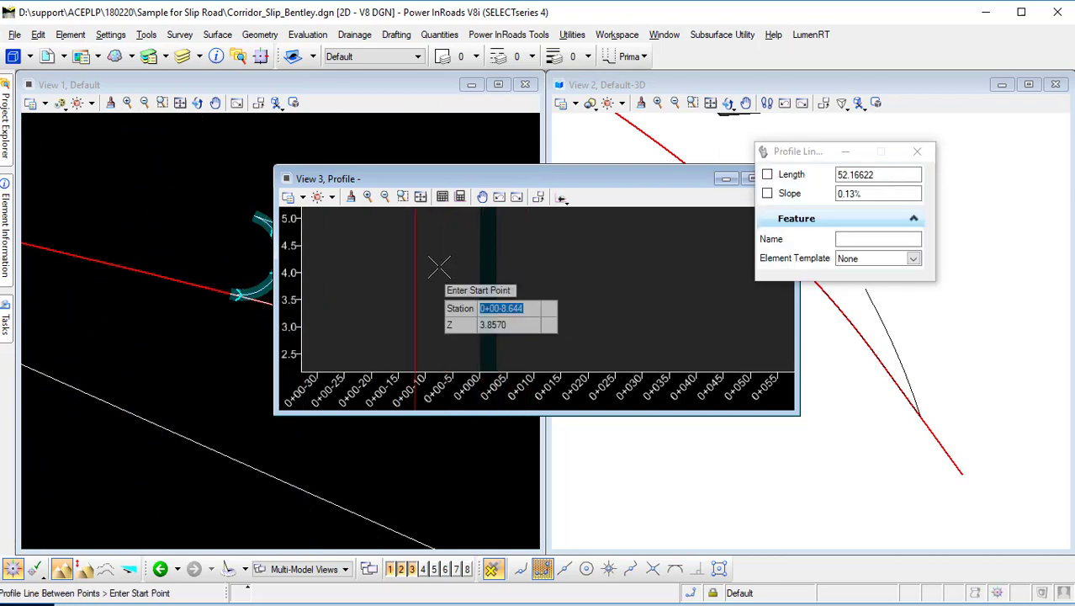
text(0)
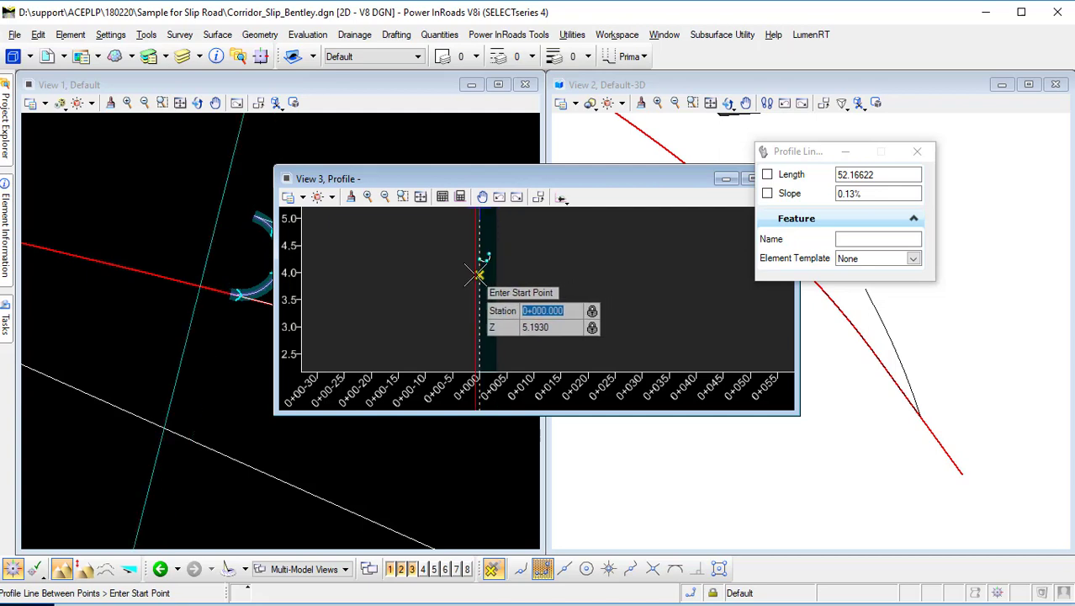
scroll(481, 286, down, 3)
scroll(481, 265, up, 8)
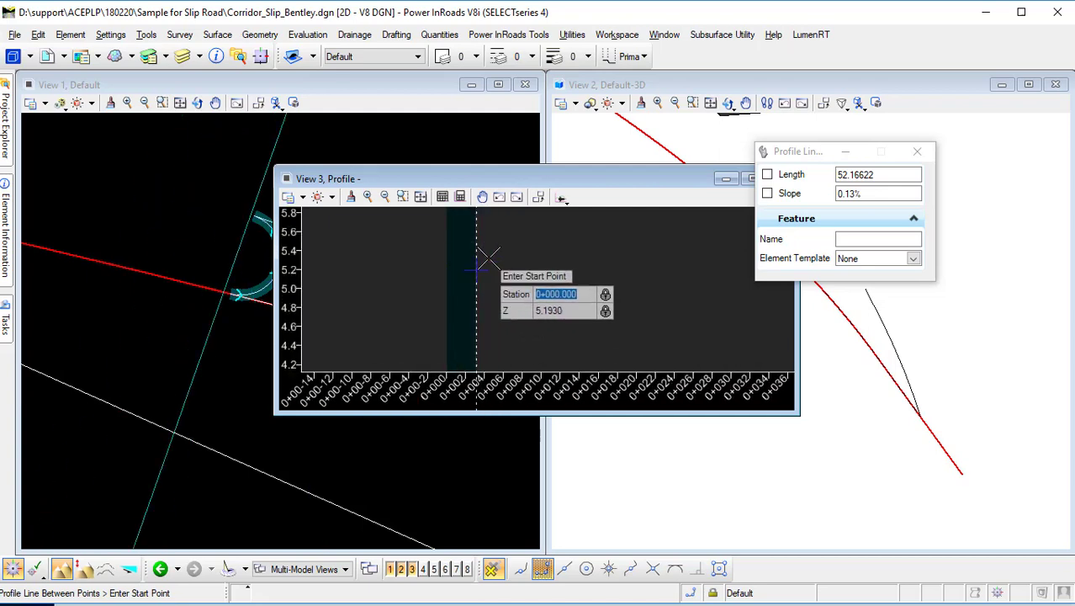
click(357, 295)
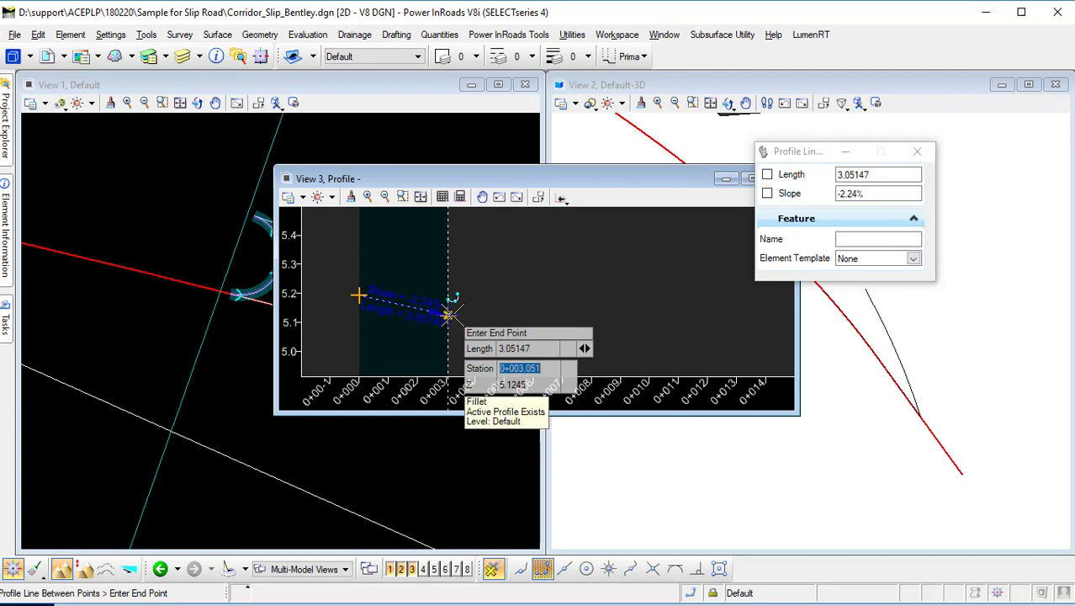
click(448, 314)
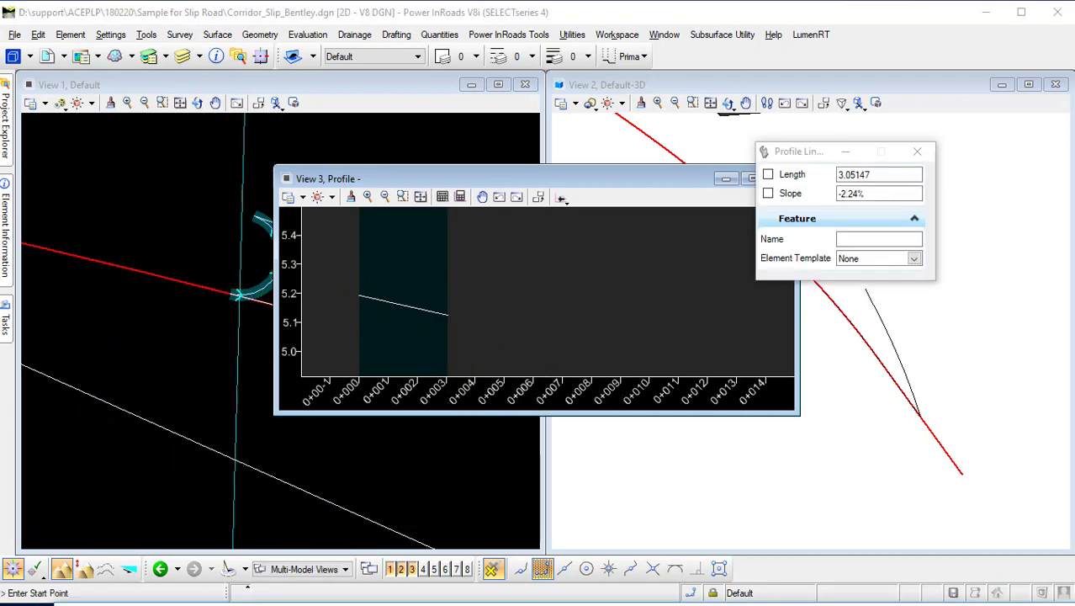
click(264, 603)
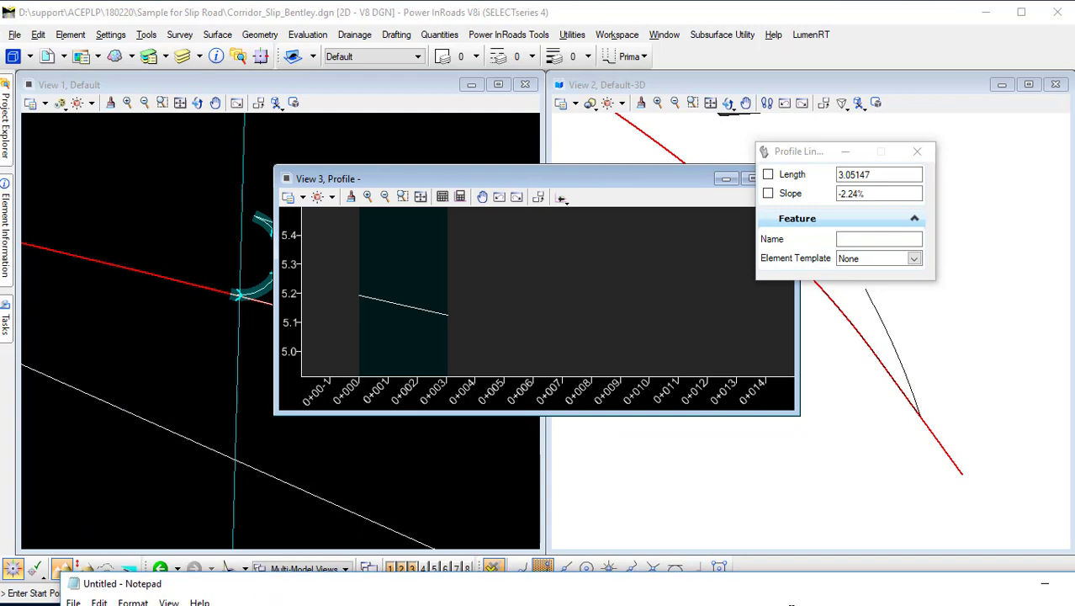
click(1045, 584)
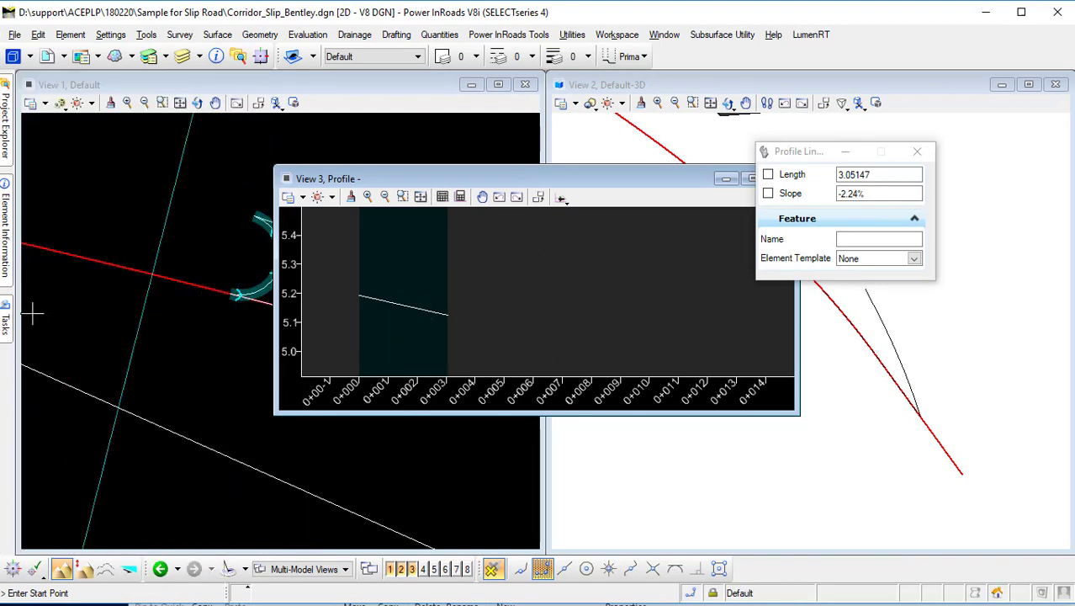
Select the new profile line and set it as the closing arc's active profile.
mouse_move(5, 320)
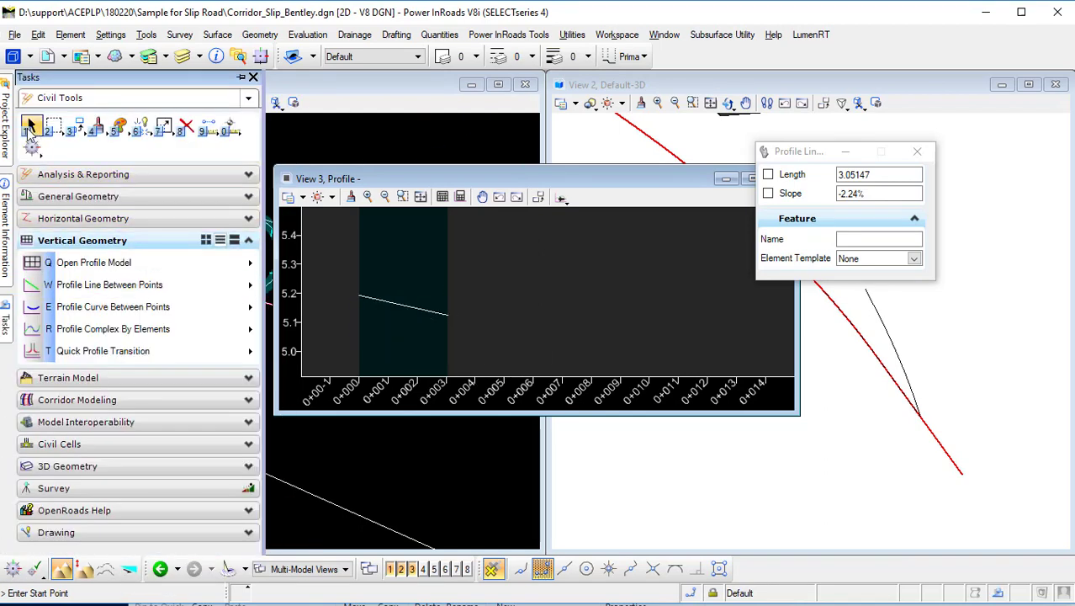
click(30, 127)
click(416, 309)
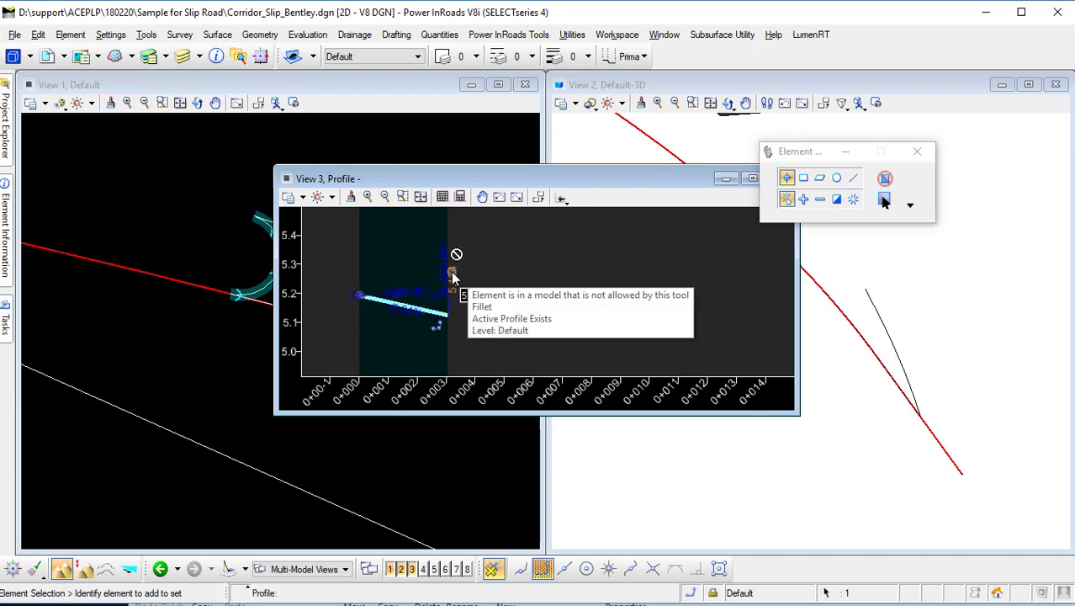
click(410, 348)
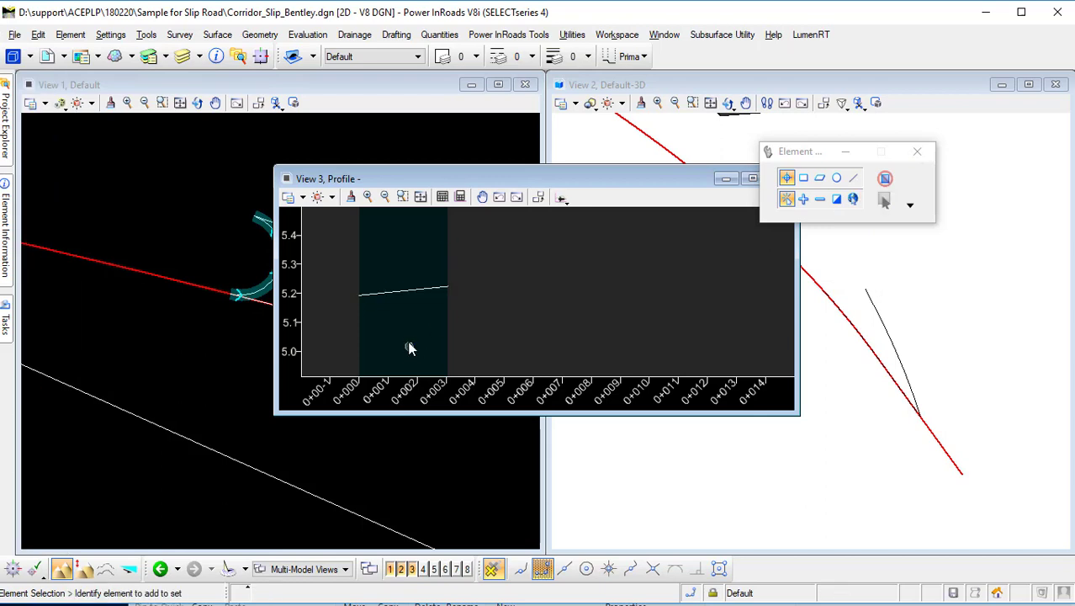
click(413, 291)
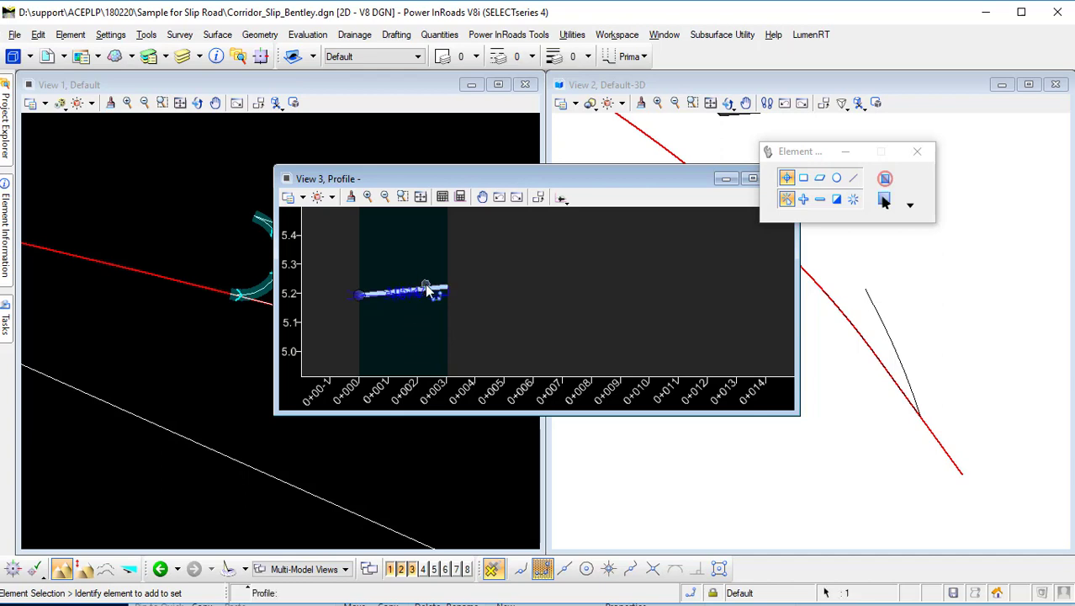
click(467, 277)
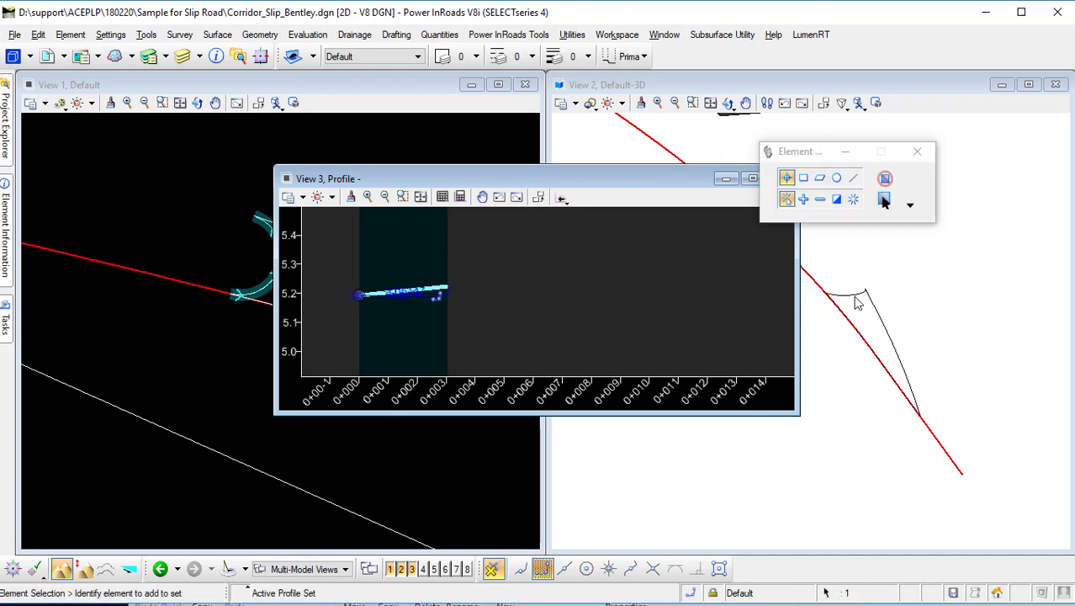
Inspect the closing arc and taper in the 3D view.
click(877, 333)
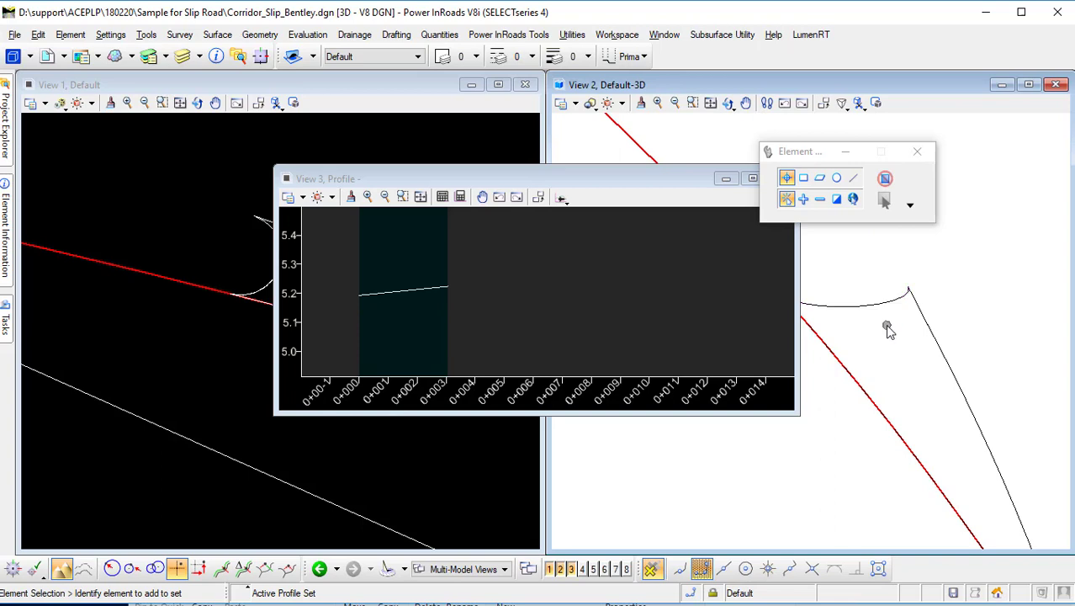
click(686, 202)
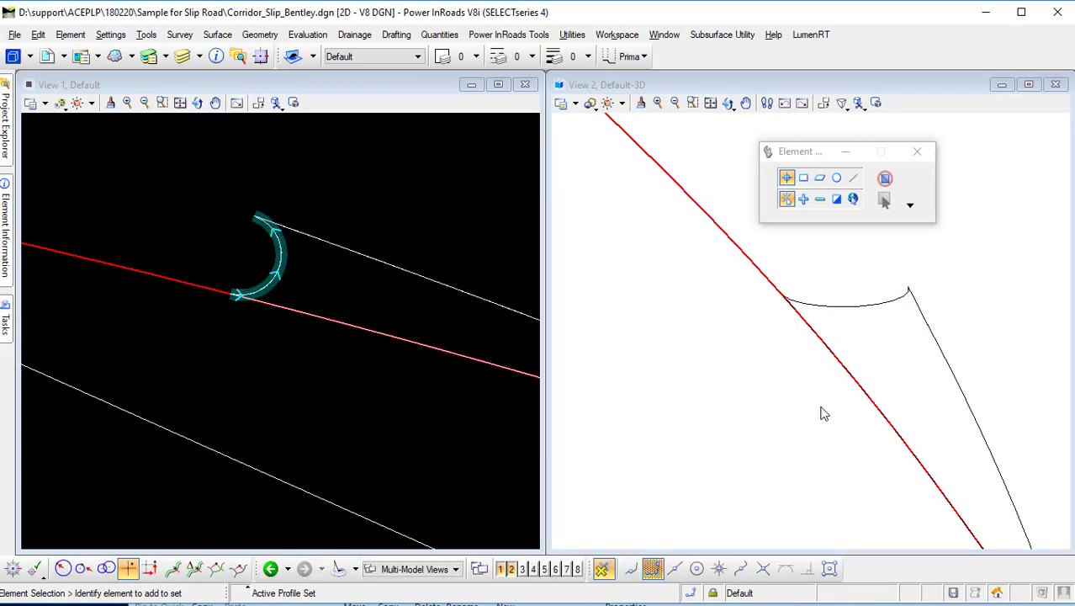
click(865, 384)
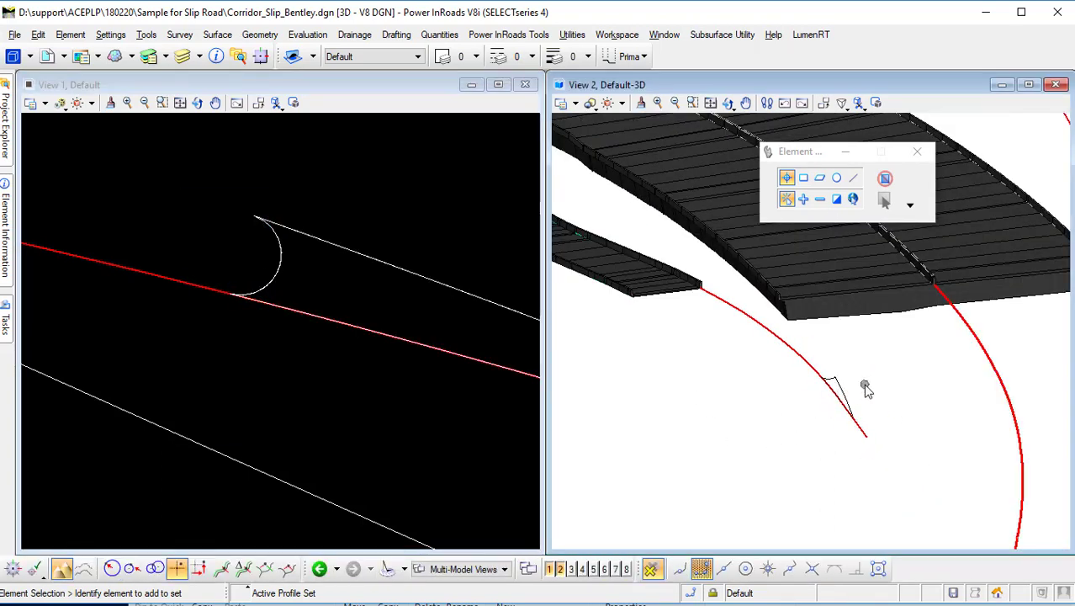
scroll(866, 387, up, 2)
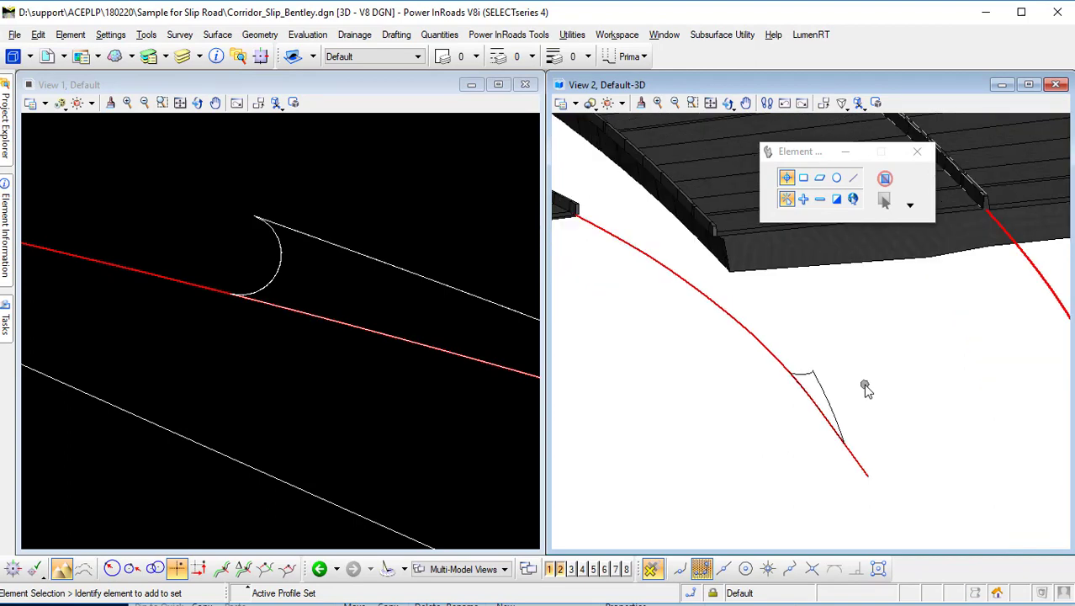
scroll(847, 394, up, 1)
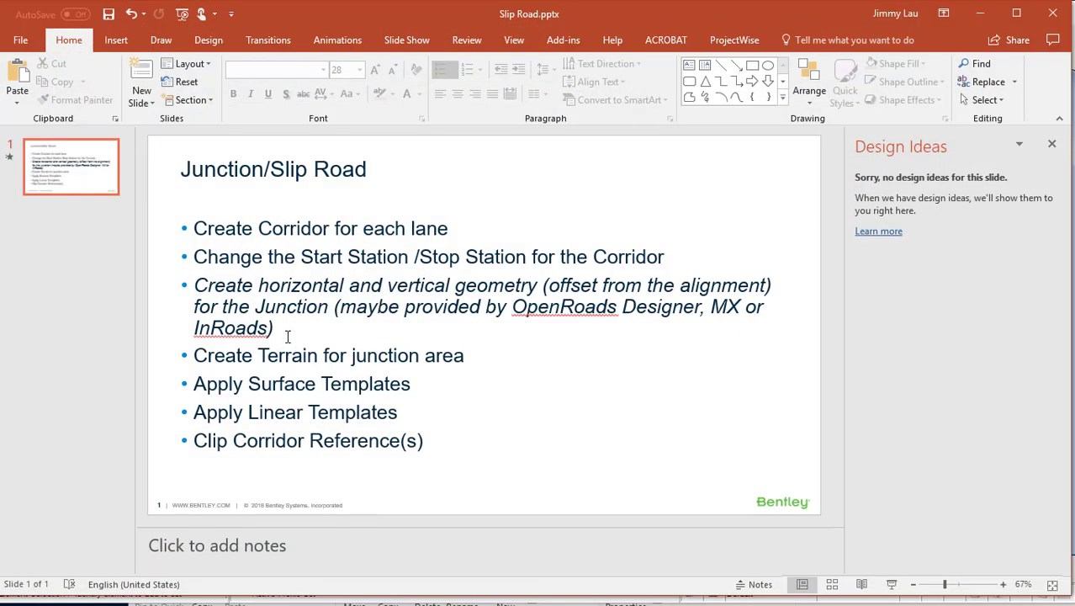
Switch to the Slip Road presentation and highlight the geometry and Create Terrain for junction area bullets.
drag(287, 337, 195, 227)
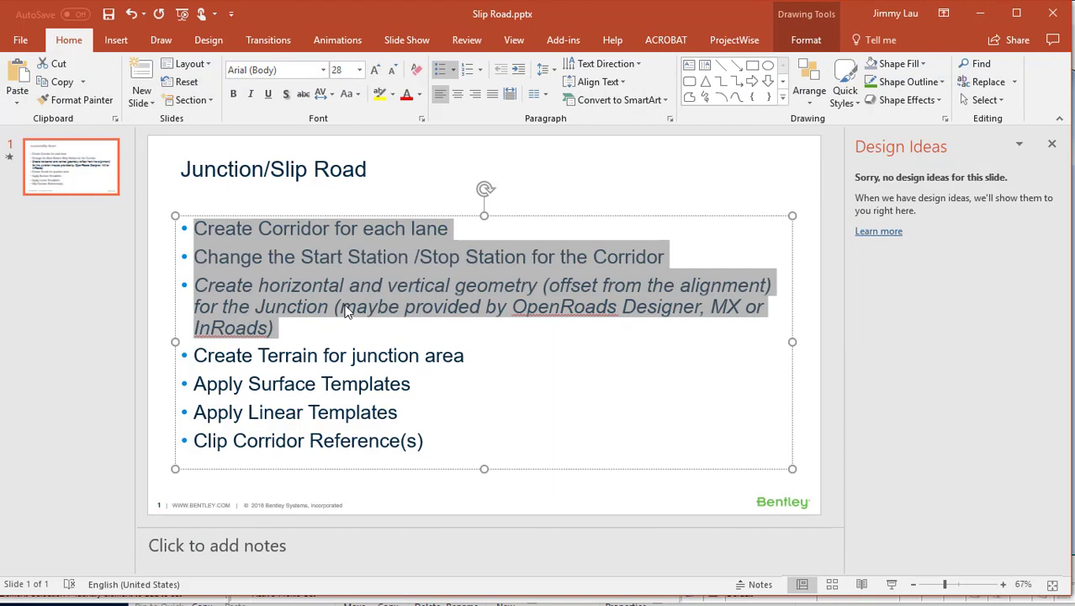
click(222, 383)
drag(196, 357, 476, 356)
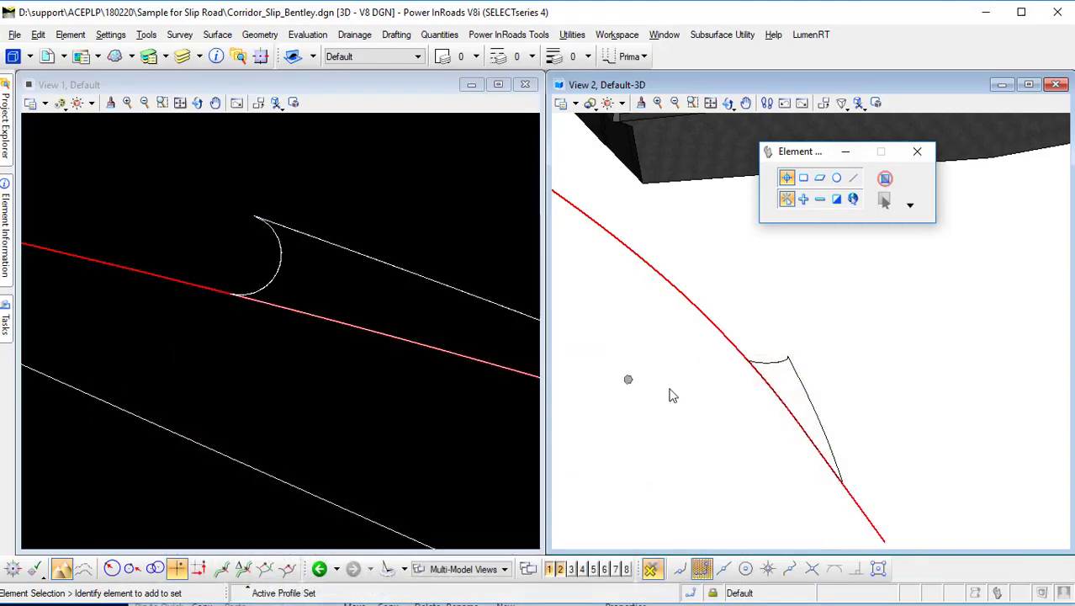
Create a terrain model from the closing arc and taper as a Boundary feature with Max Triangle Length 1.00000, Design_Triangles, named Design_Top.
click(6, 330)
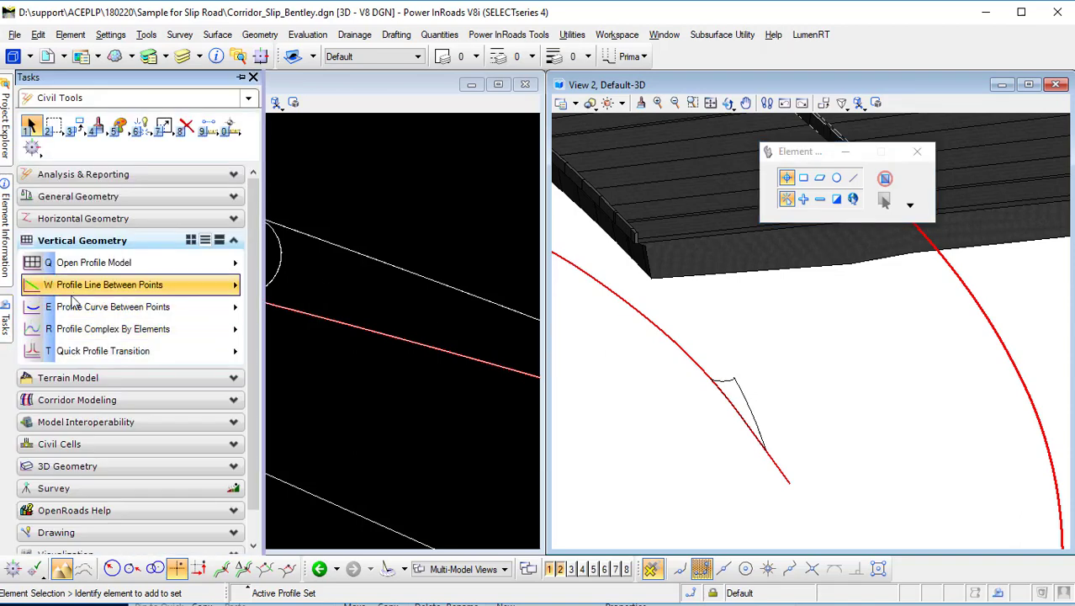
click(113, 380)
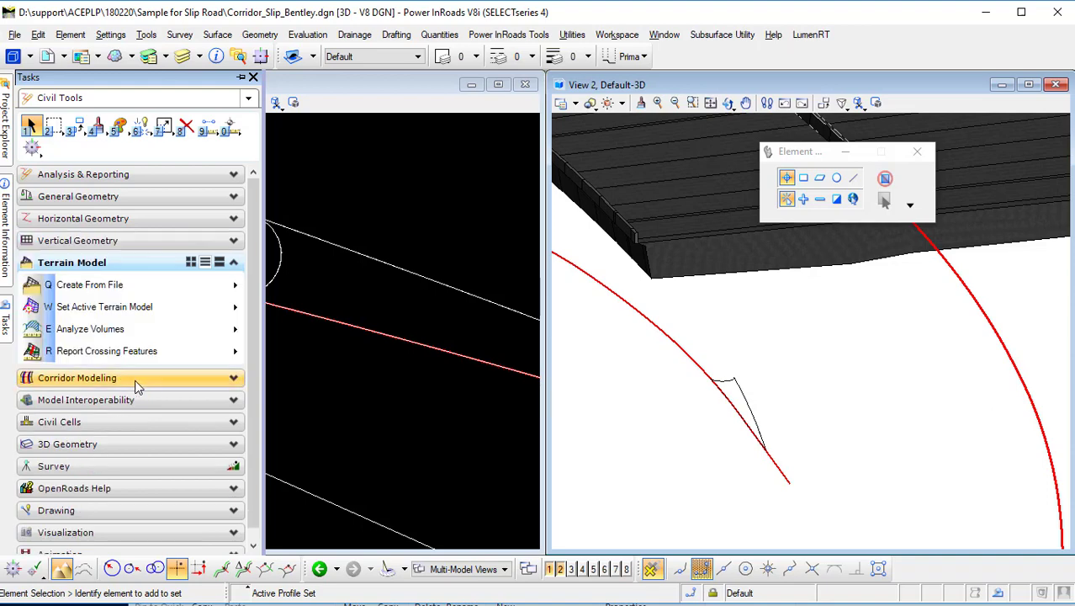
click(149, 285)
click(284, 391)
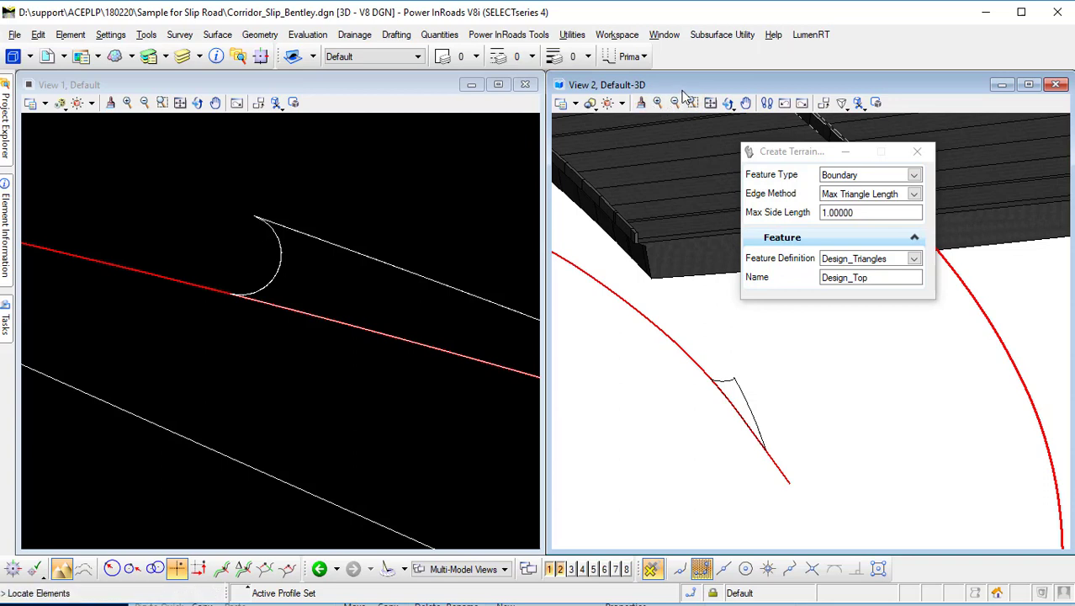
scroll(802, 369, up, 1)
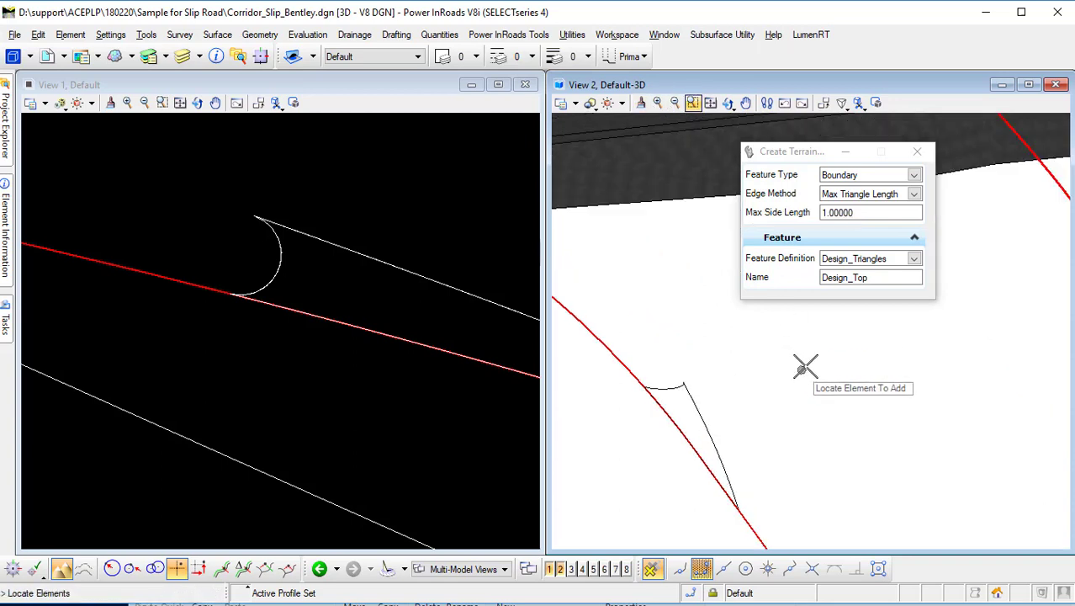
click(914, 176)
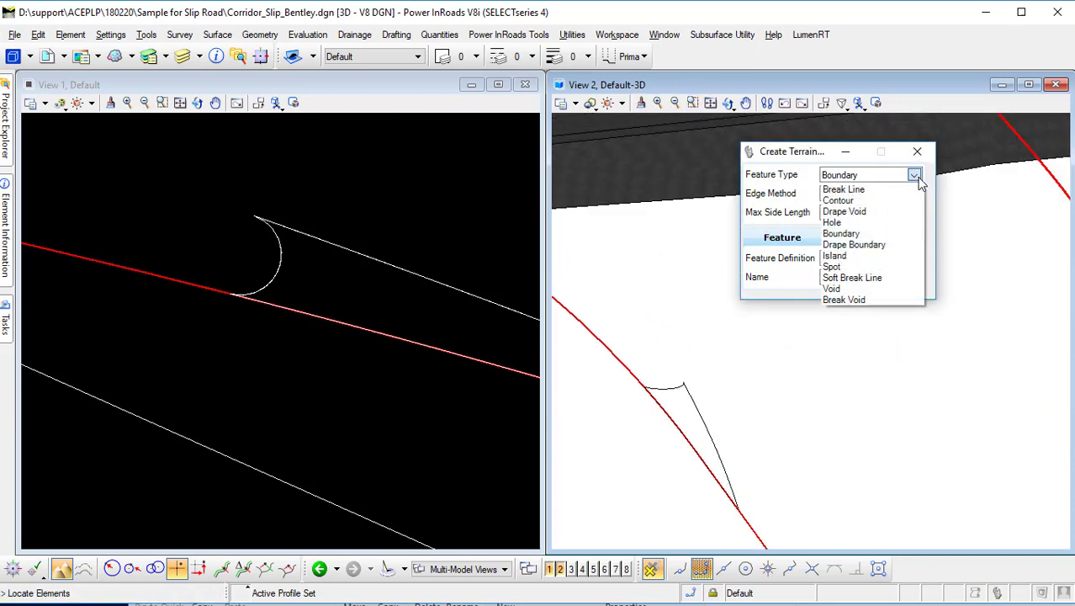
click(812, 165)
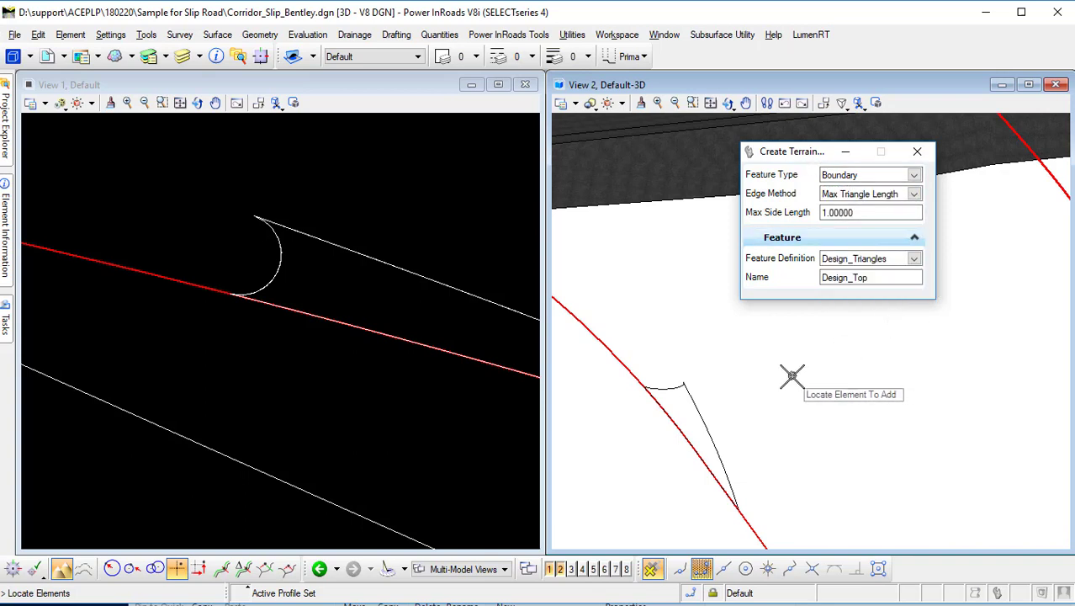
click(677, 387)
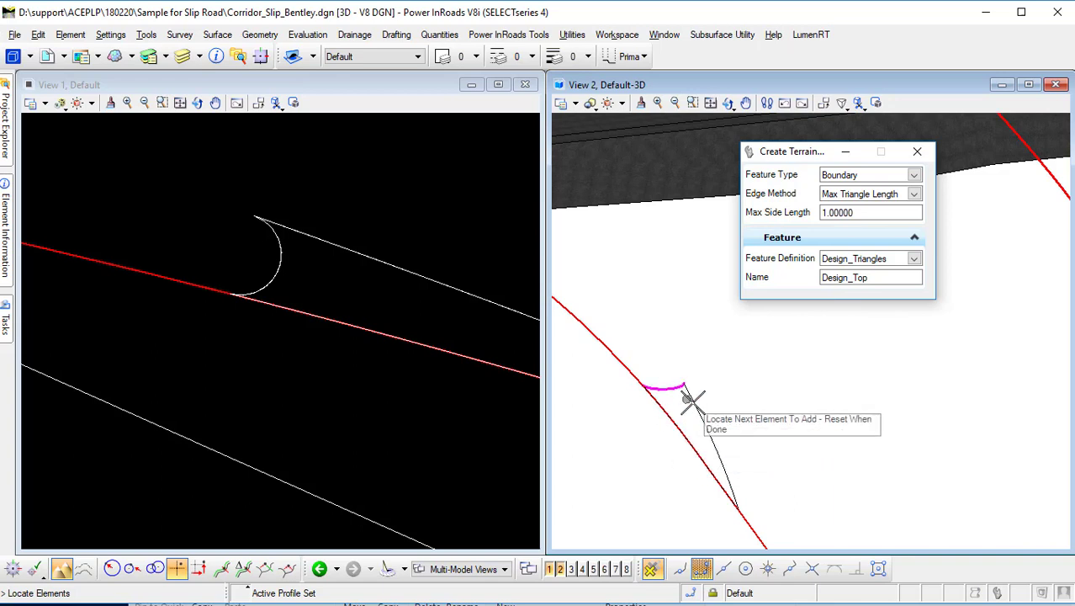
click(697, 408)
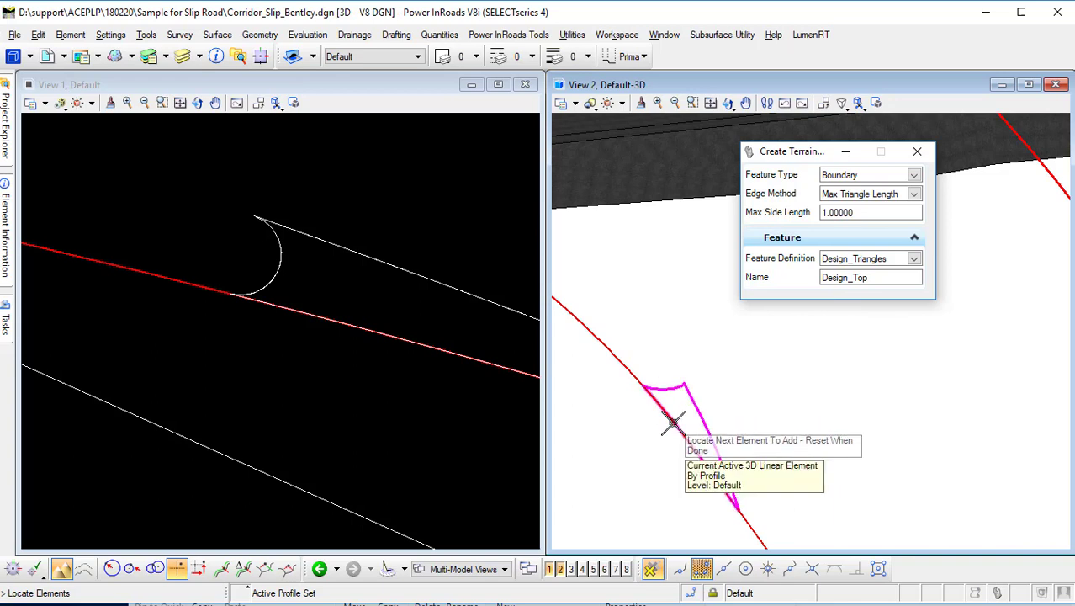
right_click(673, 301)
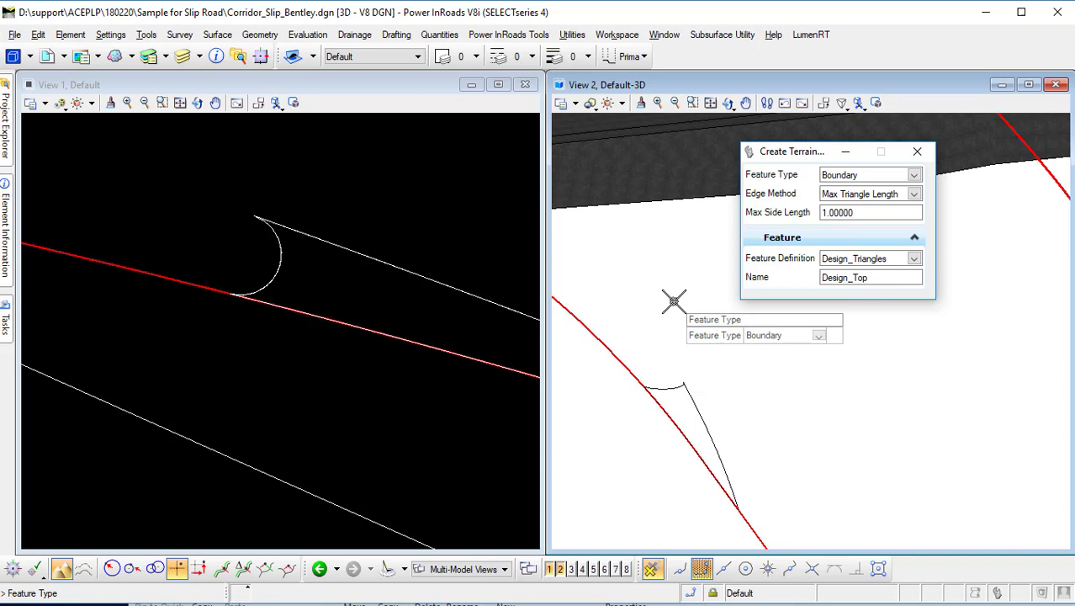
click(674, 302)
click(673, 301)
click(674, 301)
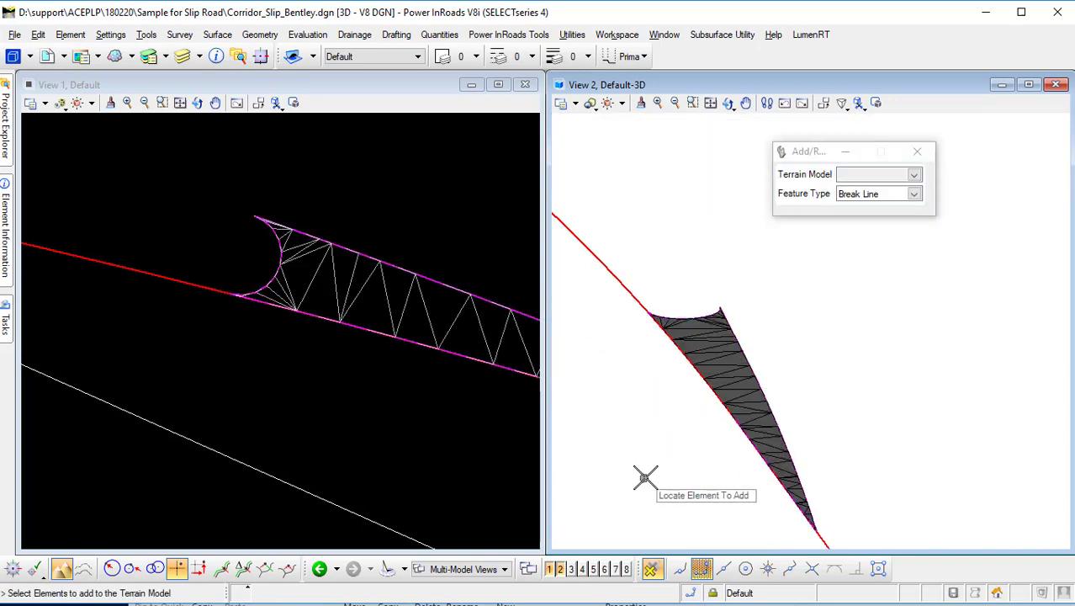
scroll(645, 477, down, 2)
mouse_move(9, 313)
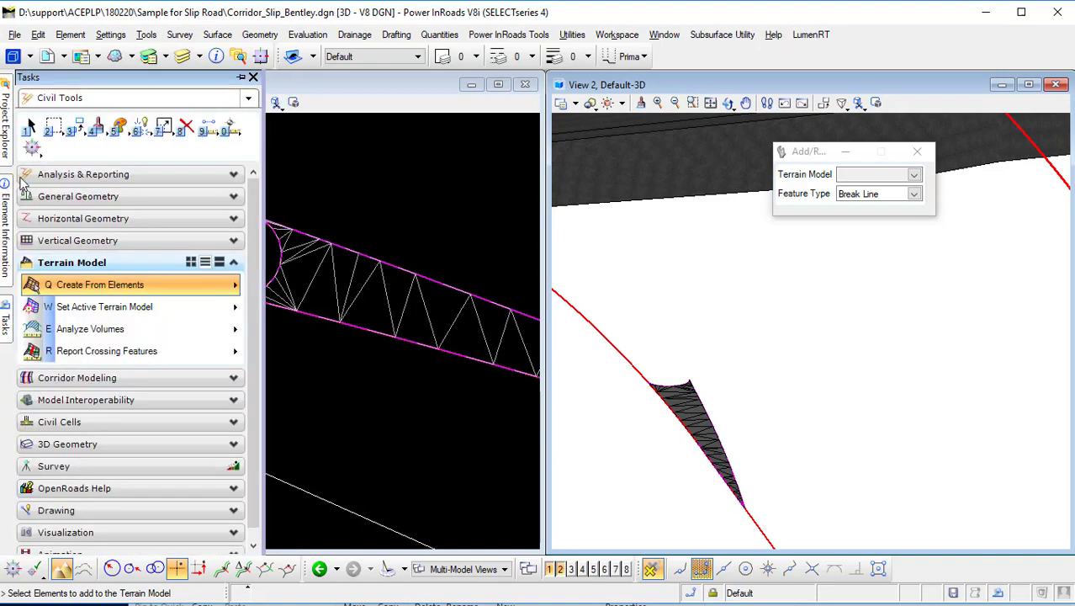
click(31, 128)
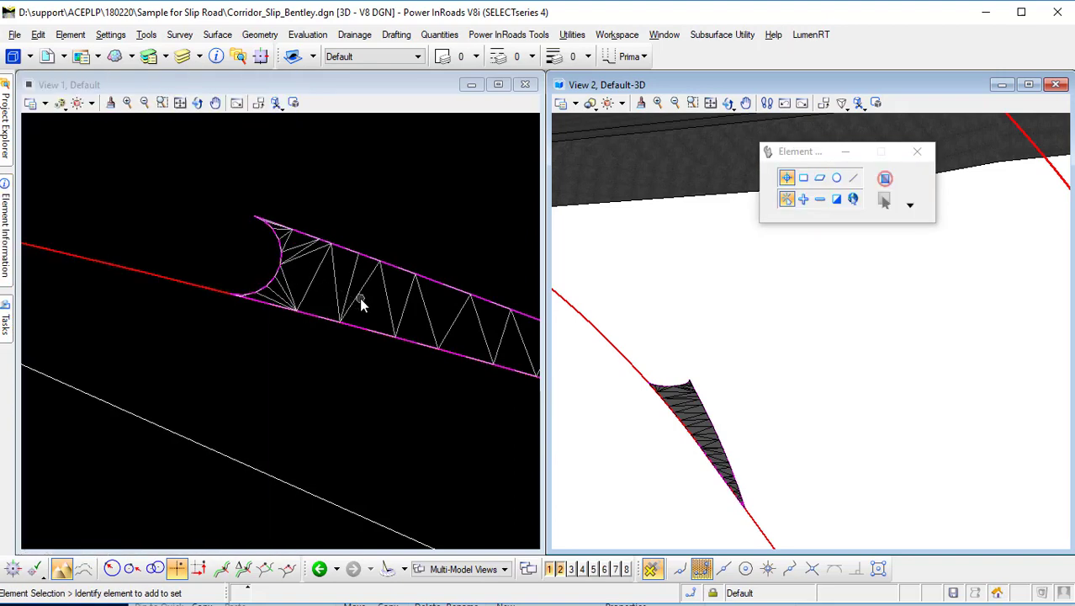
Inspect the new terrain model's triangles in the plan and 3D views.
click(356, 328)
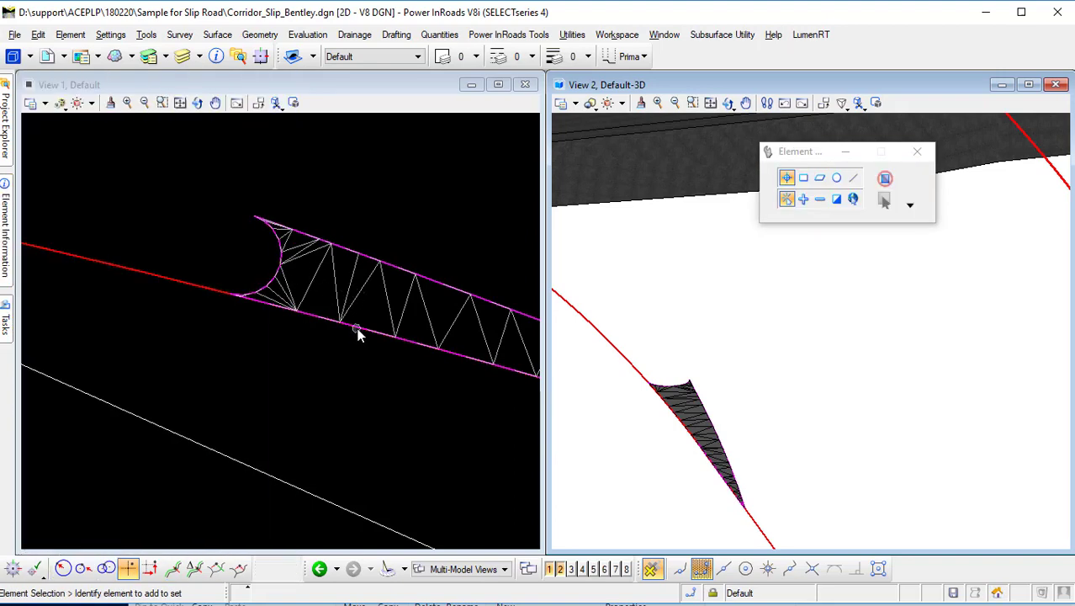
scroll(783, 383, down, 2)
click(770, 420)
scroll(768, 413, up, 3)
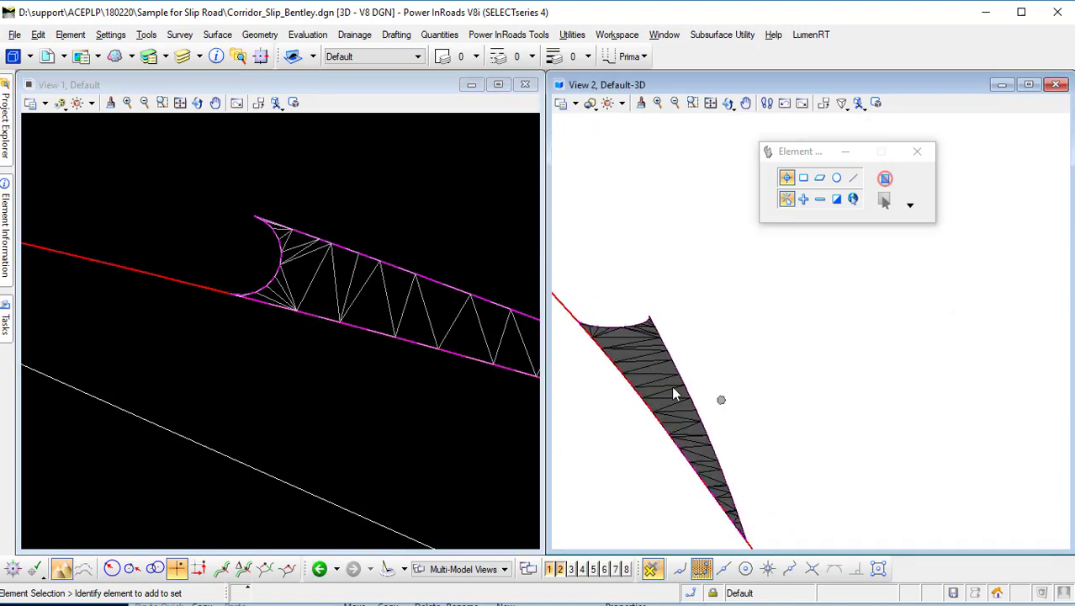
Review the Design_Top terrain model's properties in its element information.
click(43, 125)
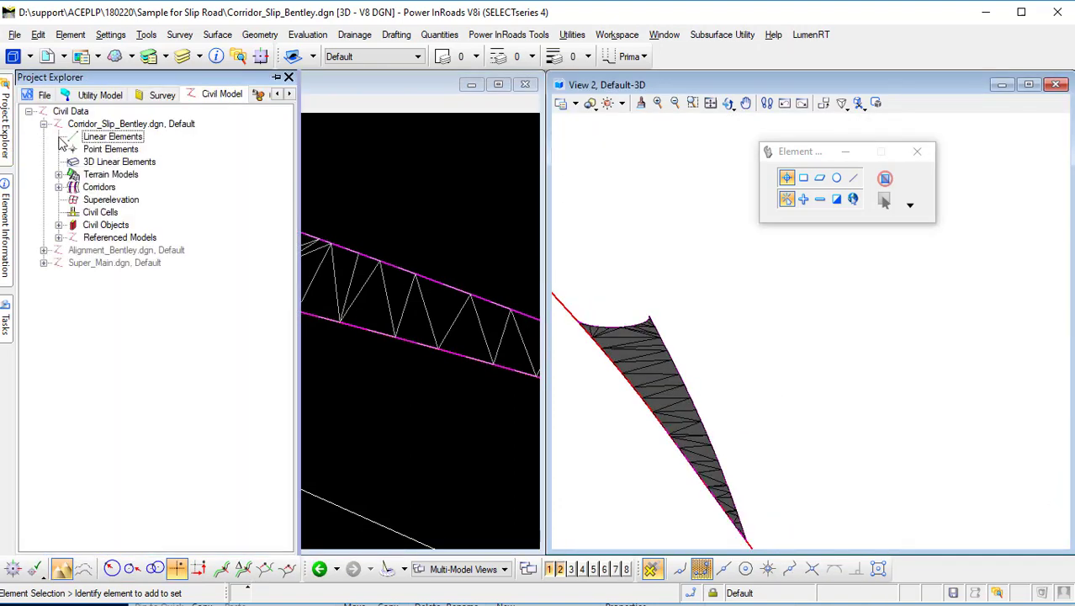
click(59, 175)
click(120, 188)
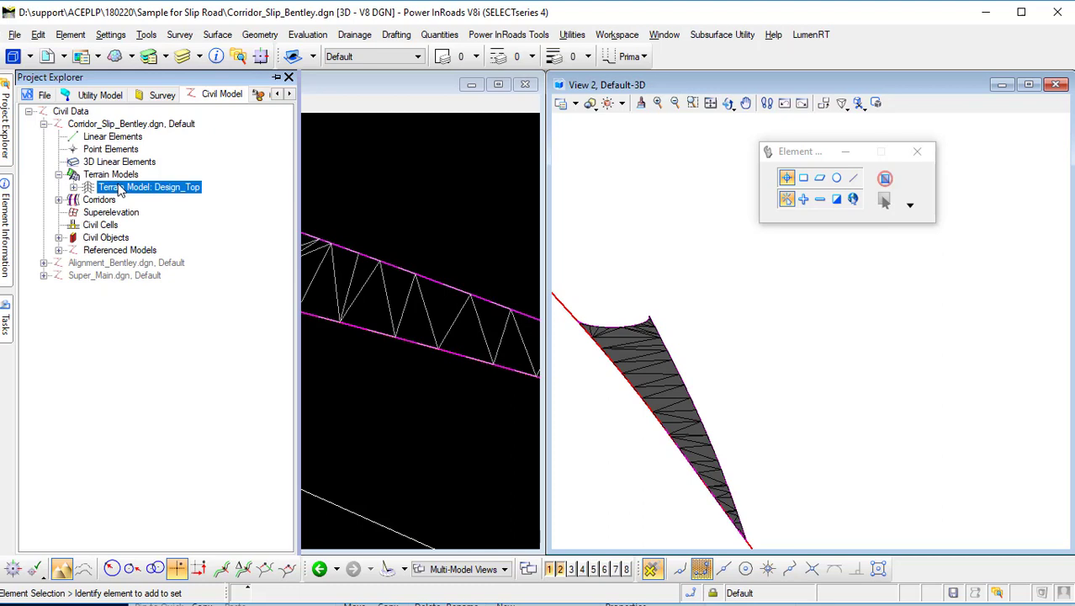
mouse_move(10, 264)
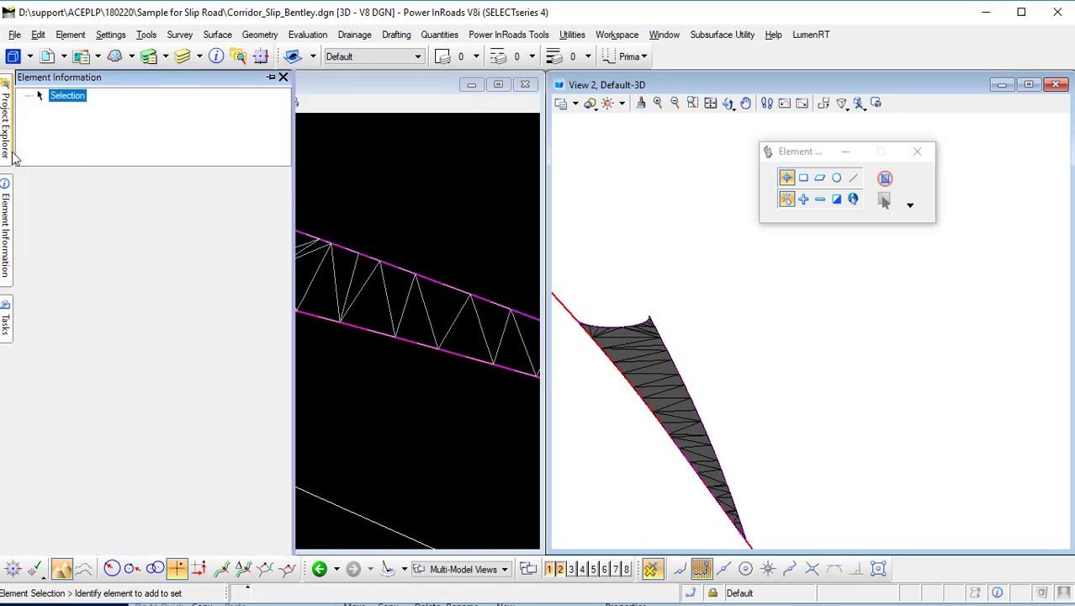
mouse_move(10, 151)
click(277, 78)
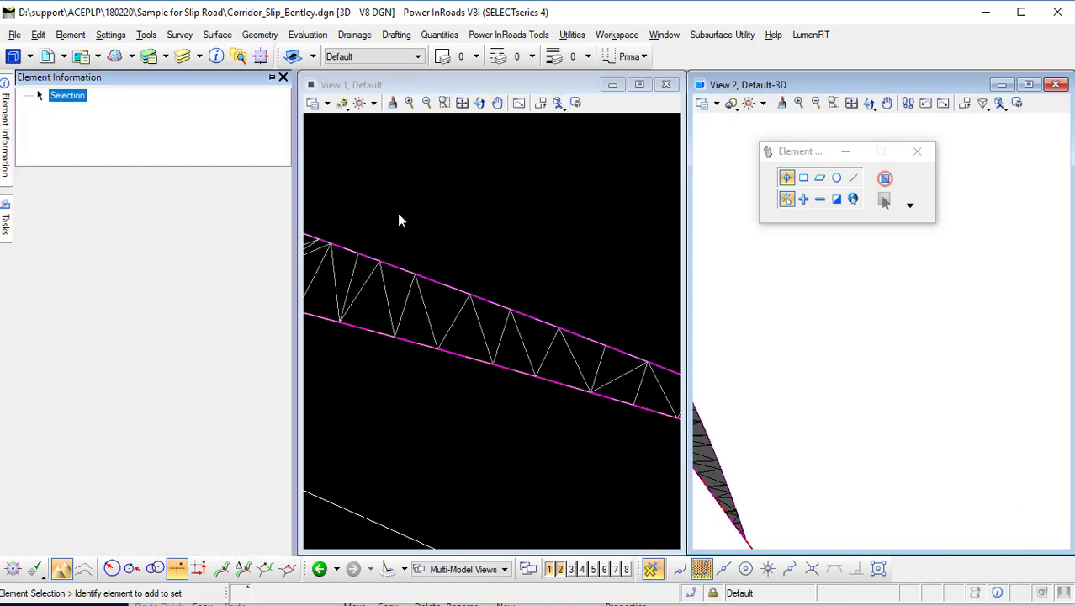
click(399, 220)
right_click(149, 187)
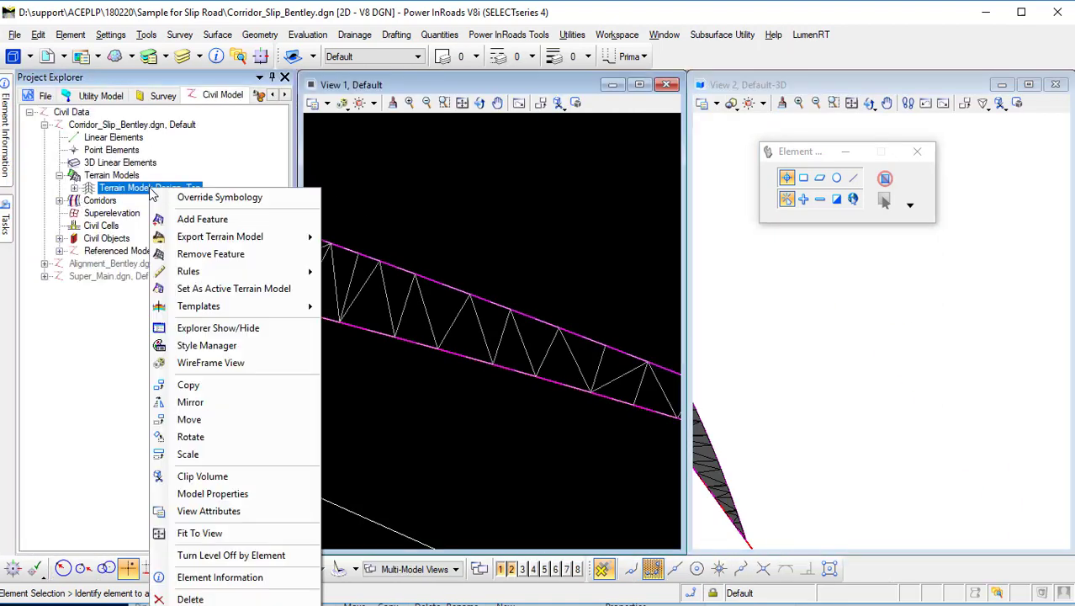
click(232, 598)
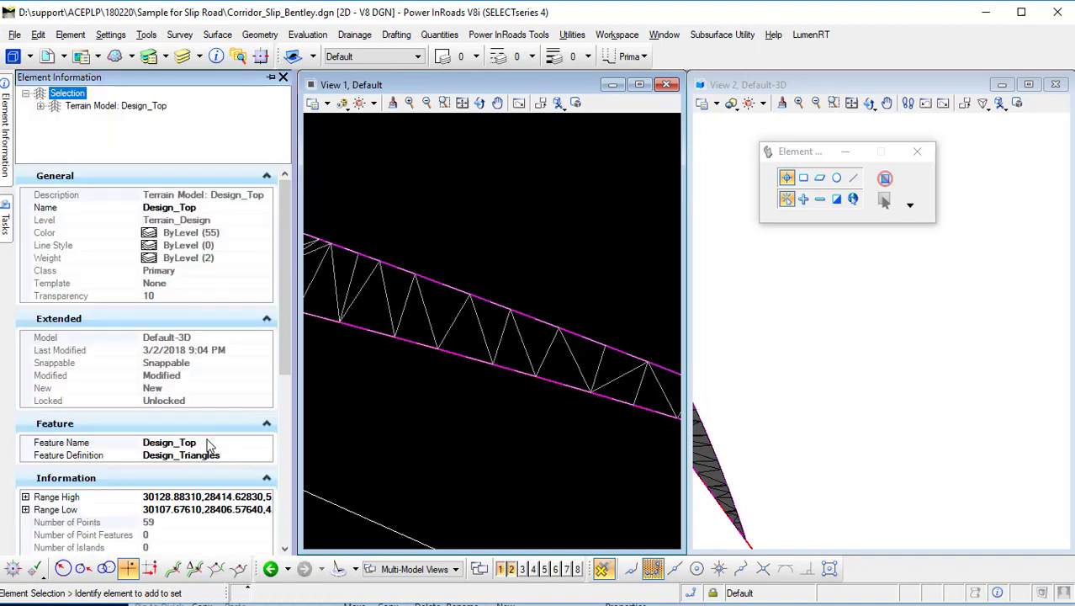
drag(278, 341, 272, 536)
click(181, 397)
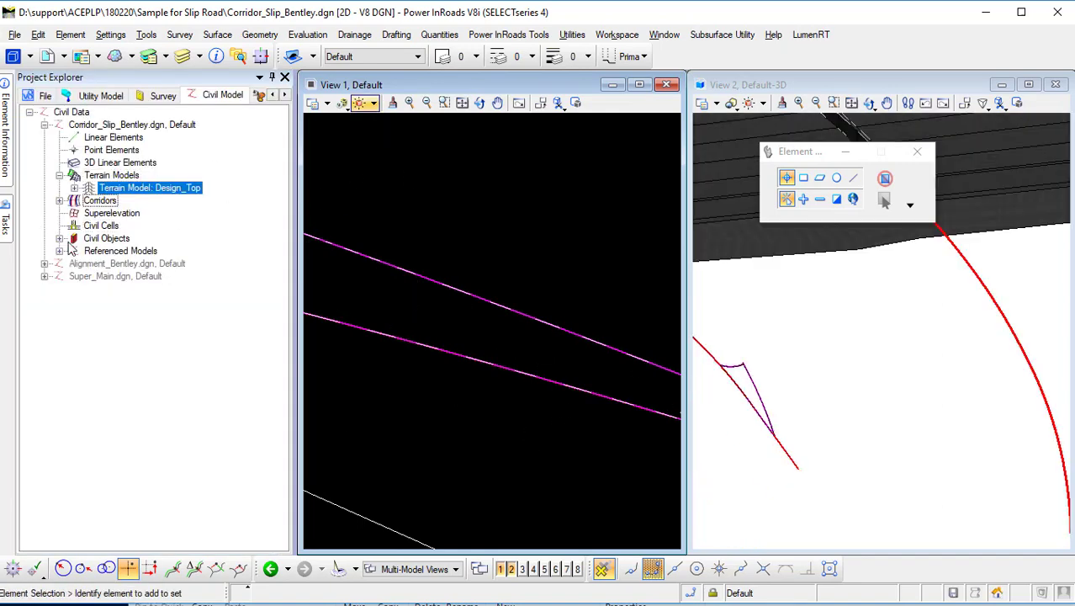
Start Apply Surface Template and pick the Slip A_Base template from the ACEPLP Tempaltes library folder.
mouse_move(6, 221)
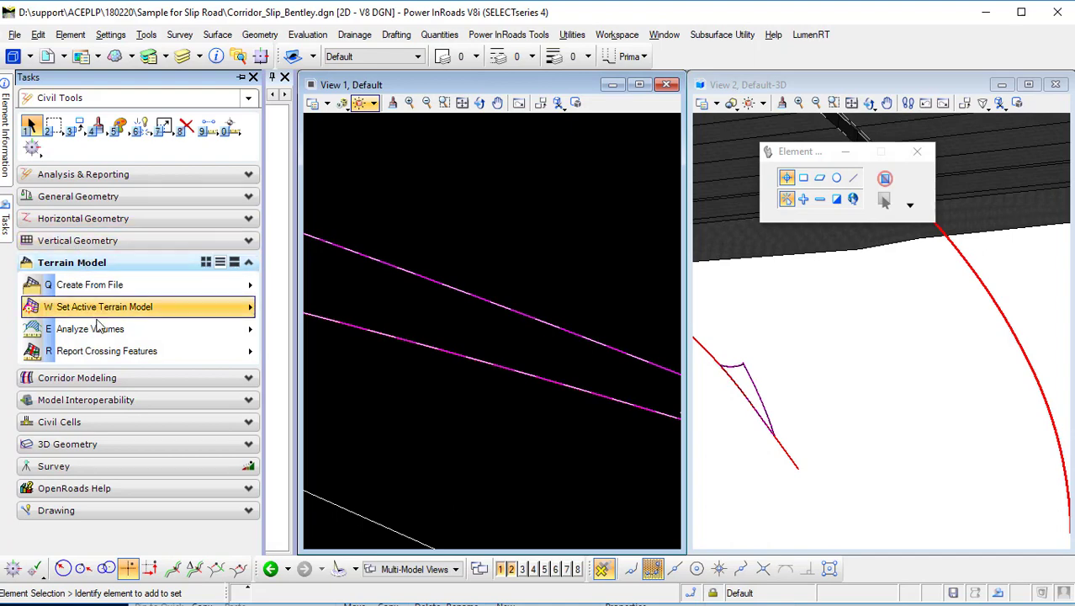
click(123, 377)
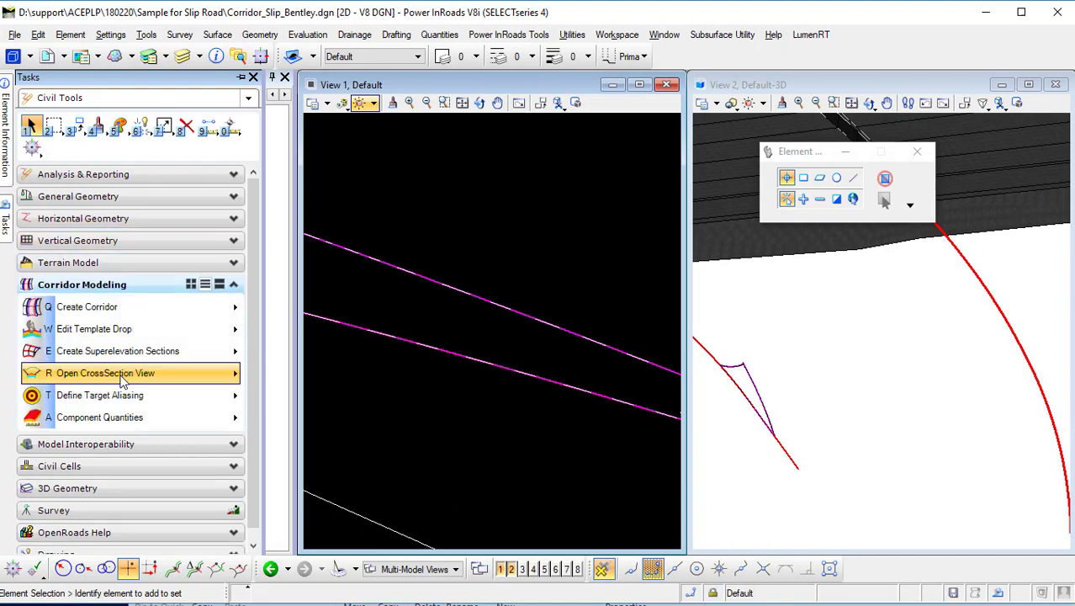
click(84, 488)
click(166, 376)
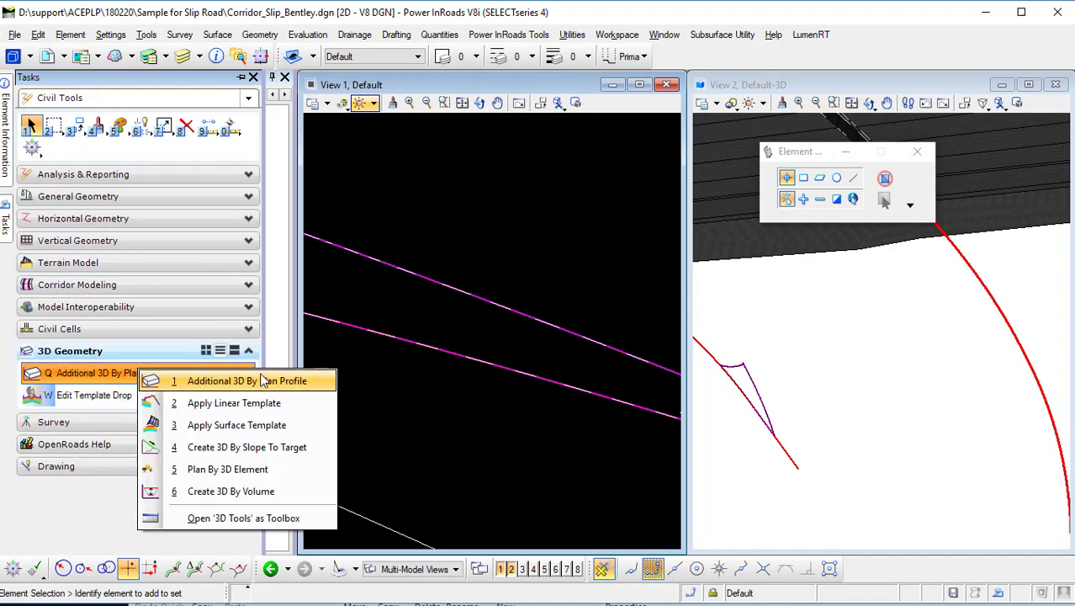
click(271, 425)
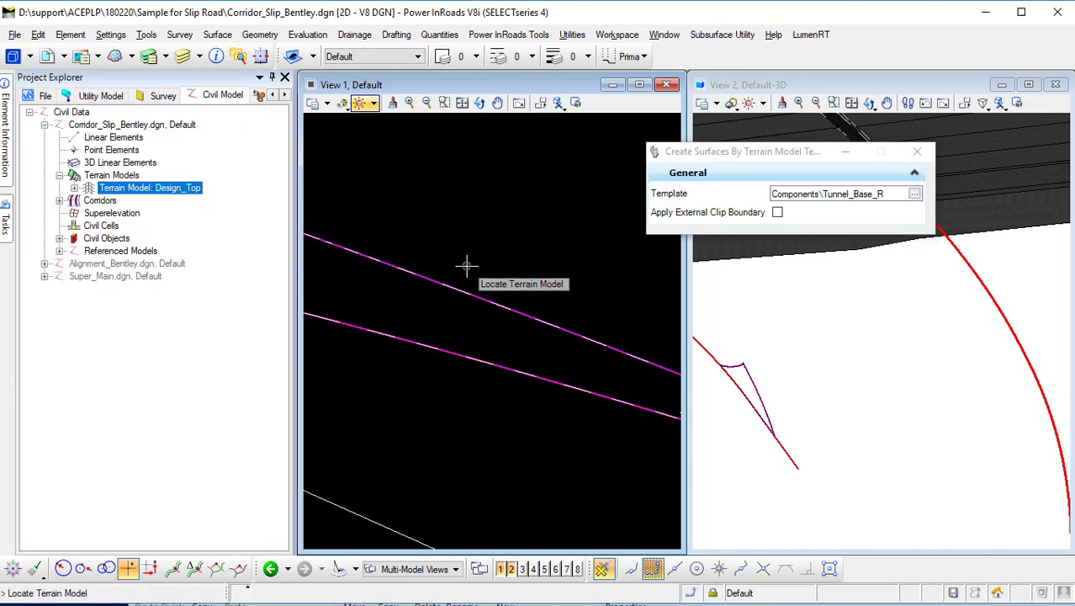
click(914, 194)
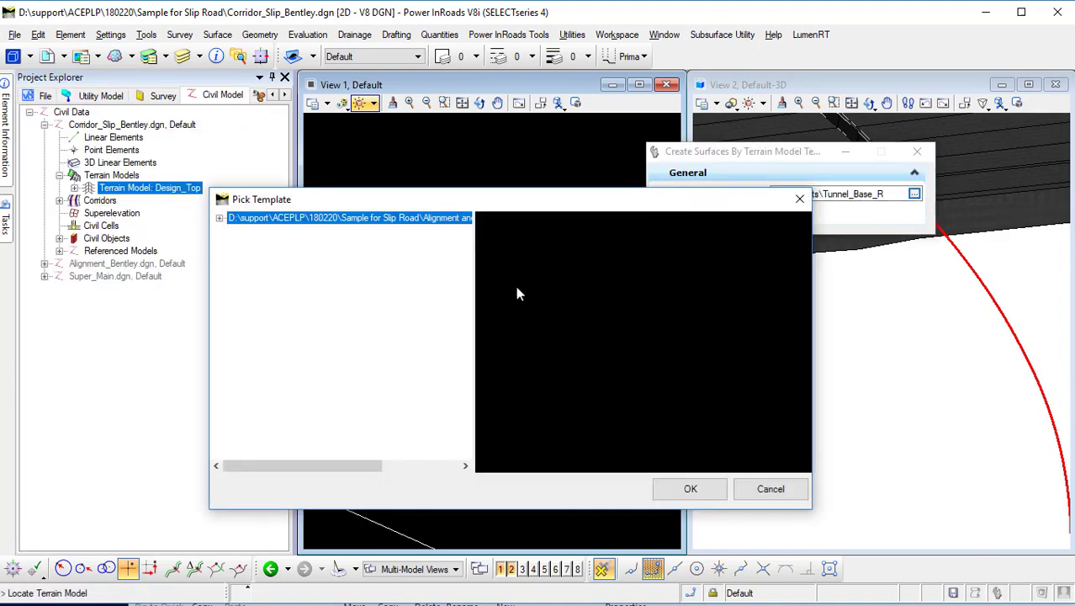
click(217, 217)
click(235, 231)
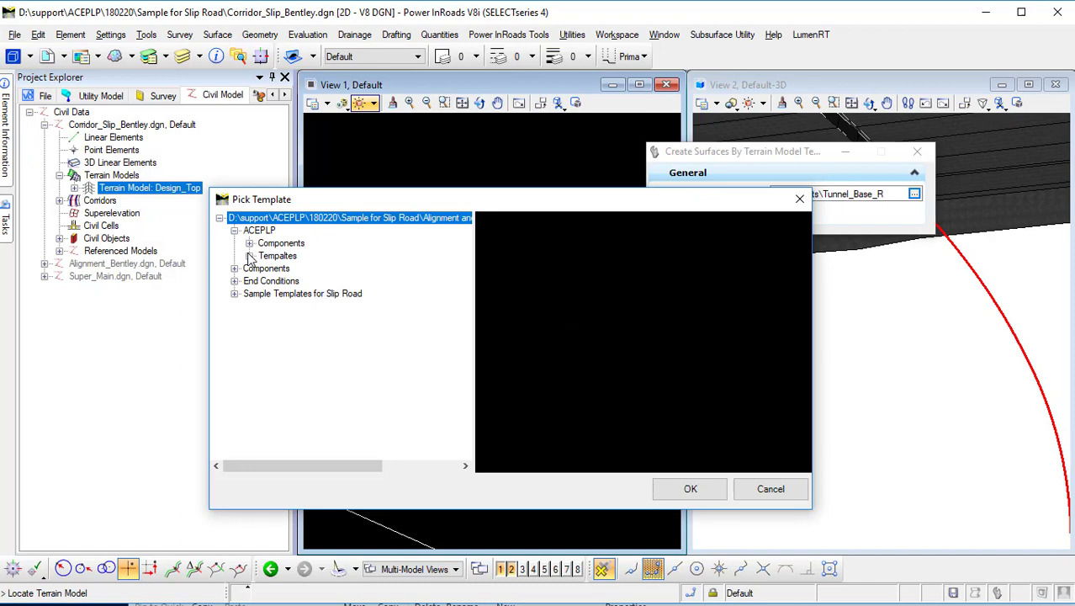
click(250, 256)
click(311, 268)
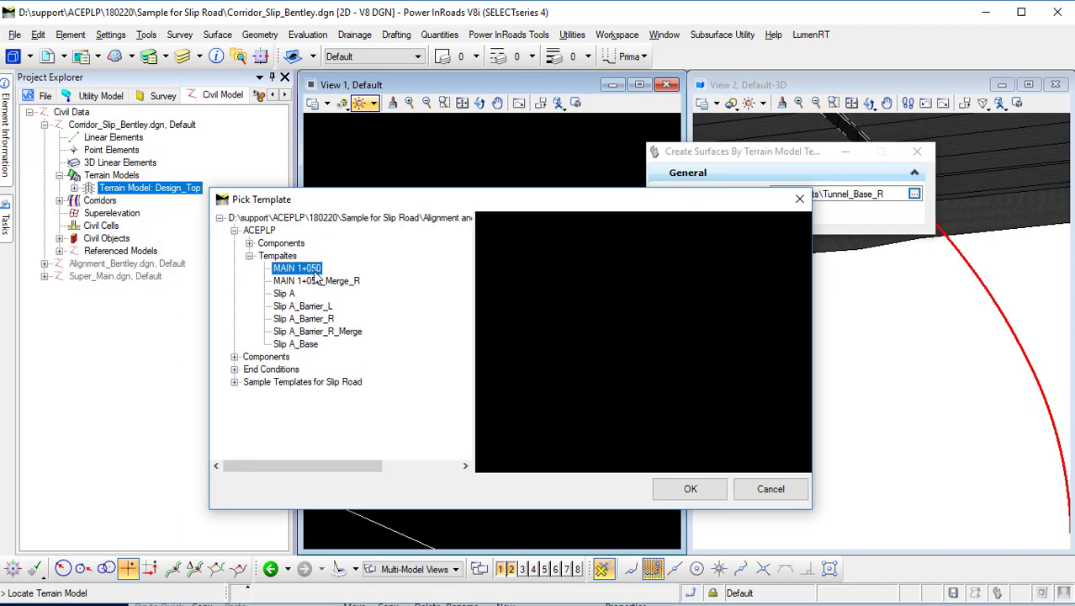
click(298, 345)
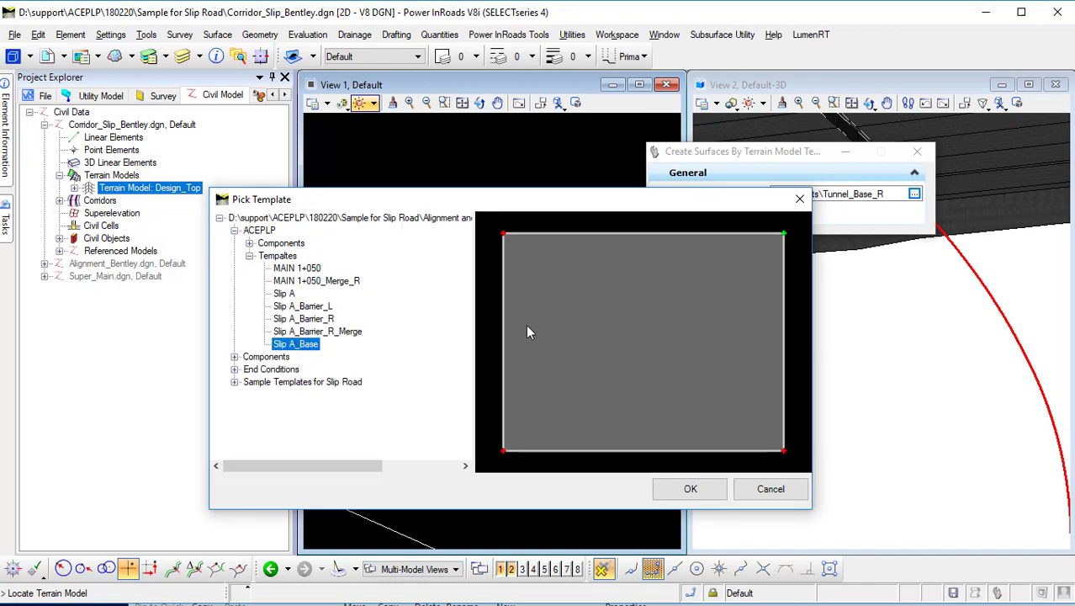
click(309, 269)
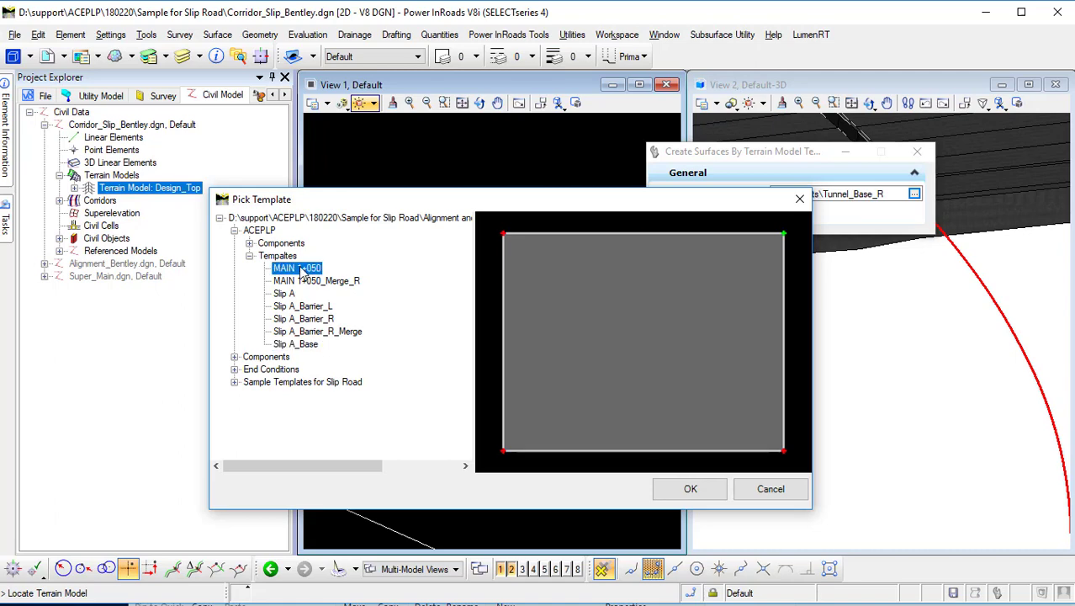
click(299, 345)
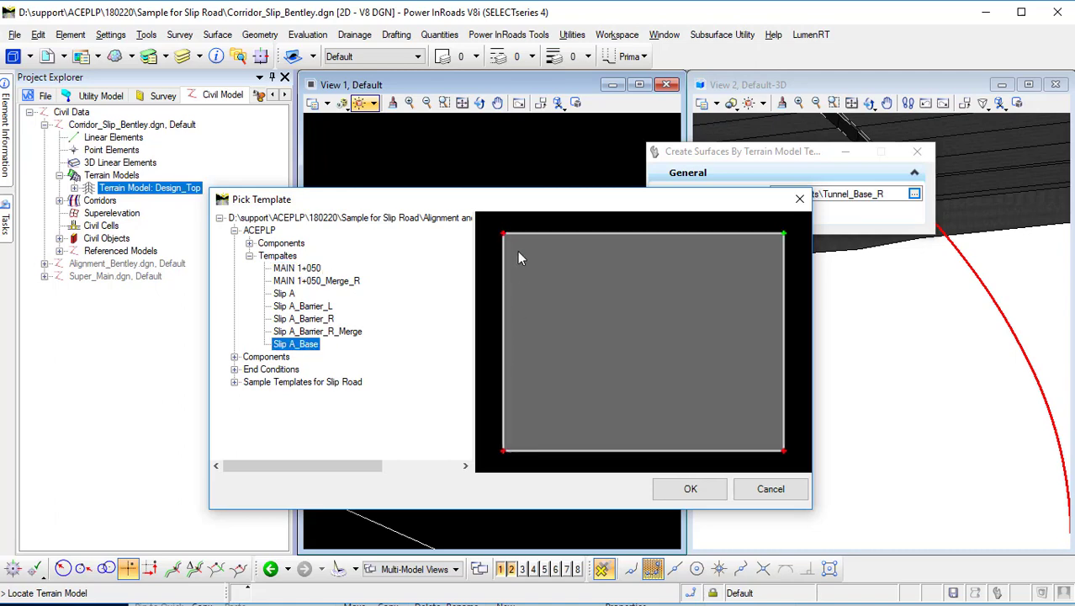
click(691, 487)
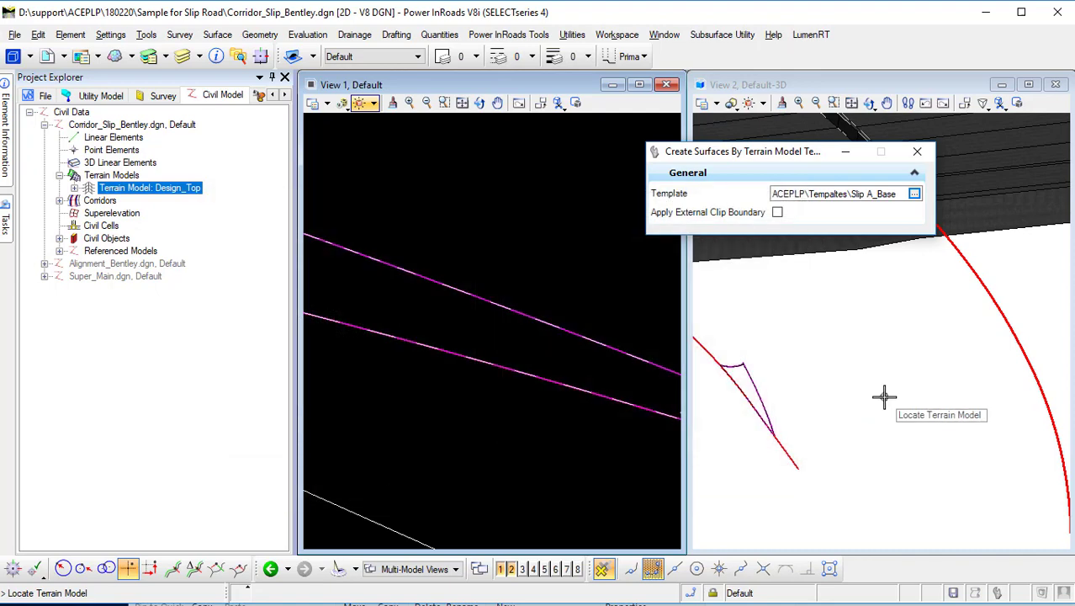
Apply the Slip A_Base surface template to the Design_Top terrain model.
click(757, 386)
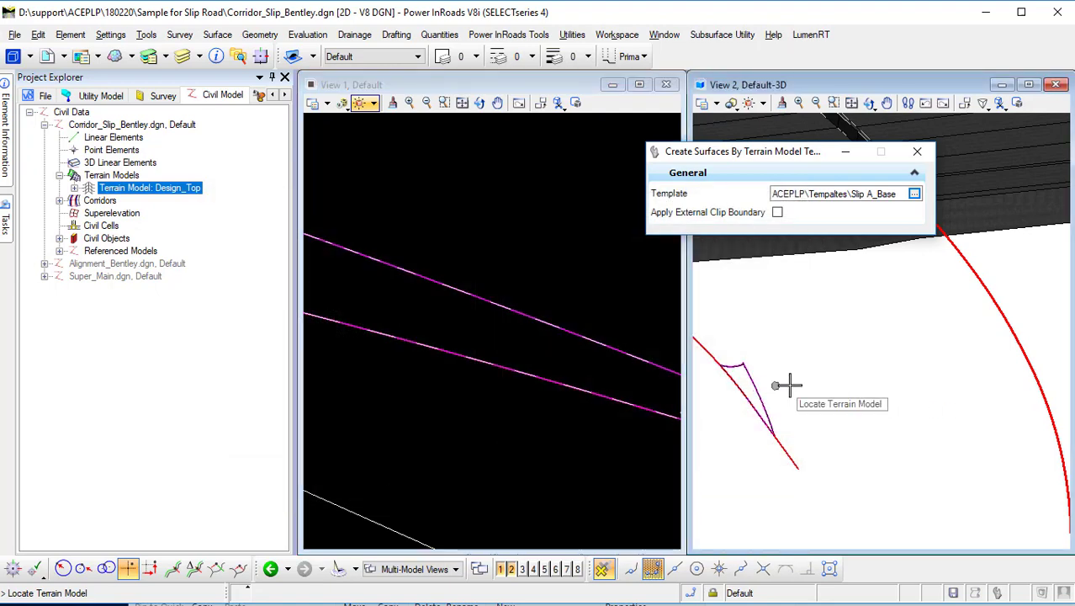
click(728, 364)
click(818, 364)
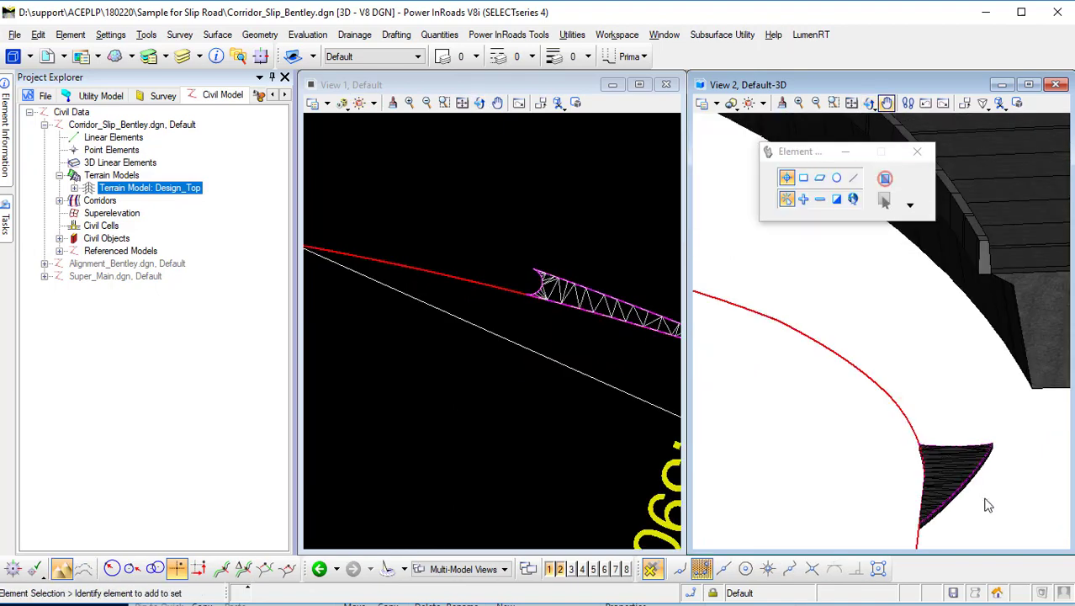
scroll(949, 491, up, 5)
scroll(501, 395, down, 3)
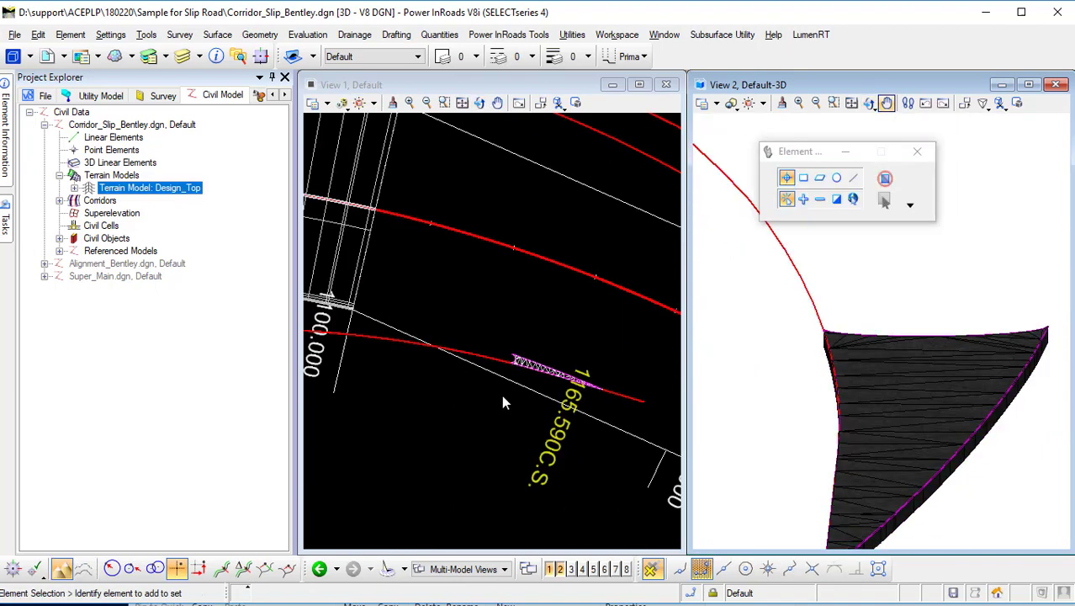
Start Apply Linear Template and pick the Barrier template from the ACEPLP Components library folder.
middle_drag(413, 360, 462, 365)
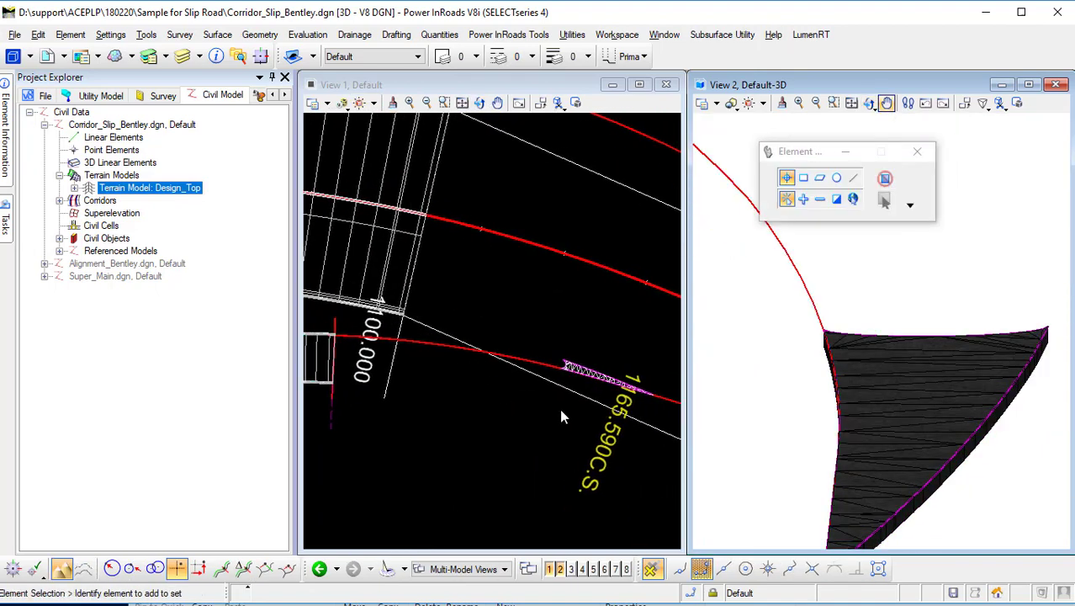
middle_drag(559, 408, 498, 400)
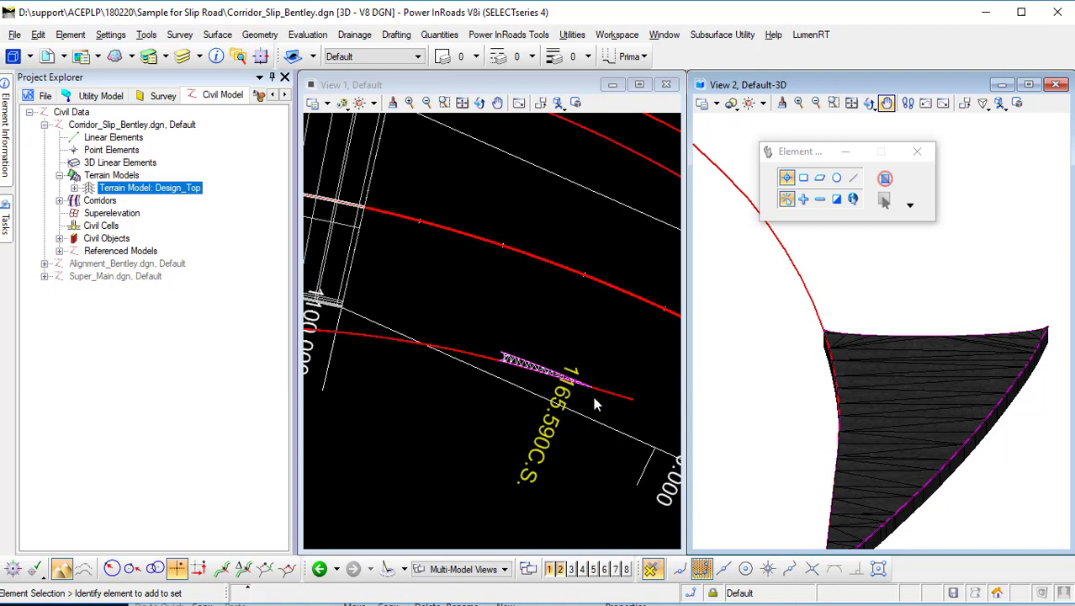
scroll(484, 406, down, 1)
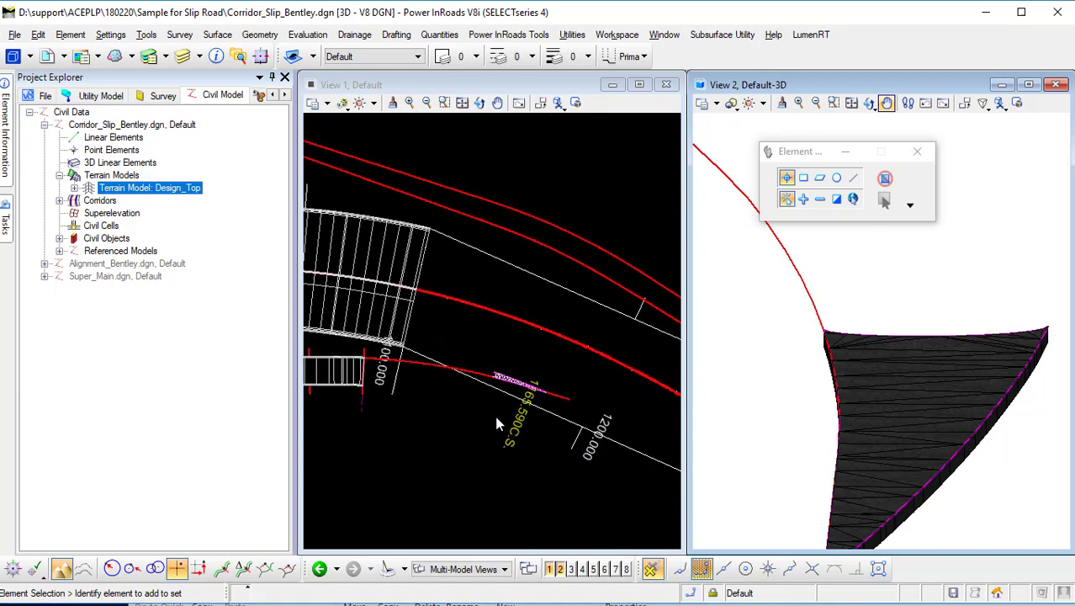
scroll(504, 377, up, 4)
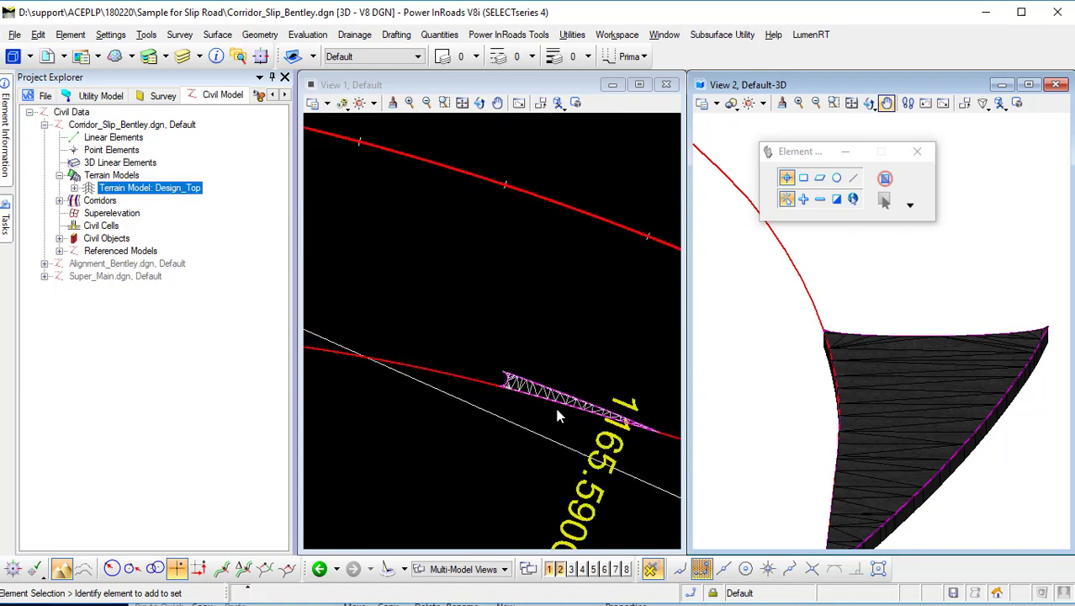
scroll(465, 362, up, 1)
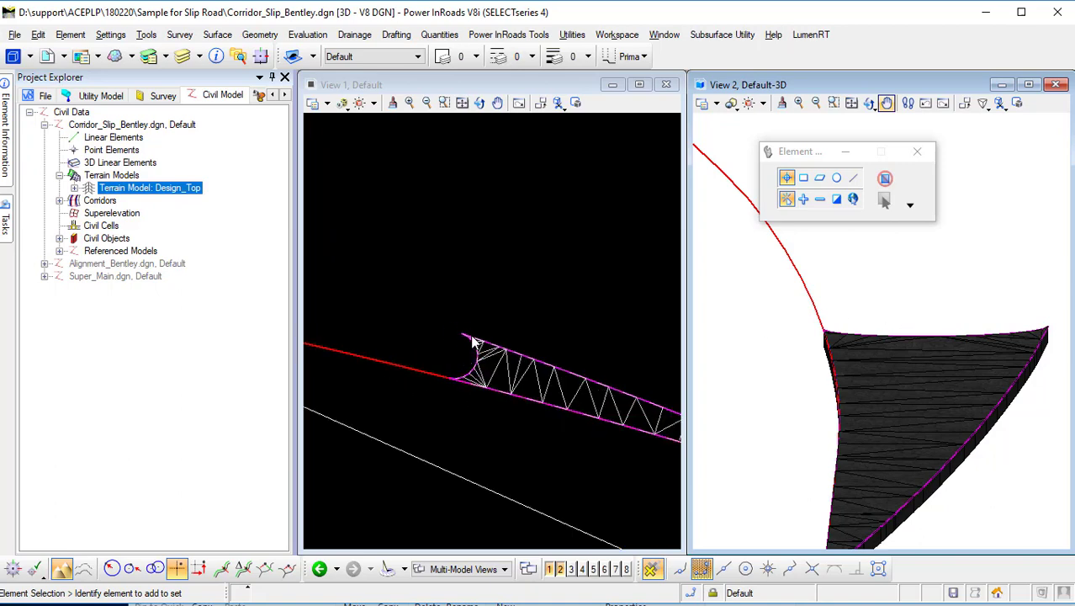
scroll(421, 354, up, 3)
click(441, 339)
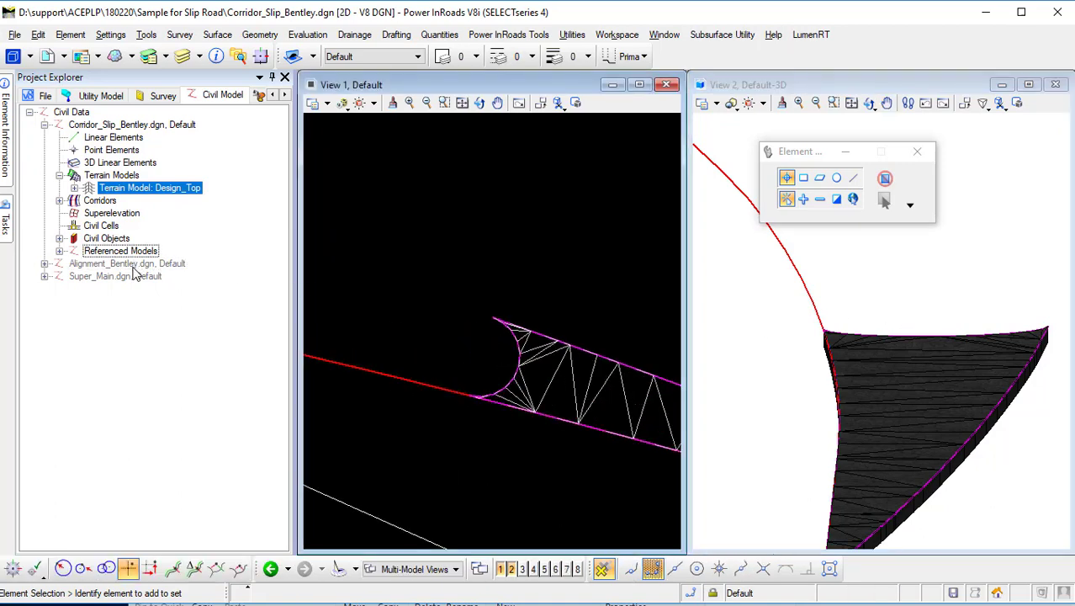
click(6, 221)
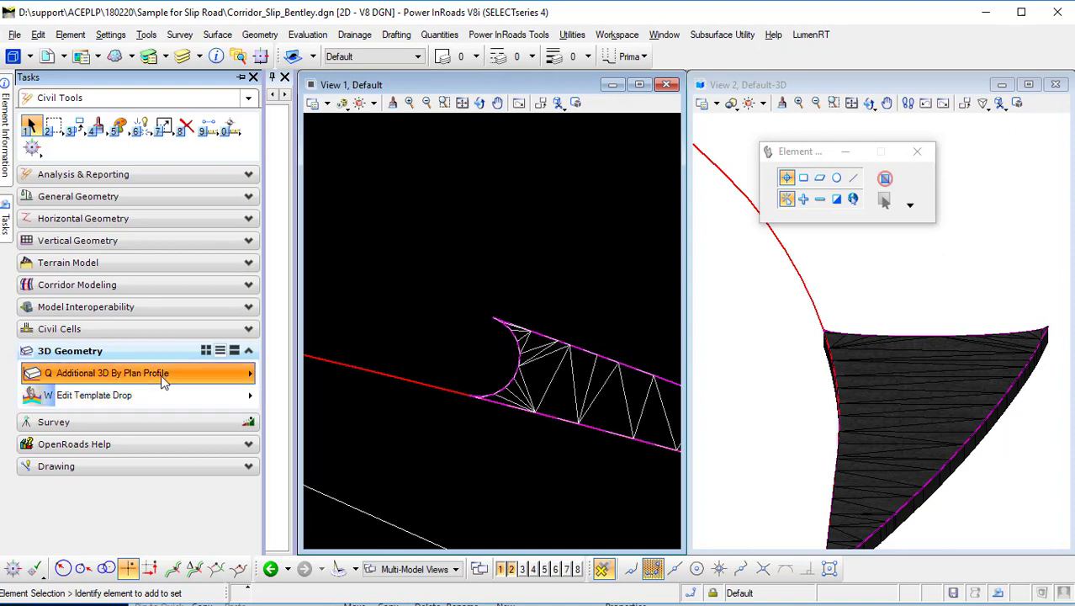
click(164, 381)
click(193, 412)
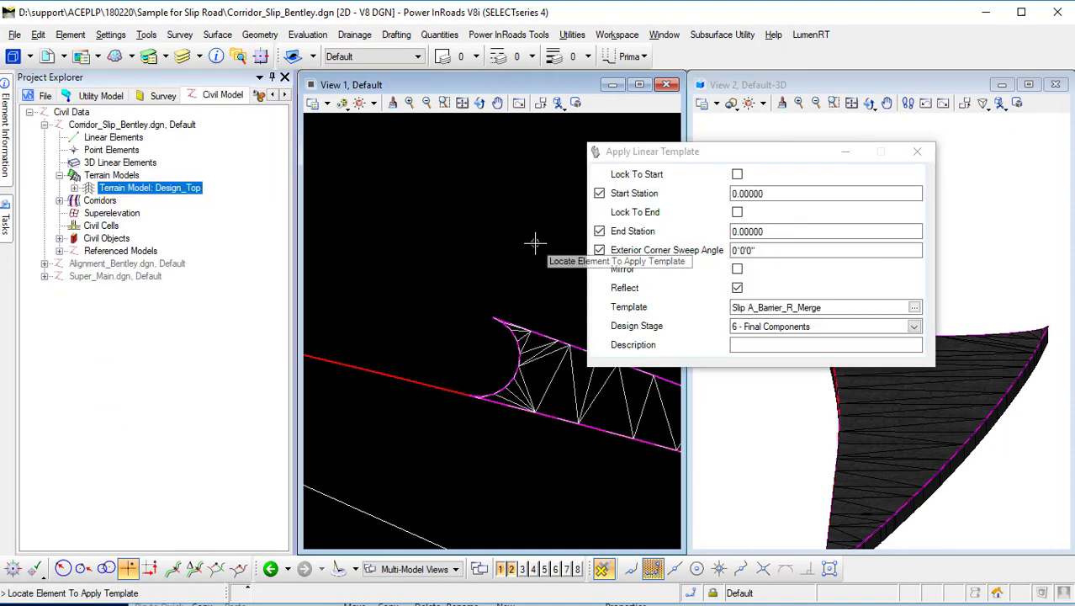
drag(665, 151, 425, 109)
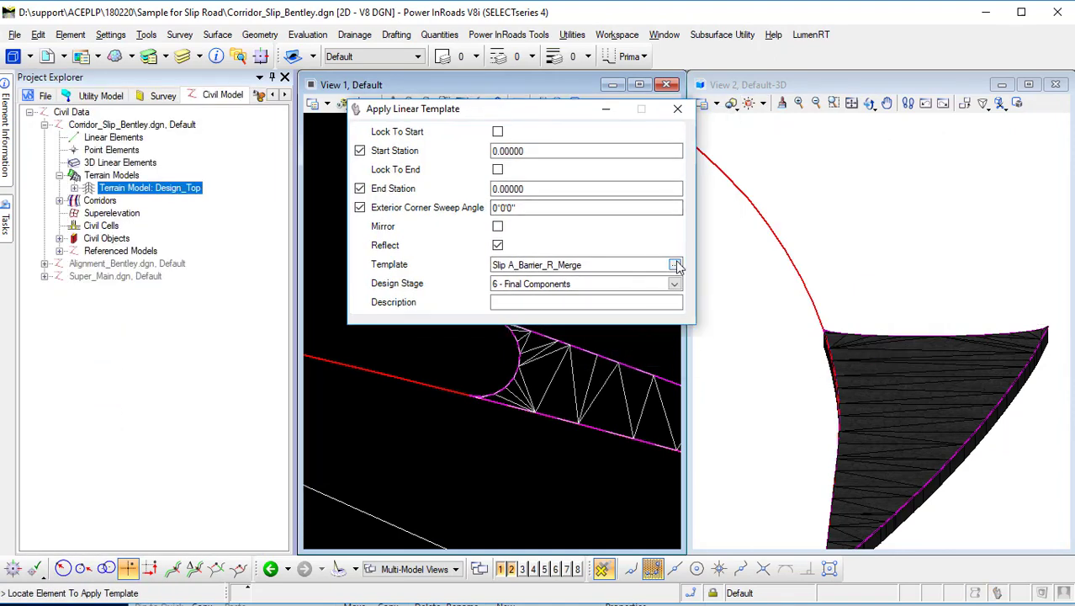
click(675, 265)
click(219, 218)
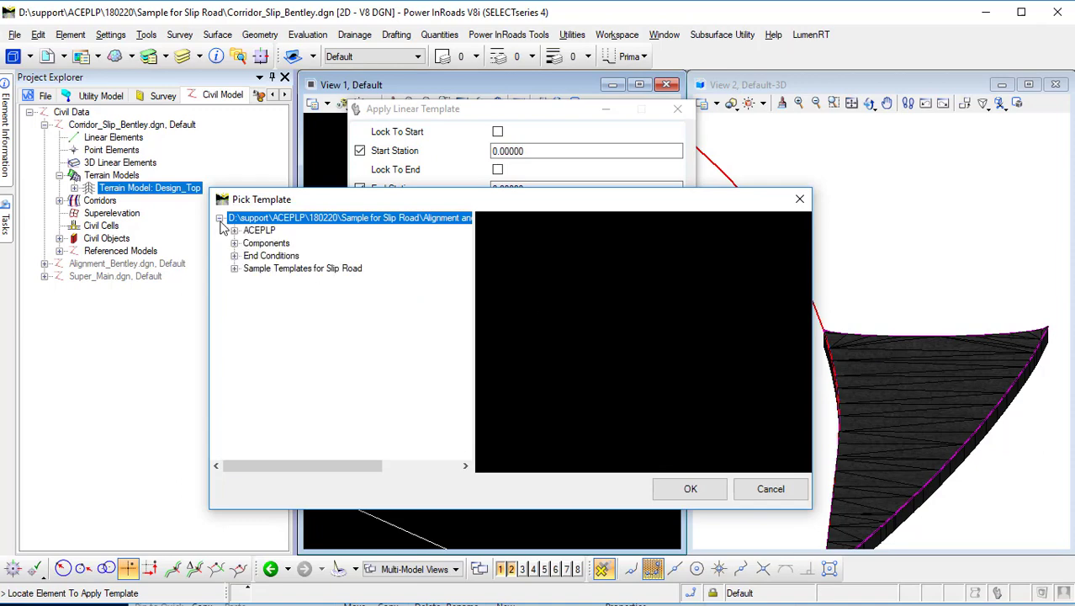
click(235, 230)
click(249, 243)
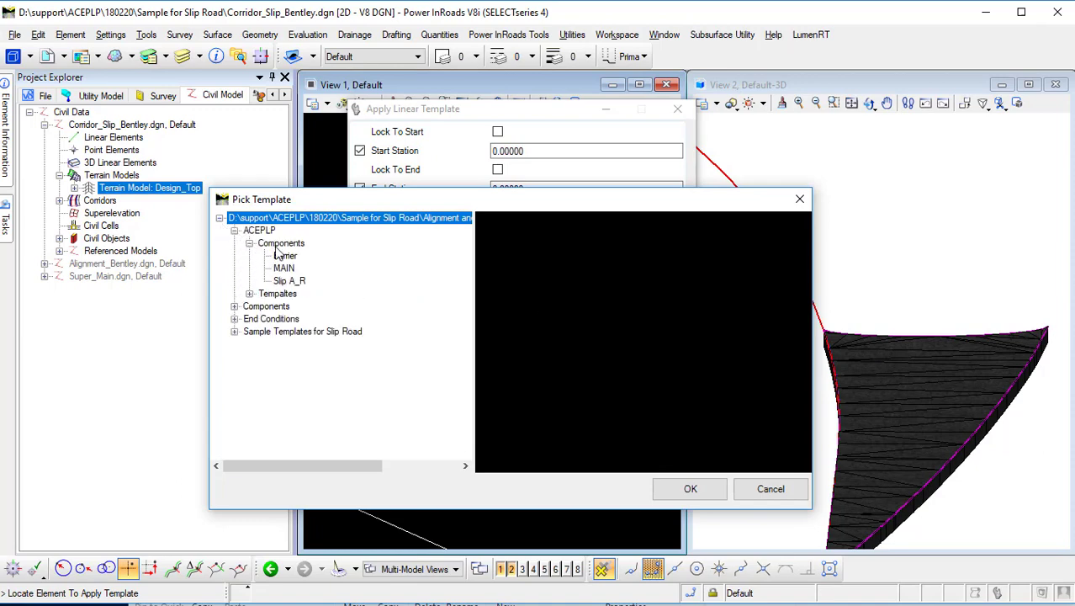
click(284, 256)
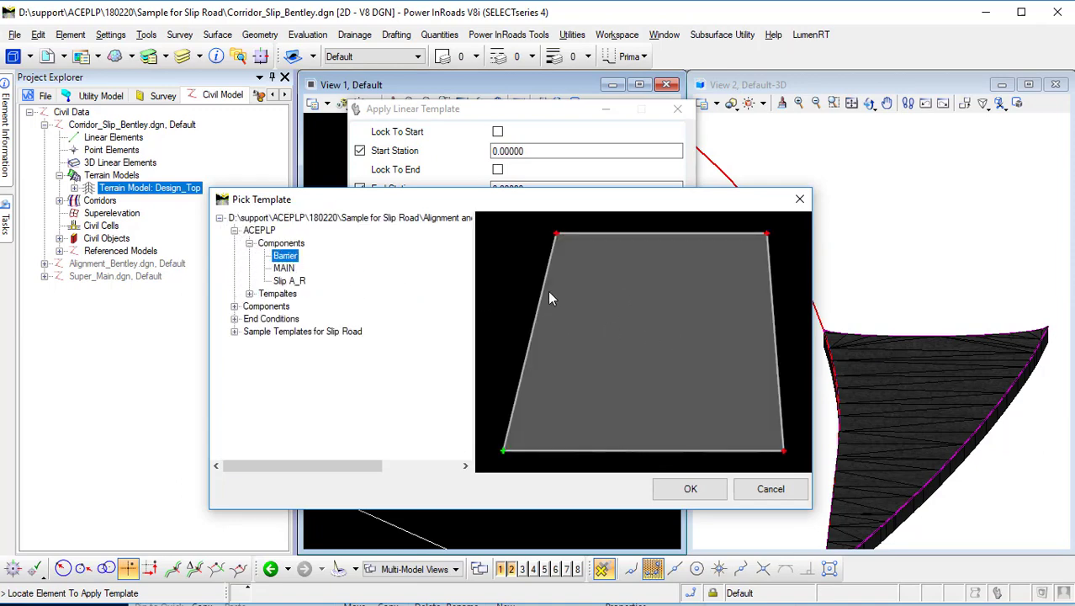
click(693, 488)
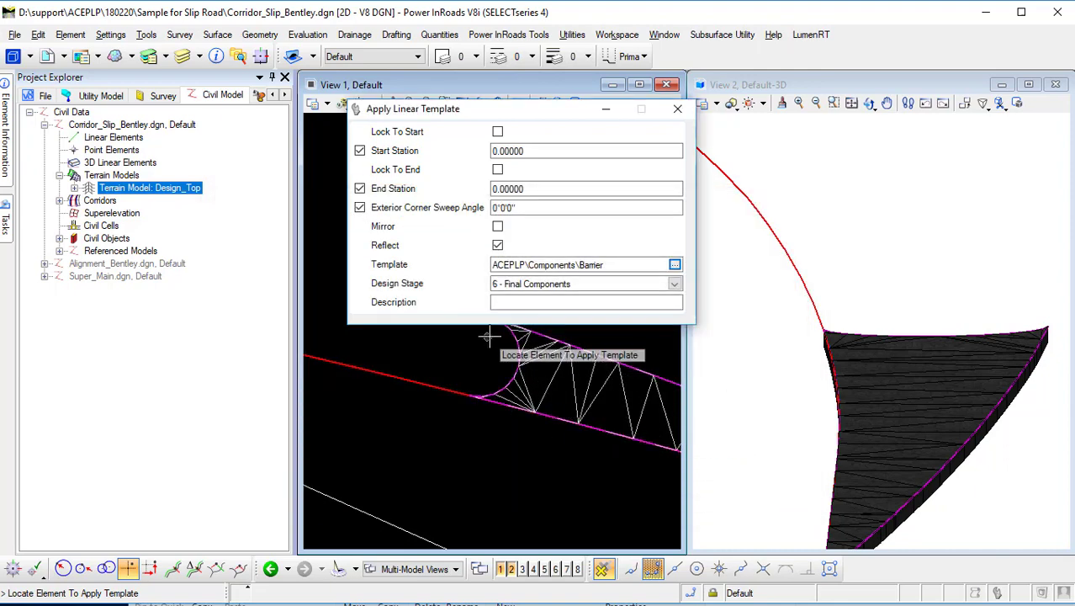
Apply the Barrier template along the curved nose edge of the Design_Top terrain, accepting the default stations and sweep angle.
drag(492, 109, 775, 124)
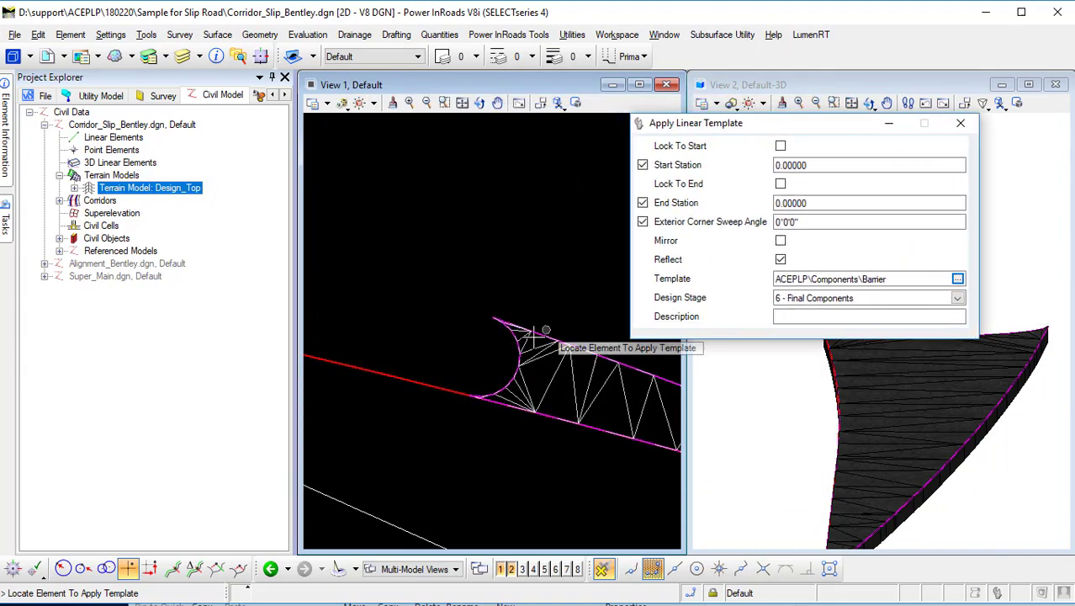
click(509, 345)
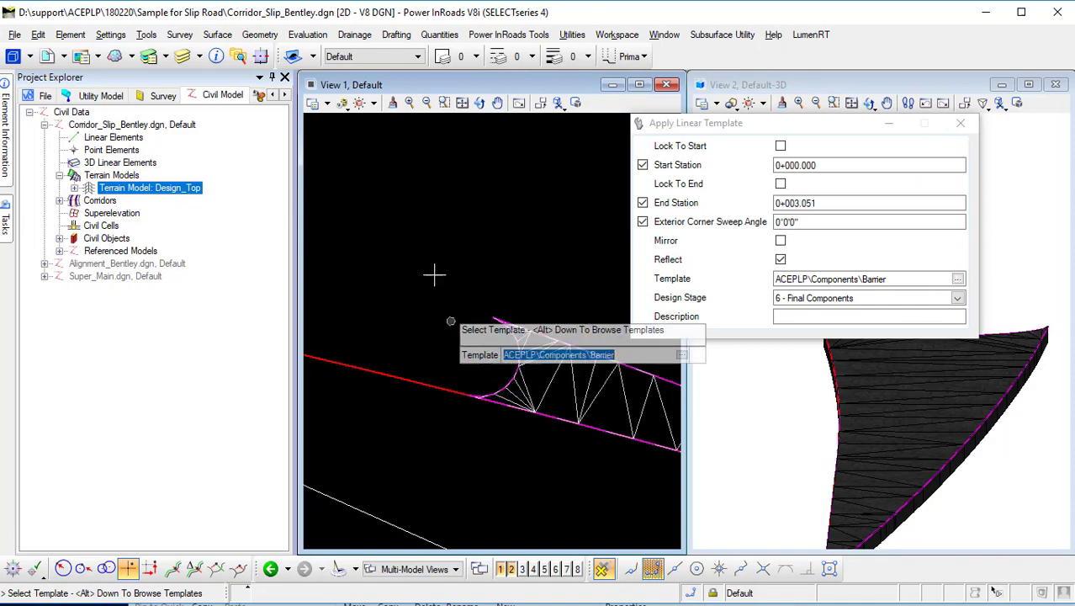
click(456, 253)
click(451, 232)
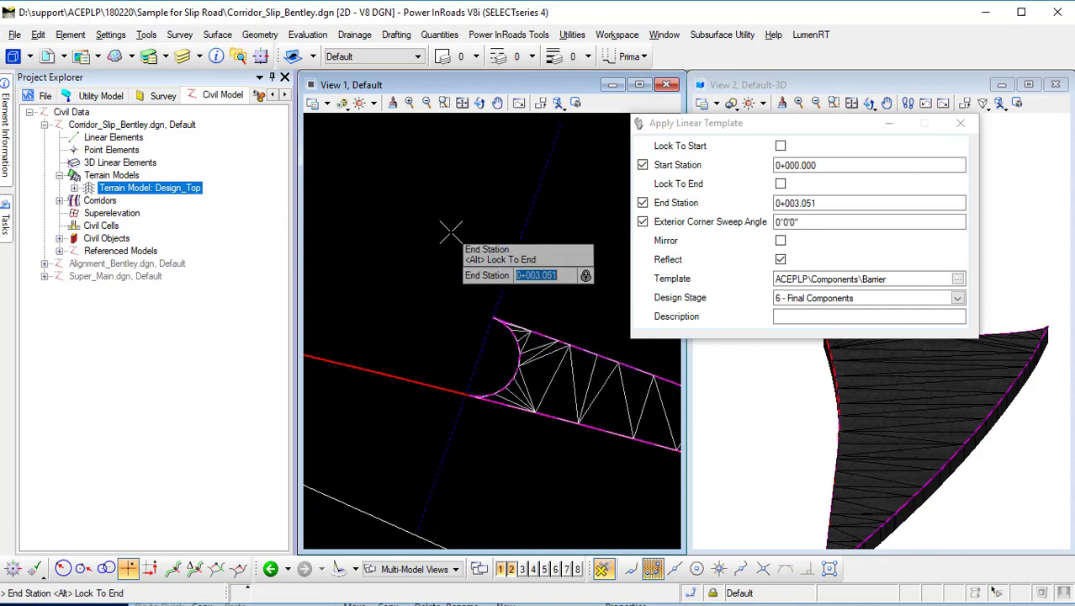
click(452, 232)
click(423, 302)
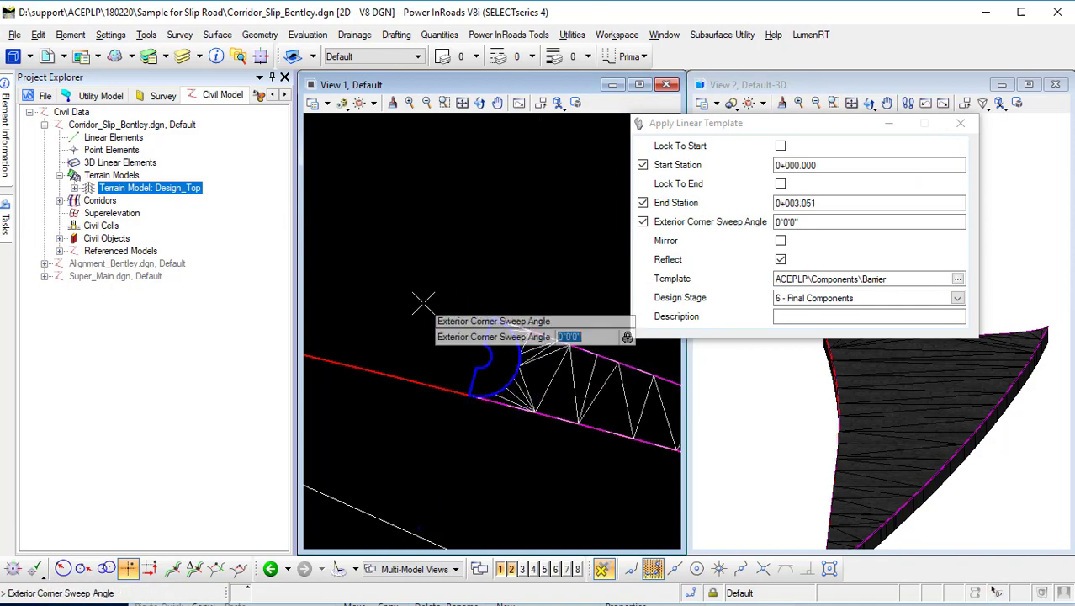
click(423, 302)
click(423, 302)
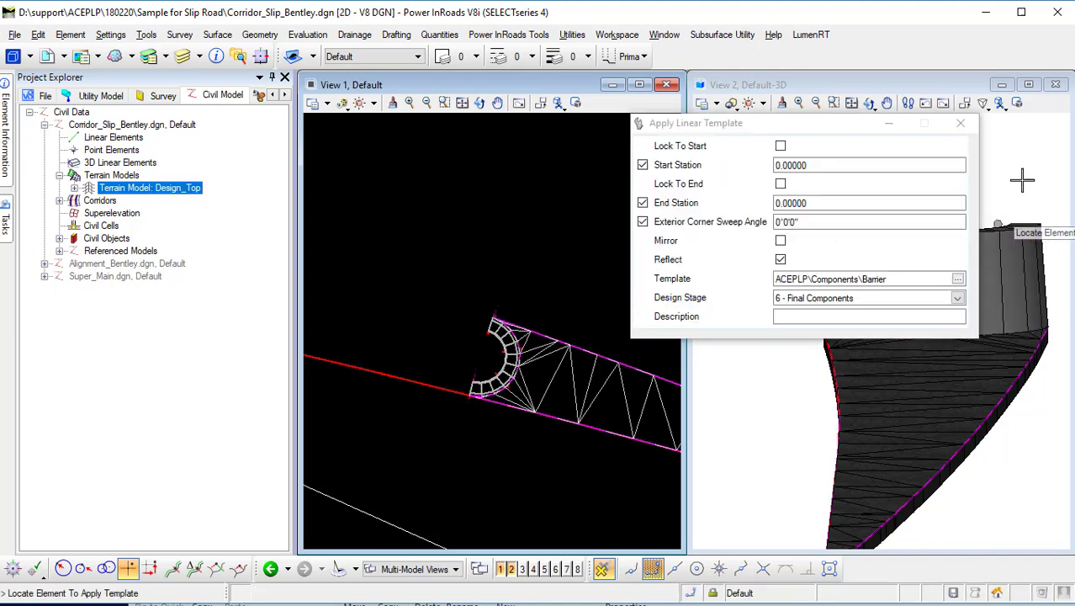
Inspect the new barrier around the slip road nose in the maximised 3D view.
click(960, 122)
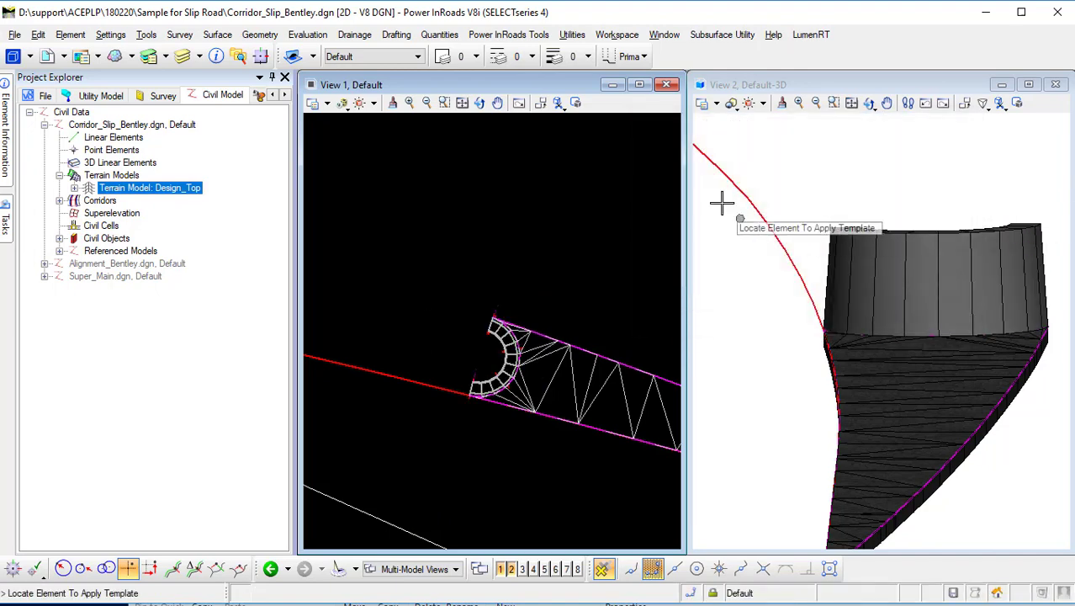
click(869, 103)
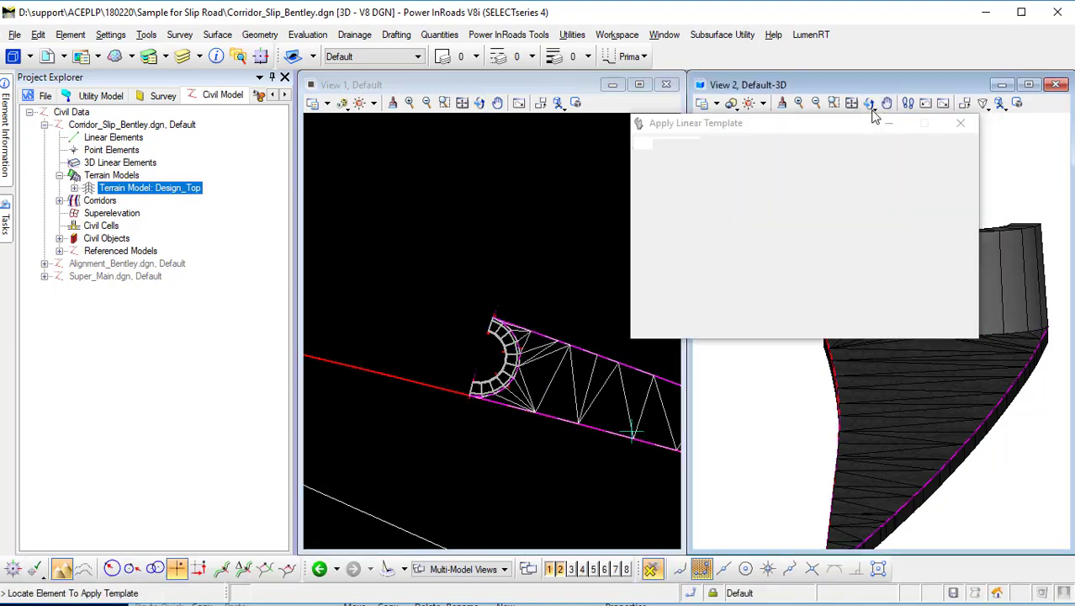
click(868, 103)
click(904, 115)
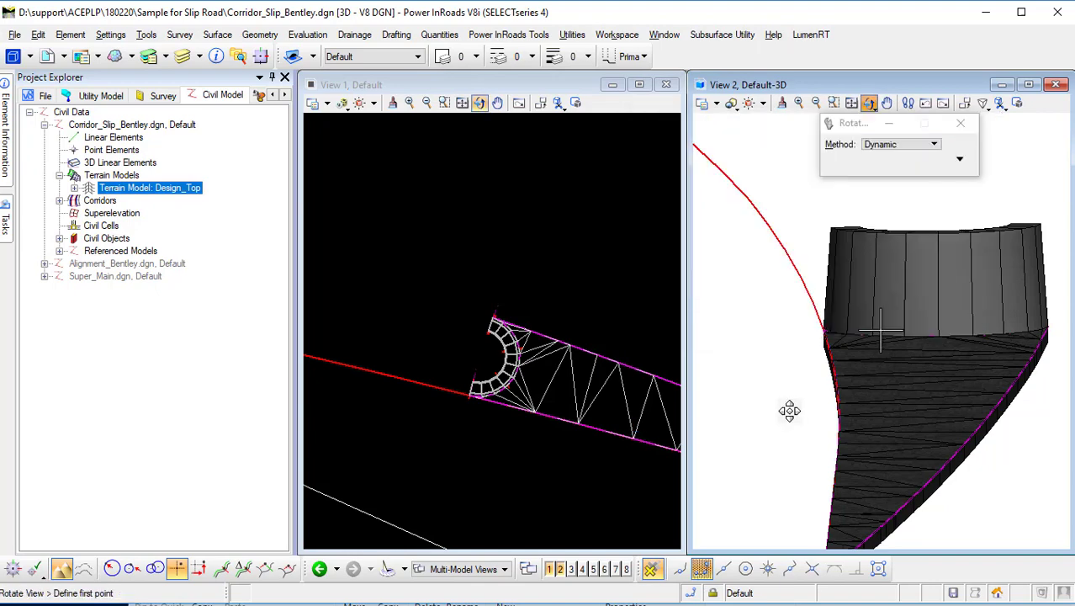
scroll(857, 426, down, 4)
right_click(865, 433)
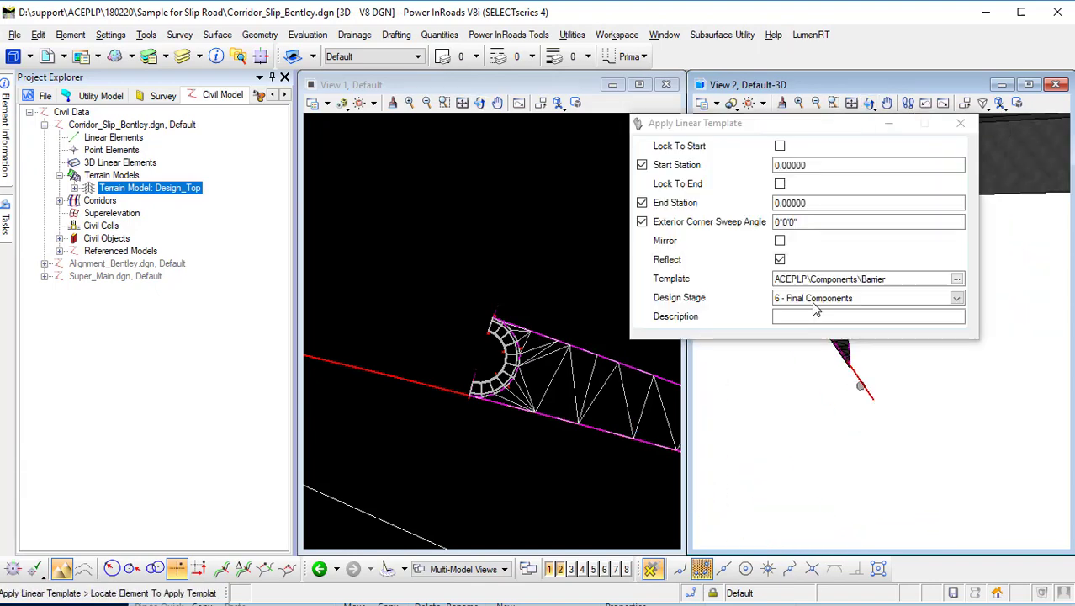
click(1027, 84)
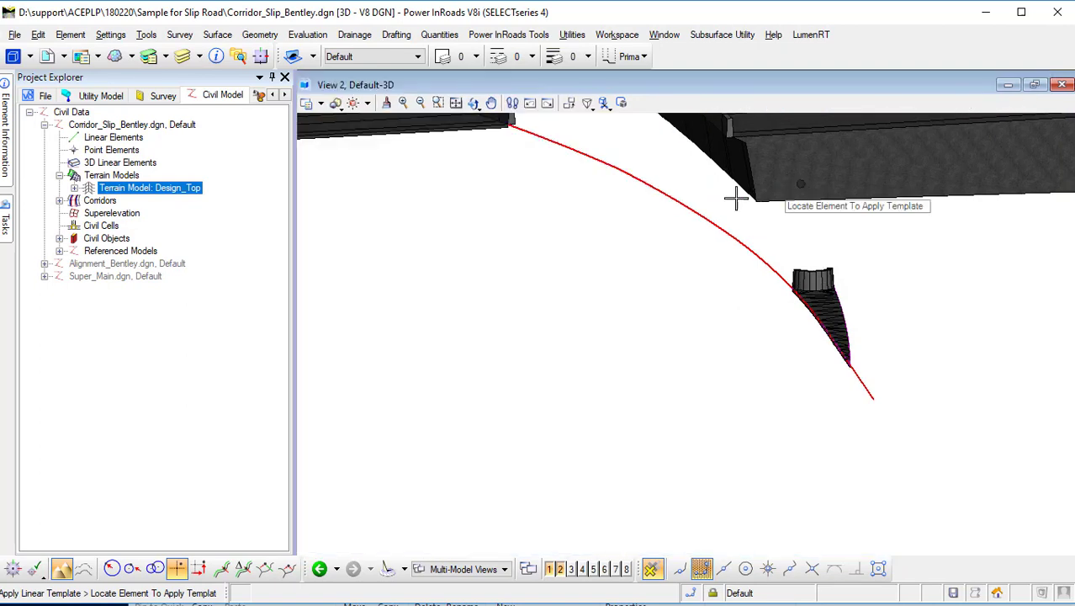
click(476, 104)
click(522, 119)
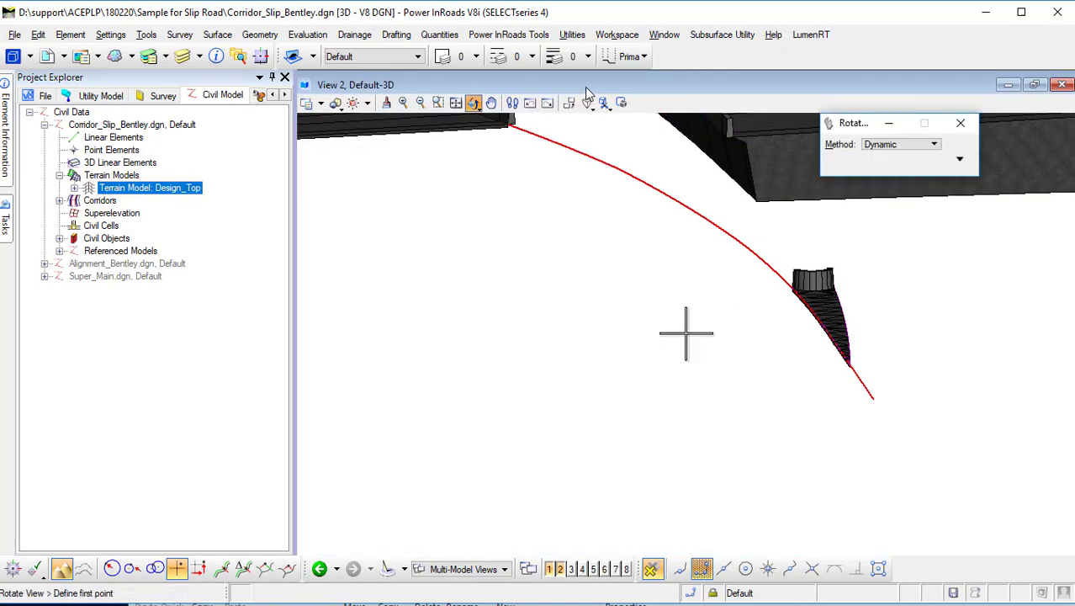
click(759, 331)
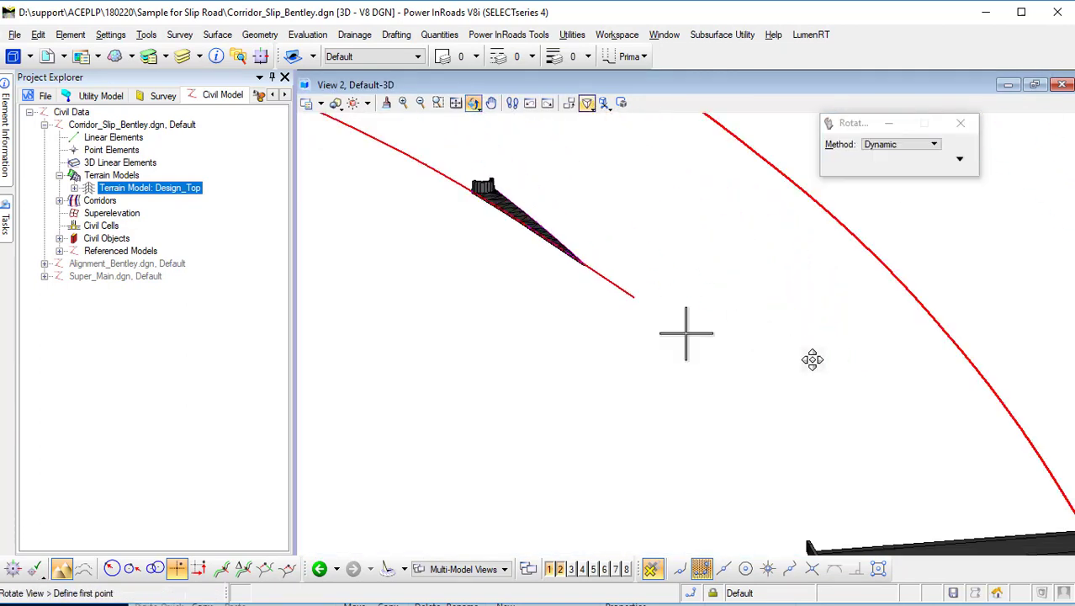
scroll(812, 359, down, 1)
right_click(812, 359)
scroll(552, 240, up, 2)
scroll(632, 257, up, 2)
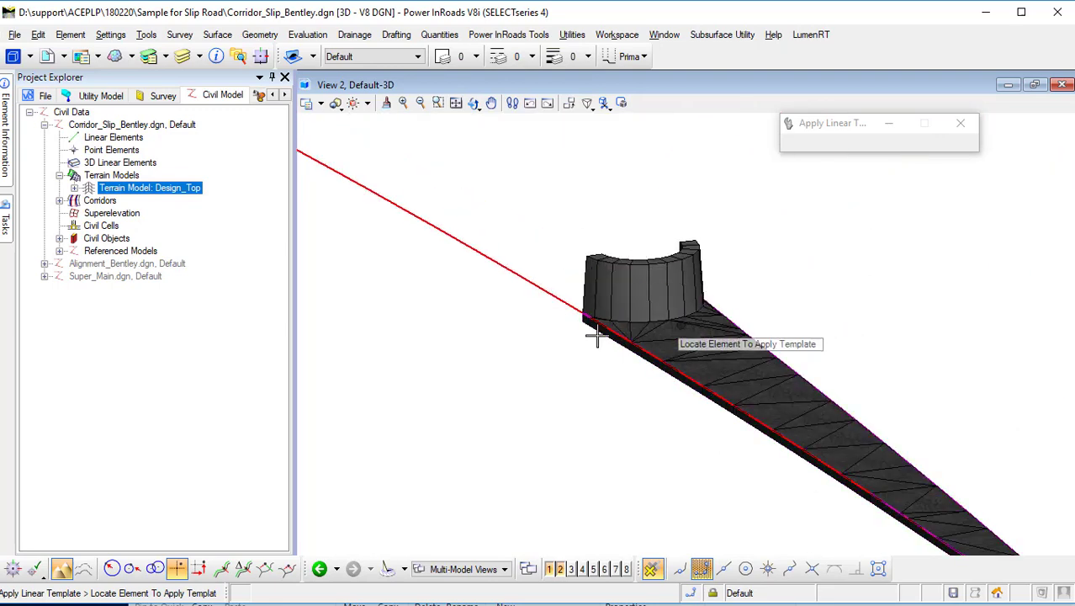
scroll(641, 317, down, 5)
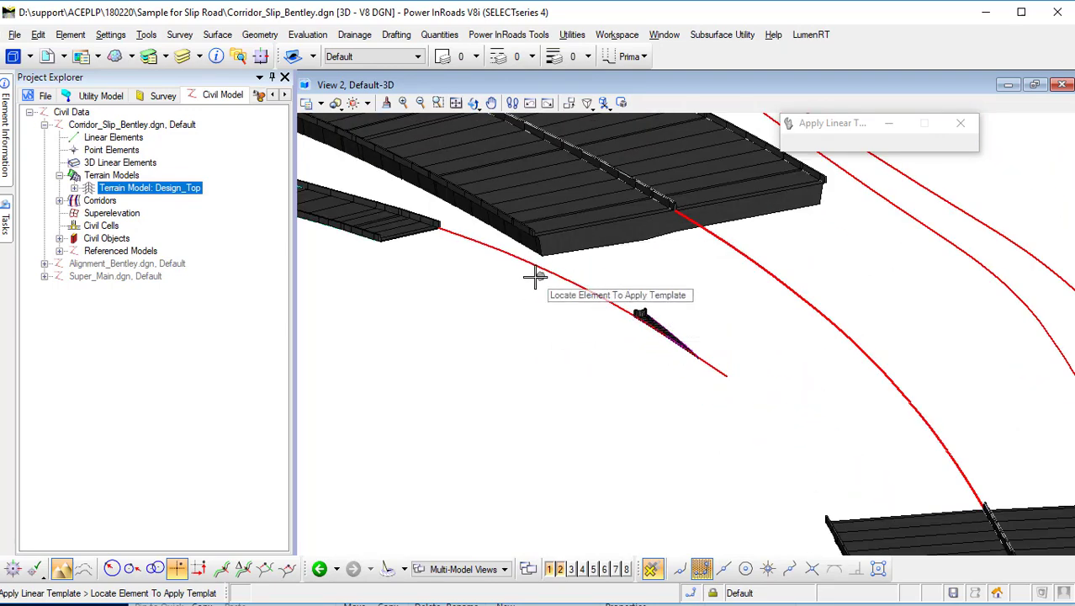
click(1035, 85)
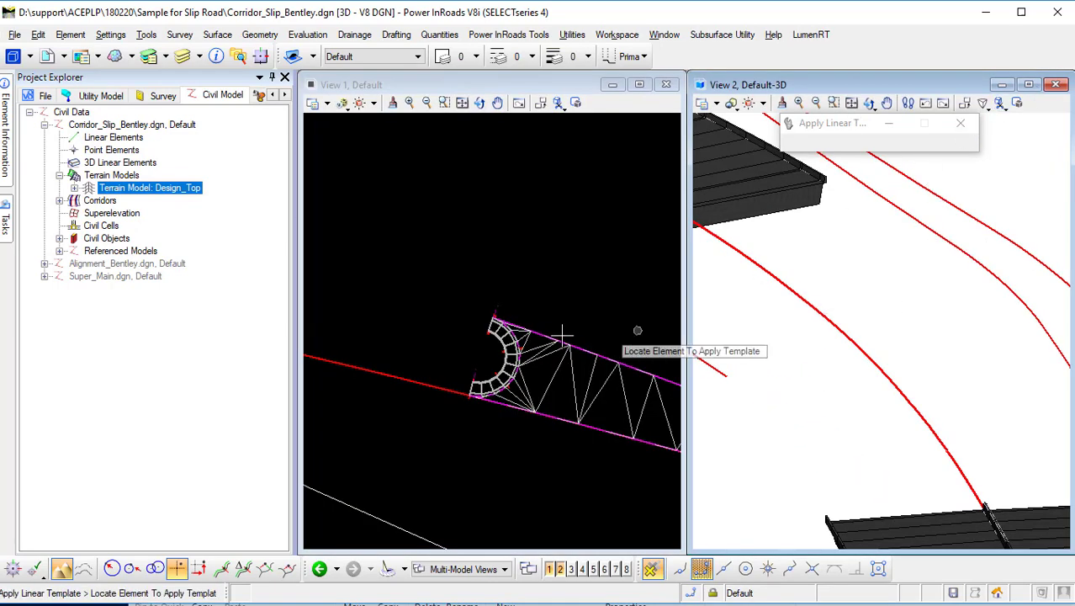
scroll(562, 335, down, 4)
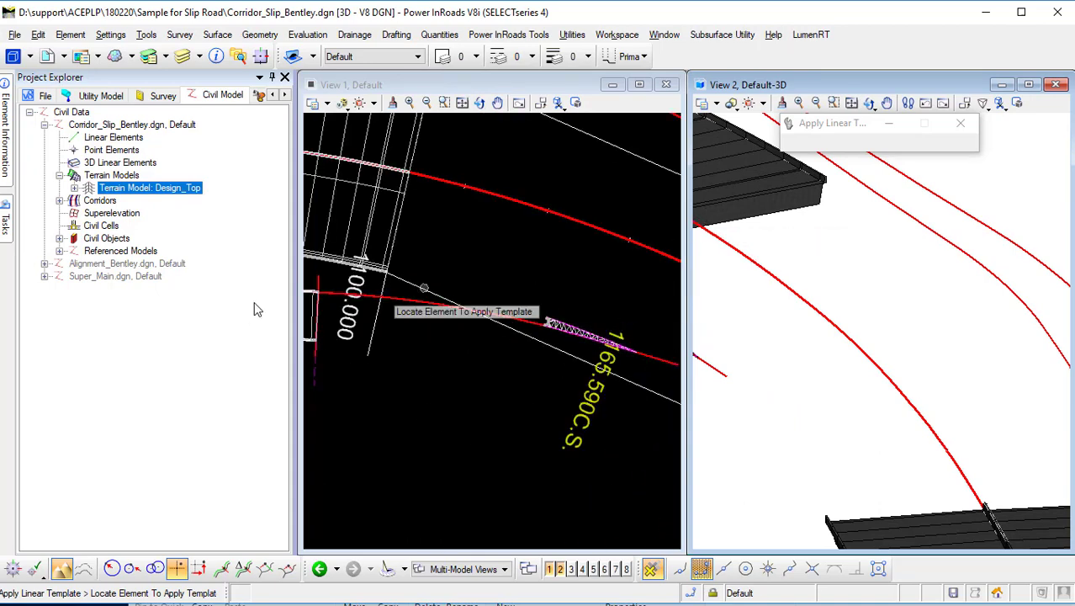
Leave the template tool and select the Slip A_Barrier_R template drop at the slip road nose.
mouse_move(6, 219)
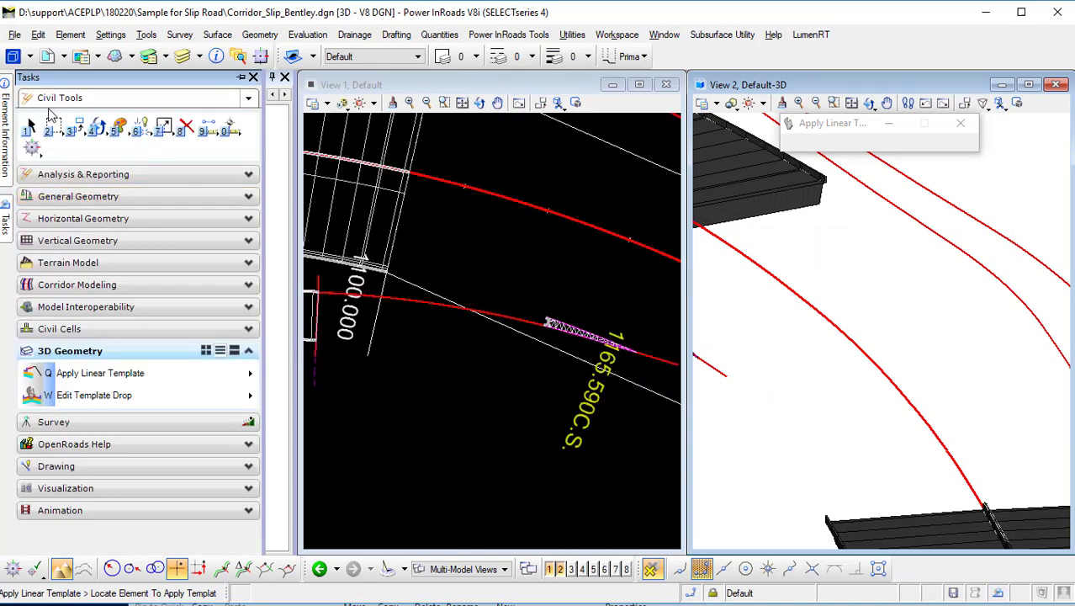
click(31, 126)
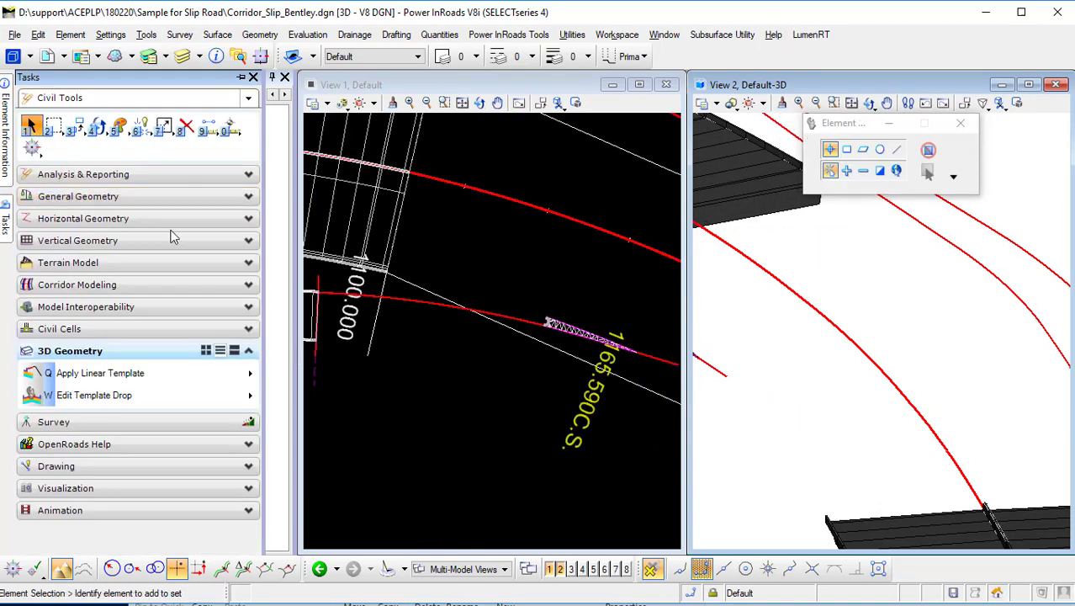
click(314, 380)
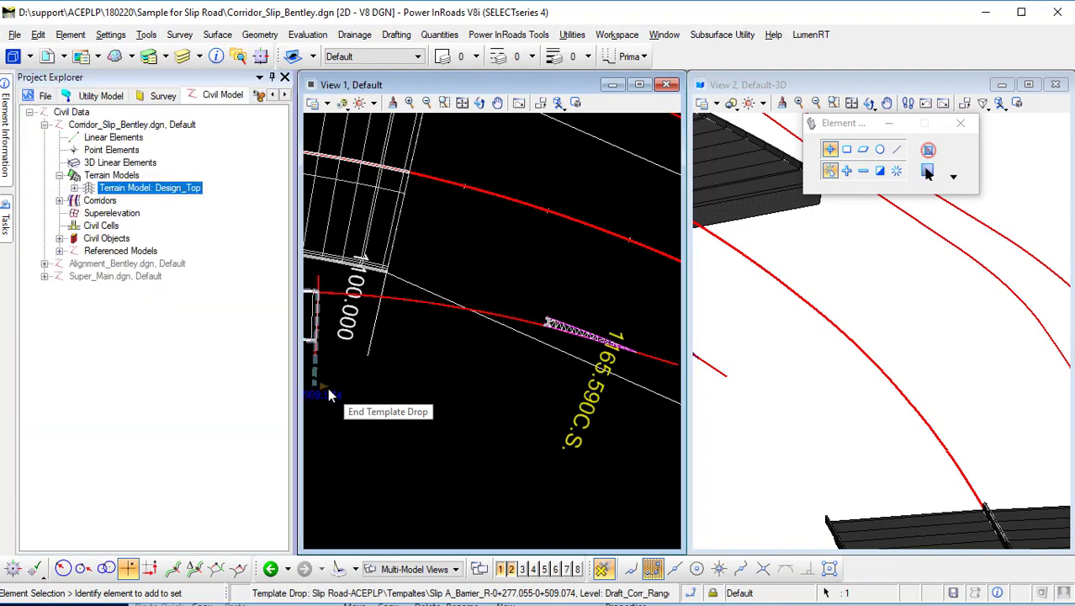
scroll(551, 334, up, 3)
scroll(551, 334, up, 2)
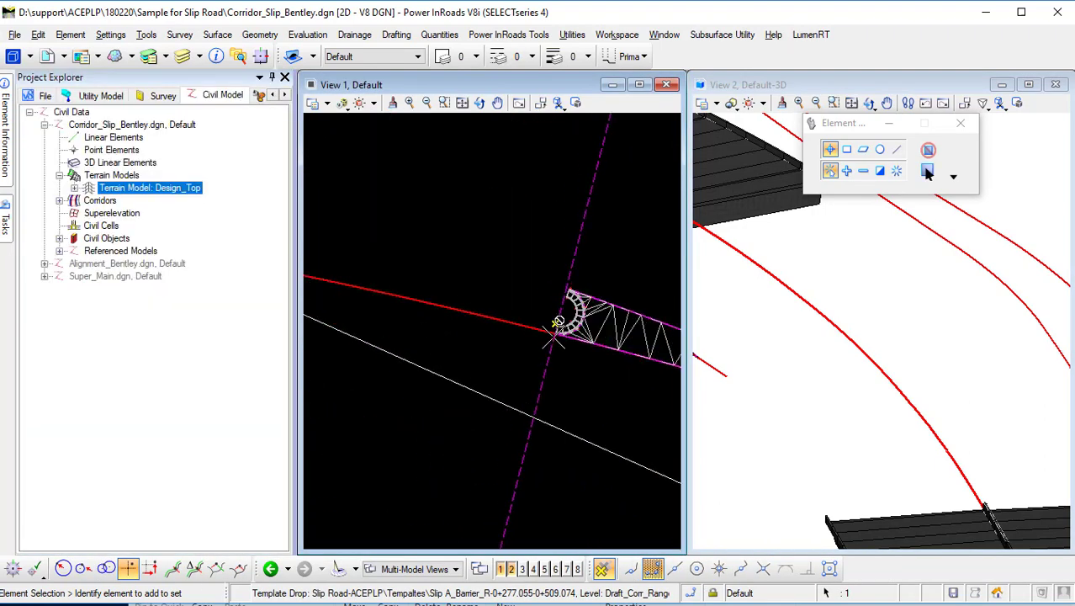
scroll(552, 329, down, 1)
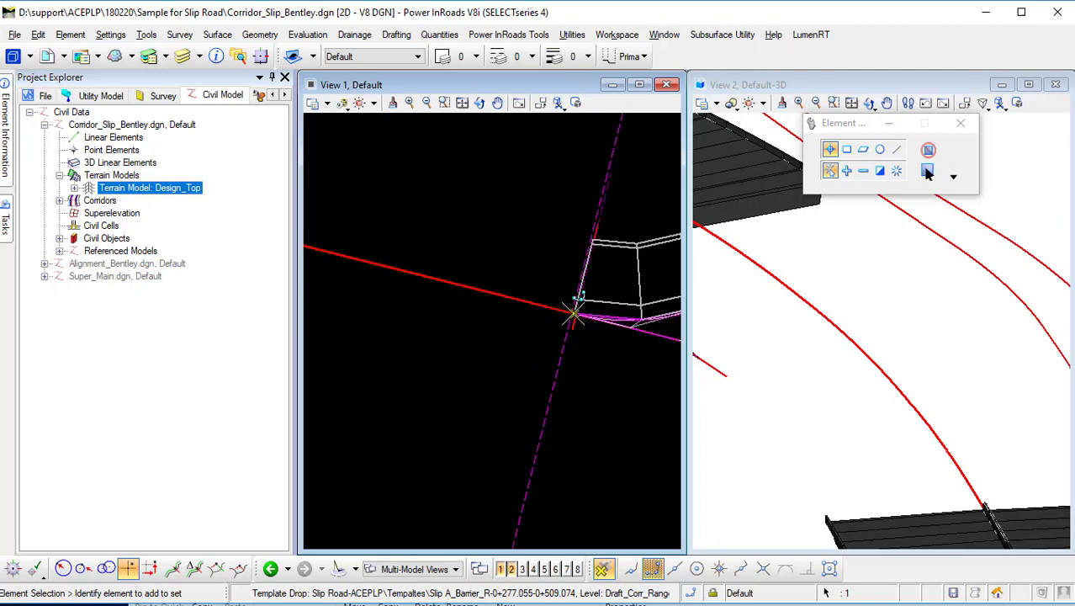
Select the Main Road template drop and snap its end handle to the slip road nose point.
click(573, 315)
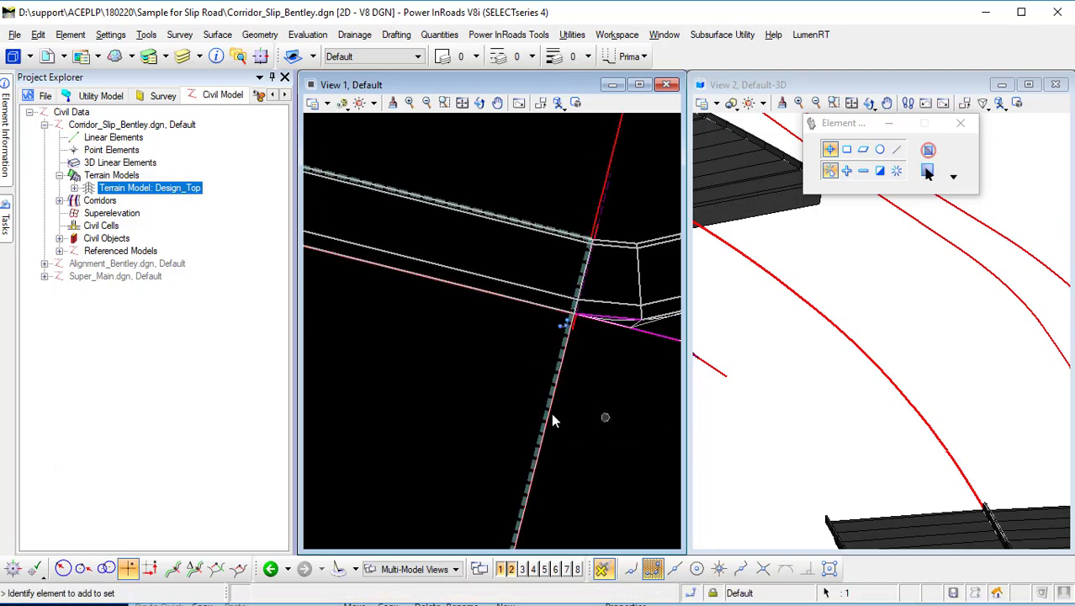
scroll(553, 419, down, 3)
scroll(471, 393, up, 2)
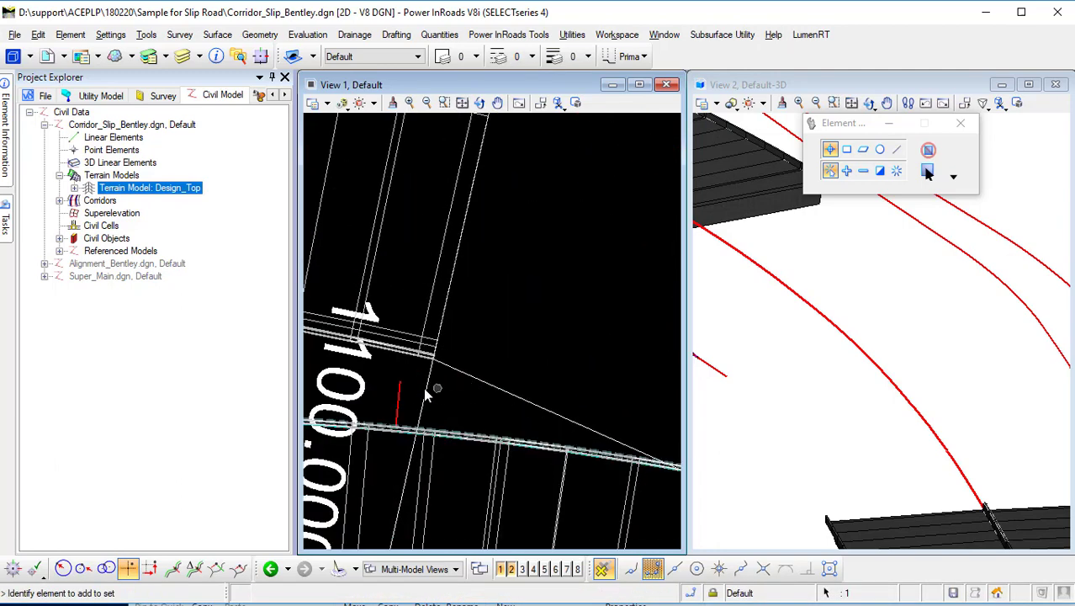
scroll(430, 386, down, 3)
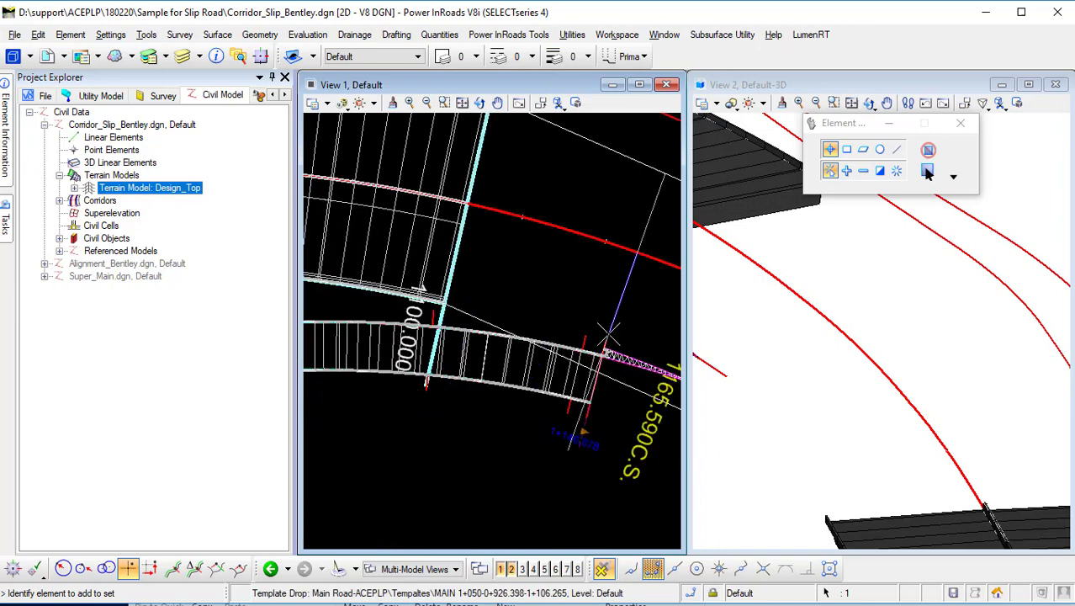
scroll(603, 347, up, 3)
scroll(600, 343, down, 2)
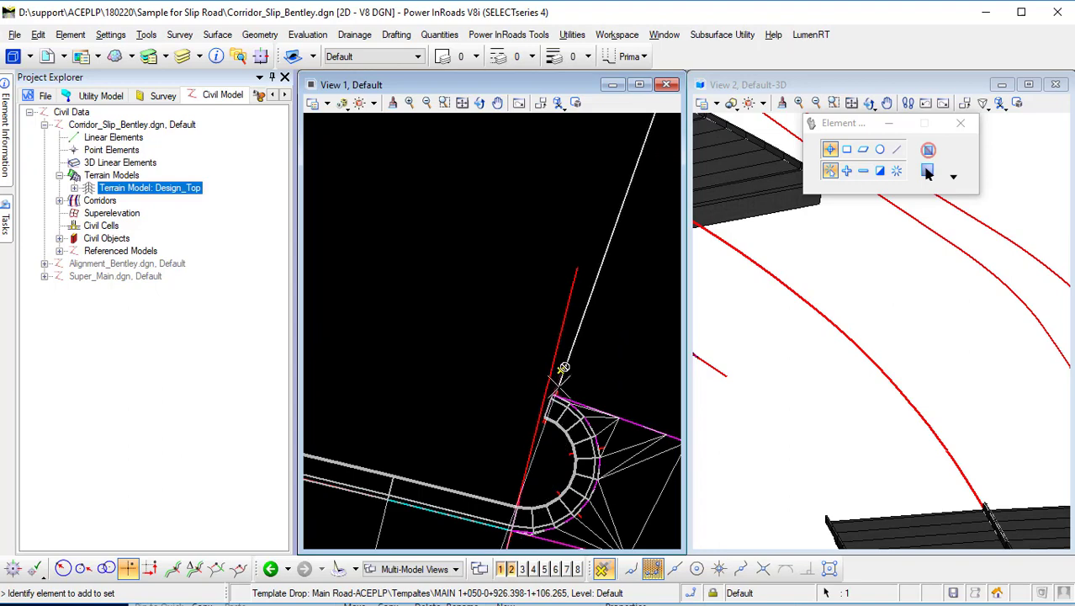
click(552, 394)
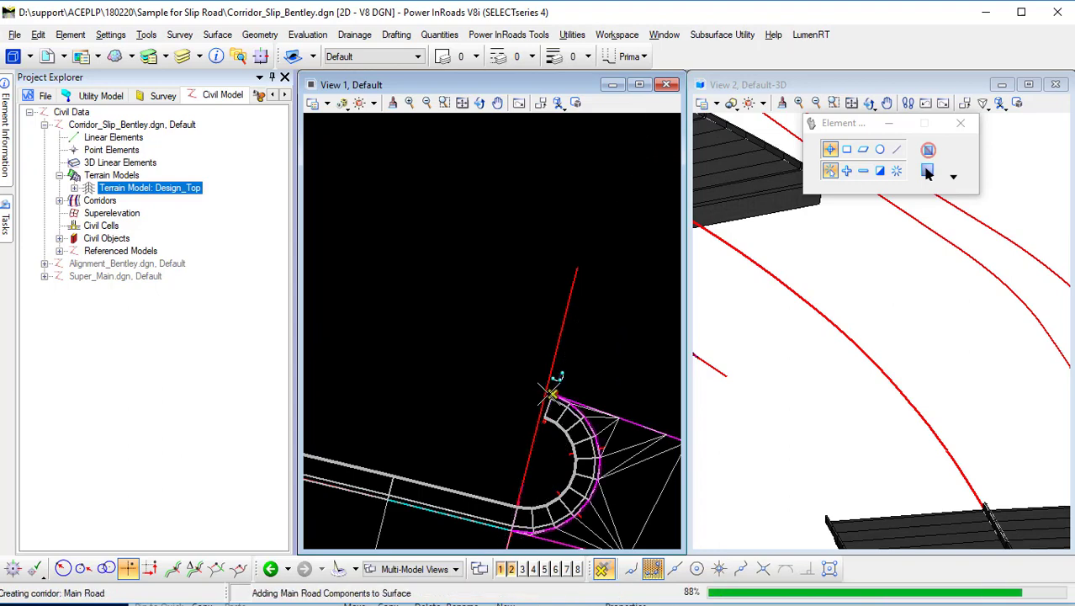
Inspect the updated Main Road corridor around the slip road nose in the plan and 3D views.
scroll(757, 372, down, 2)
scroll(757, 366, up, 4)
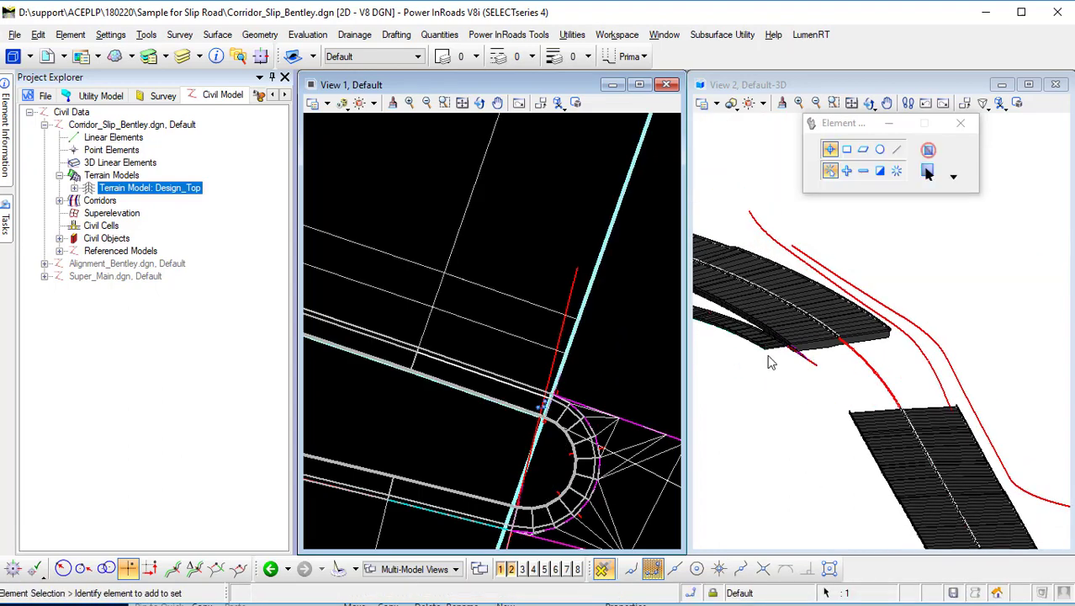
scroll(847, 333, up, 1)
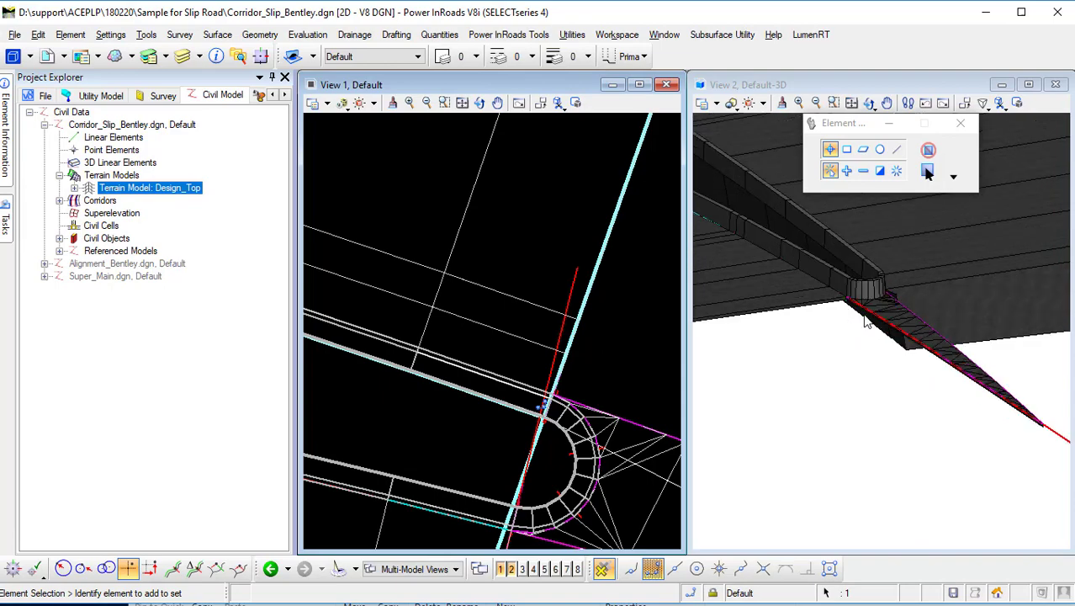
scroll(838, 378, down, 3)
scroll(504, 399, down, 5)
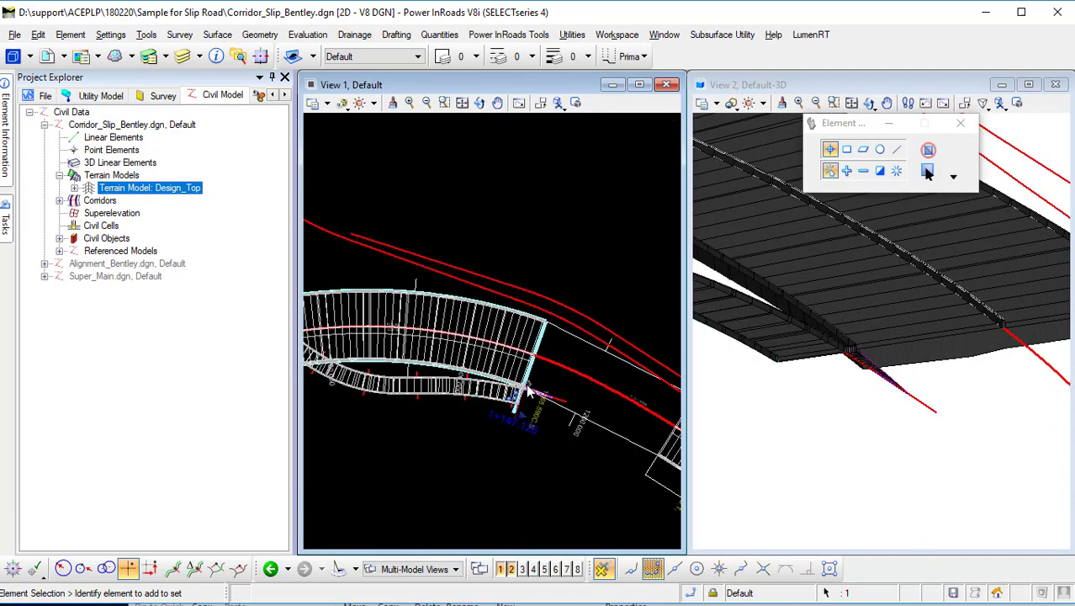
scroll(555, 393, up, 4)
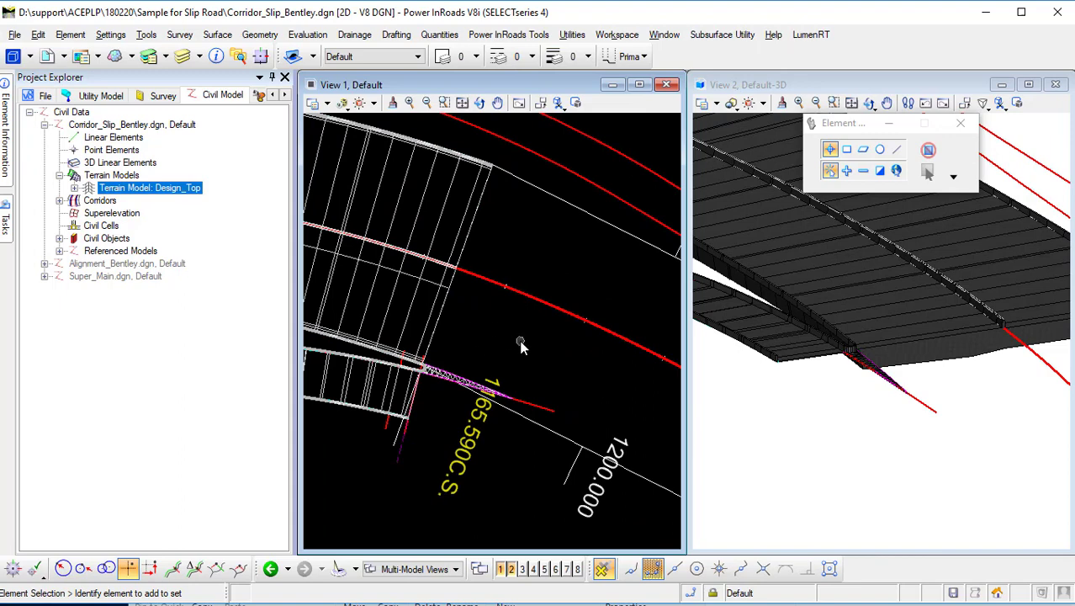
Start Create Template Drop on the Main Road corridor and pick the MAIN 1+050_Merge_R template.
click(6, 221)
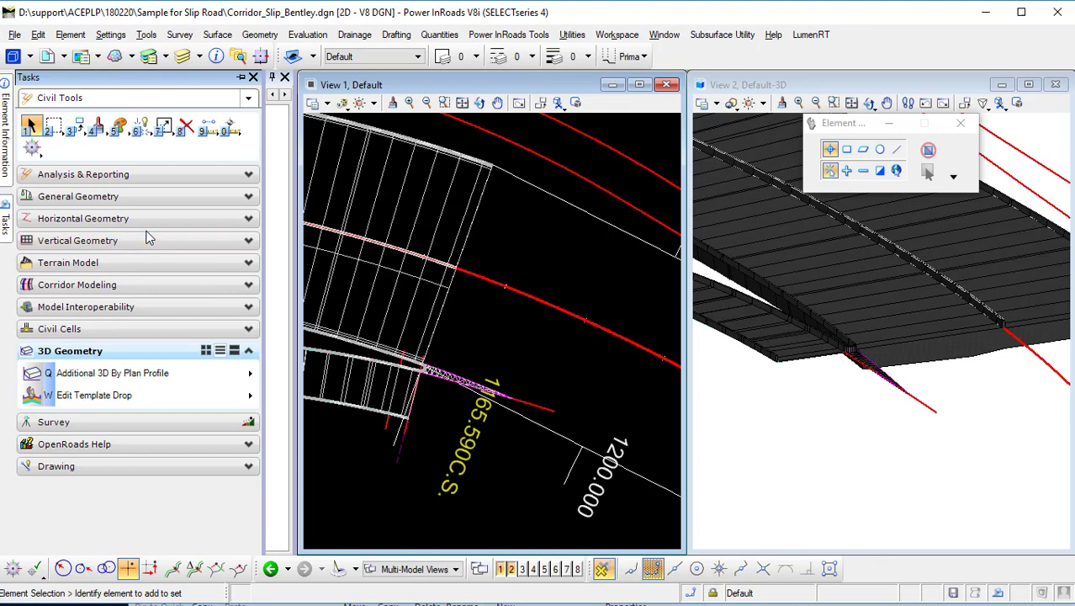
click(143, 286)
click(155, 316)
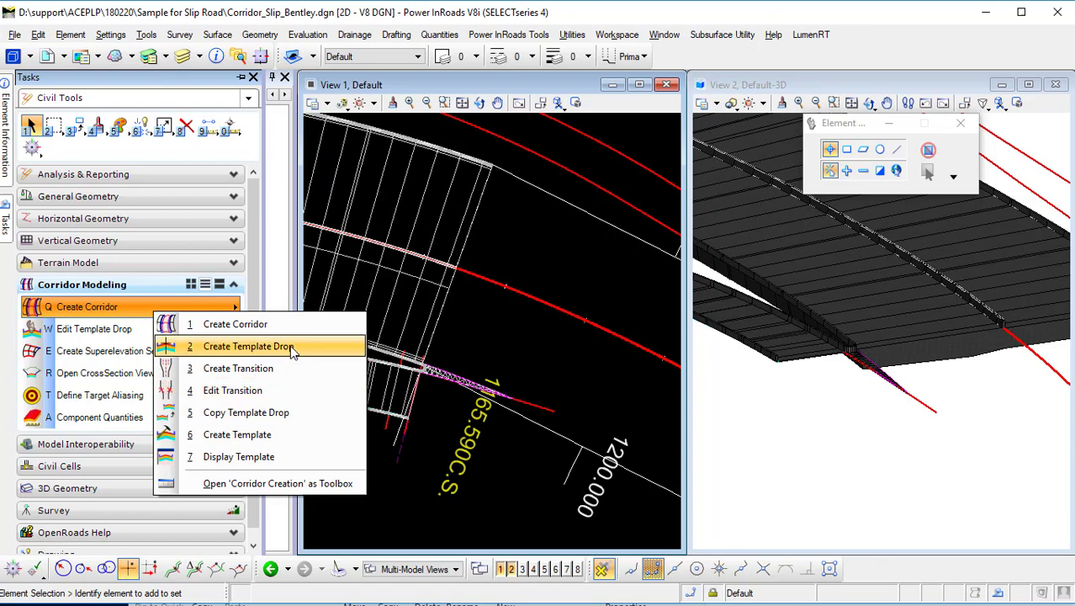
click(292, 346)
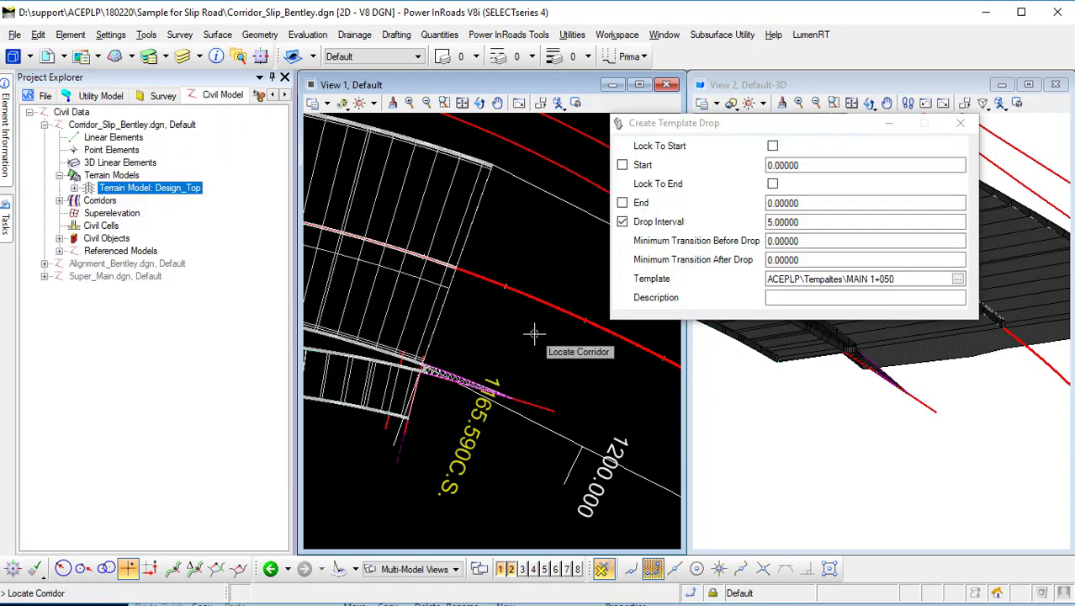
click(434, 320)
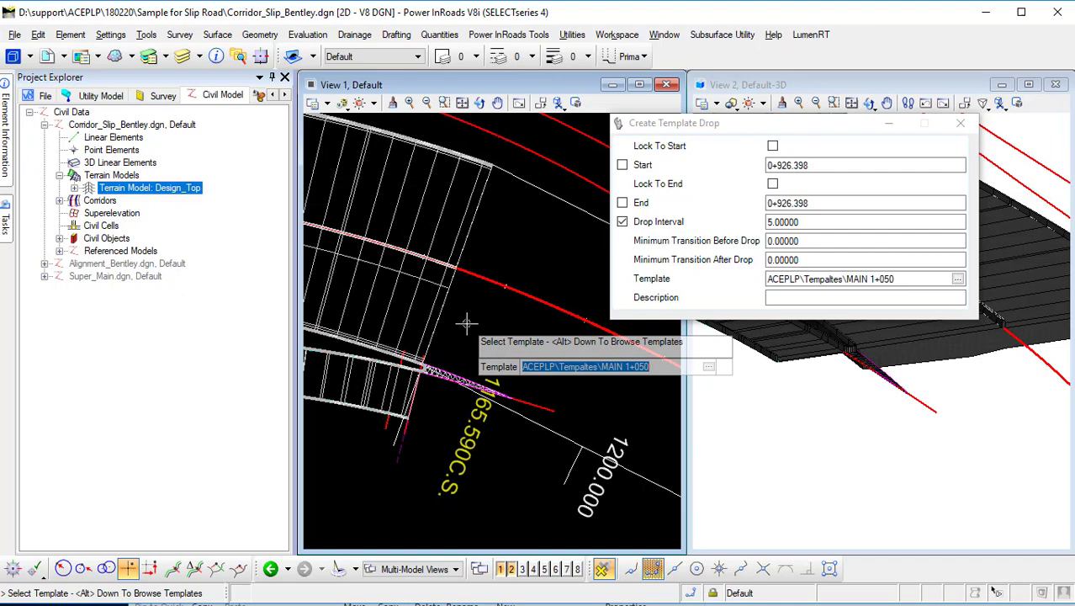
key(alt+Down)
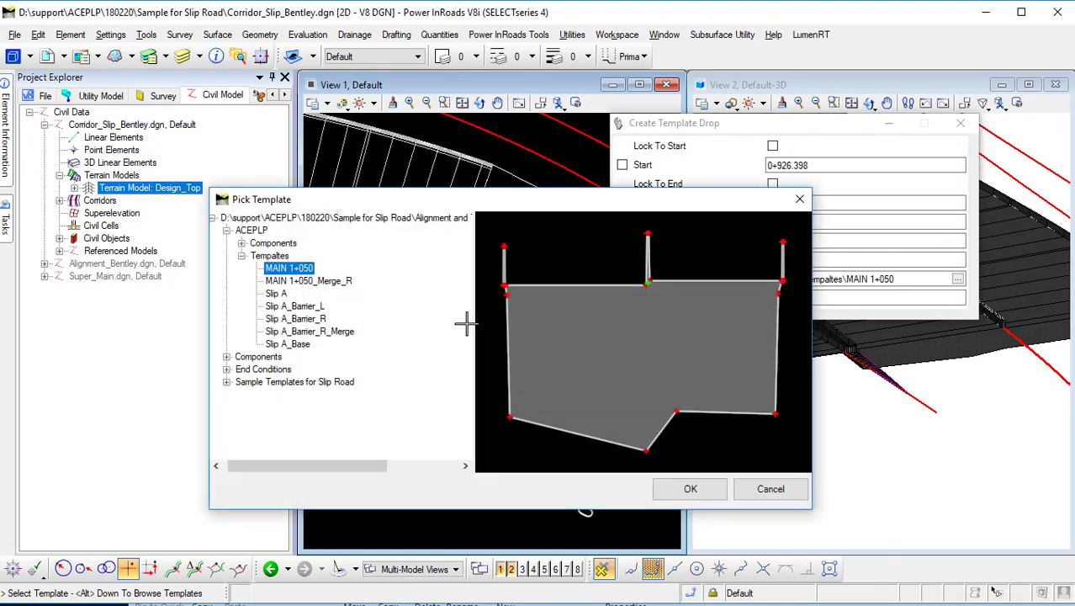
click(329, 281)
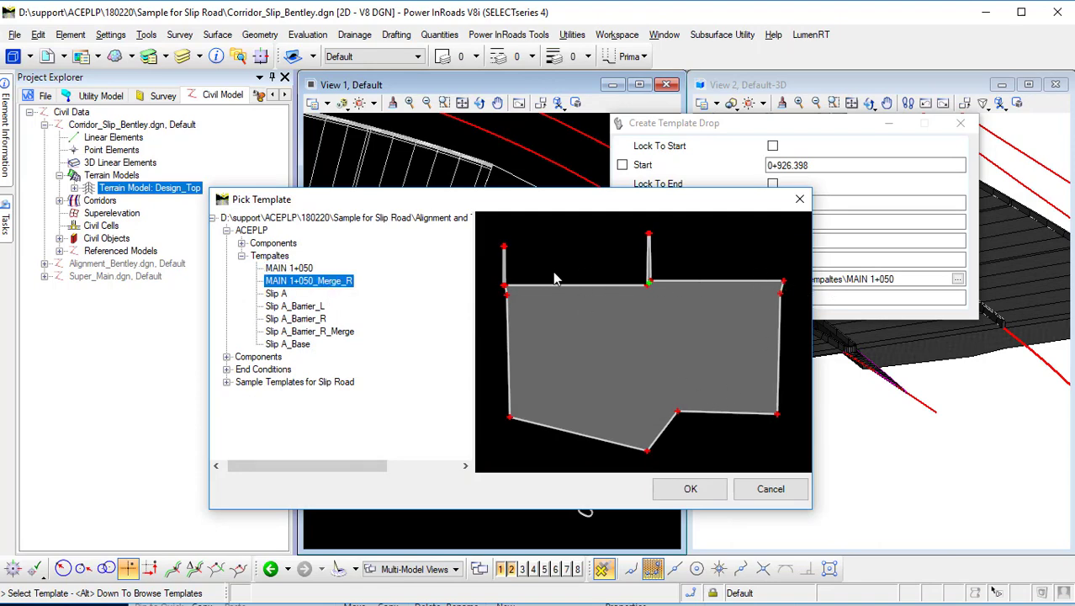
Place the MAIN 1+050_Merge_R drop on the Main Road from station 1+147.126 at the slip road nose to 1+170.762.
click(680, 496)
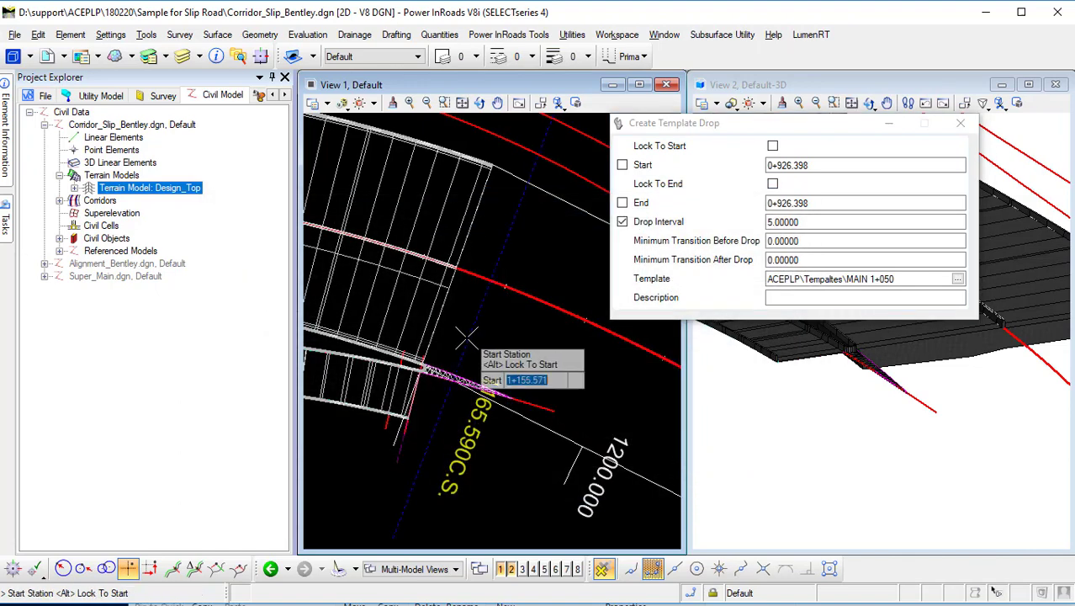
scroll(467, 337, up, 5)
scroll(328, 407, up, 5)
middle_drag(328, 407, 439, 381)
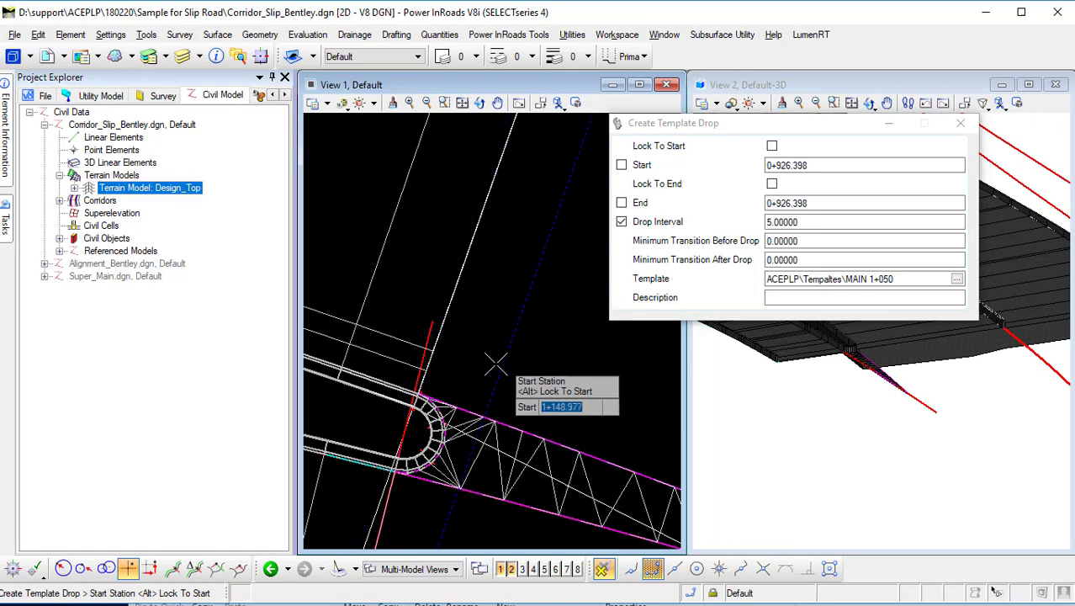
click(418, 393)
scroll(492, 369, down, 4)
scroll(555, 383, up, 4)
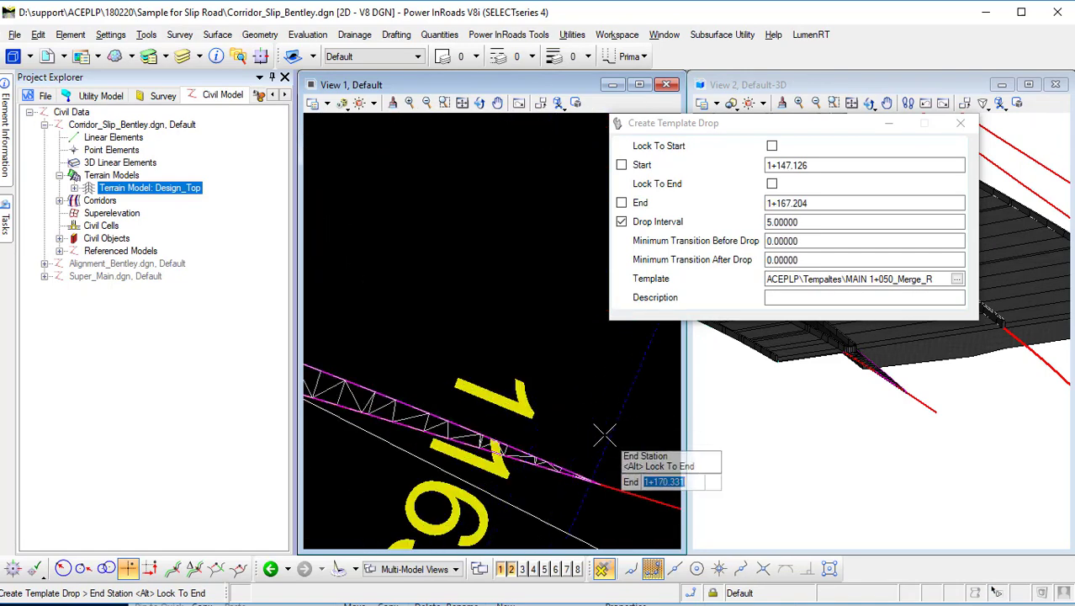
middle_drag(603, 435, 437, 358)
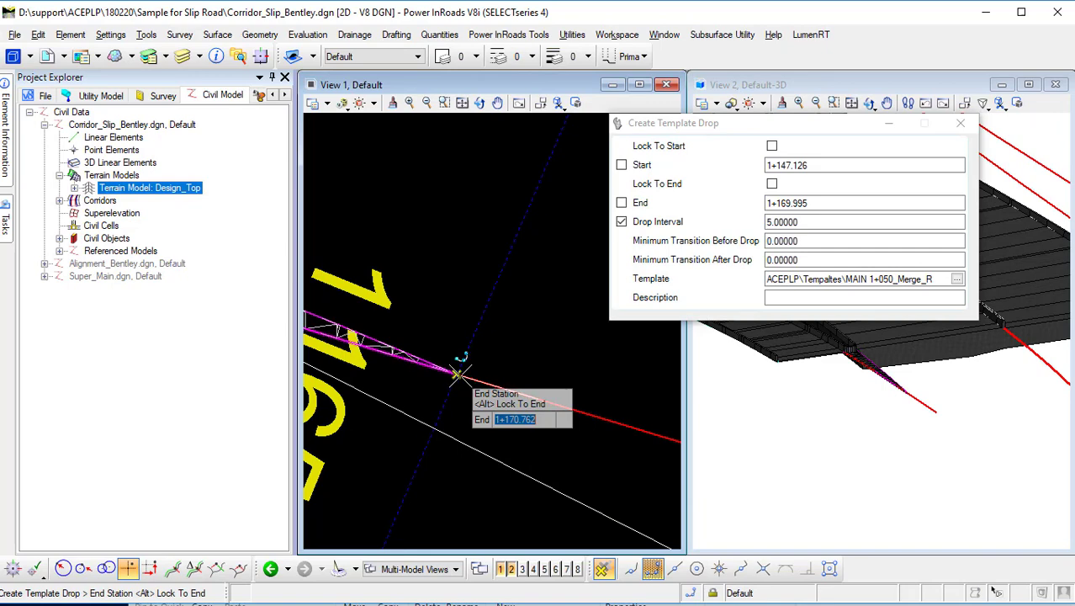
click(459, 373)
click(506, 286)
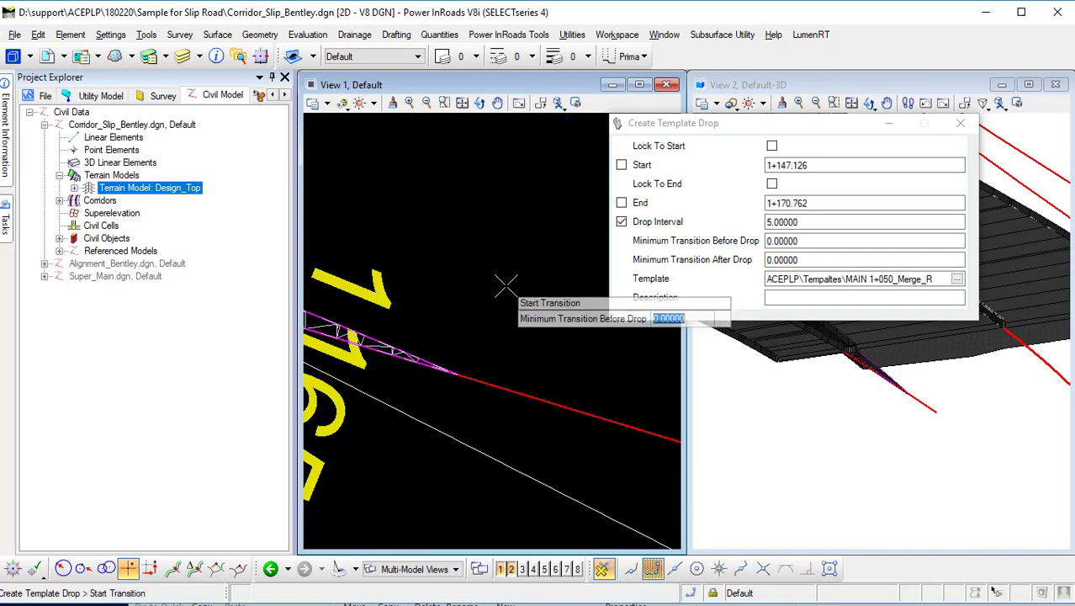
click(506, 286)
click(506, 286)
click(505, 286)
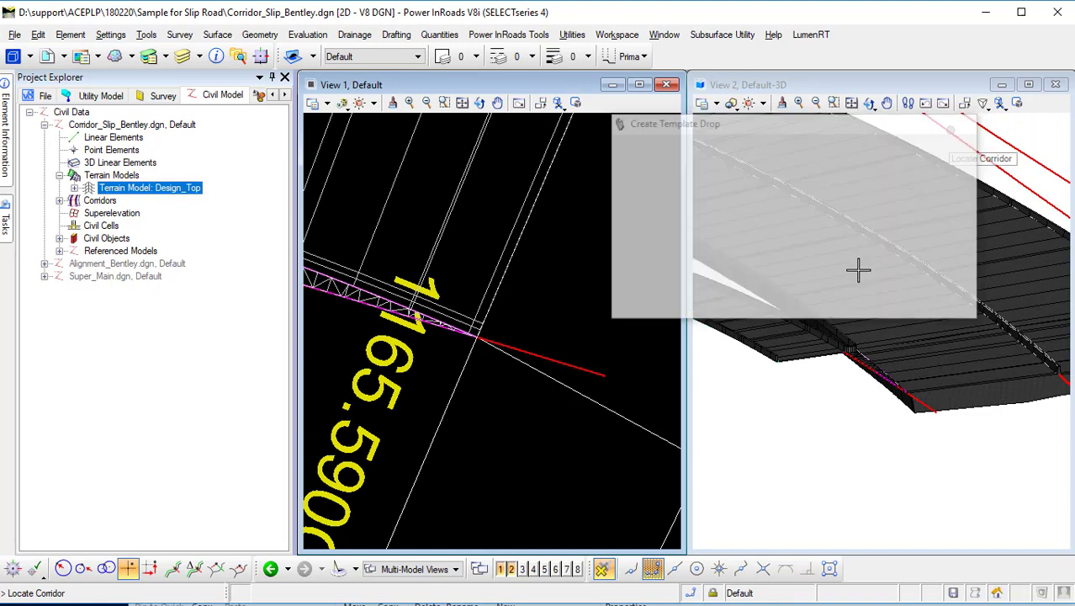
Start a template drop on the slip road corridor and pick the Slip A_Barrier_R_Merge template.
scroll(826, 359, up, 5)
middle_drag(976, 375, 807, 280)
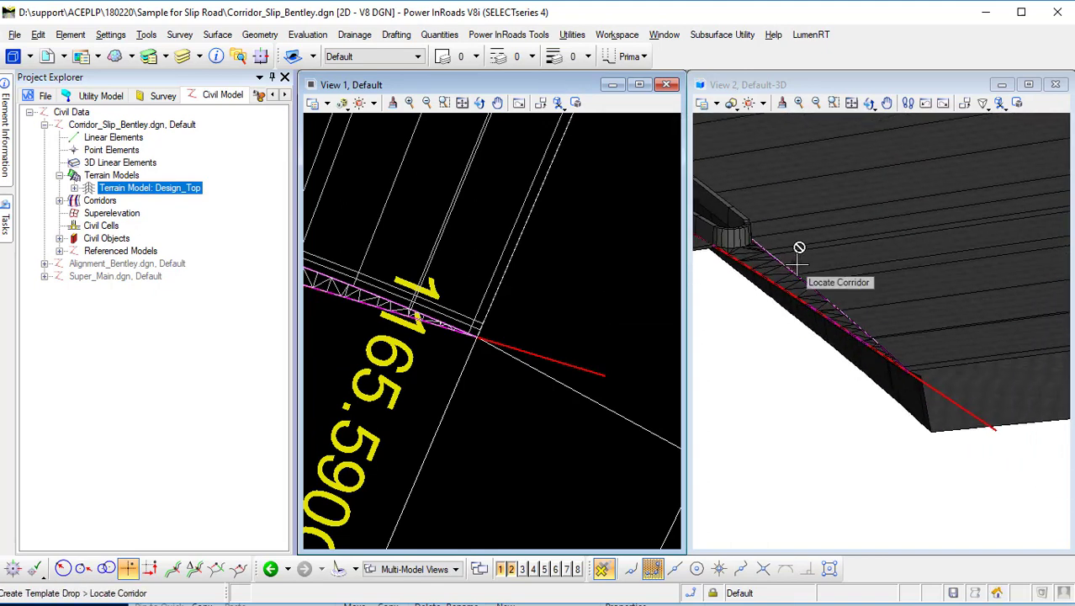
scroll(549, 311, down, 3)
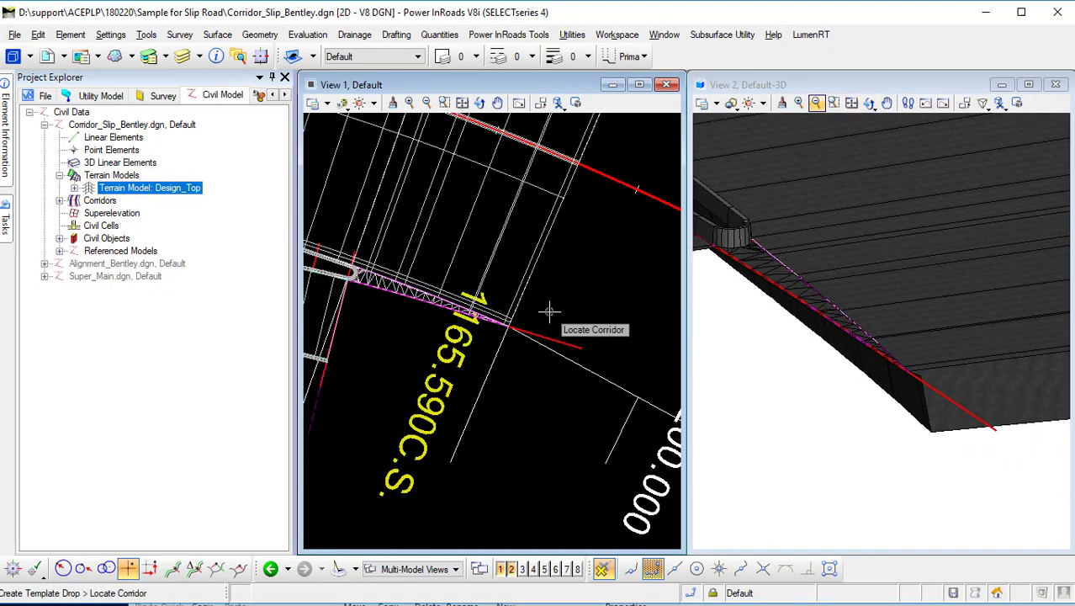
scroll(548, 311, down, 2)
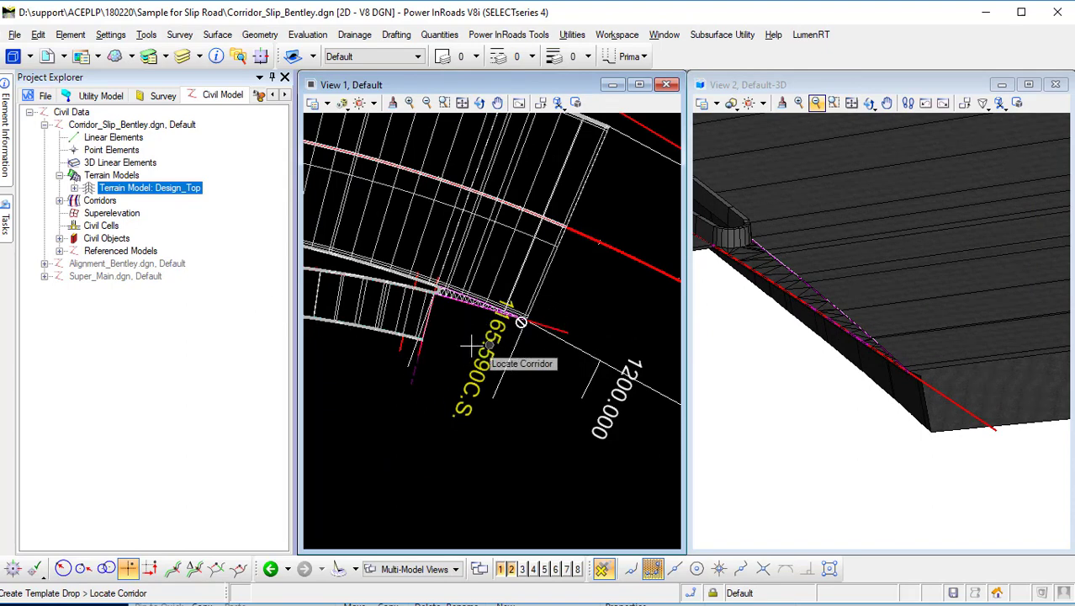
click(393, 375)
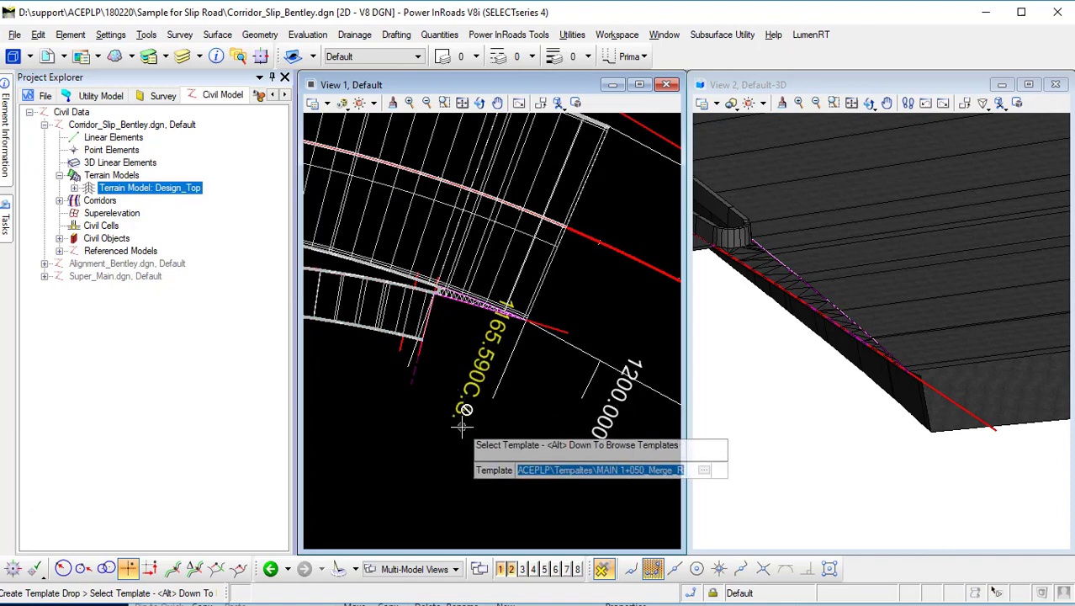
key(alt+Down)
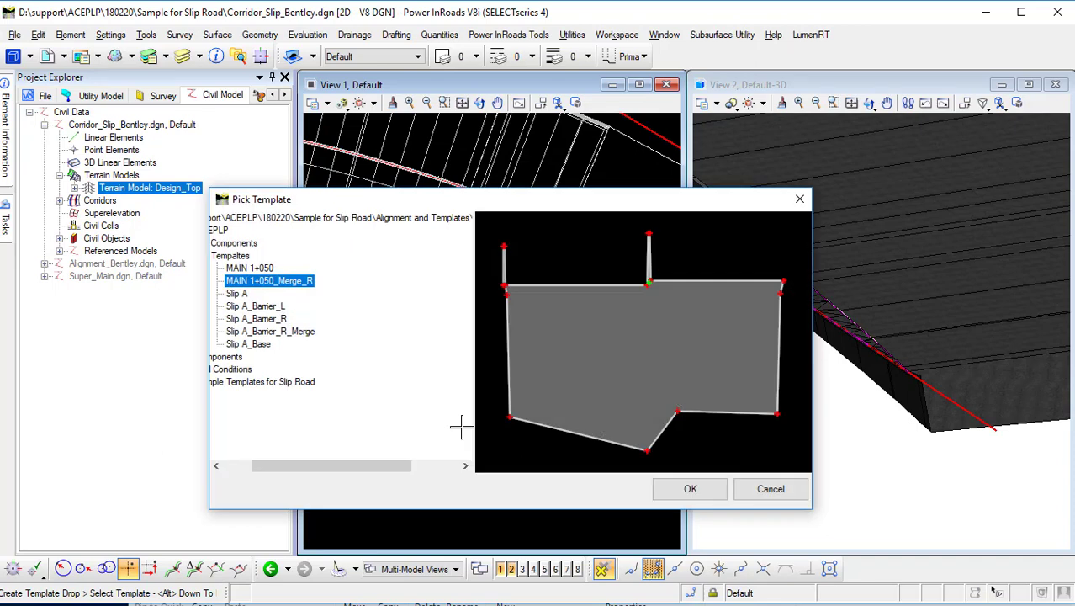
click(276, 332)
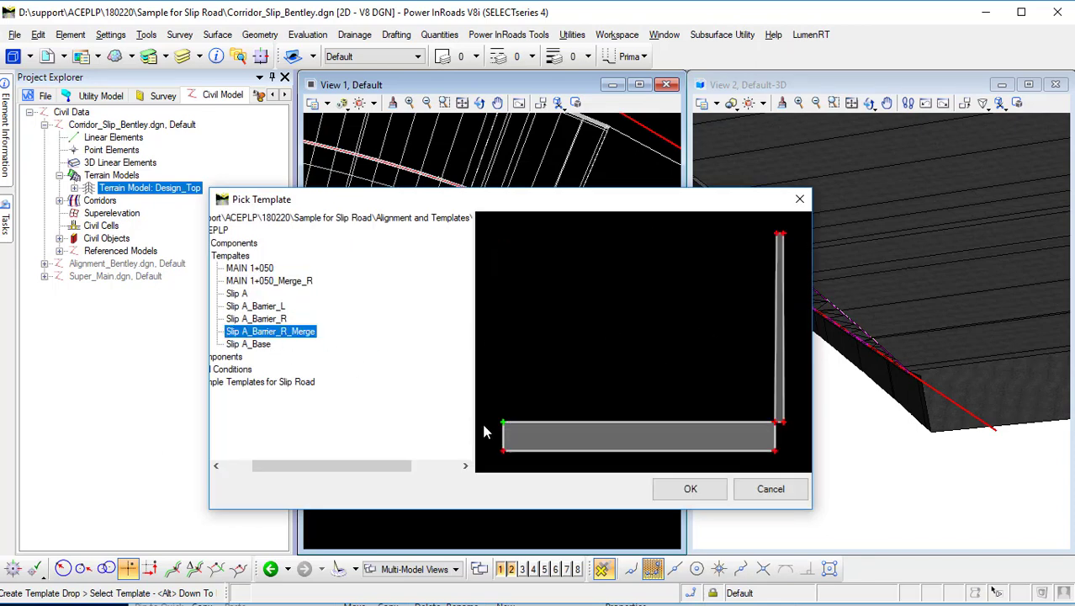
click(689, 489)
Place the Slip A_Barrier_R_Merge drop from station 0+561.783 at the nose to about 0+593.9 and close the tool.
scroll(444, 303, up, 2)
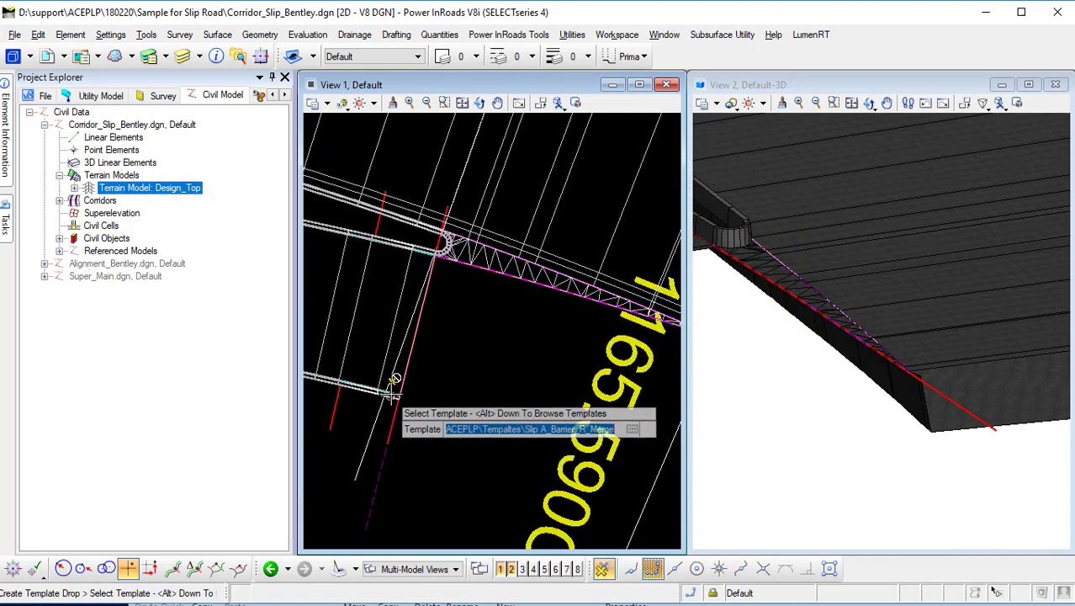
click(457, 369)
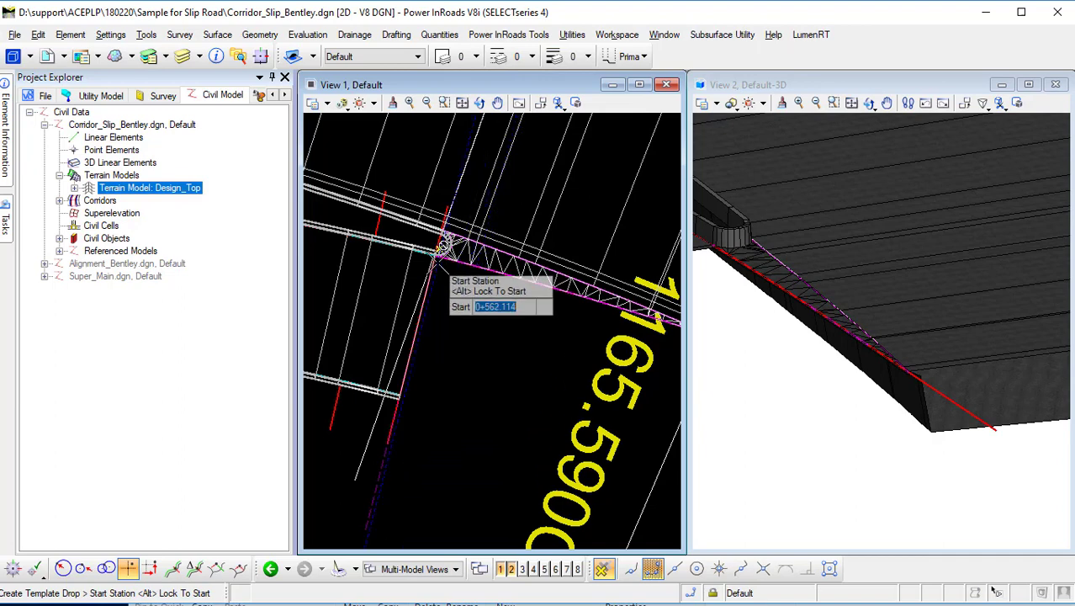
scroll(449, 236, up, 2)
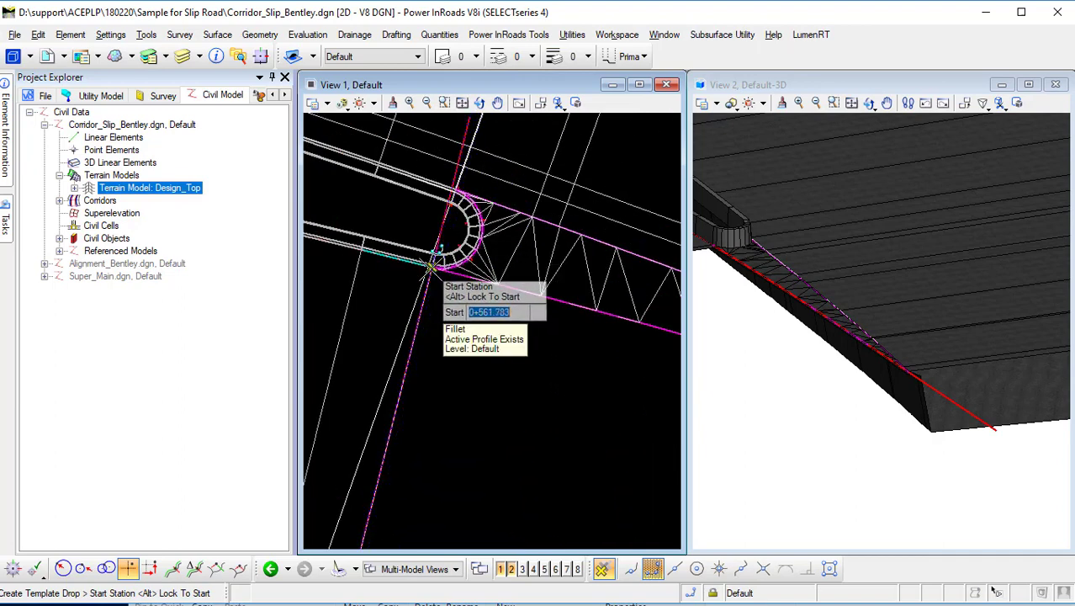
click(430, 272)
scroll(475, 352, down, 2)
scroll(467, 324, down, 2)
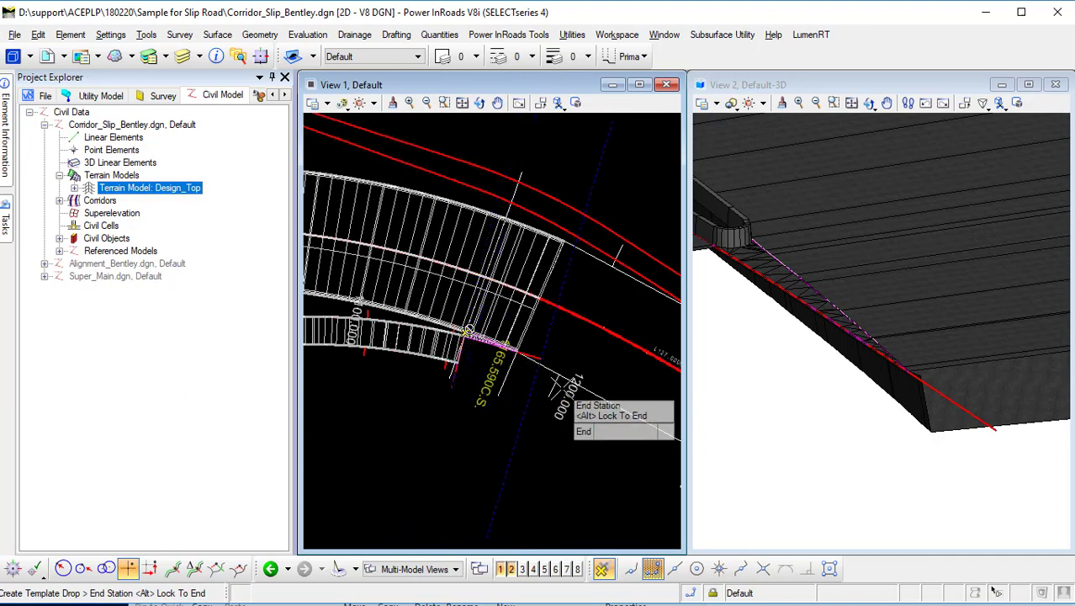
click(559, 366)
click(619, 451)
click(619, 451)
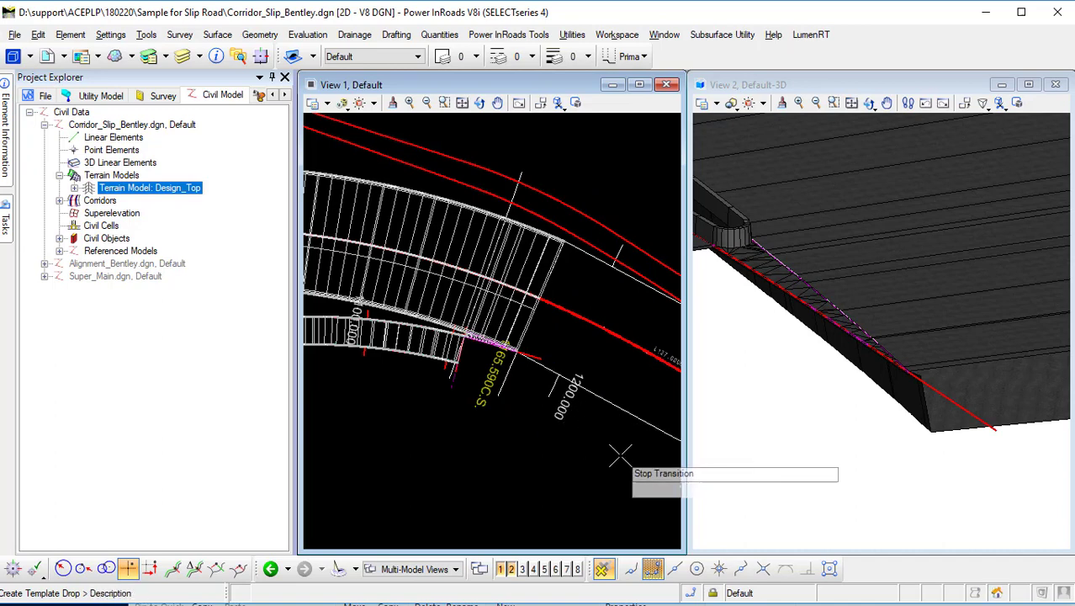
click(619, 452)
click(619, 454)
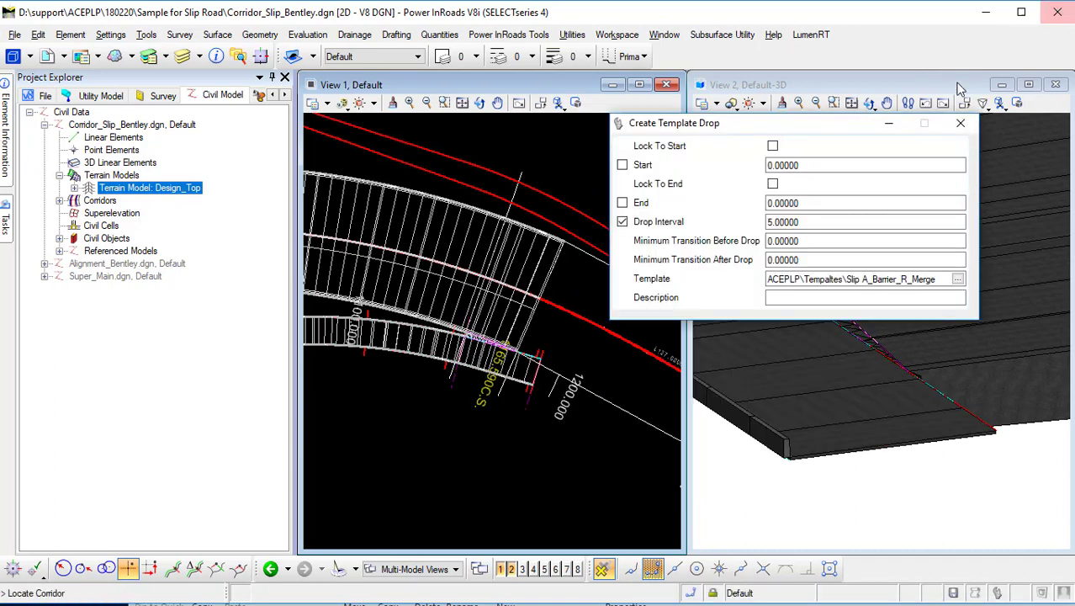
click(961, 123)
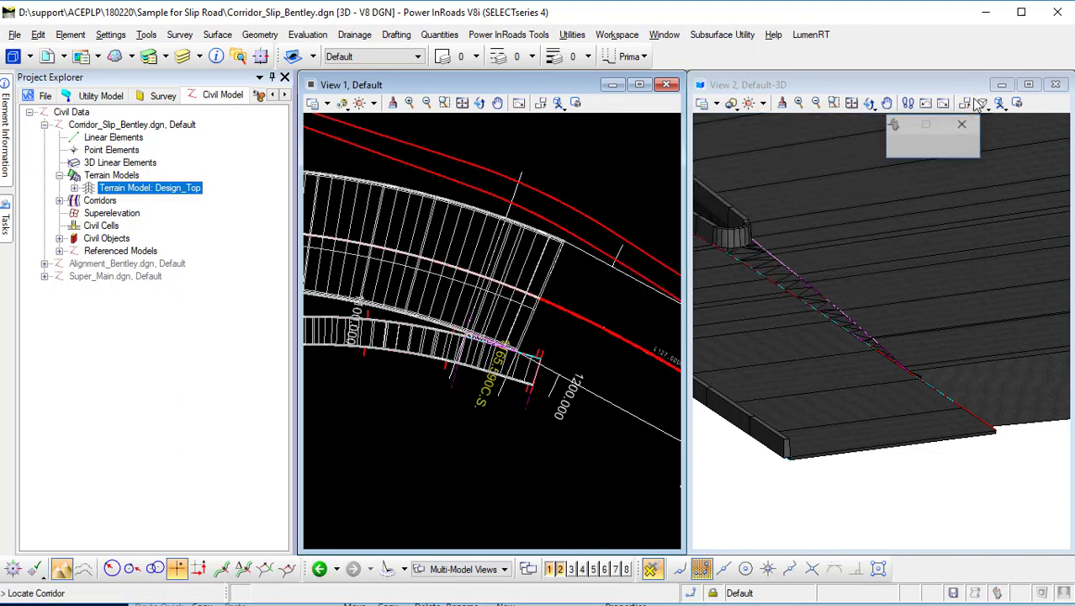
Inspect the new merge barrier drop at the slip road nose in the maximized 3D view and the plan view.
click(1028, 85)
click(961, 123)
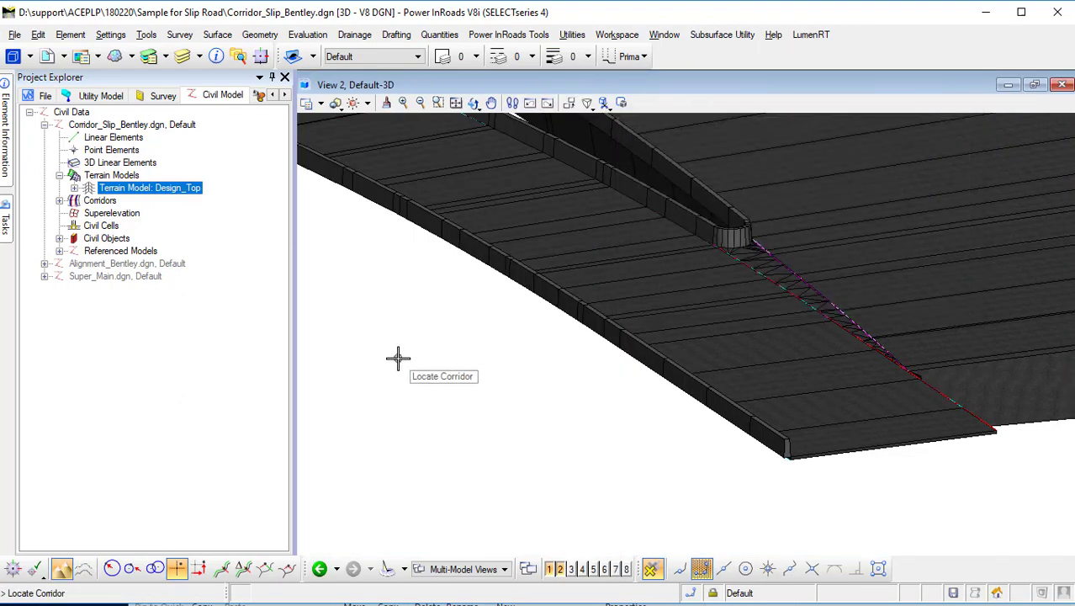
click(473, 102)
click(513, 132)
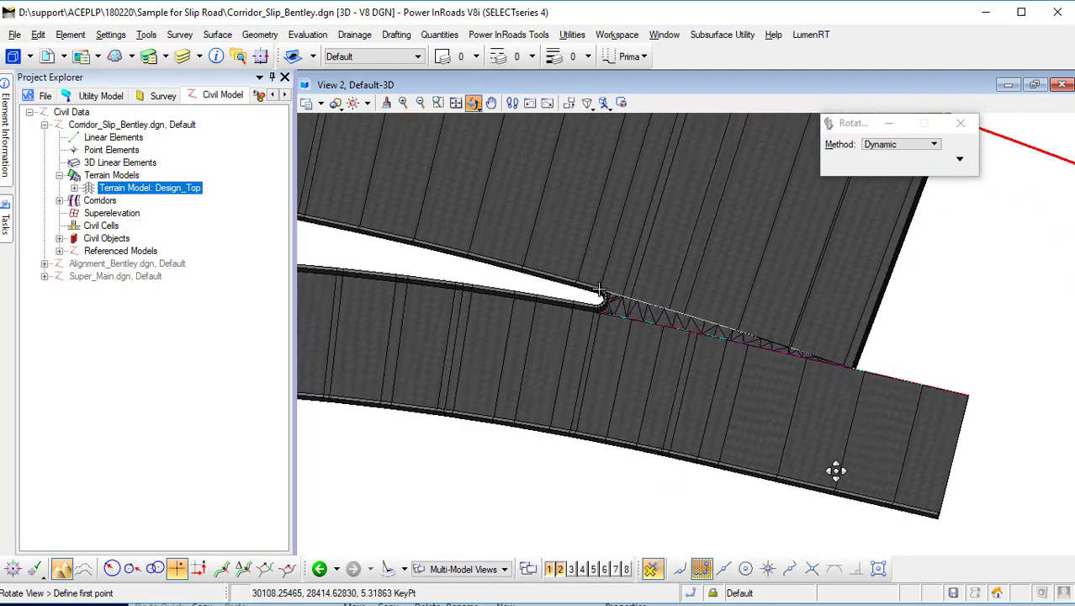
click(760, 388)
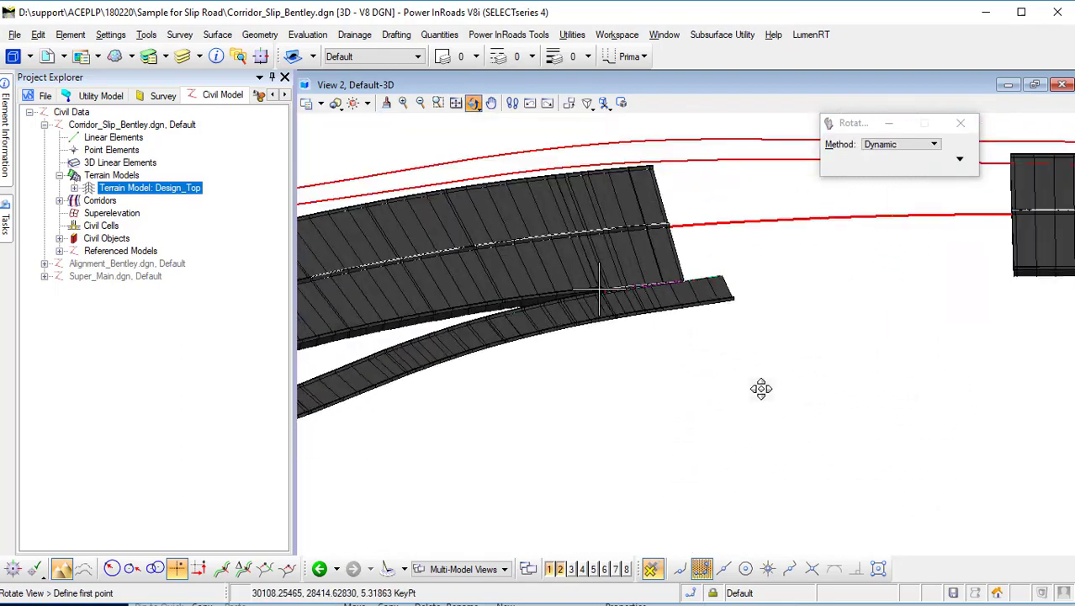
scroll(687, 323, up, 1)
scroll(709, 324, down, 1)
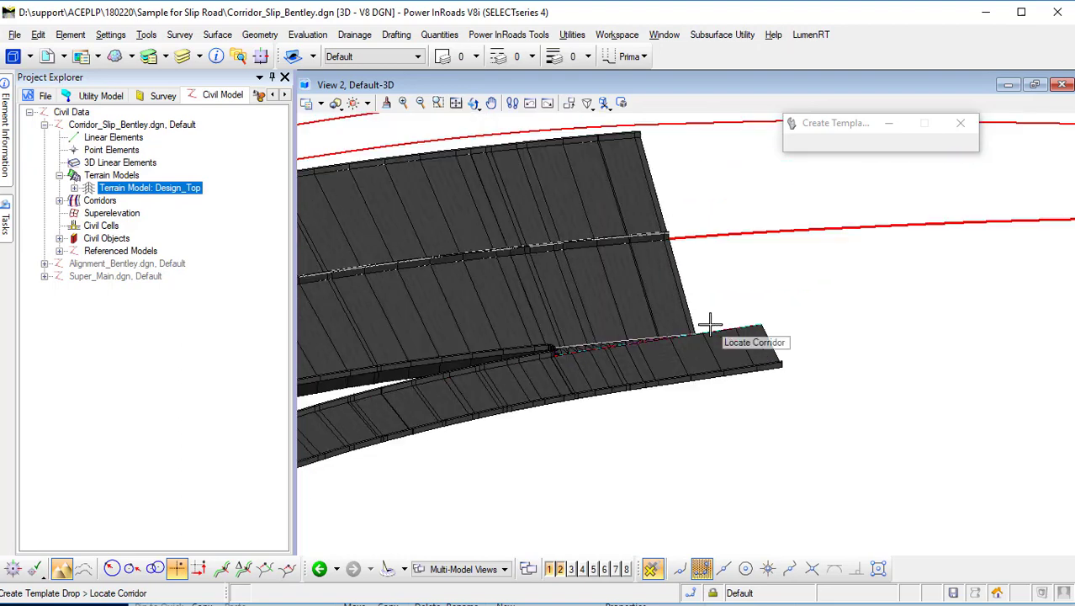
click(1035, 85)
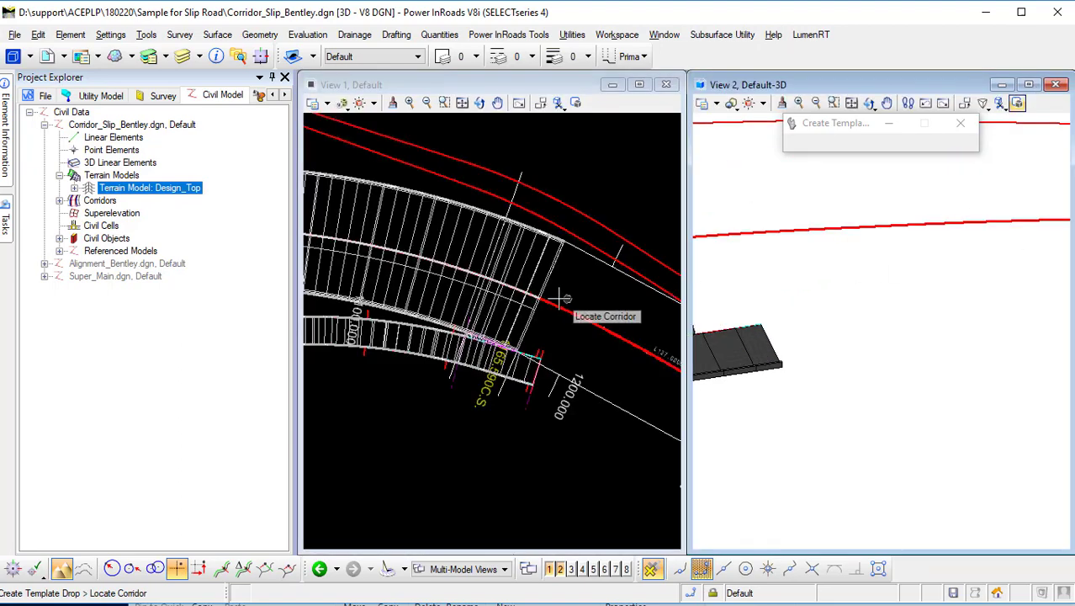
middle_drag(579, 343, 488, 265)
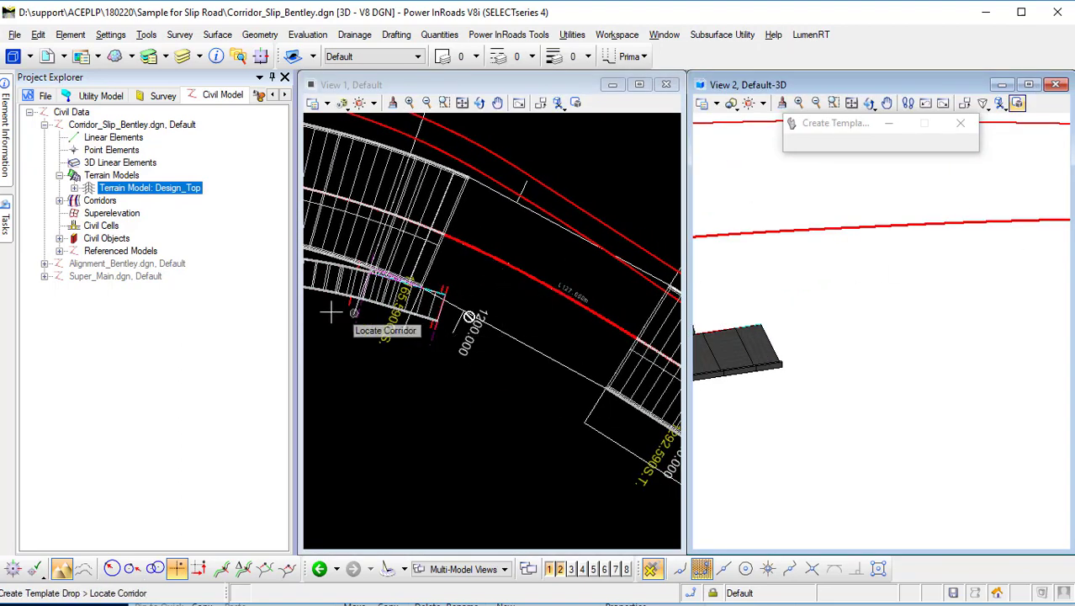
scroll(449, 318, up, 2)
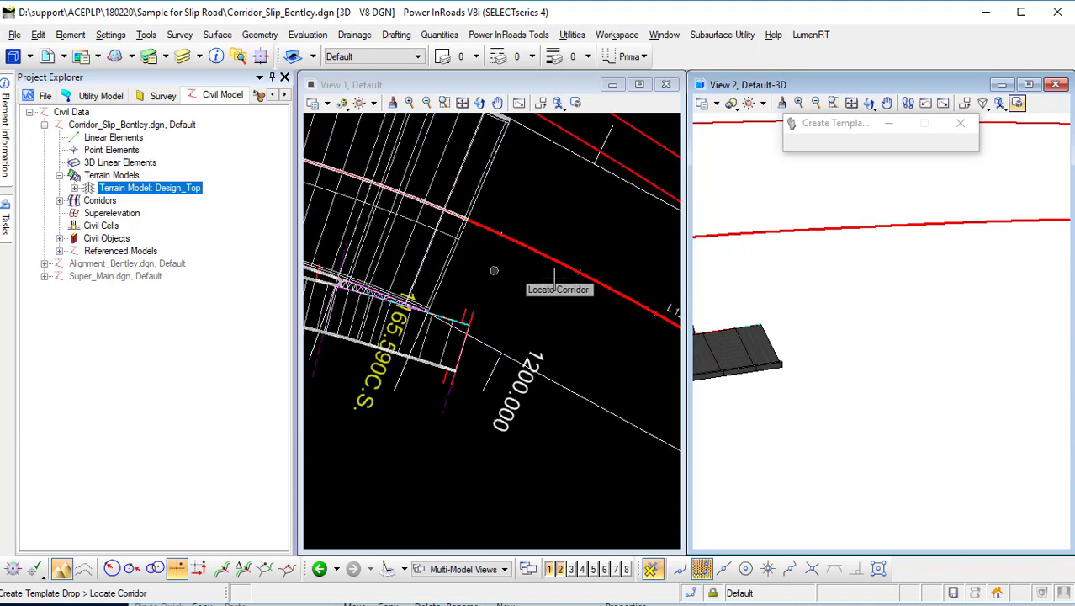
middle_drag(461, 300, 558, 308)
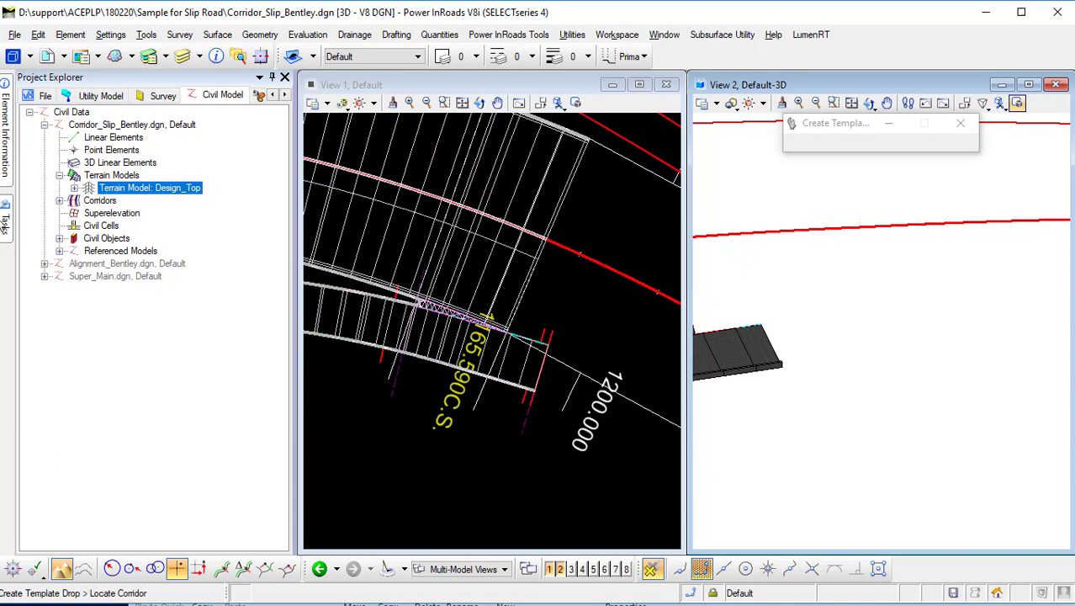
Select the Slip A_Barrier_R template drop at the slip road nose to check its station range.
mouse_move(4, 223)
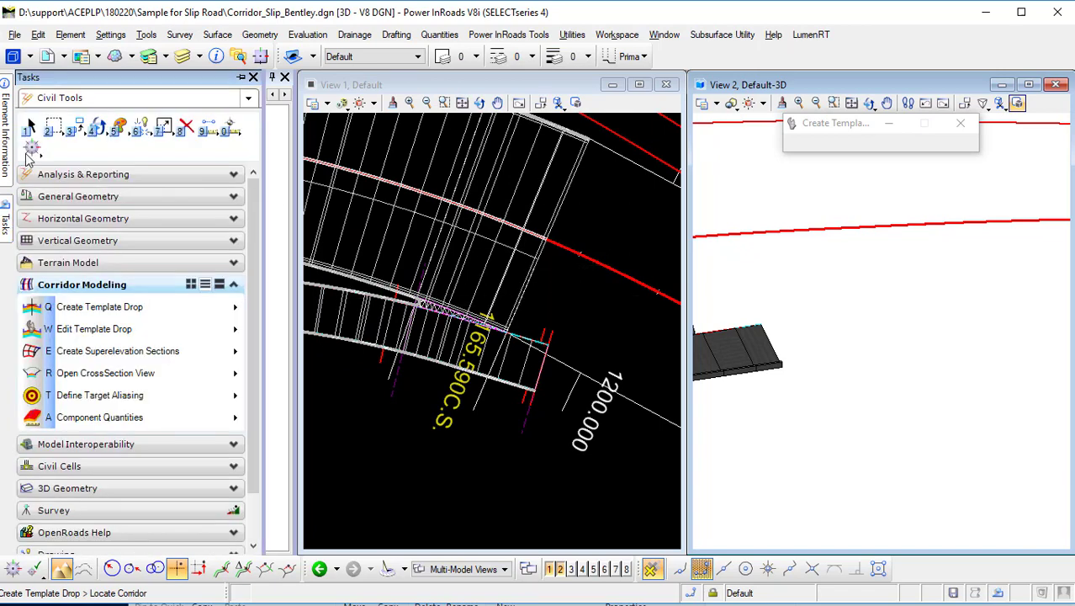
click(34, 126)
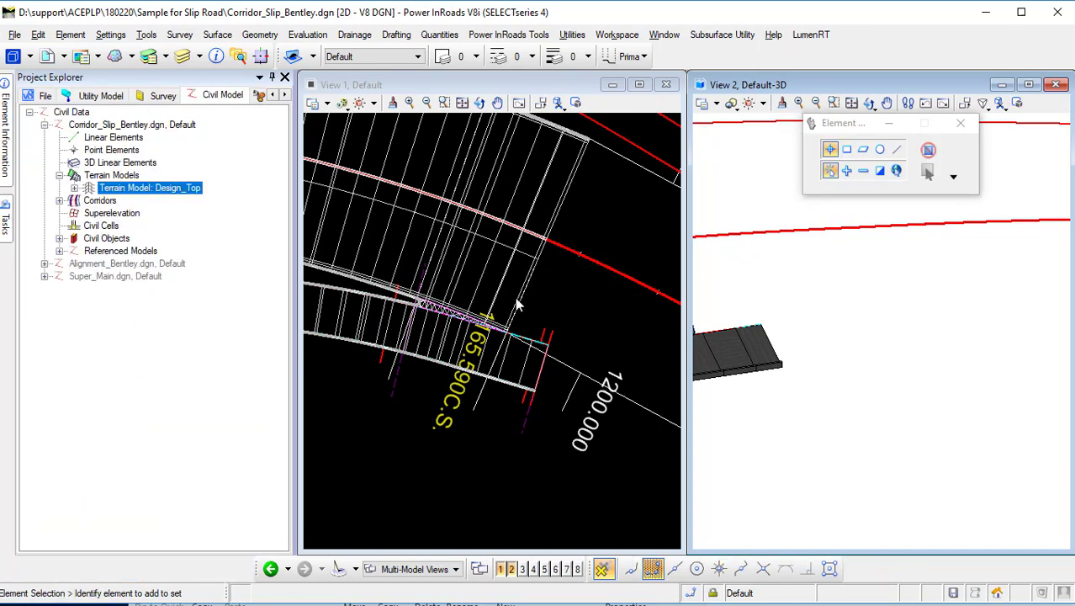
click(523, 302)
scroll(404, 364, up, 2)
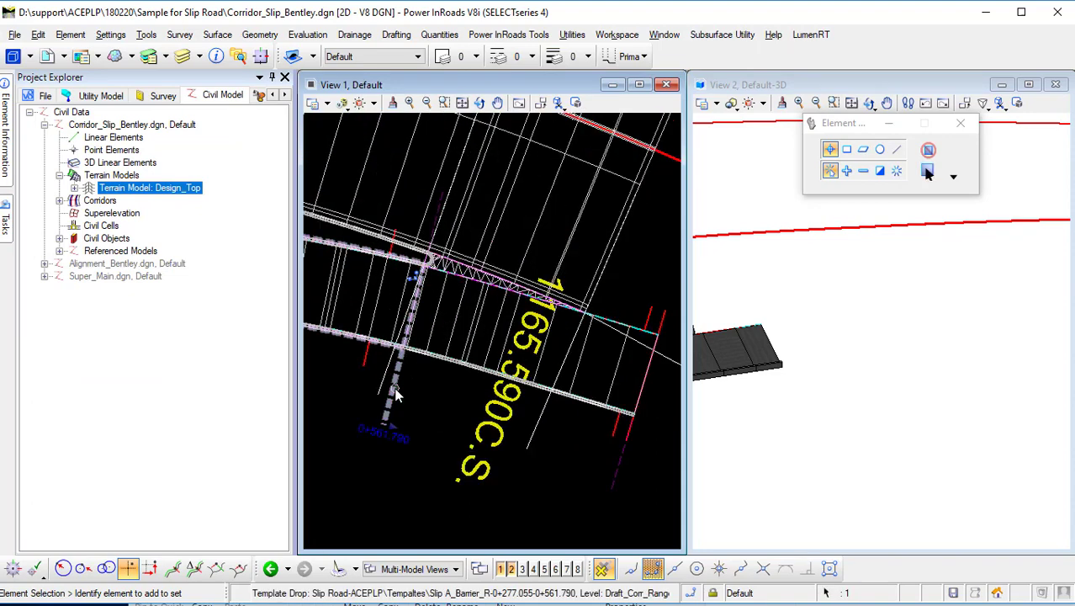
scroll(451, 403, down, 2)
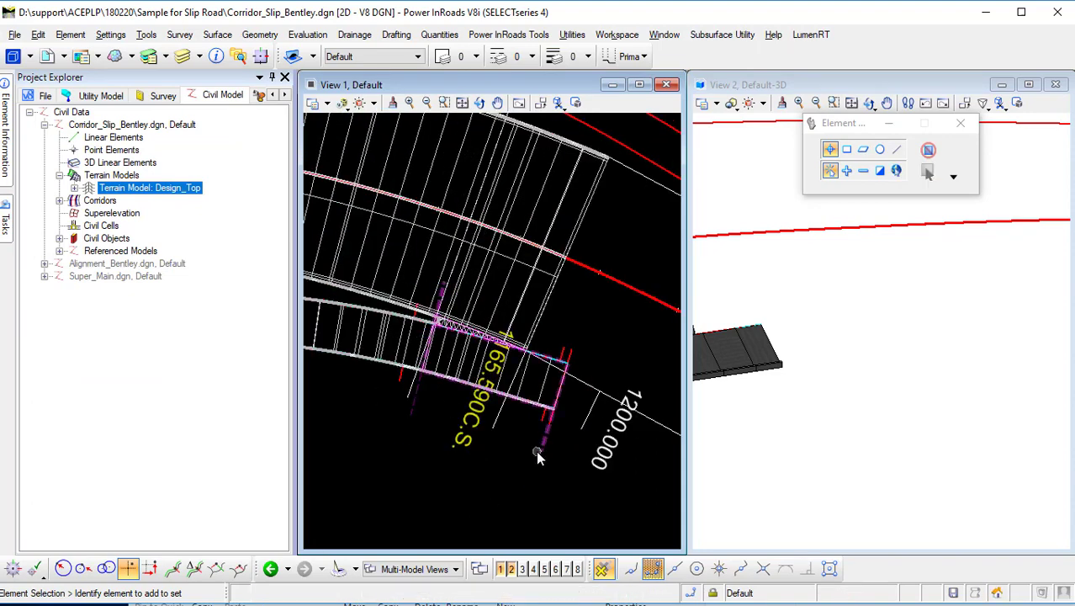
scroll(579, 320, down, 2)
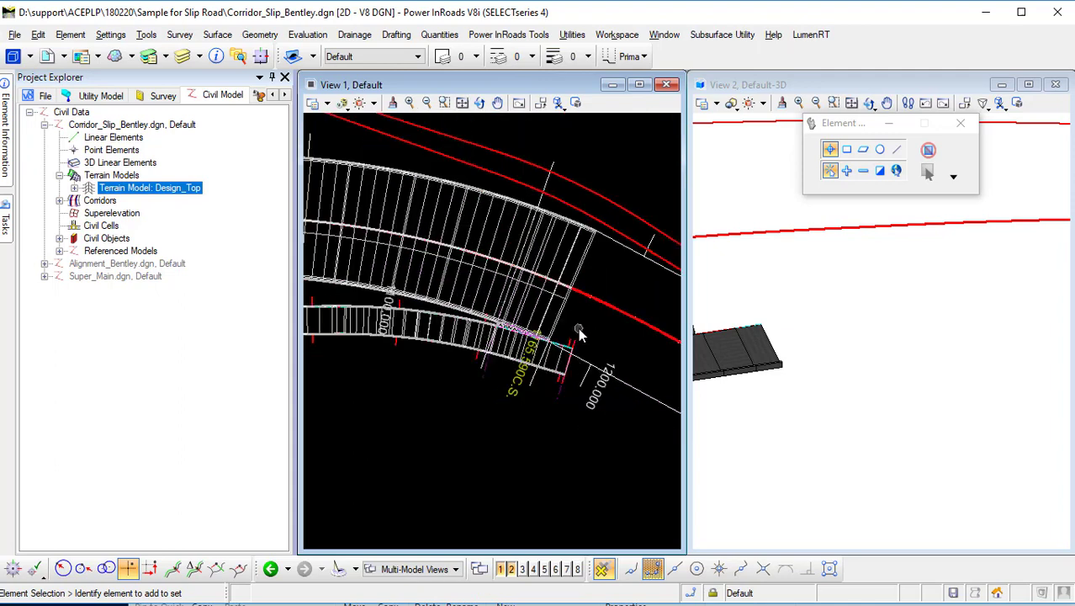
scroll(578, 343, up, 2)
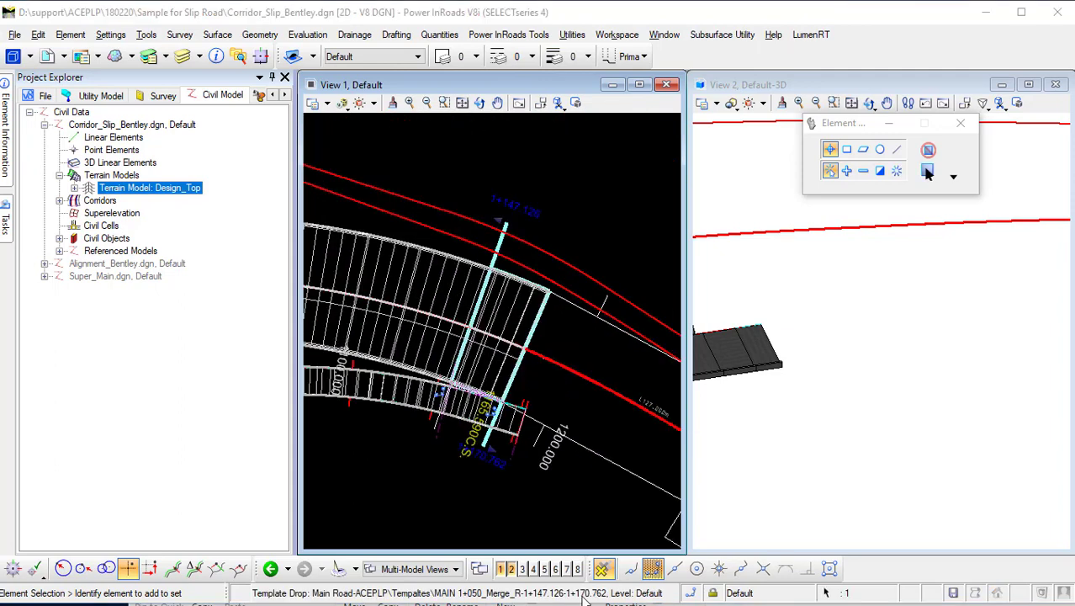
Select the Main Road merge template drop and extend its end handle further along the main road.
click(492, 451)
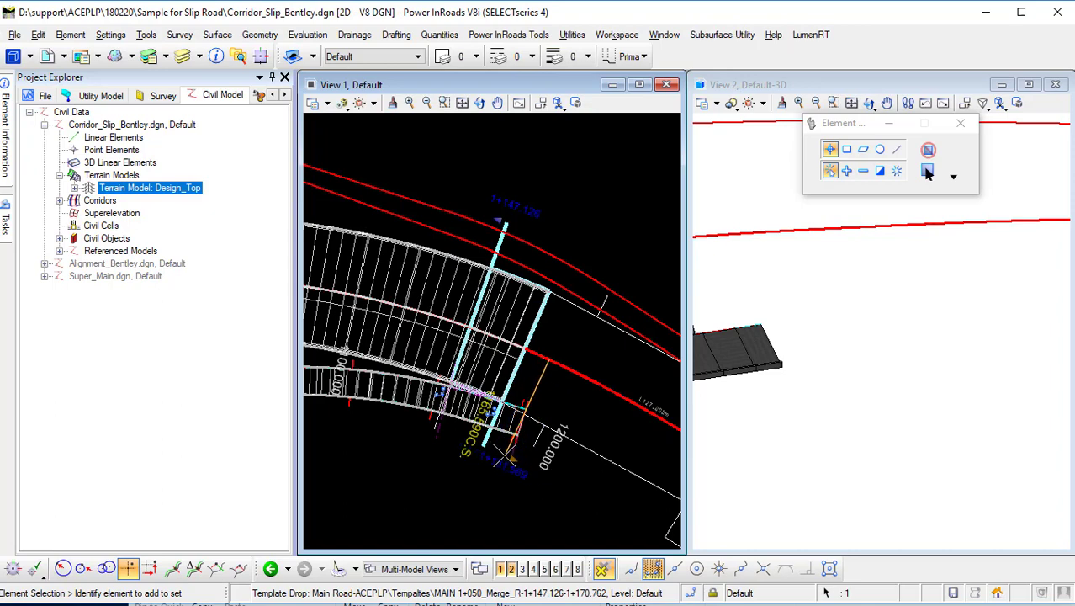
scroll(505, 457, up, 3)
scroll(504, 458, down, 3)
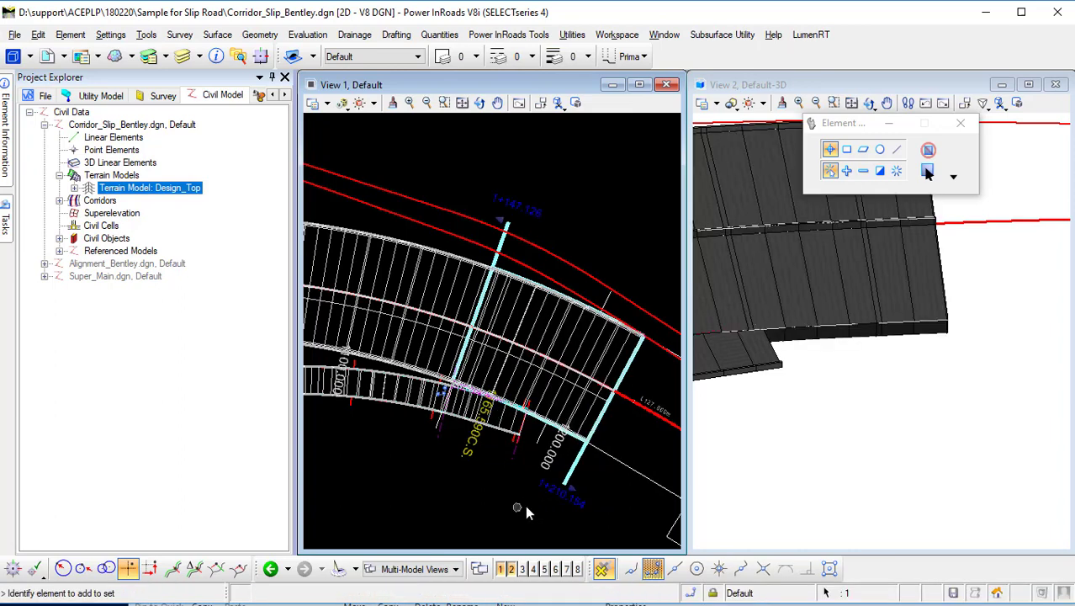
Inspect the slip road nose and merge drop in the 3D view and the maximized plan view.
scroll(746, 309, up, 2)
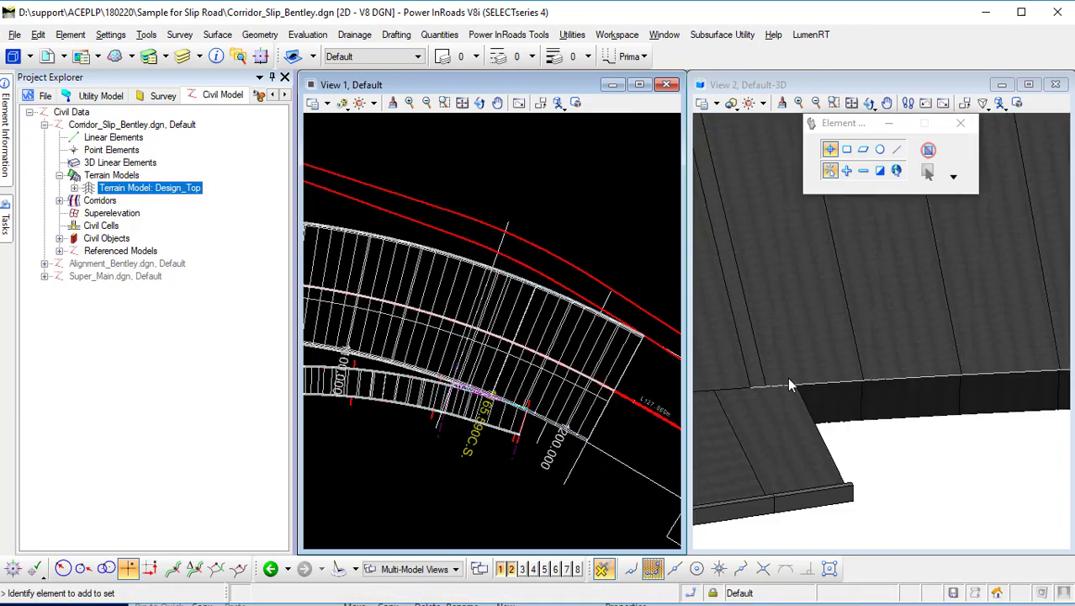
scroll(799, 395, down, 4)
middle_drag(801, 397, 1001, 383)
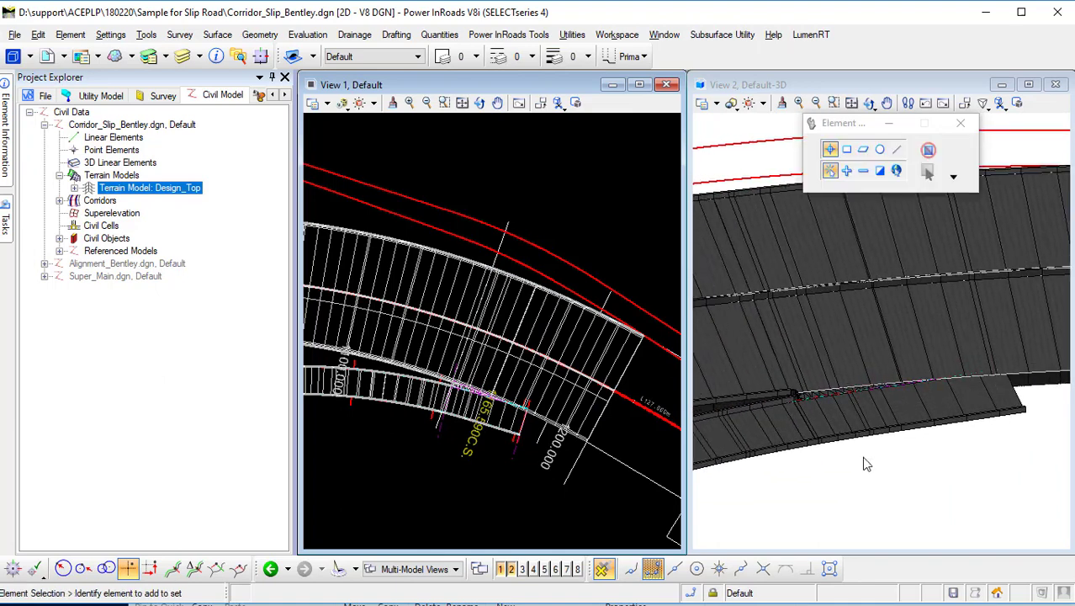
scroll(806, 404, up, 2)
scroll(806, 403, up, 2)
scroll(873, 410, down, 4)
middle_drag(910, 423, 705, 395)
scroll(529, 479, up, 1)
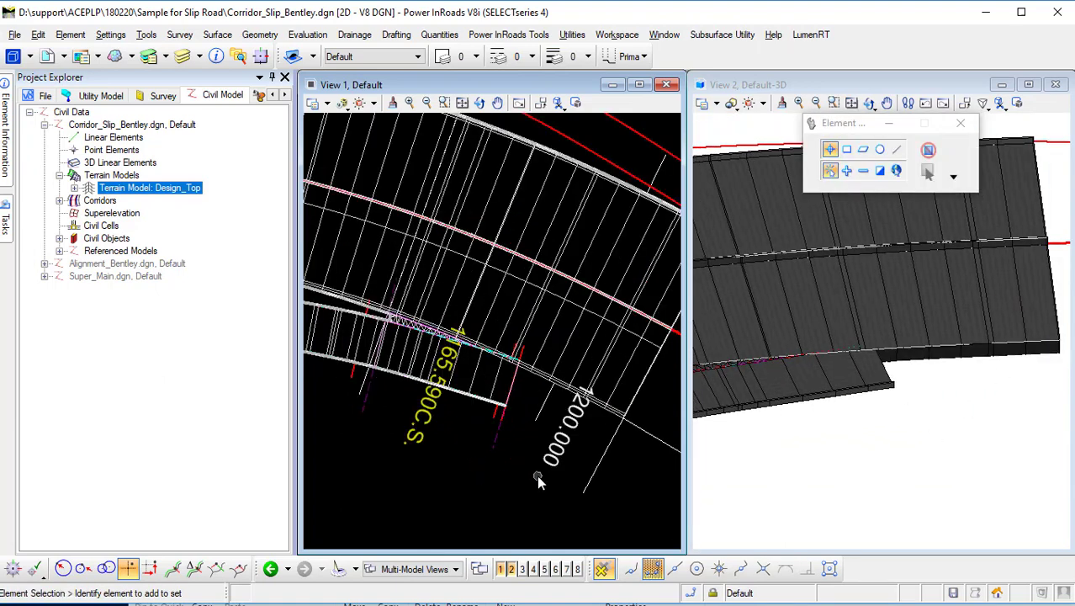
click(640, 85)
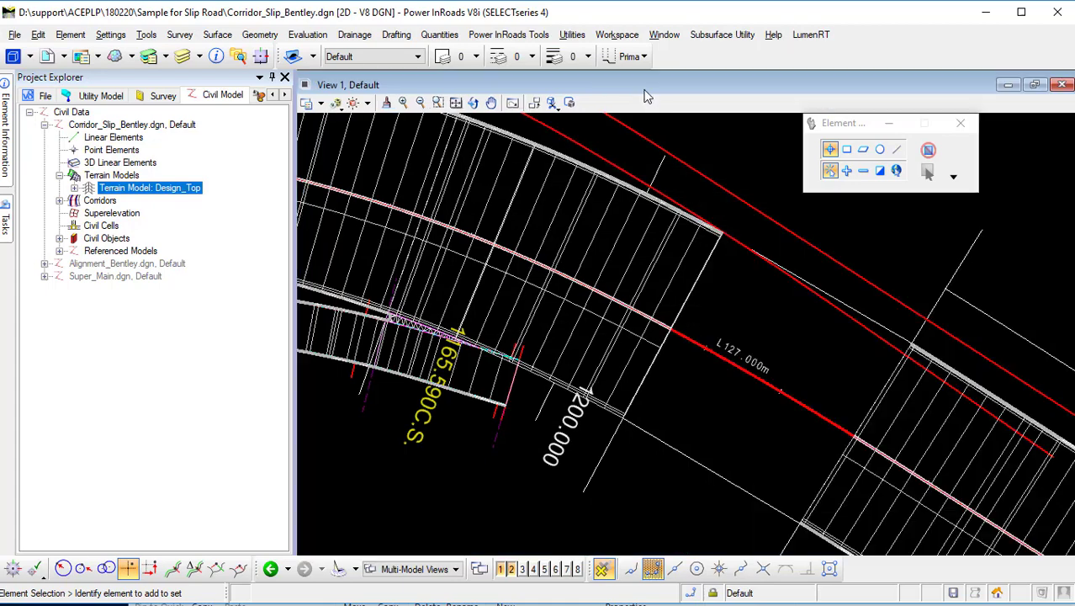
scroll(623, 391, down, 1)
scroll(554, 398, up, 1)
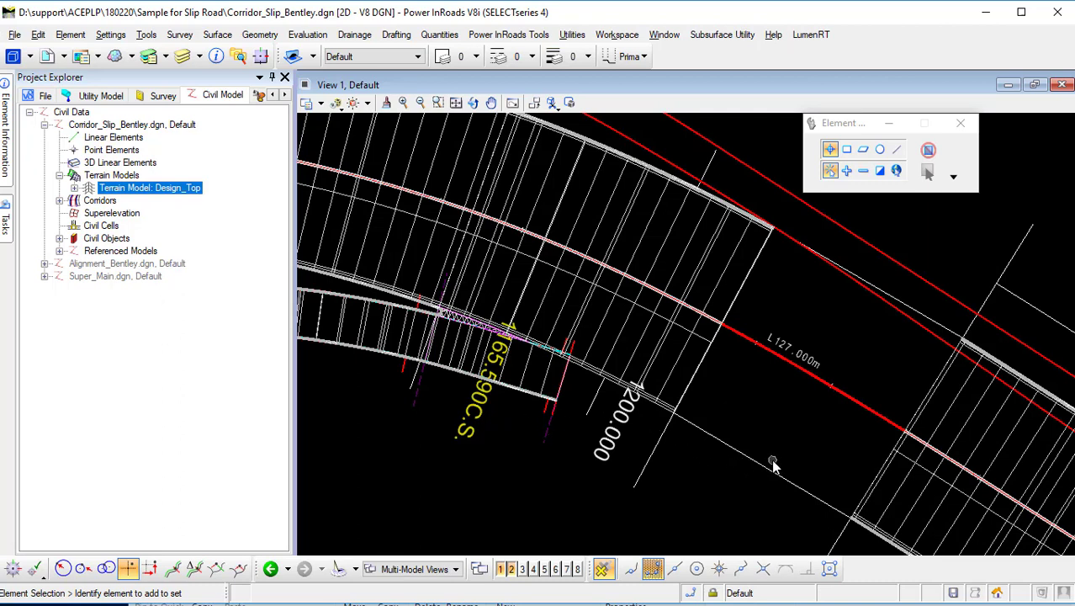
scroll(552, 417, up, 2)
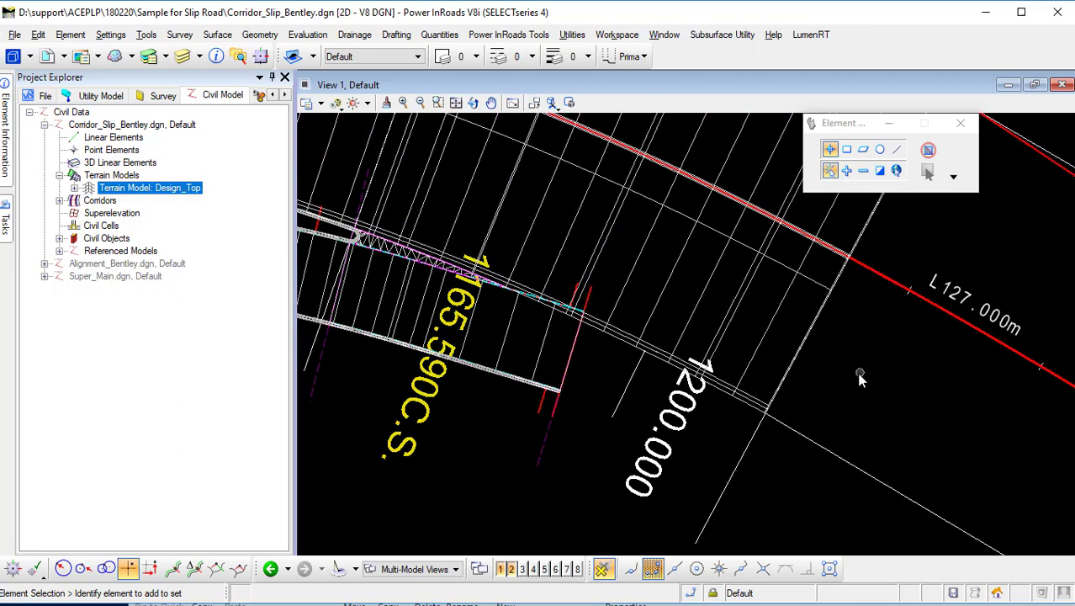
Examine the slip road template drop and its edges around the nose in the plan view.
click(6, 221)
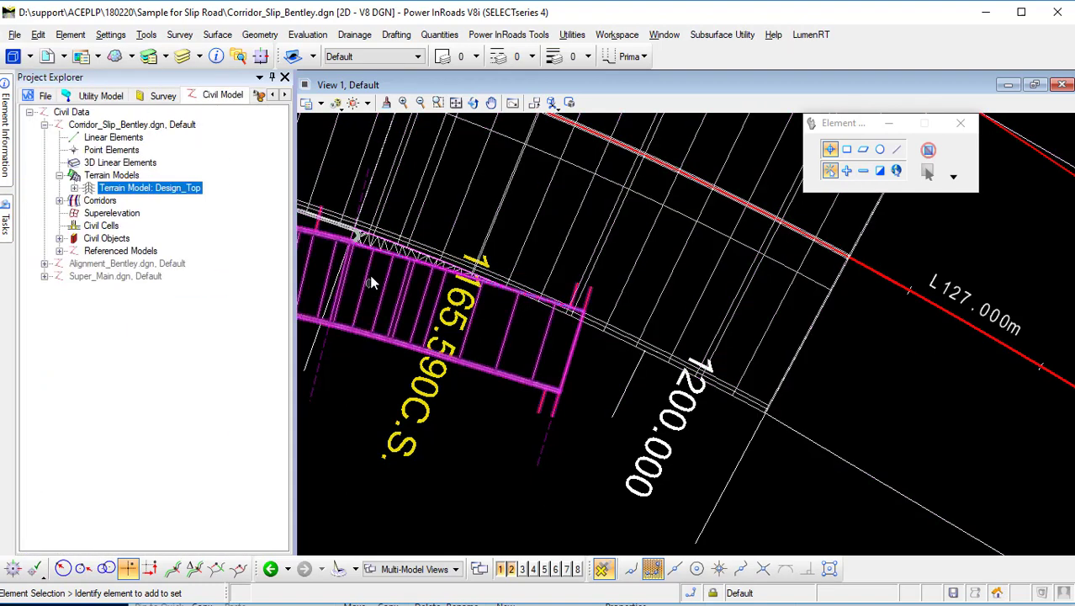
scroll(362, 262, up, 2)
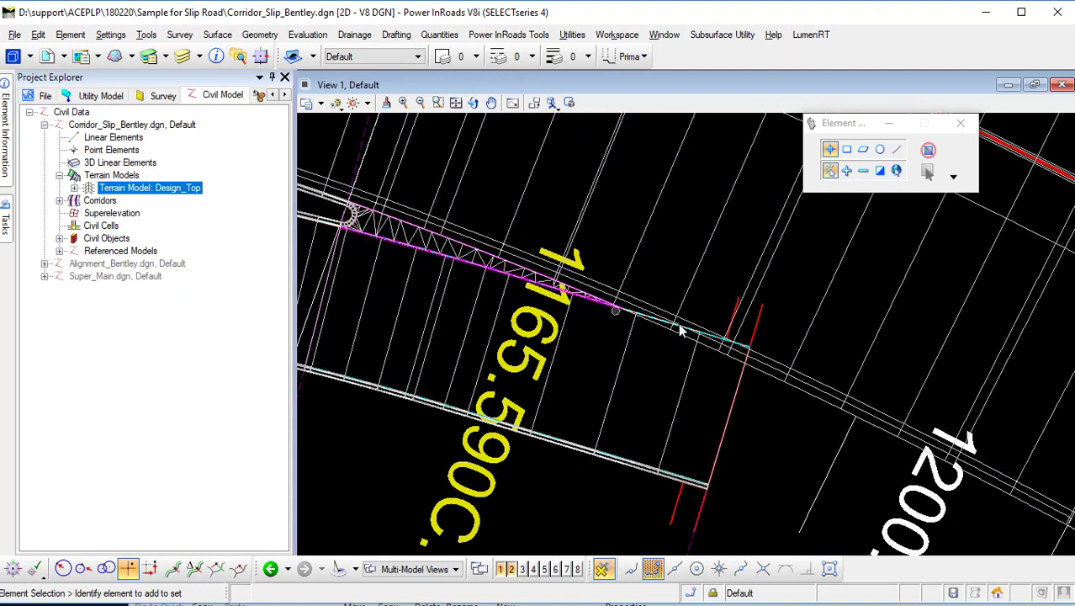
middle_drag(824, 353, 843, 340)
scroll(843, 340, down, 4)
scroll(739, 337, up, 2)
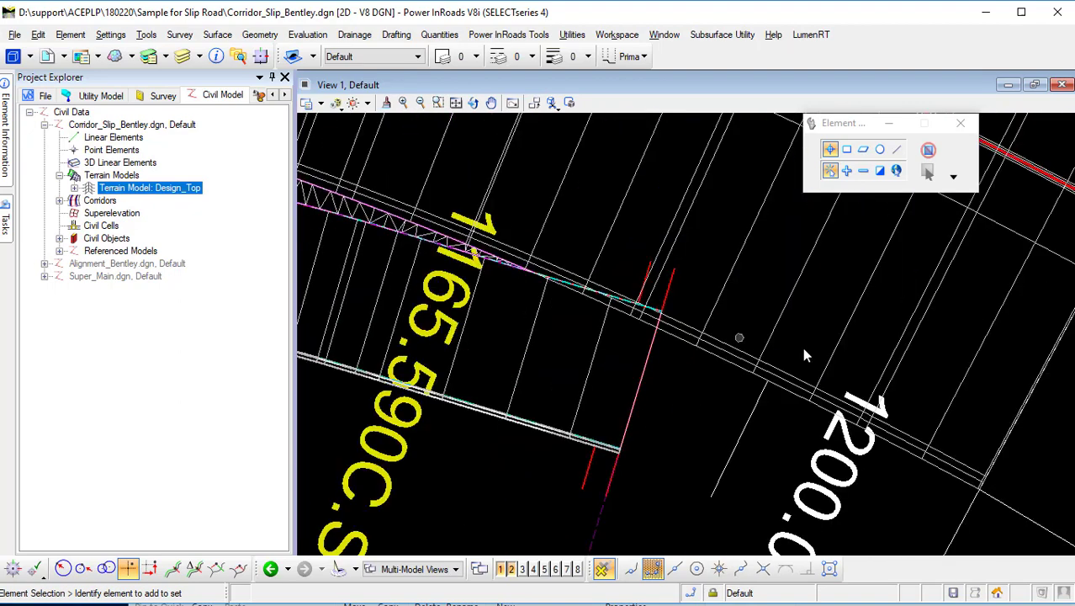
scroll(612, 392, down, 2)
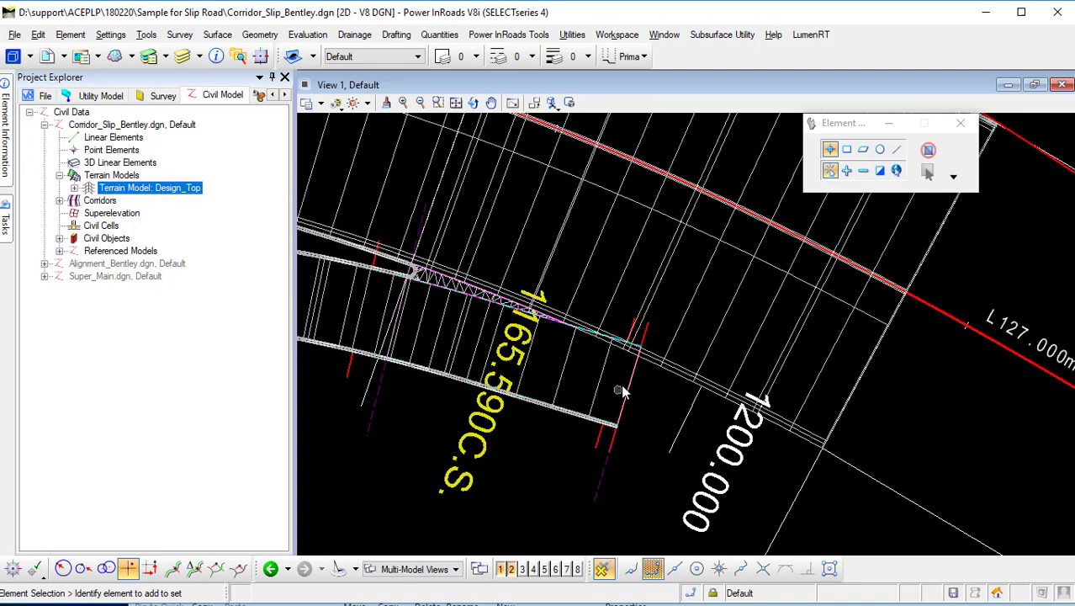
middle_drag(896, 398, 738, 347)
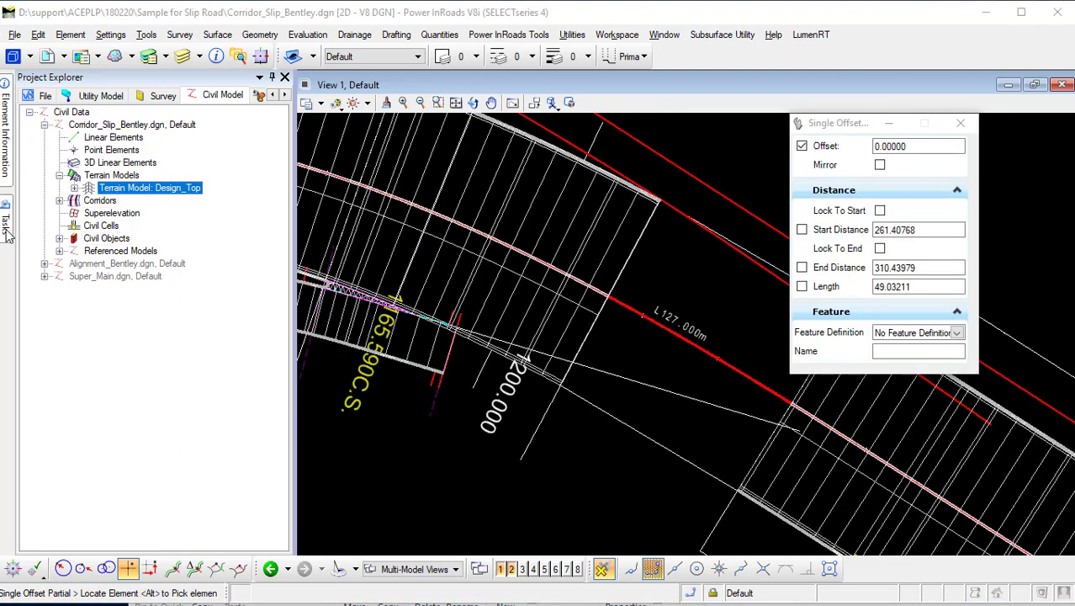
Offset the highlighted nose line as an entire element to the slip road nose corner, about 10.80, without mirroring.
mouse_move(4, 236)
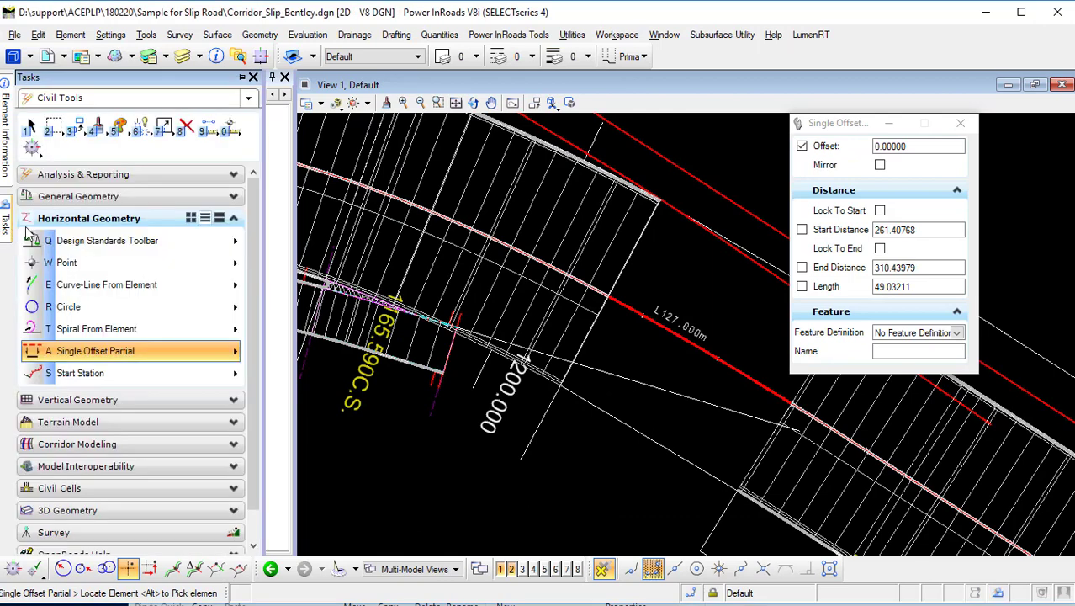
click(94, 285)
mouse_move(236, 350)
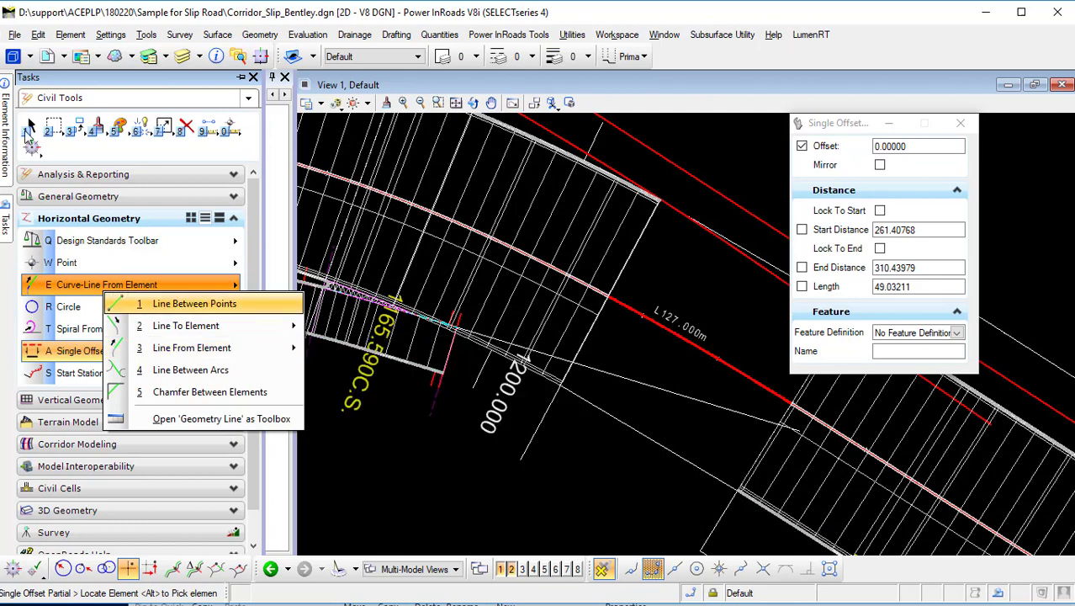
click(29, 128)
click(664, 390)
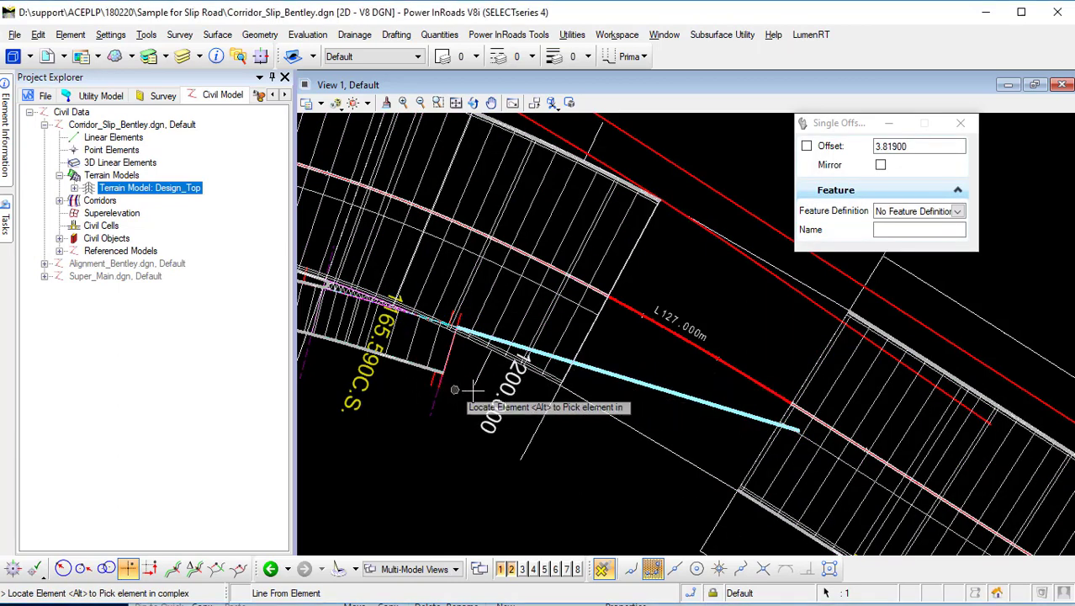
scroll(595, 389, up, 2)
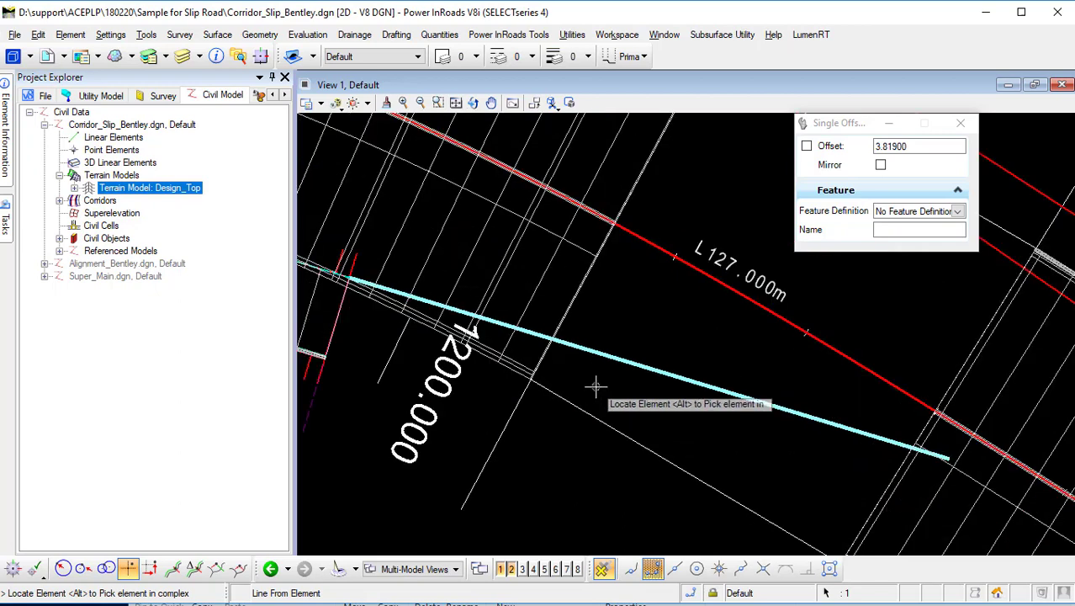
click(613, 360)
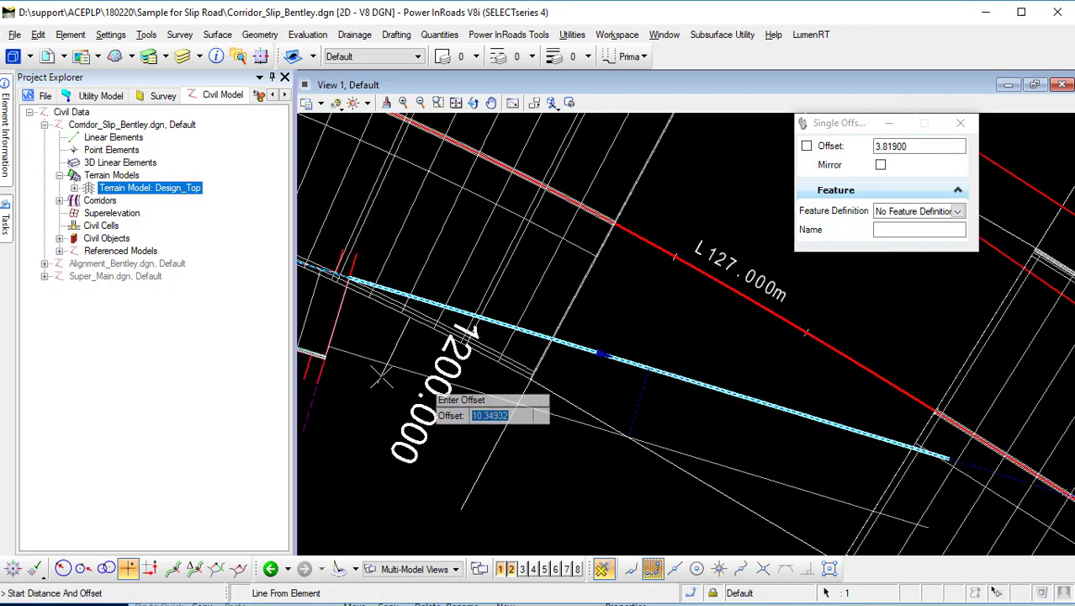
scroll(320, 345, up, 3)
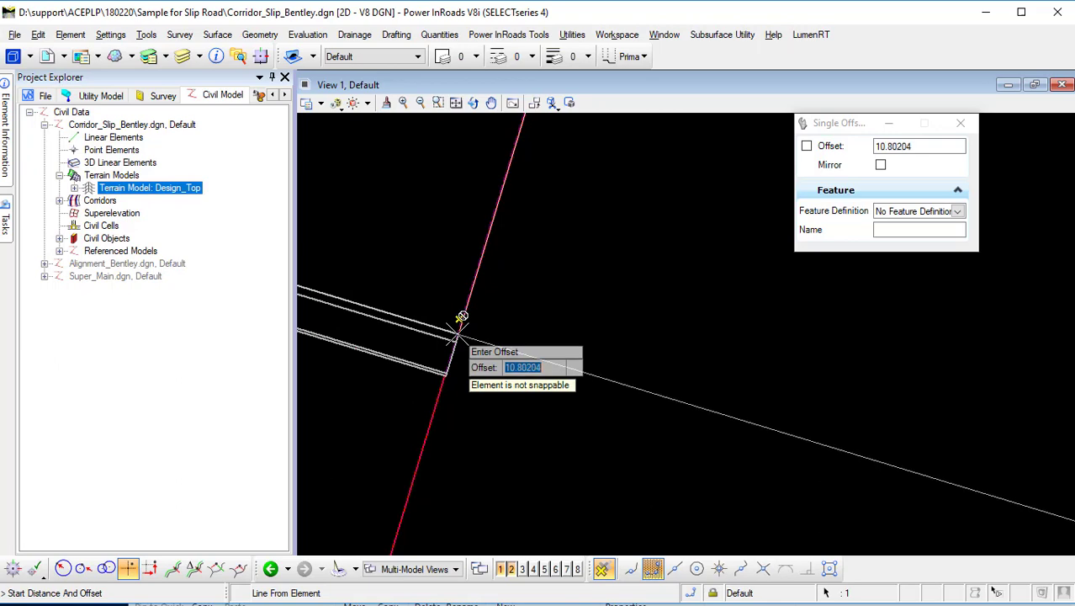
click(471, 333)
scroll(508, 348, up, 2)
scroll(505, 349, down, 3)
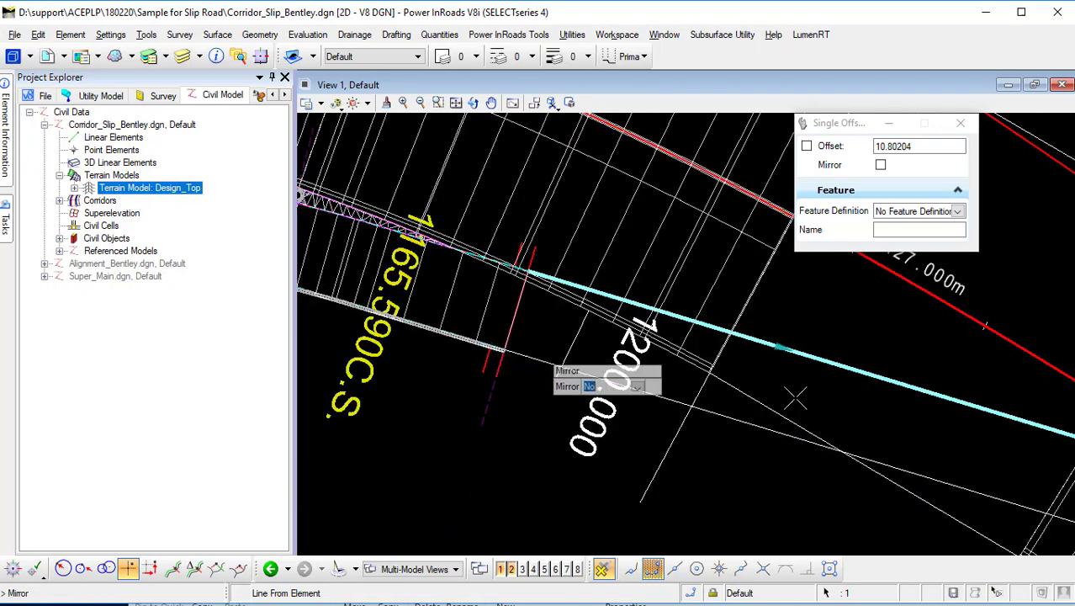
middle_drag(794, 398, 588, 392)
click(682, 406)
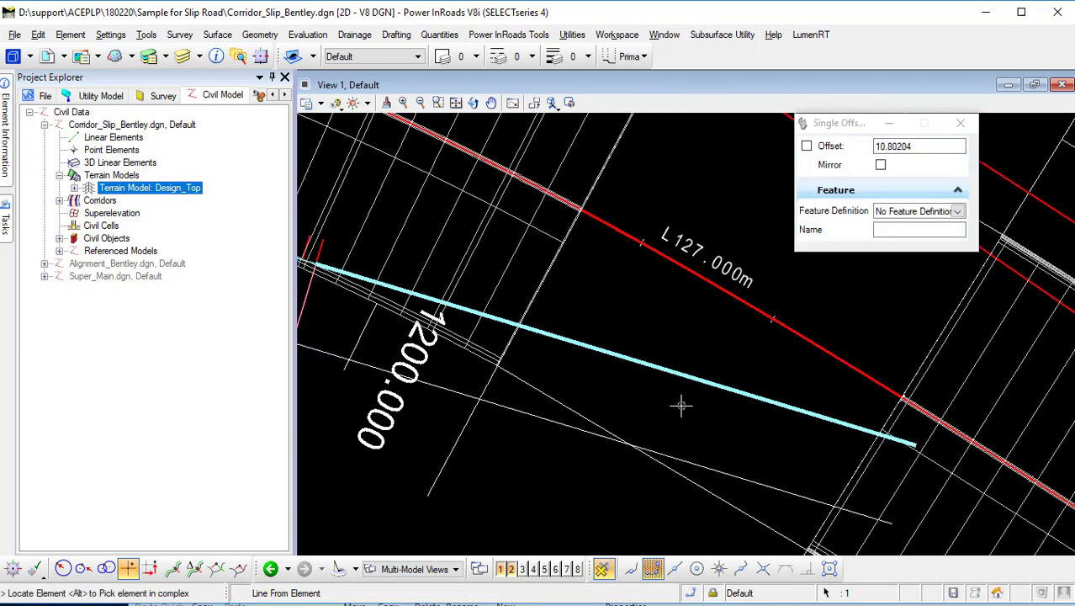
Offset the main road alignment as an entire element to the nose corner point, about 22.21, without mirroring.
scroll(681, 406, down, 4)
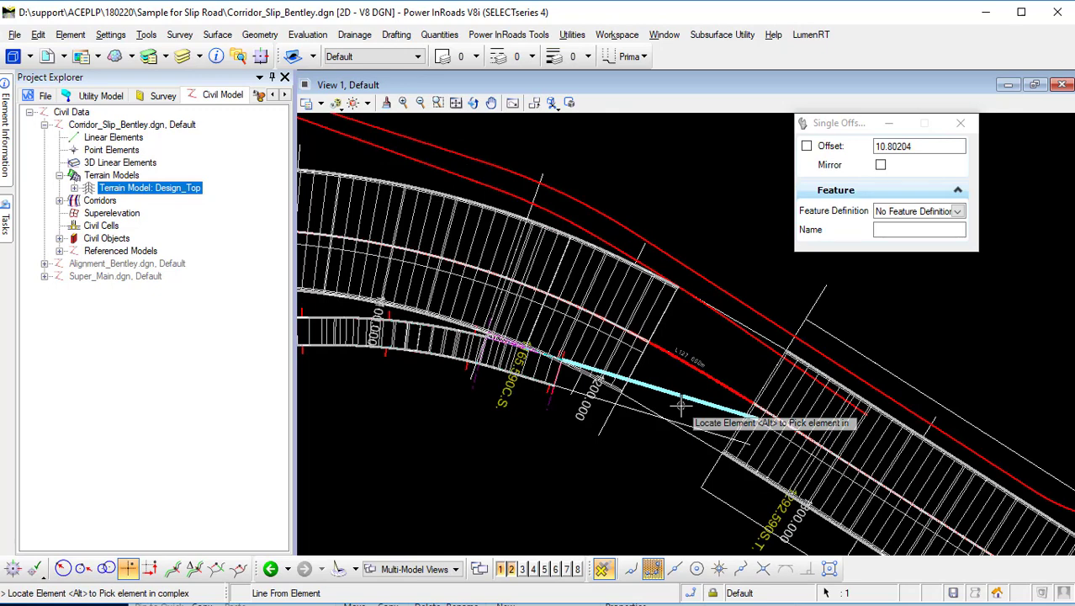
scroll(677, 405, up, 2)
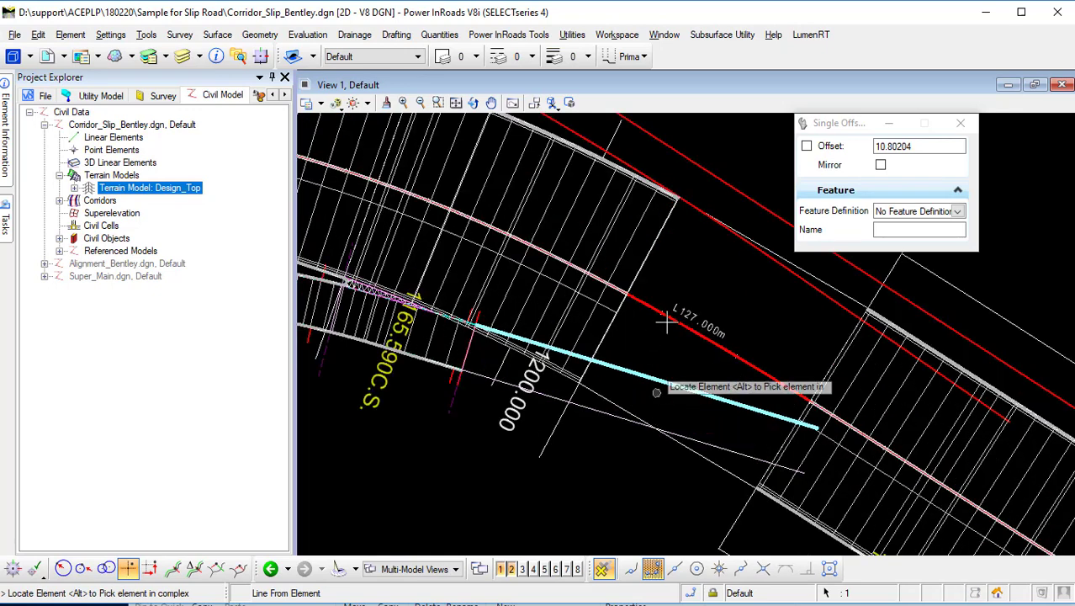
click(719, 347)
scroll(600, 389, up, 4)
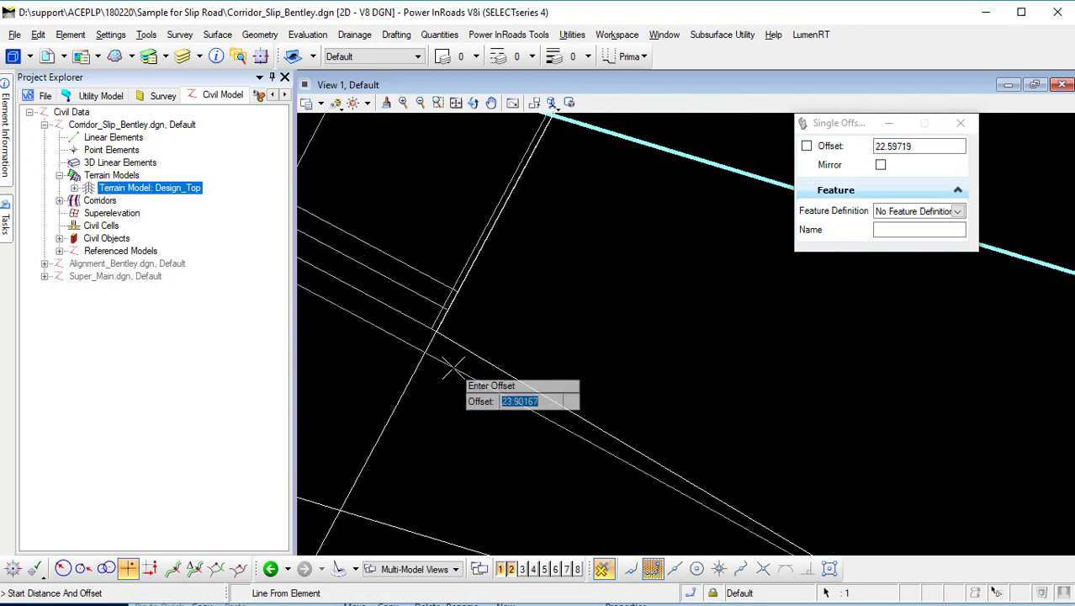
scroll(515, 352, down, 2)
scroll(465, 345, up, 2)
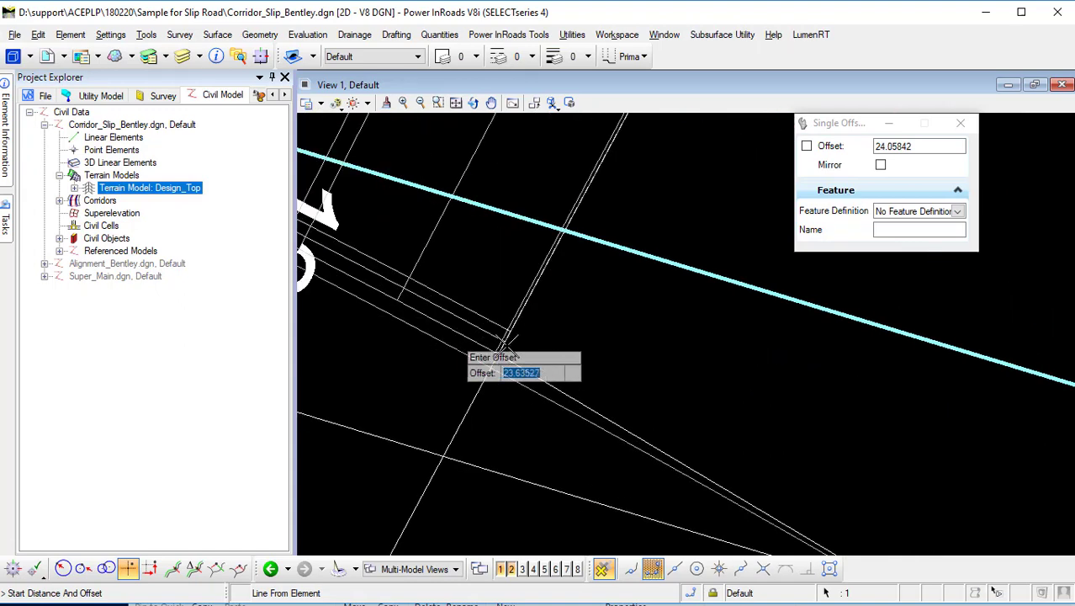
scroll(522, 311, up, 3)
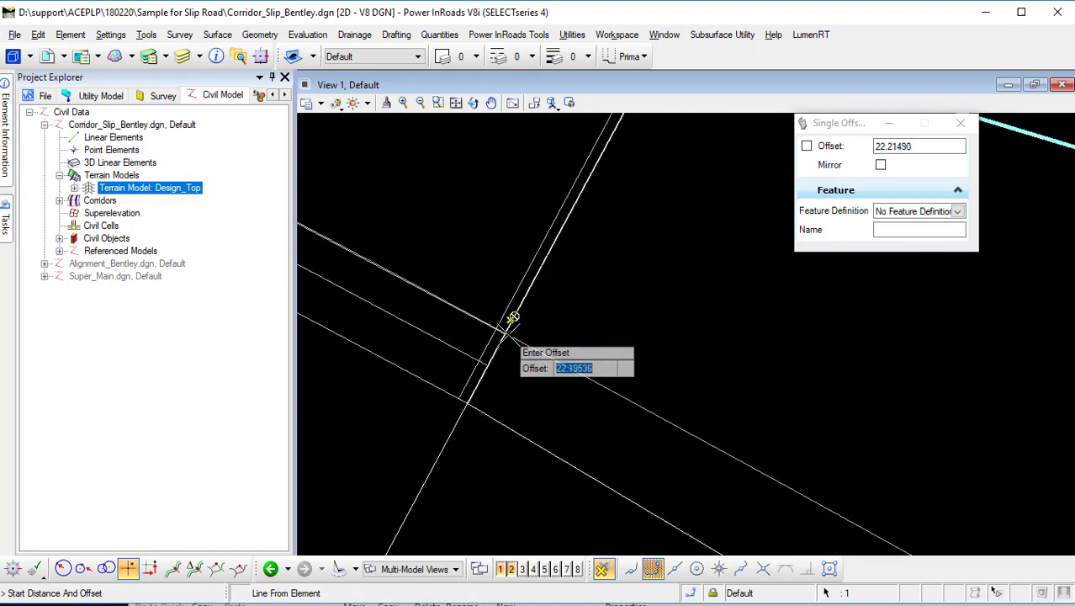
scroll(510, 317, up, 2)
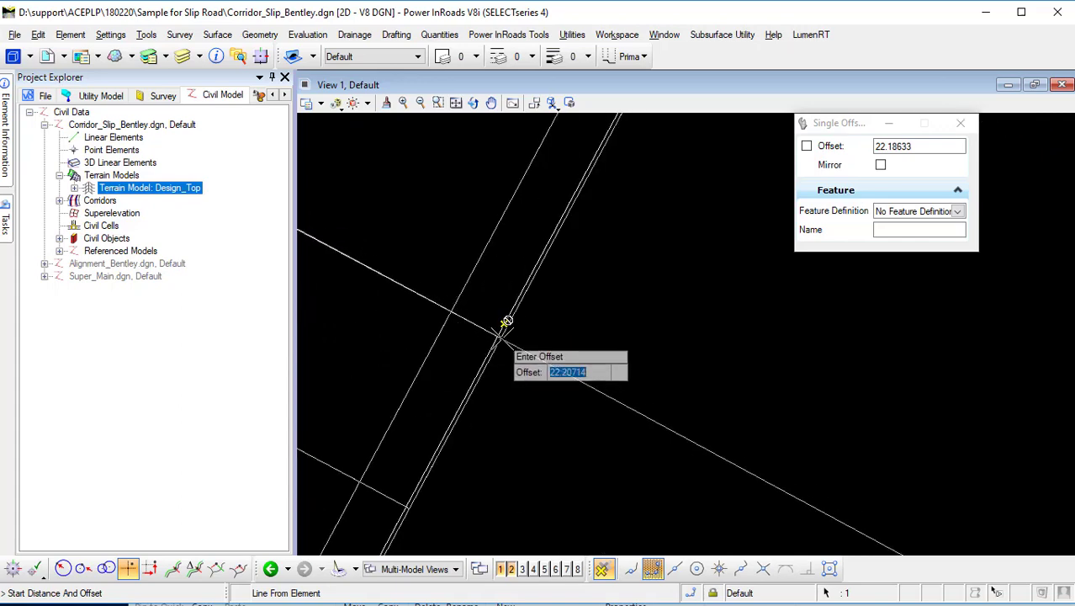
click(505, 323)
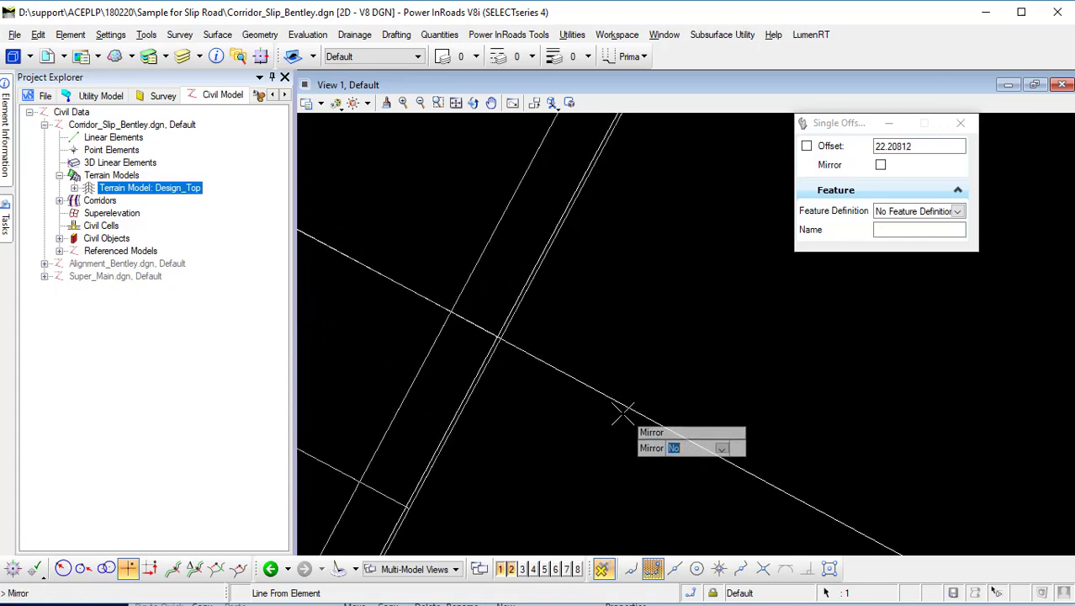
scroll(621, 411, down, 4)
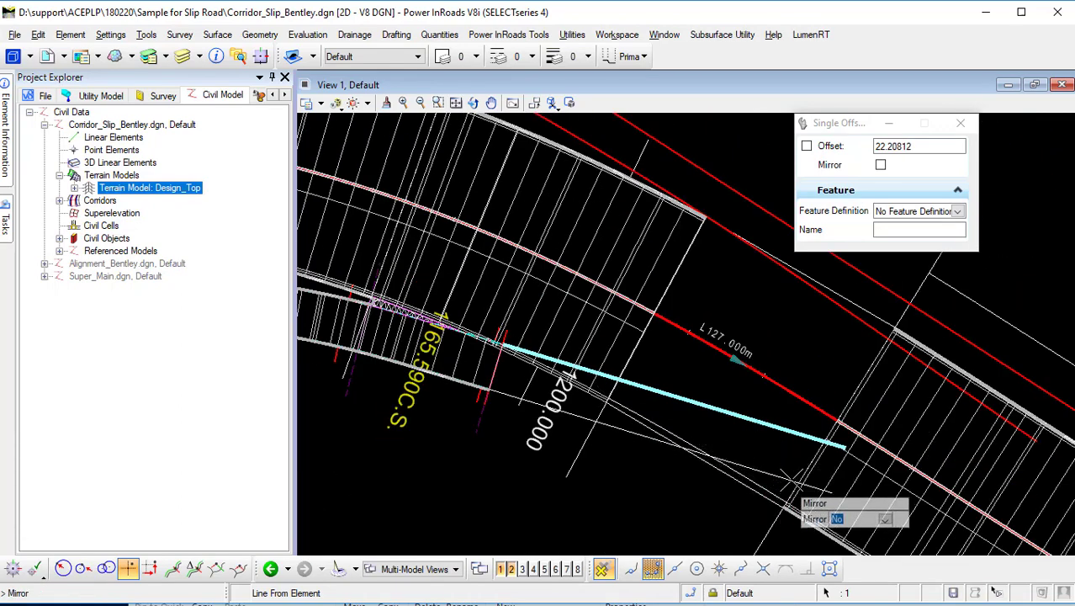
click(762, 442)
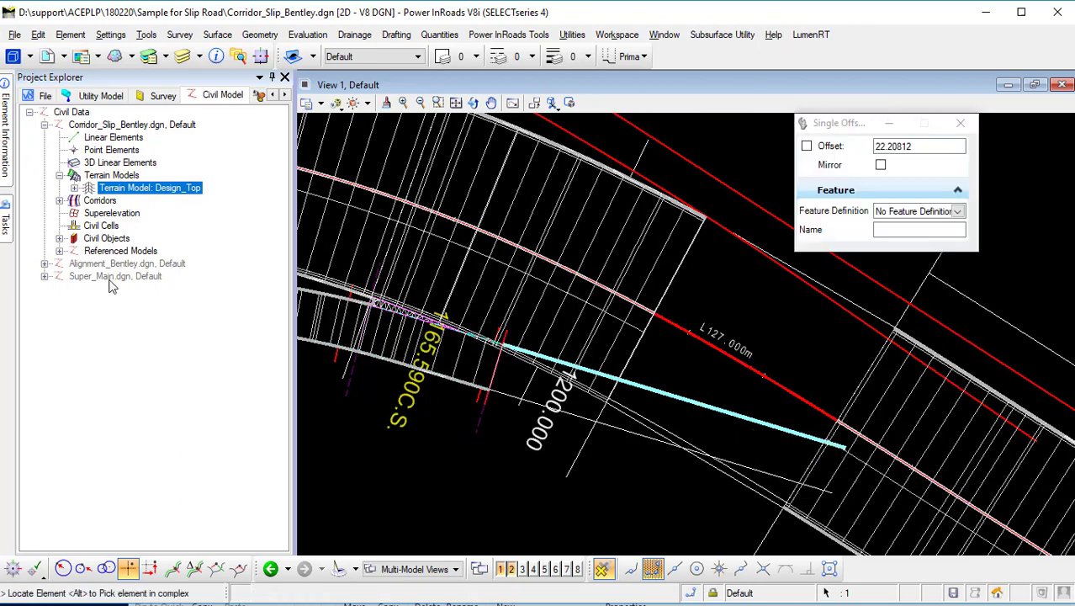
Create a Single Offset Partial of the slip road element at about 23.31 offset, running from about station 1+259 to 1+210.
mouse_move(12, 233)
click(228, 351)
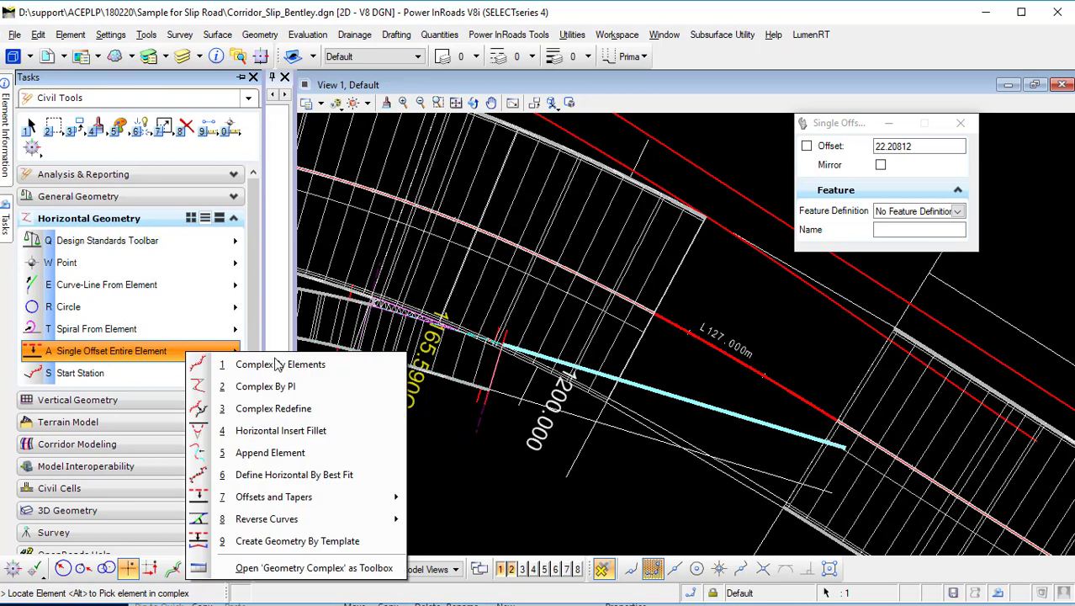
mouse_move(326, 503)
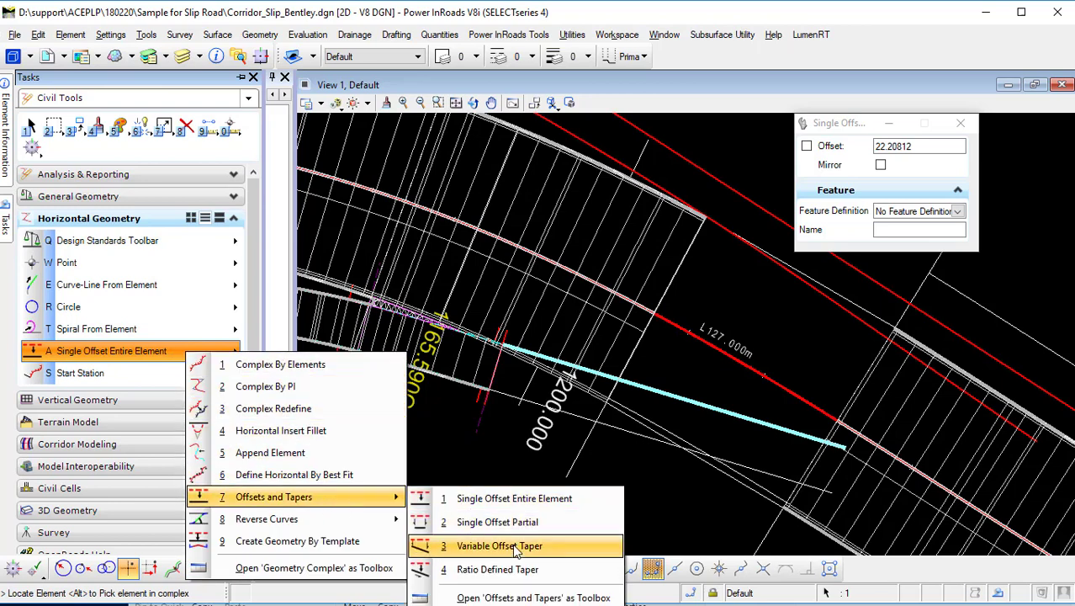
click(535, 523)
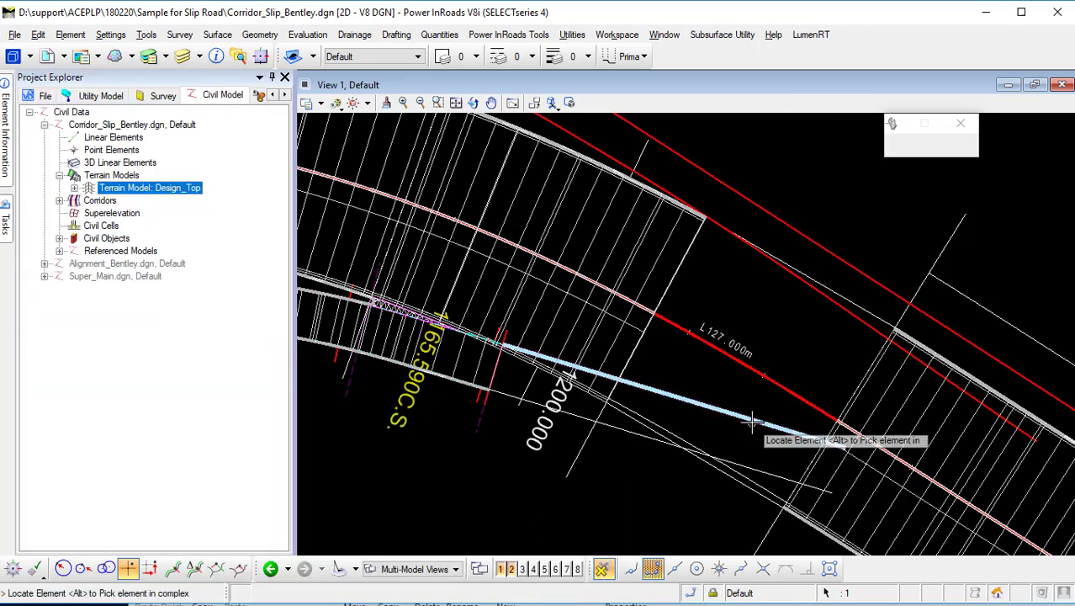
click(782, 388)
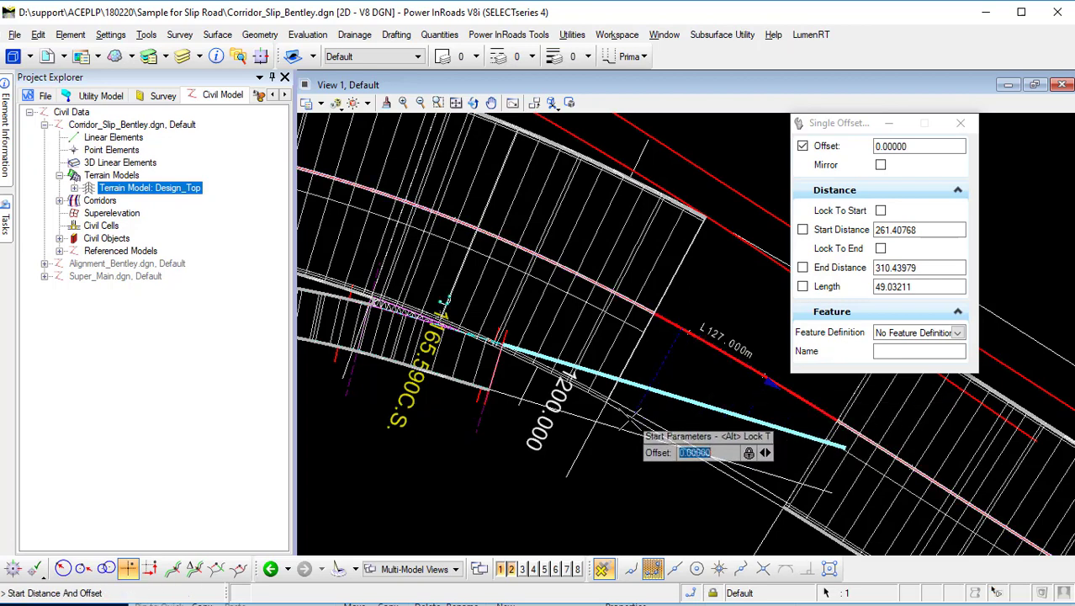
scroll(619, 420, up, 3)
scroll(588, 359, up, 3)
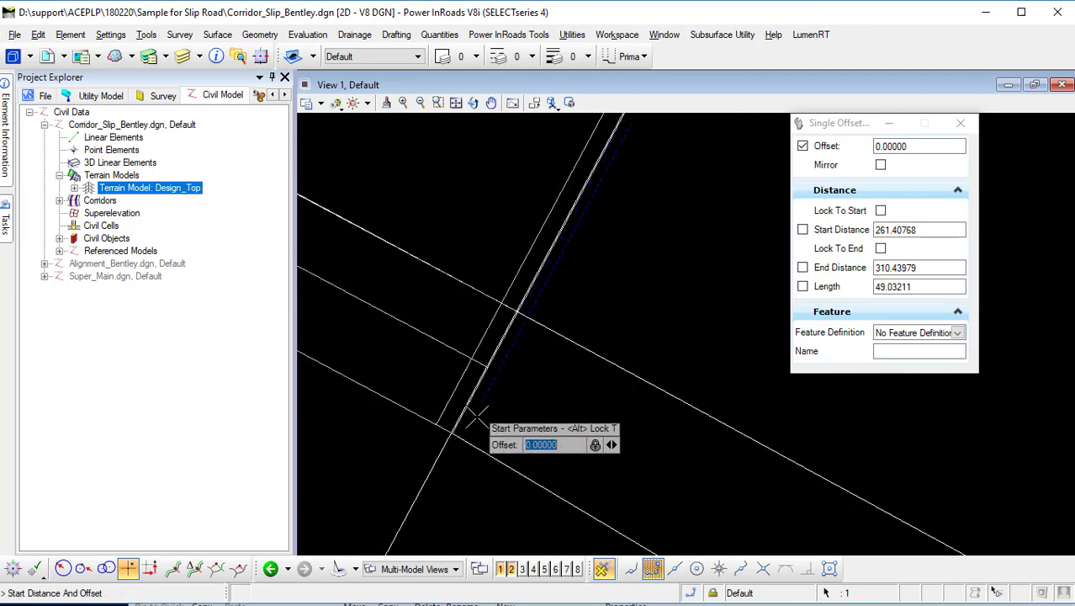
scroll(496, 409, down, 3)
scroll(513, 388, up, 3)
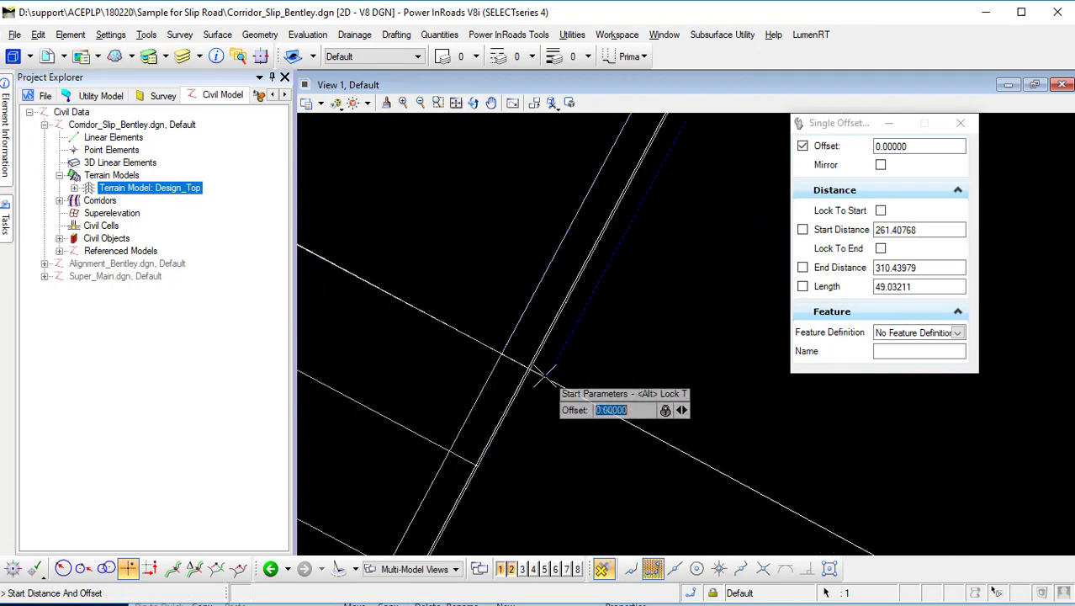
scroll(535, 364, up, 1)
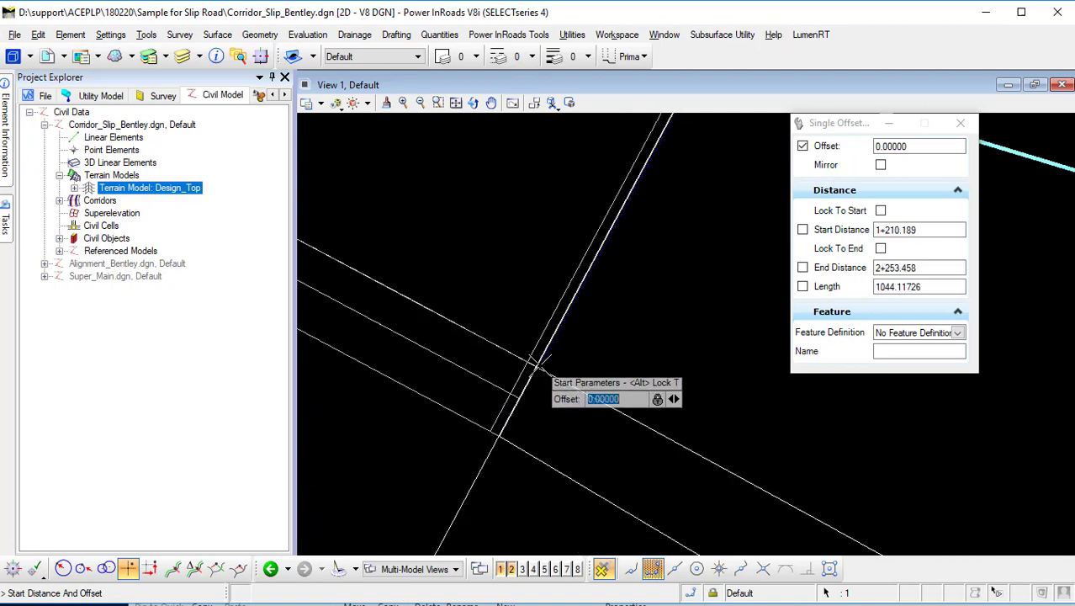
scroll(542, 370, down, 2)
scroll(548, 371, up, 4)
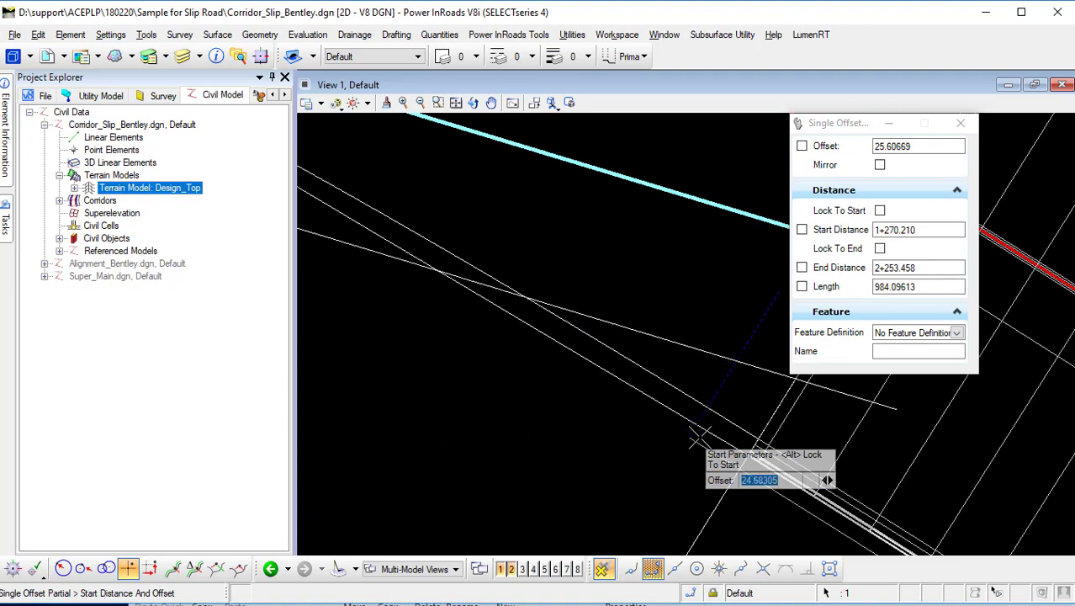
scroll(706, 437, up, 3)
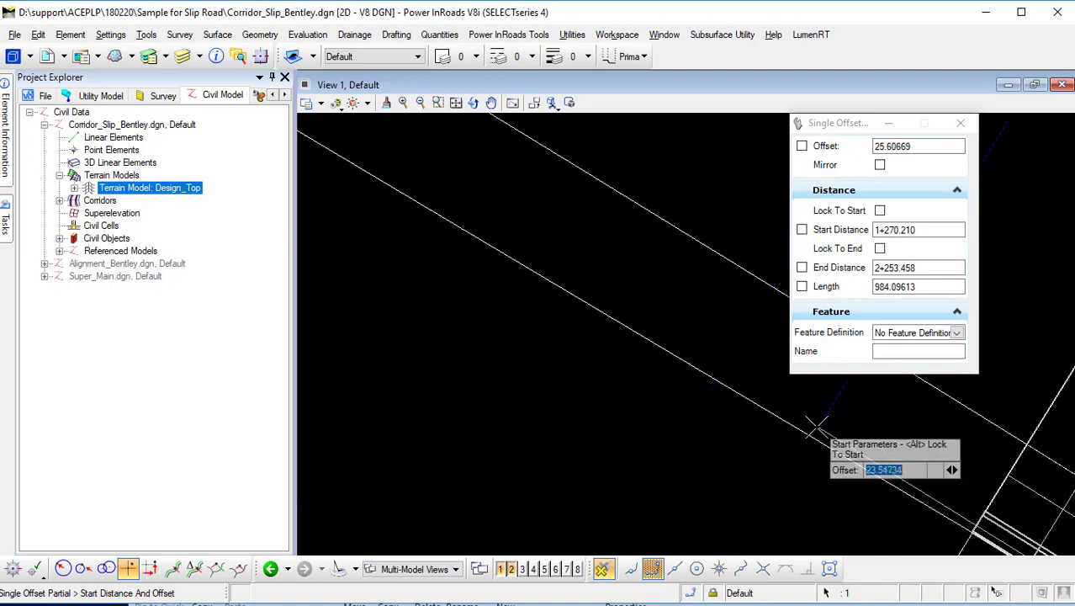
scroll(818, 425, down, 3)
middle_drag(883, 438, 745, 429)
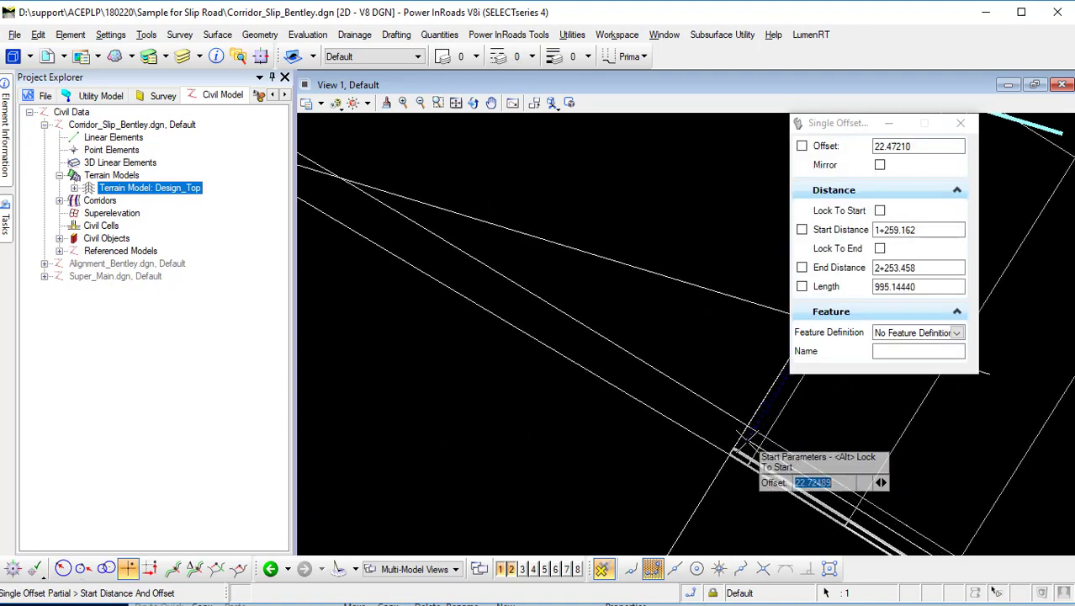
scroll(746, 438, up, 3)
scroll(717, 488, up, 3)
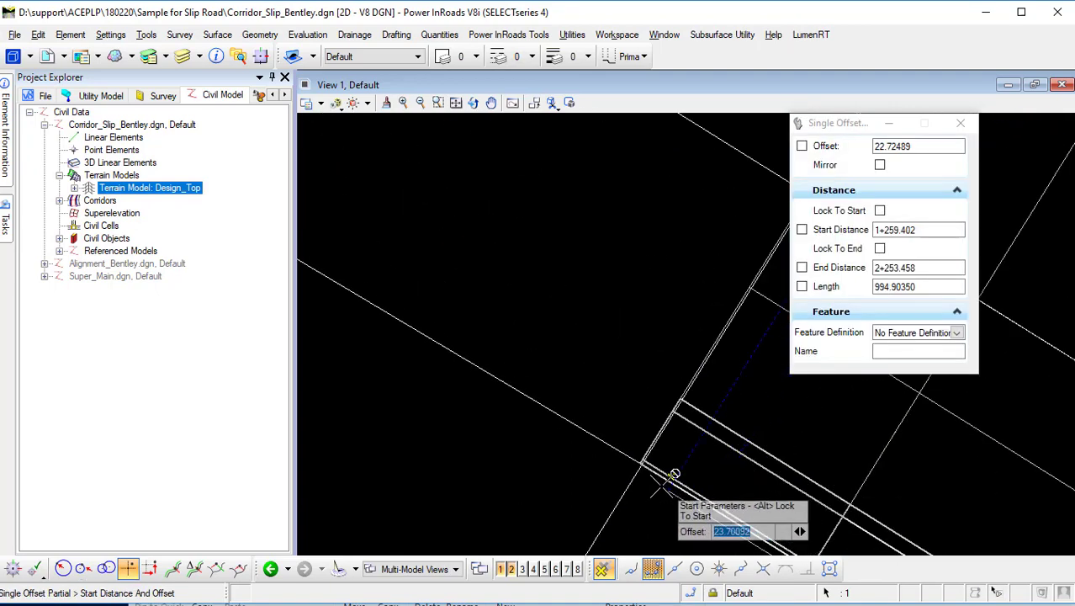
scroll(662, 486, up, 5)
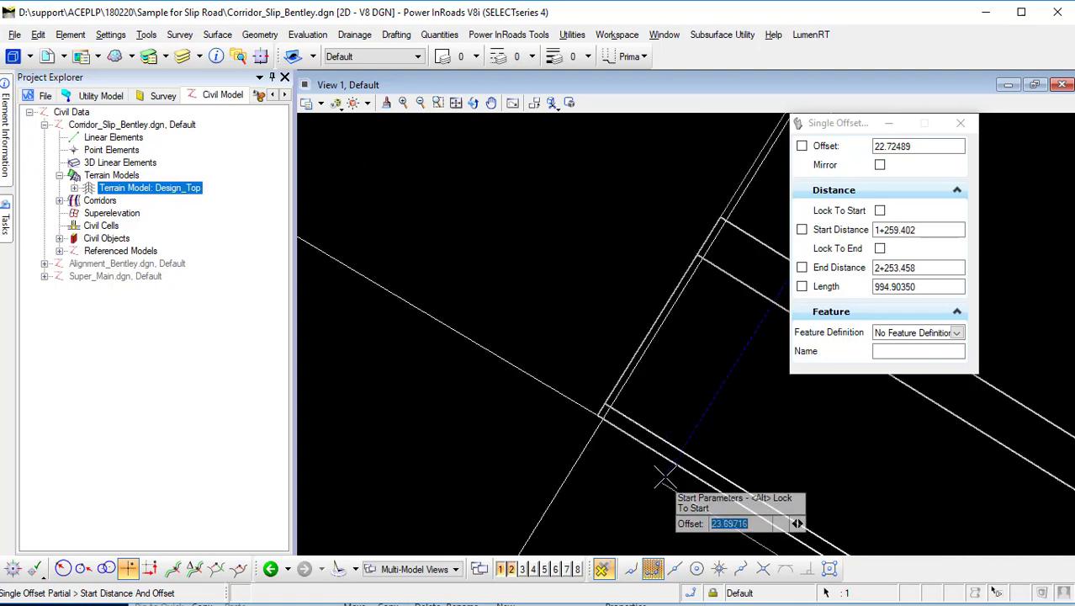
click(723, 200)
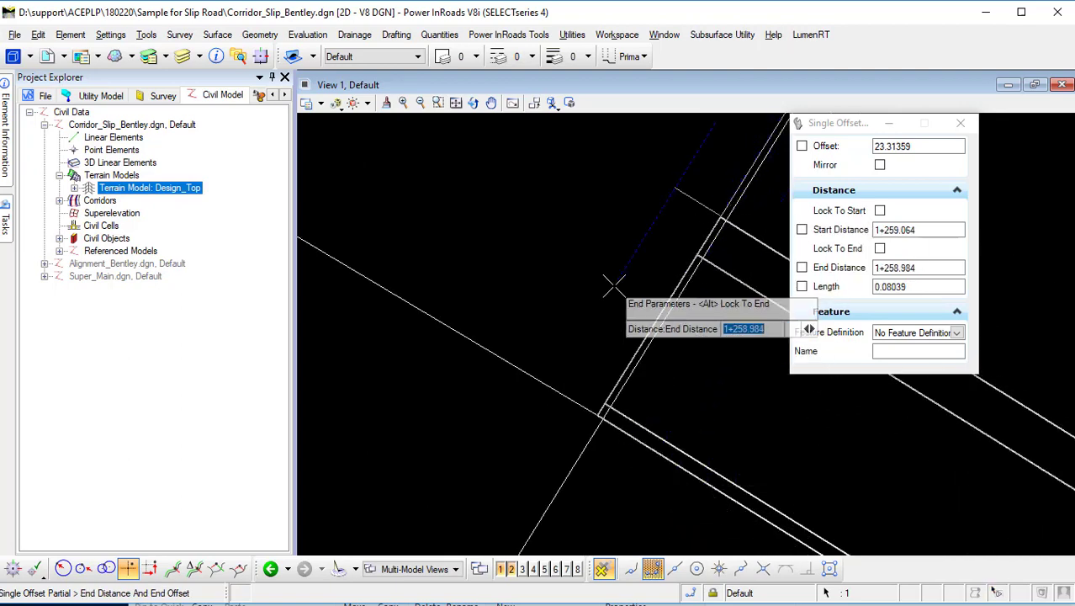
scroll(615, 284, down, 6)
middle_drag(499, 216, 875, 444)
middle_drag(632, 266, 813, 452)
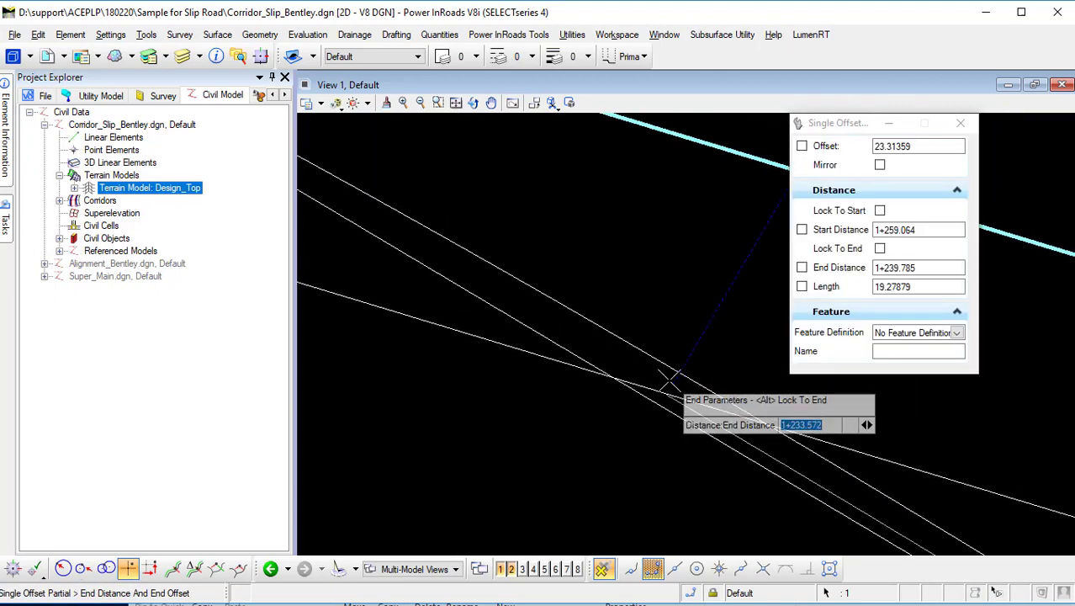
scroll(670, 376, up, 3)
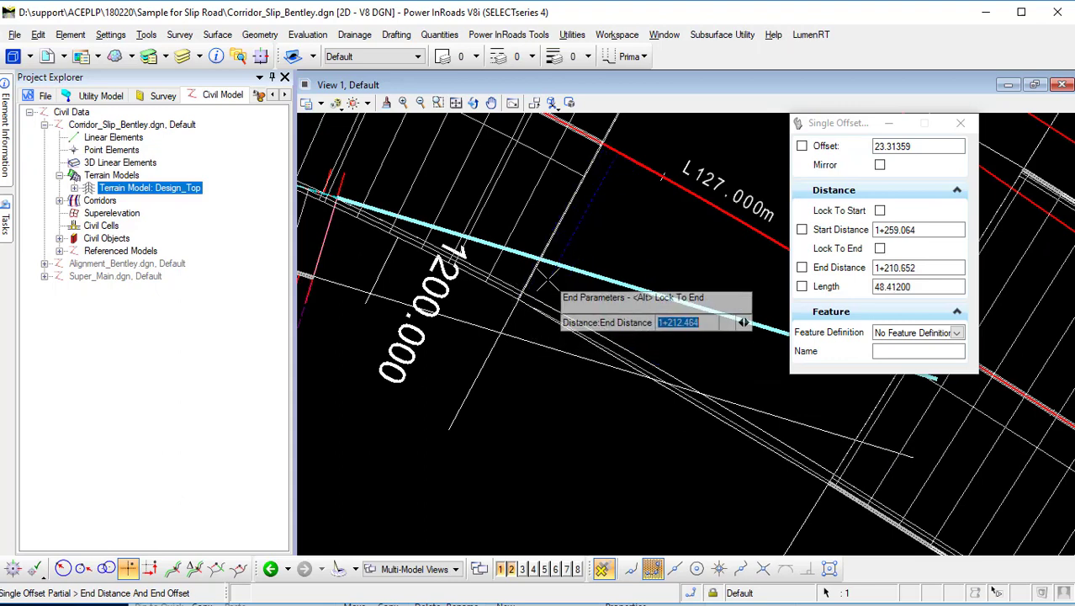
scroll(509, 280, up, 2)
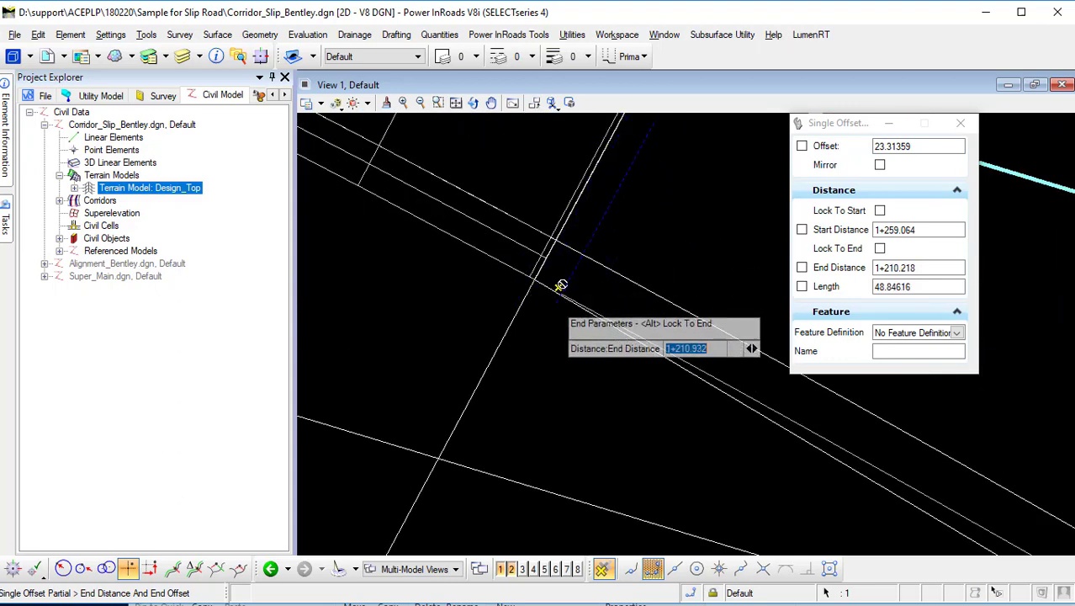
click(557, 288)
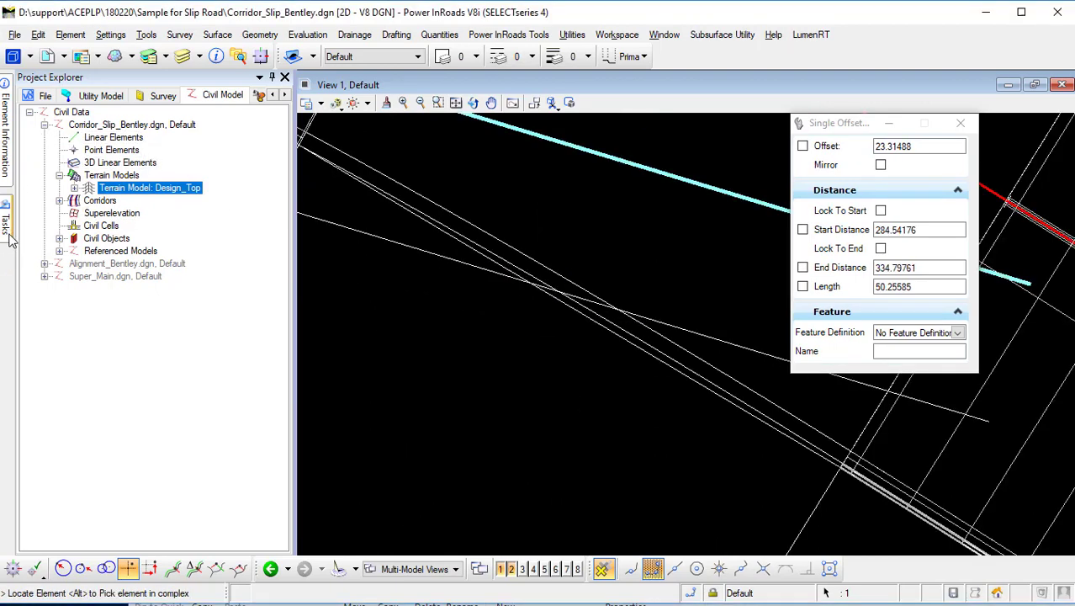
Join the offset line and the adjacent nose line with a simple arc of radius 100.
mouse_move(9, 238)
click(29, 126)
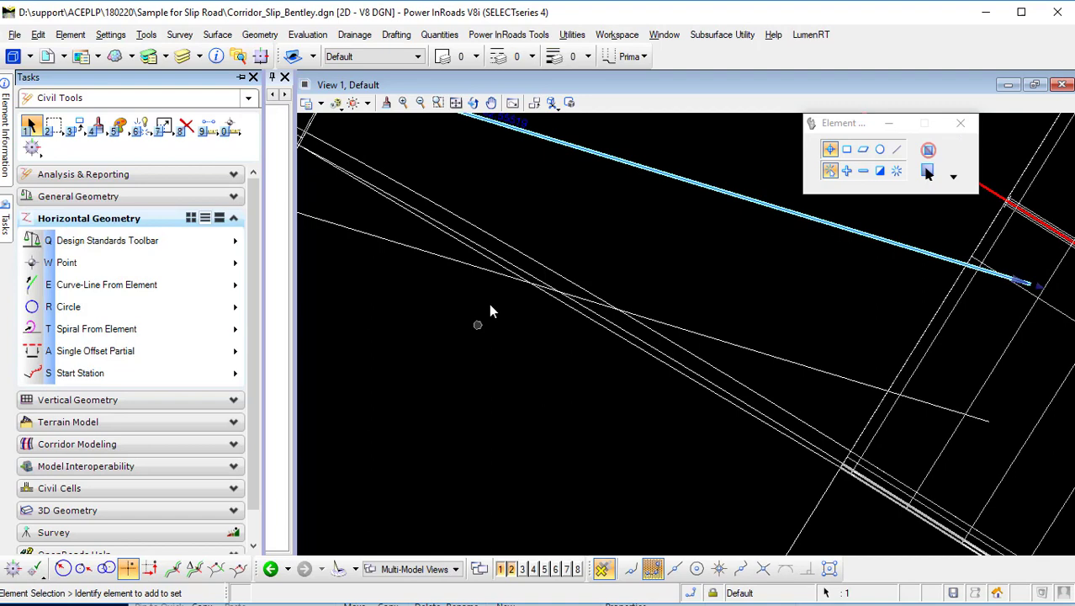
click(467, 265)
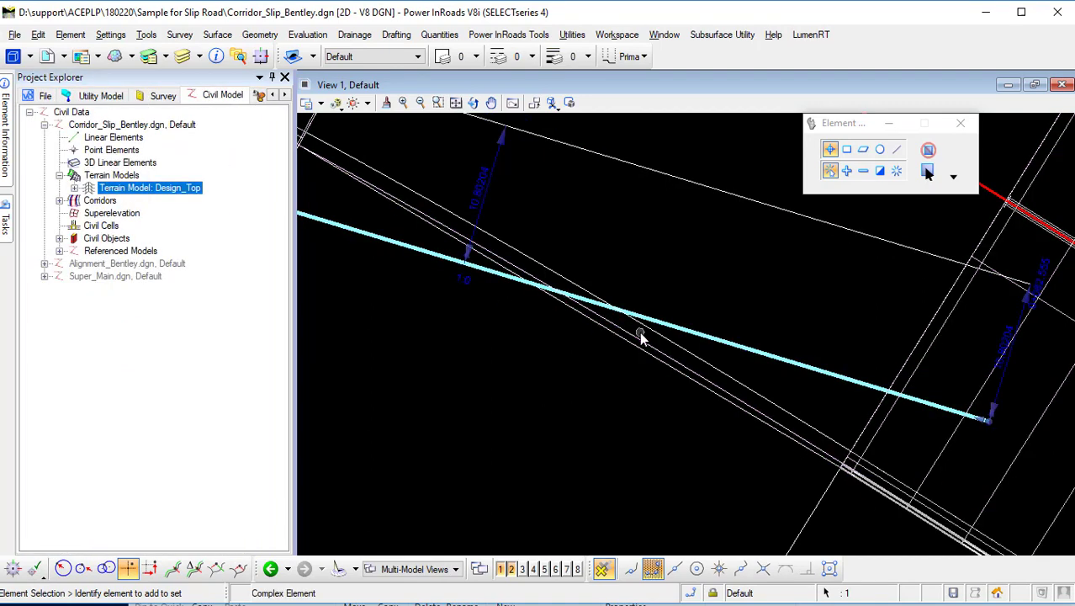
click(640, 332)
click(493, 295)
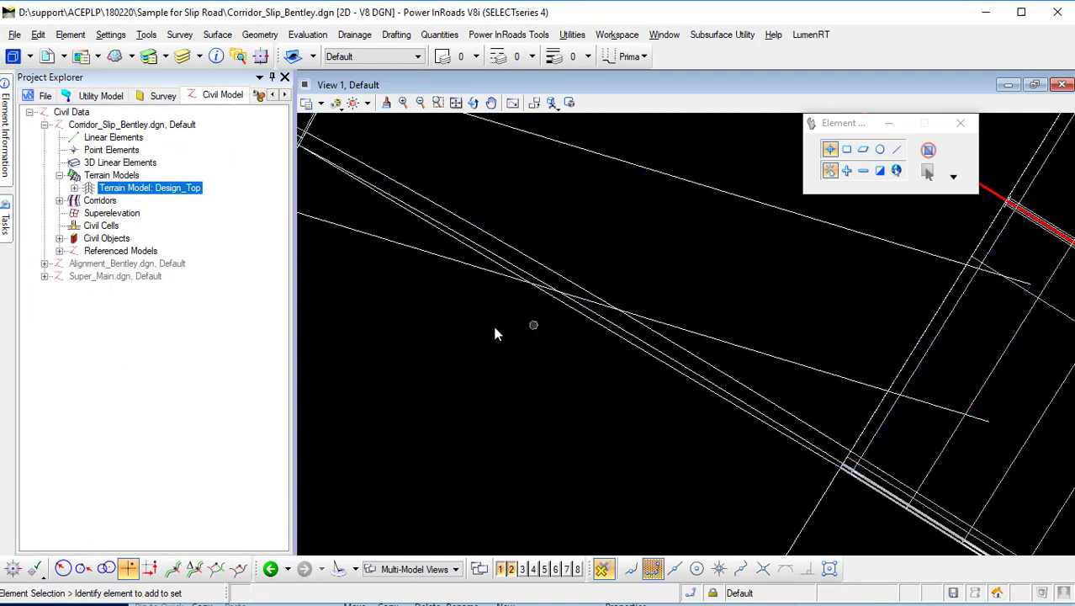
mouse_move(7, 241)
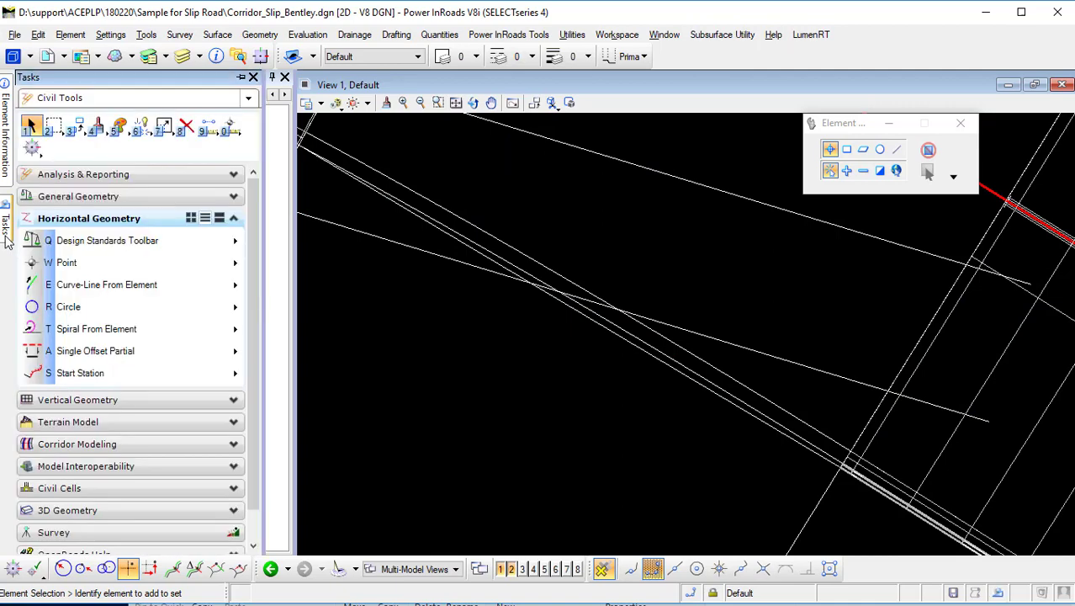
click(105, 306)
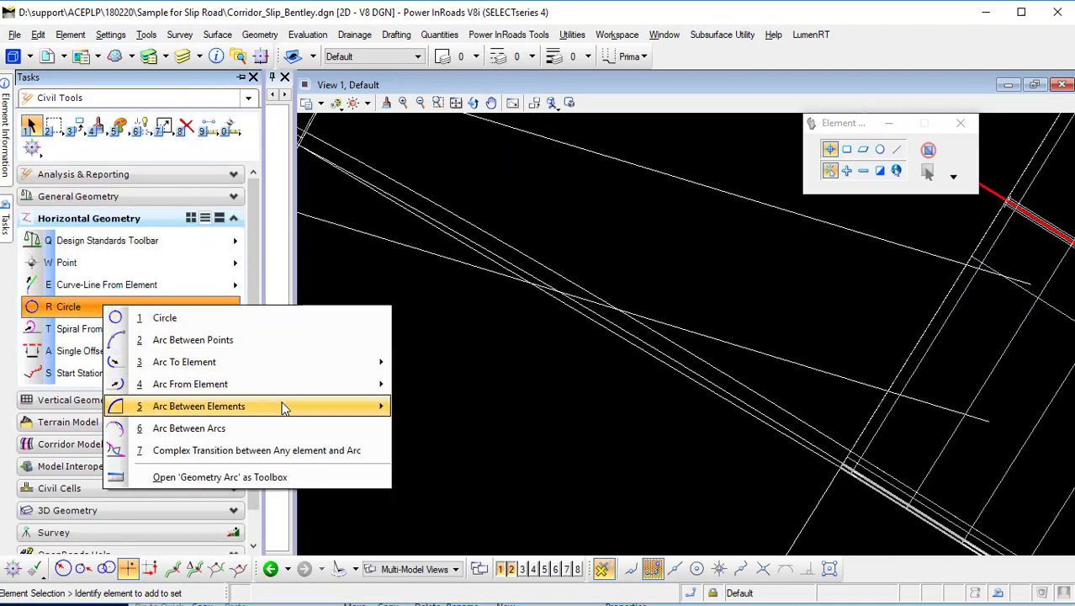
mouse_move(324, 412)
click(461, 409)
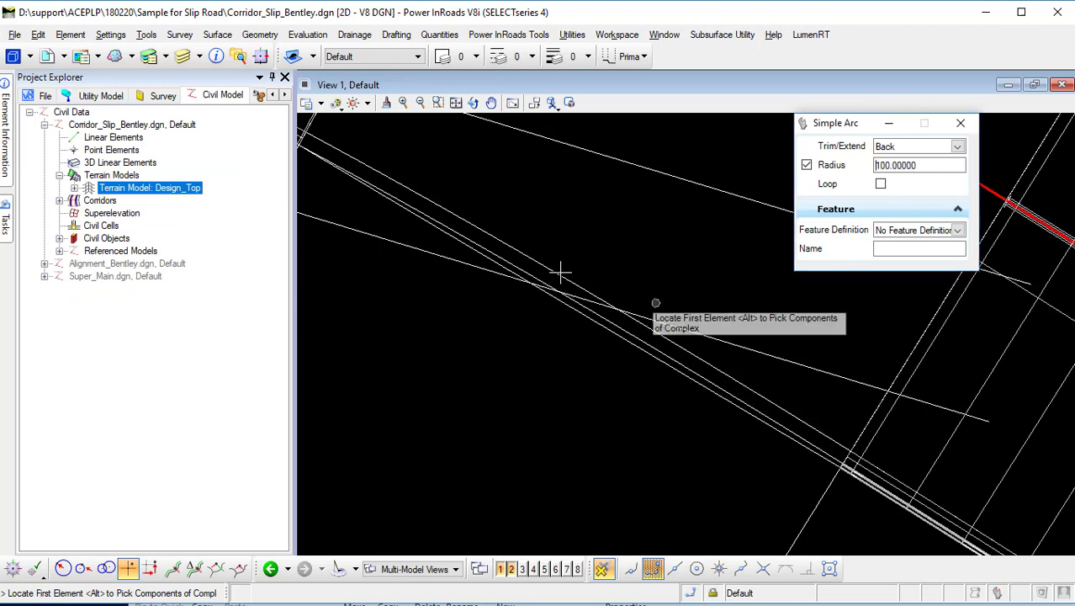
click(481, 269)
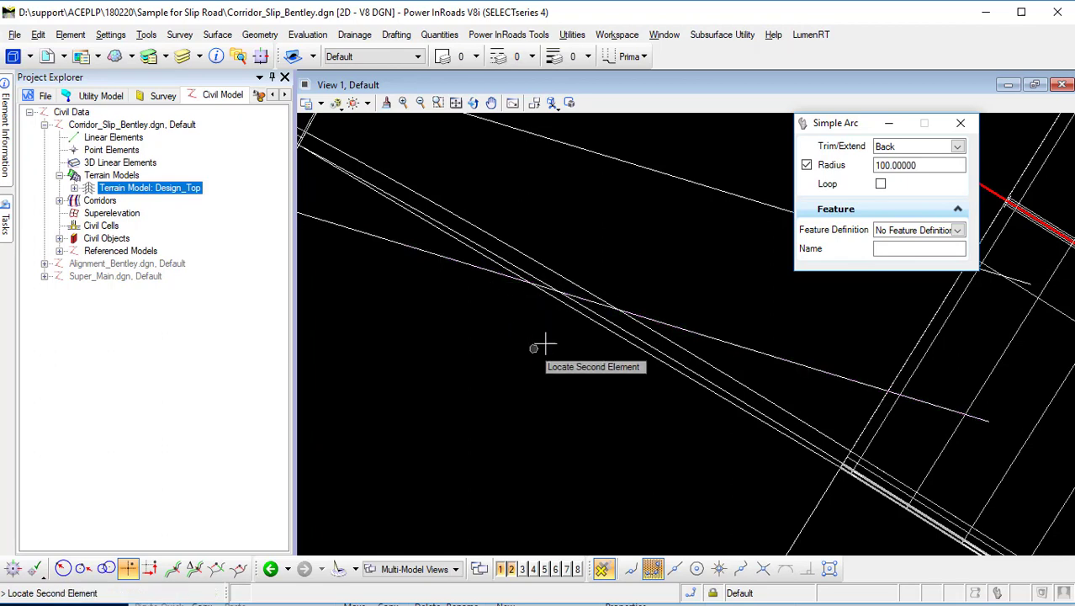
click(599, 317)
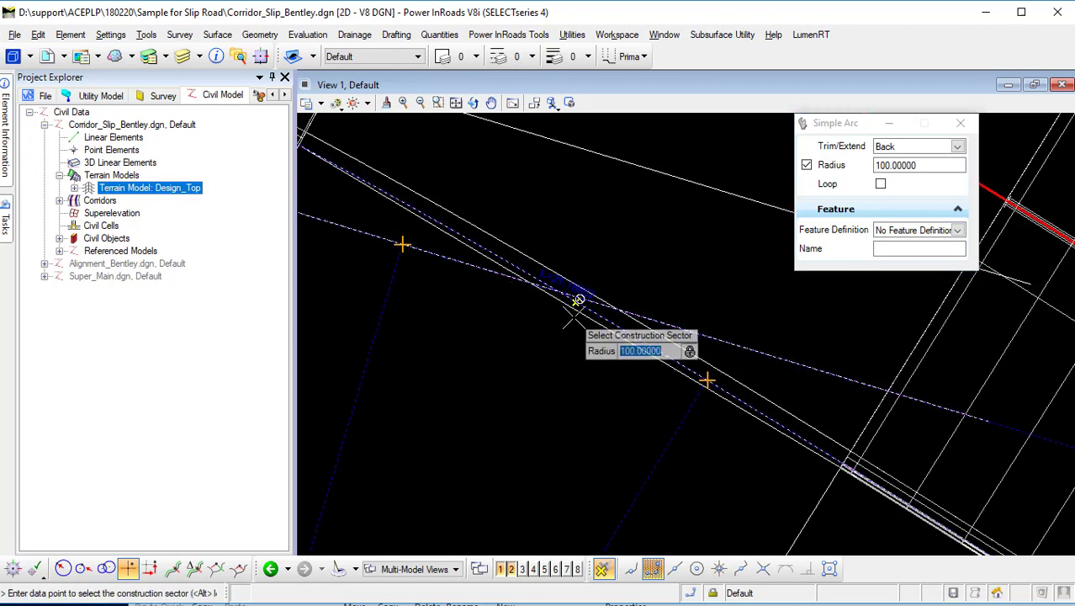
click(589, 380)
click(589, 380)
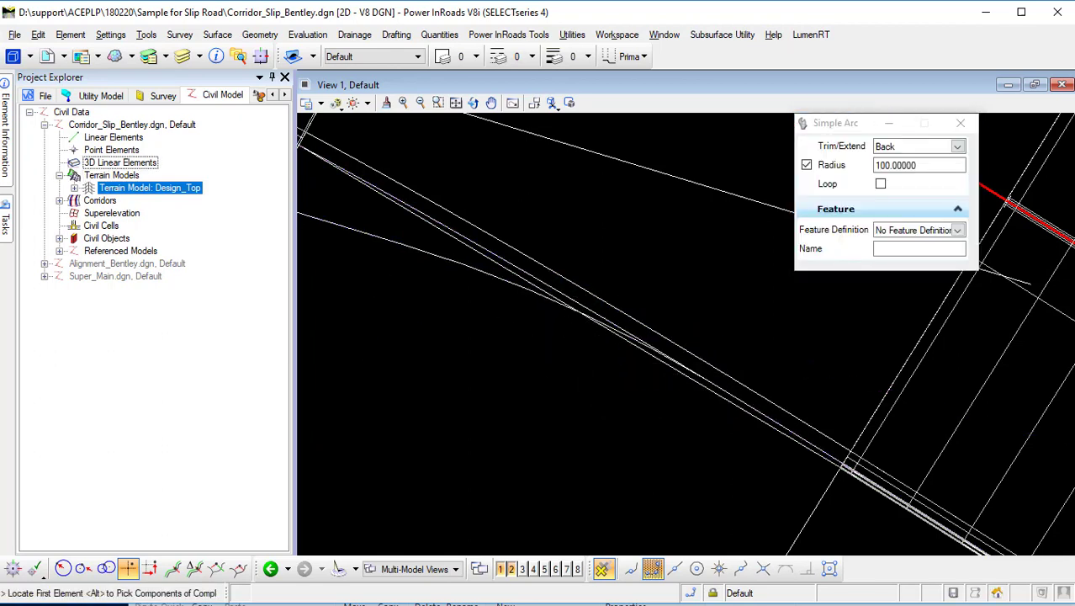
Combine the offset line, arc and nose line into one complex element using Complex By Elements in Automatic mode.
mouse_move(5, 218)
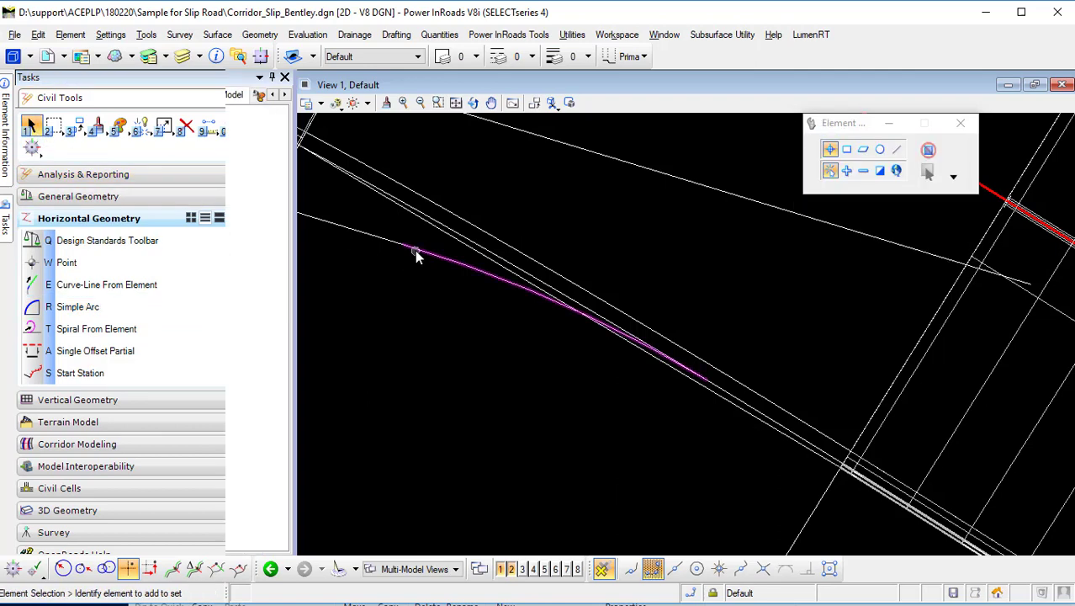
scroll(513, 328, down, 3)
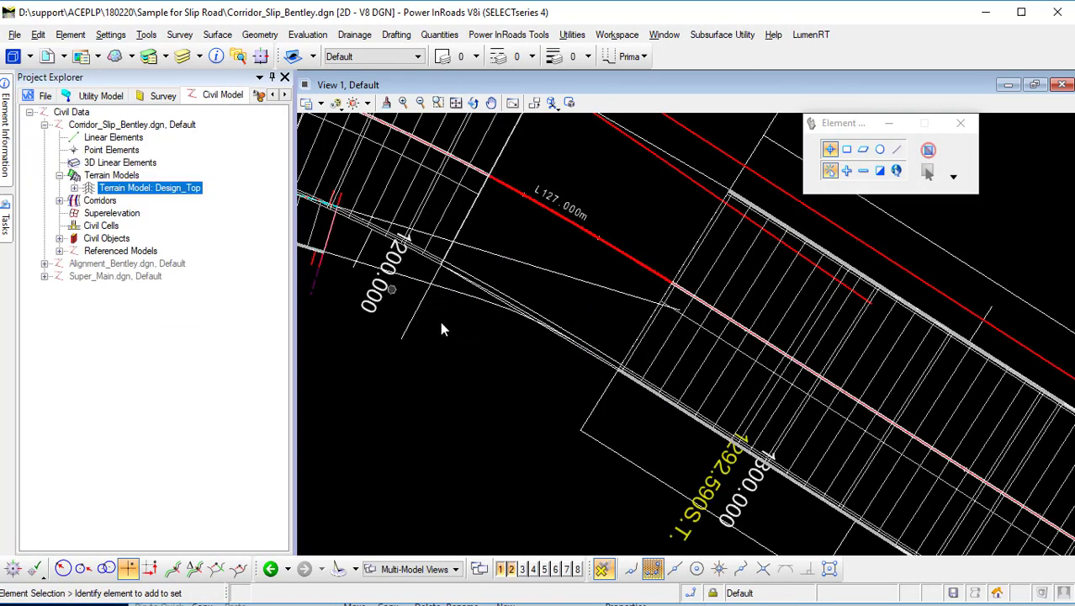
middle_drag(440, 328, 575, 395)
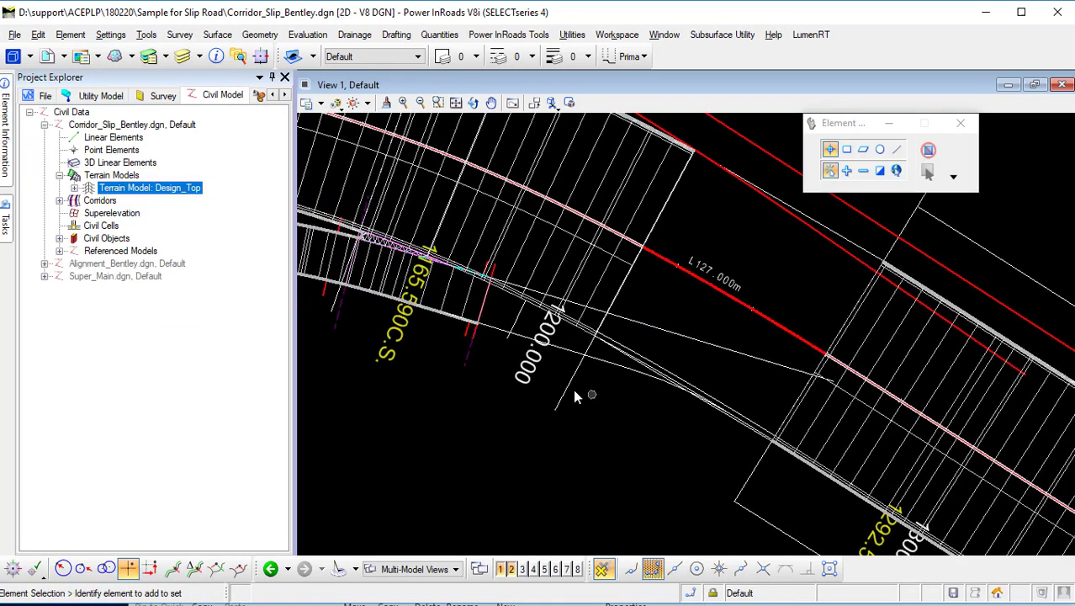
click(498, 334)
click(669, 450)
mouse_move(7, 221)
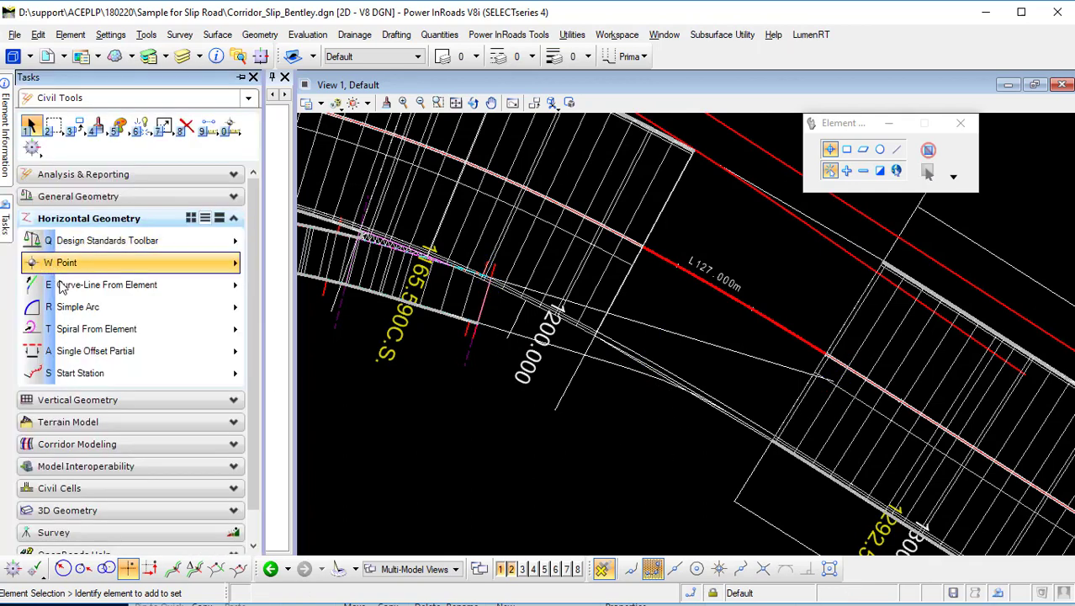
click(109, 374)
click(130, 353)
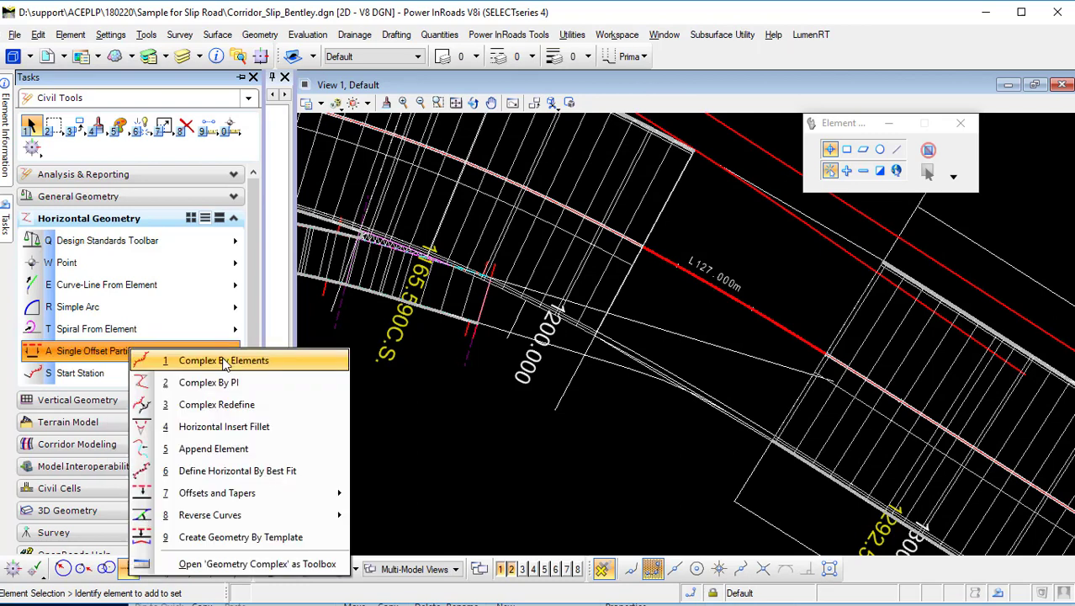
click(194, 361)
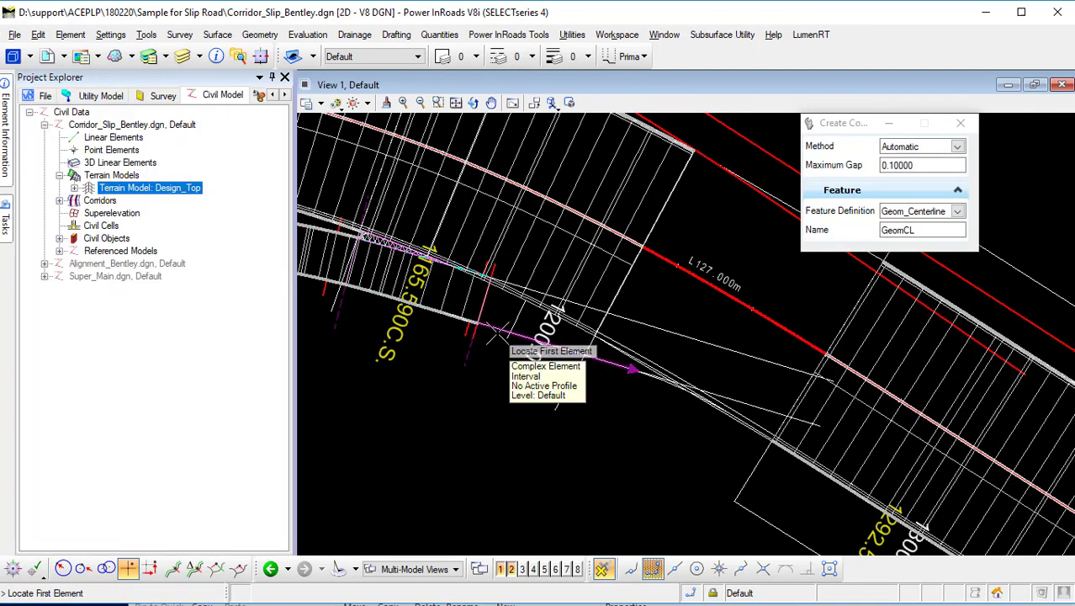
click(503, 338)
scroll(713, 421, up, 3)
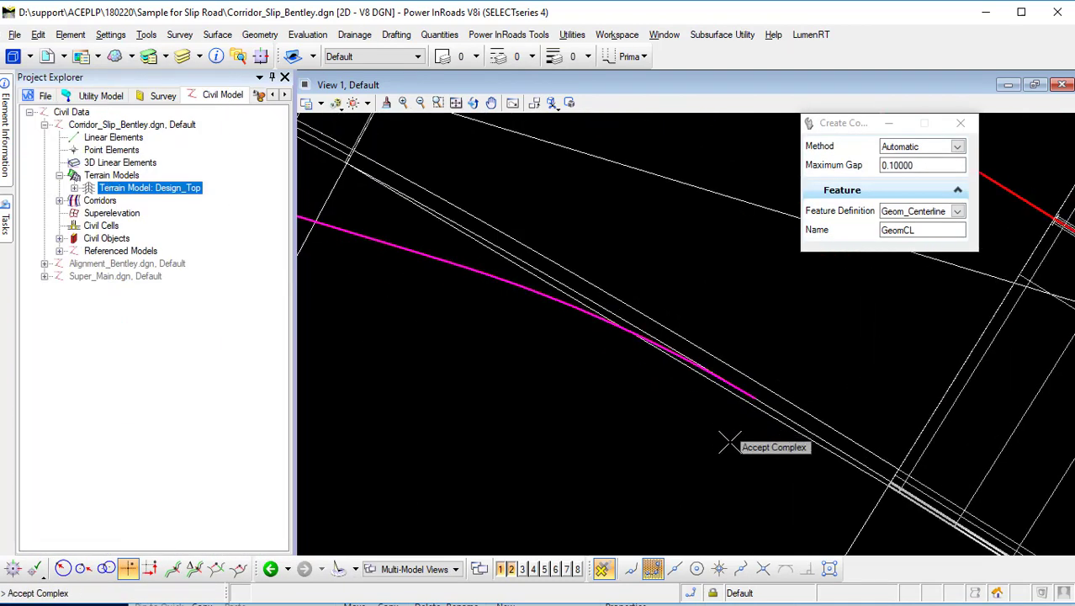
scroll(758, 415, up, 2)
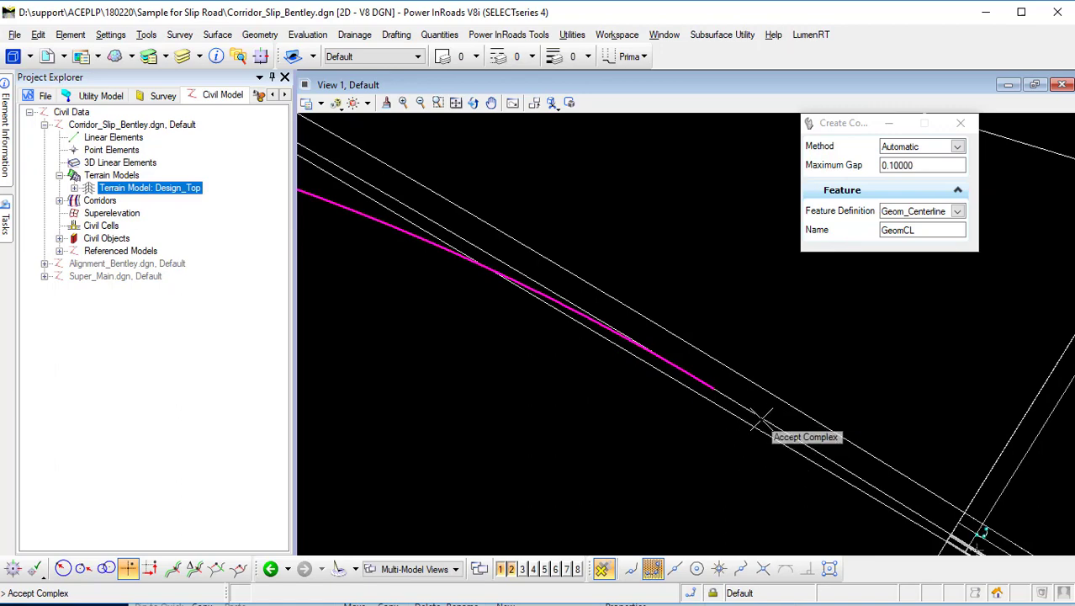
scroll(666, 470, down, 2)
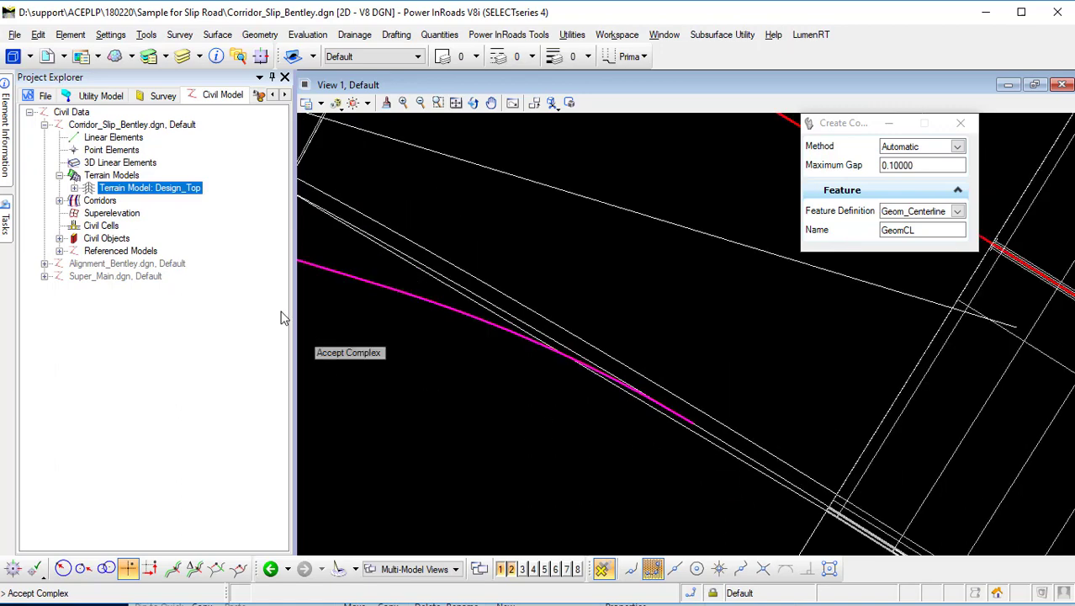
middle_drag(475, 422, 588, 422)
click(638, 461)
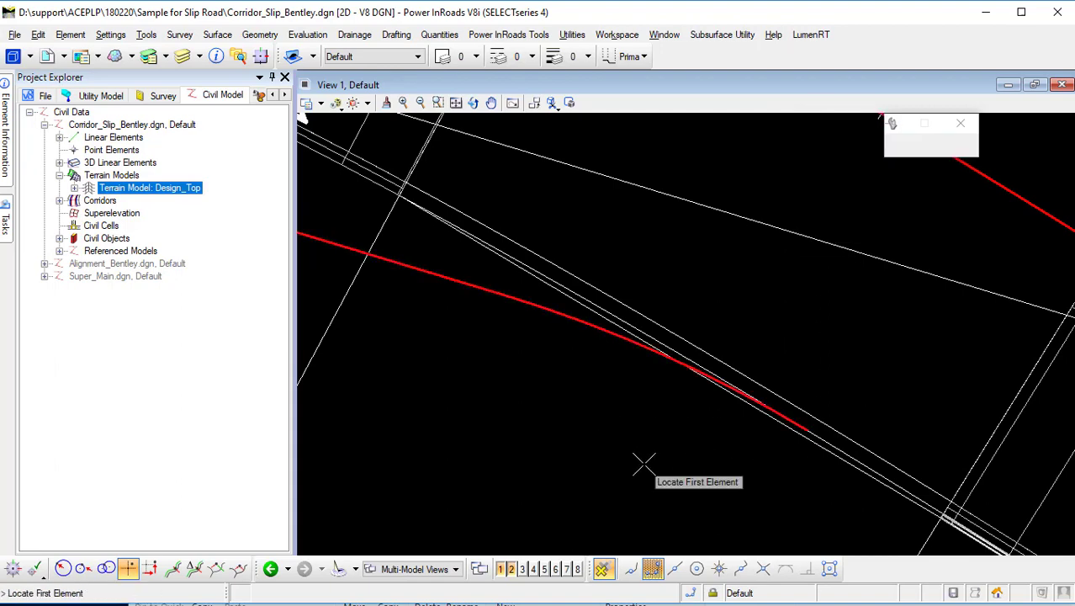
mouse_move(8, 221)
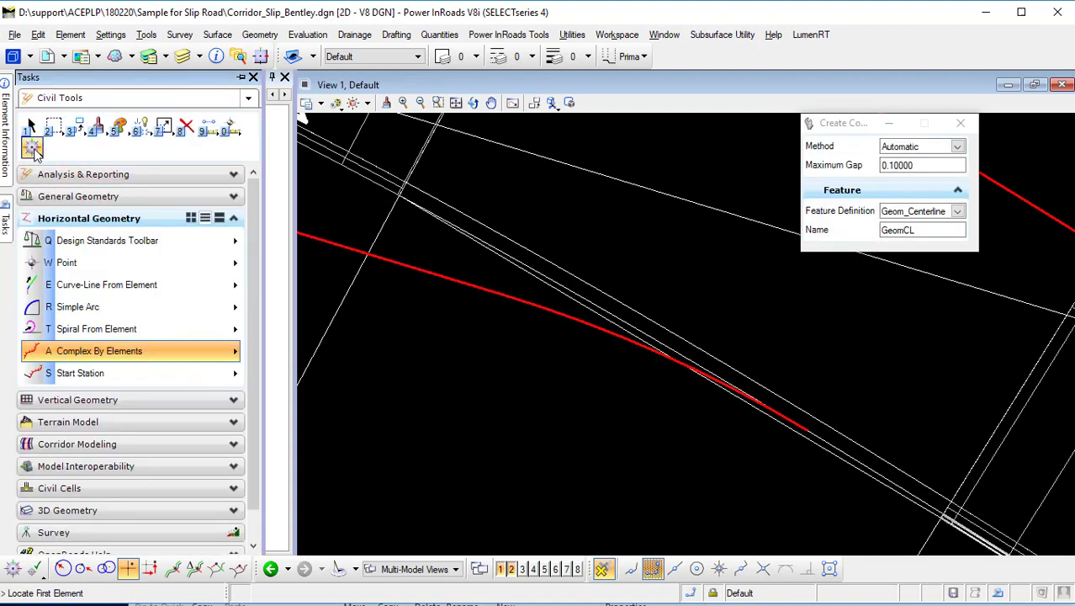
click(32, 127)
scroll(541, 447, down, 3)
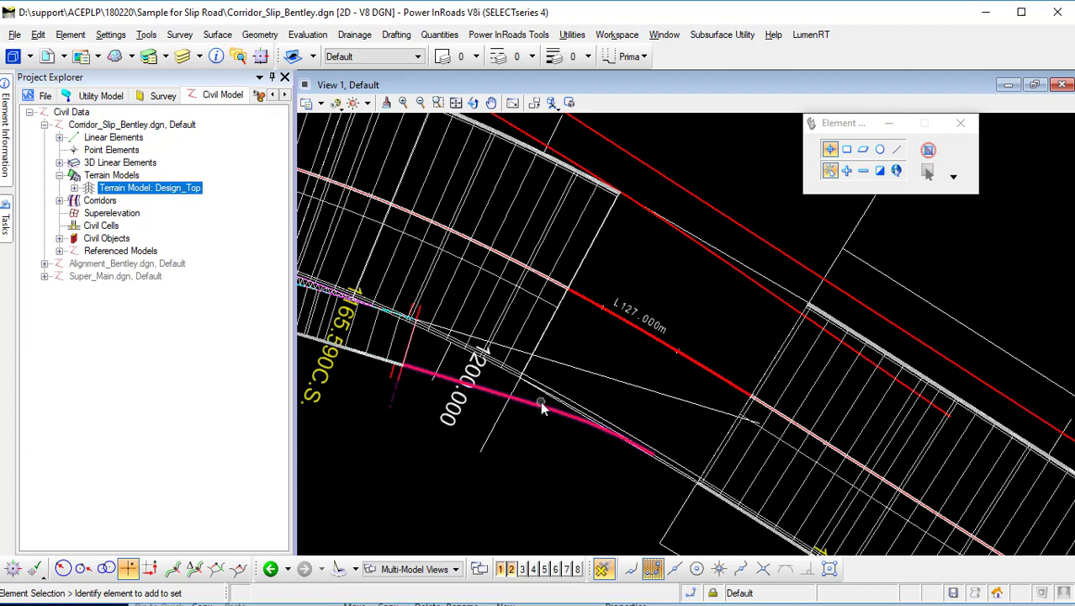
click(539, 410)
click(599, 460)
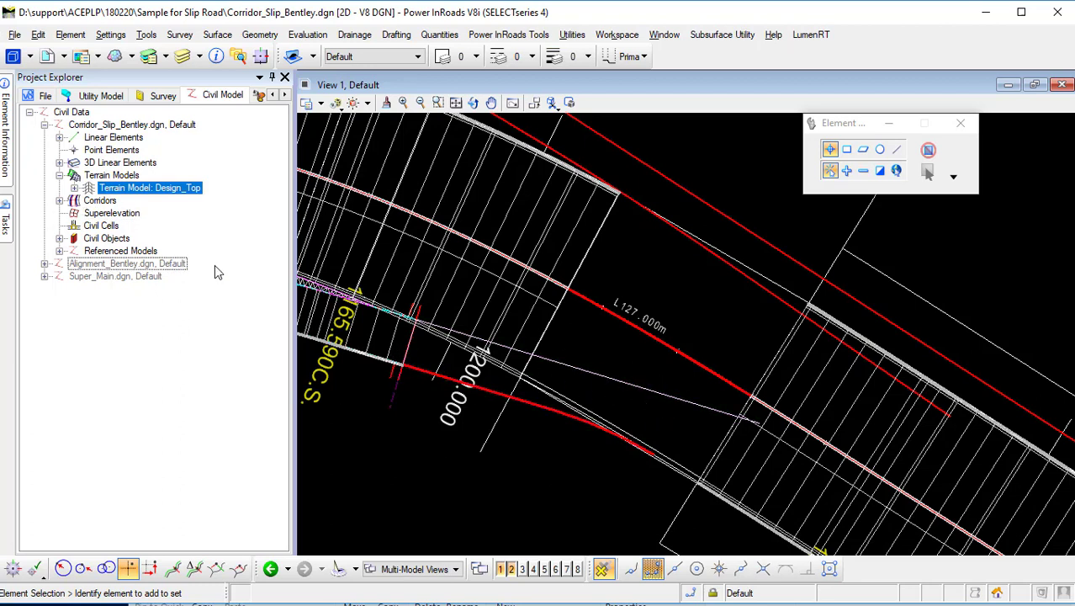
click(4, 226)
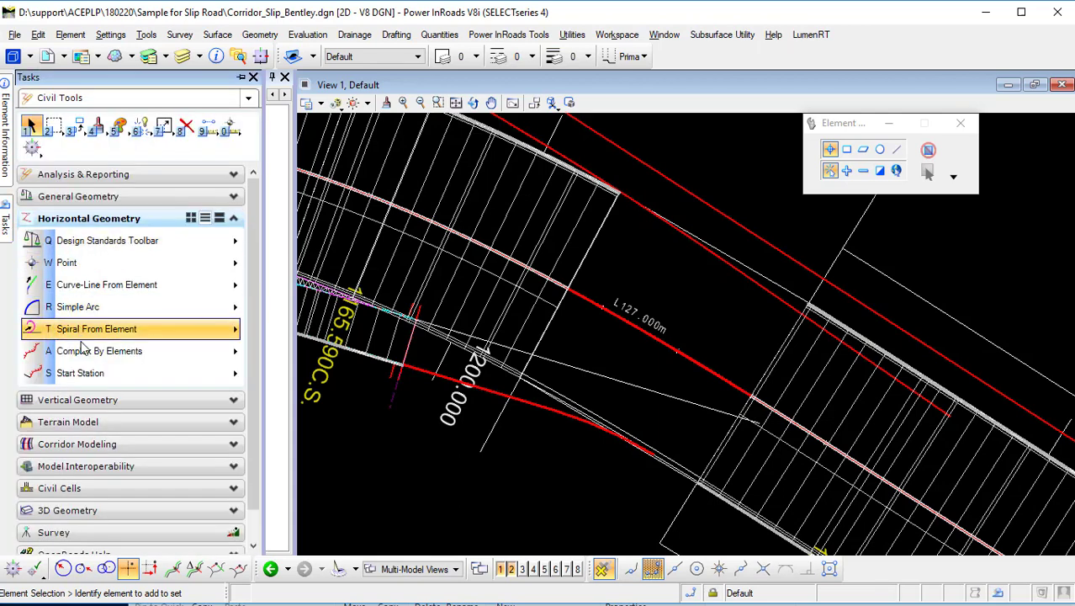
click(108, 448)
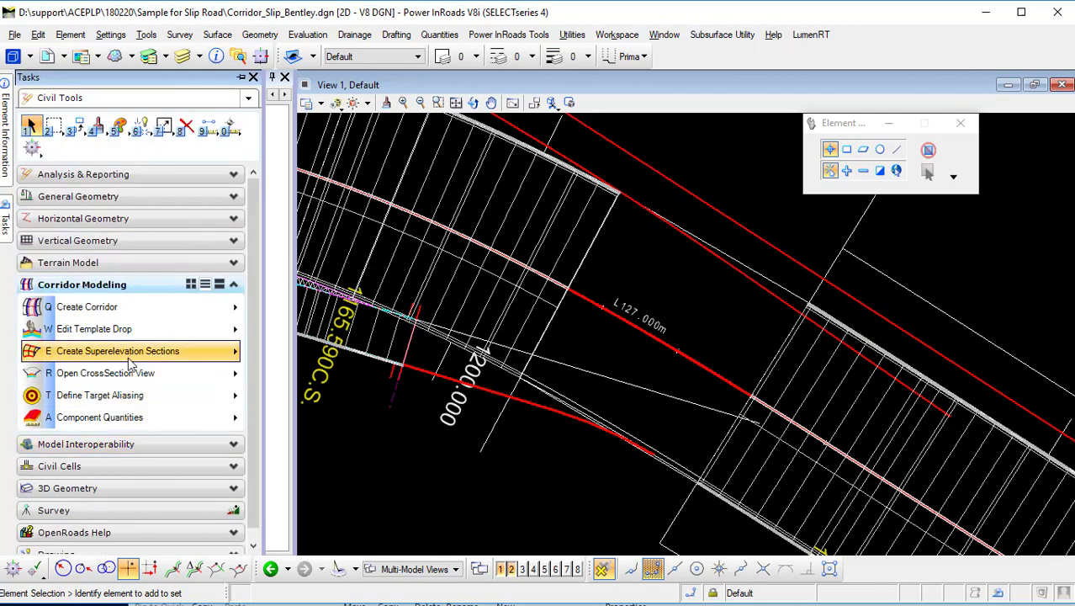
right_click(137, 312)
click(246, 322)
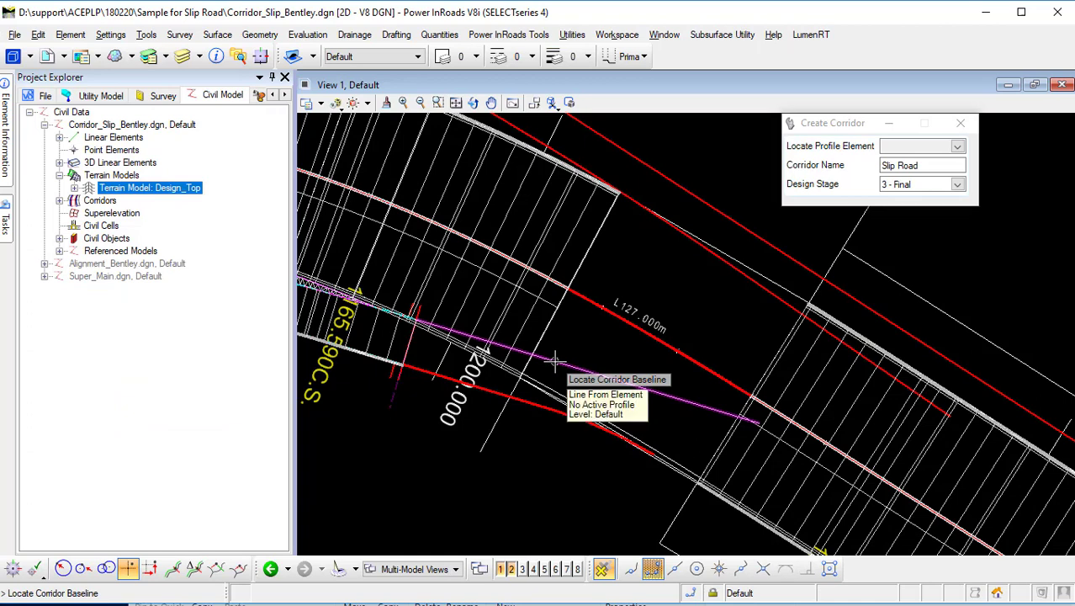
click(564, 360)
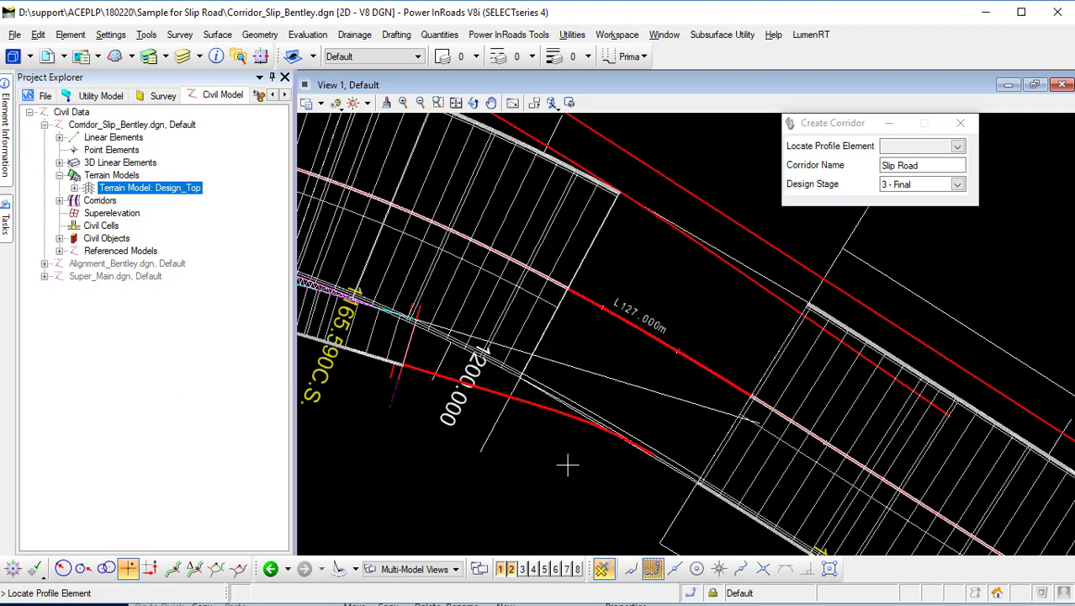
mouse_move(11, 220)
click(32, 122)
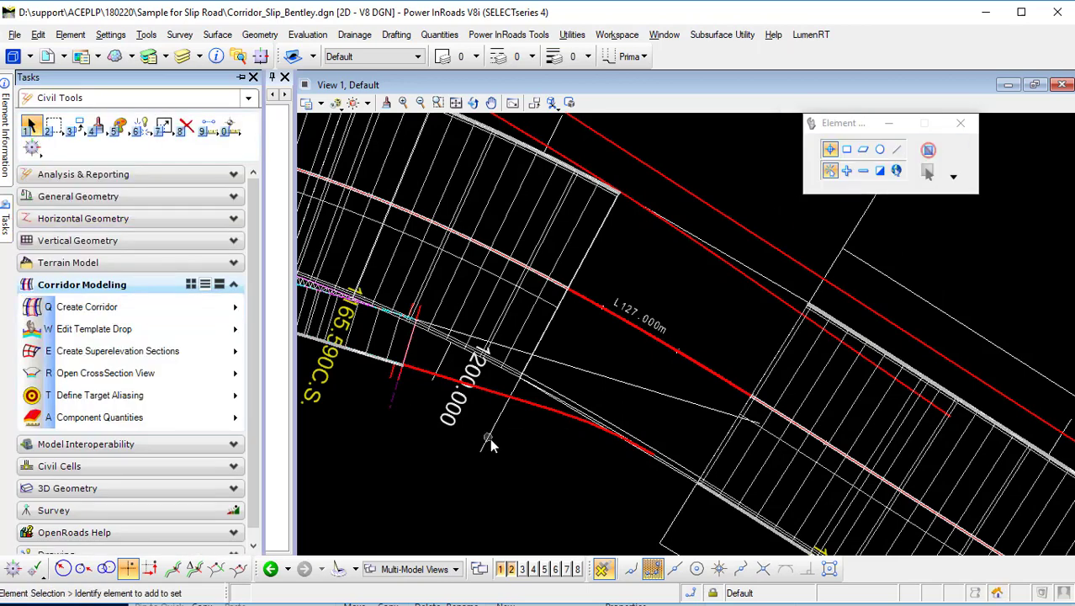
Open a profile view for the slip road baseline line in view 3.
click(493, 450)
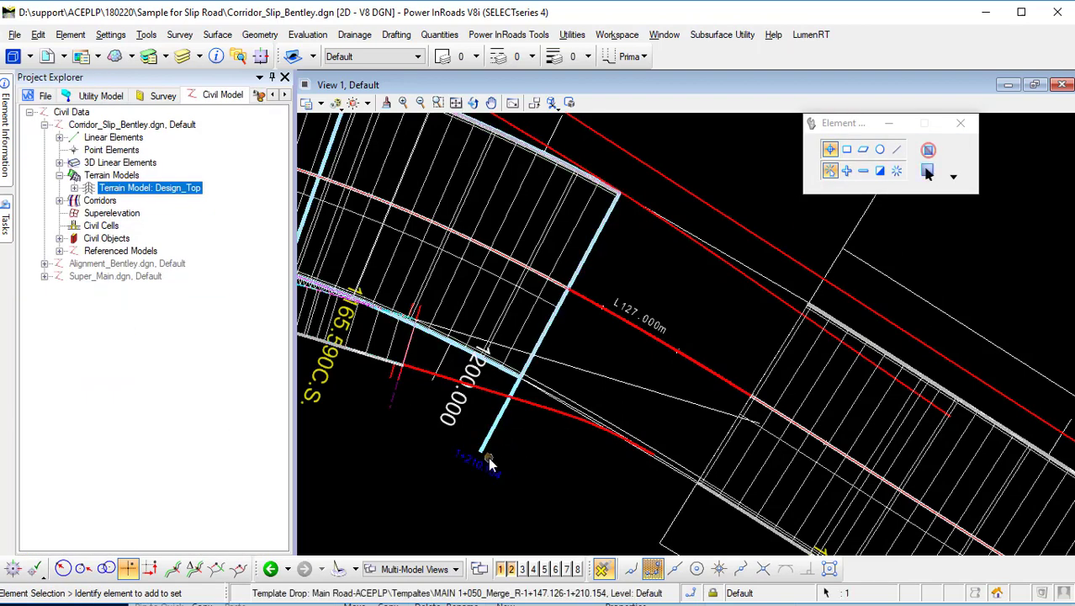
scroll(616, 467, up, 5)
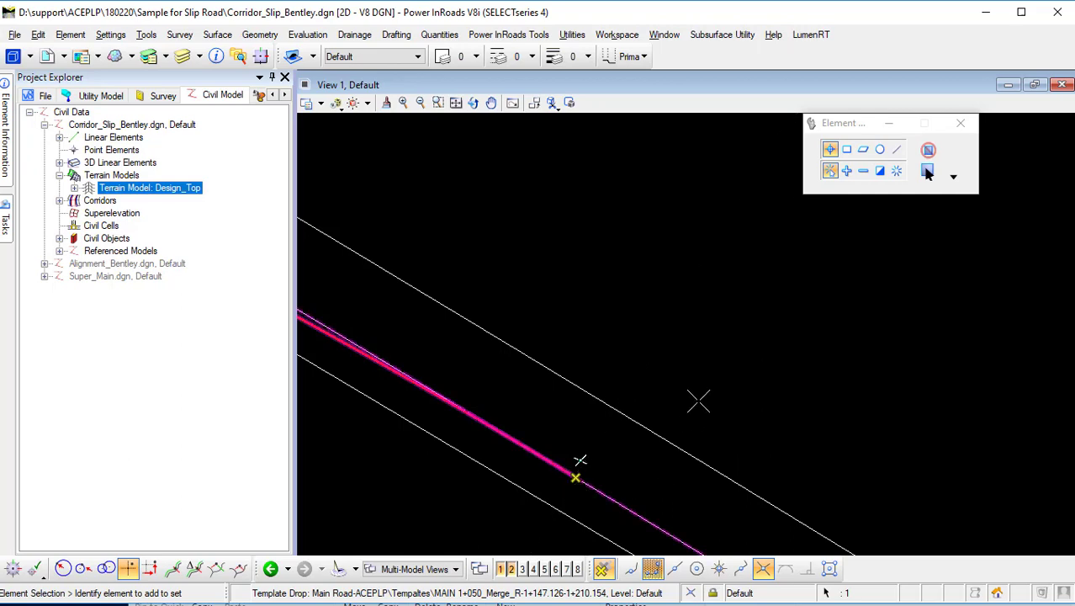
scroll(699, 398, down, 3)
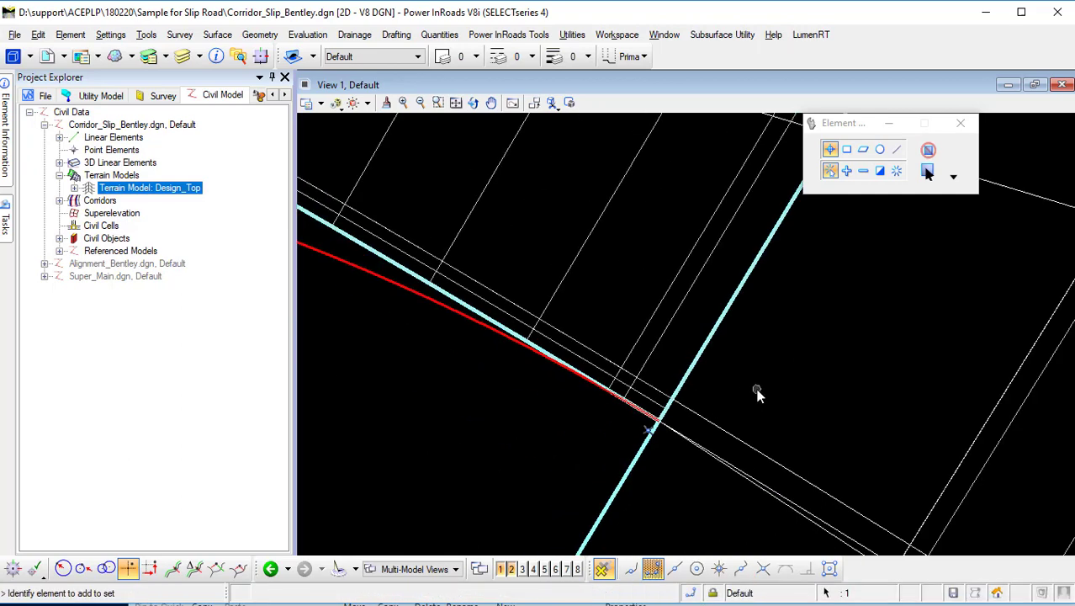
scroll(757, 394, down, 2)
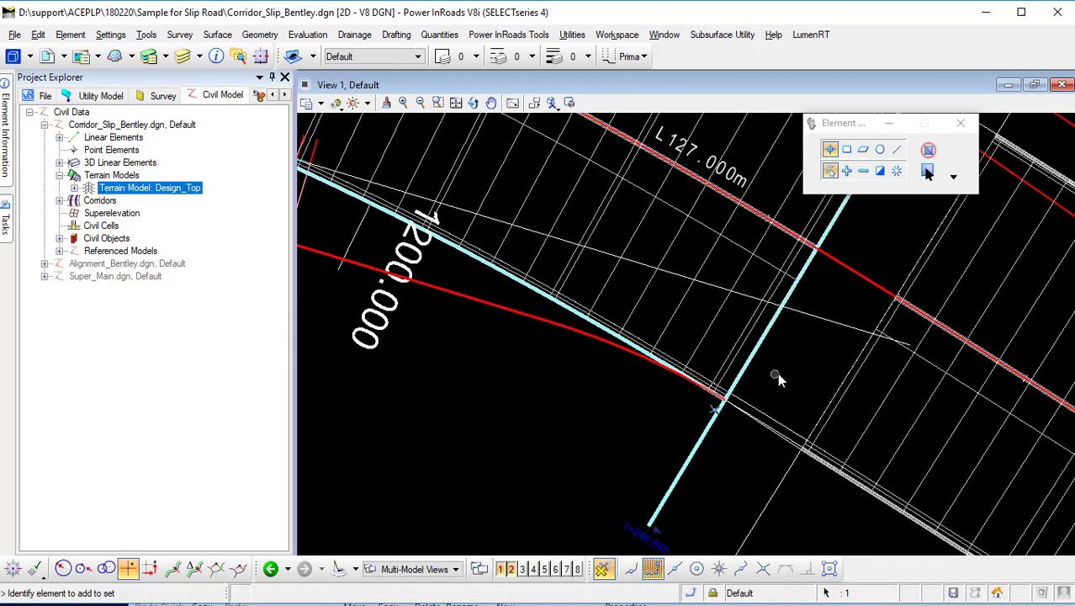
click(809, 316)
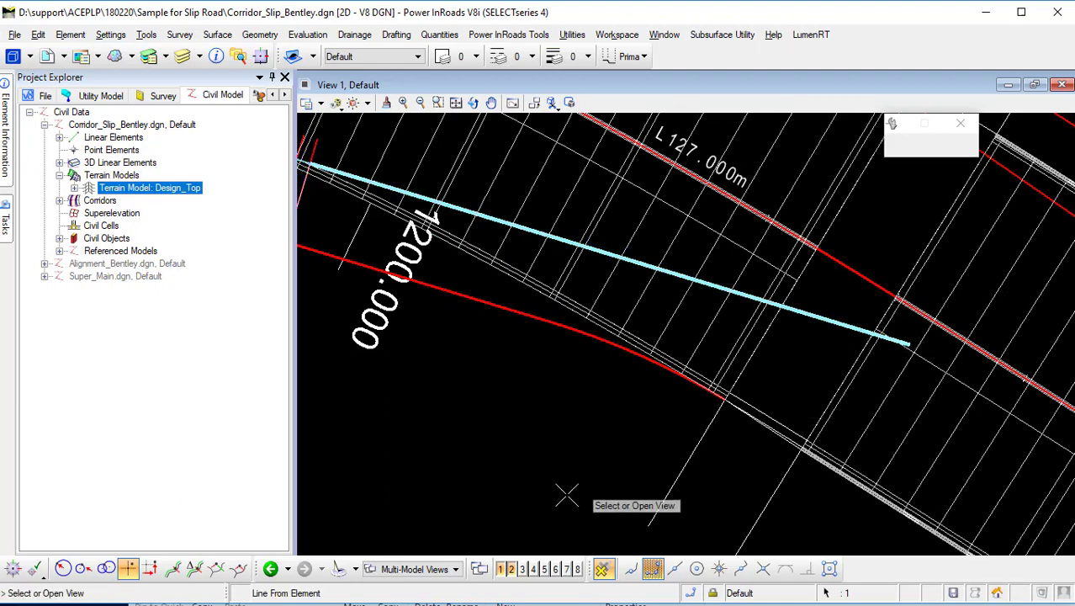
click(523, 570)
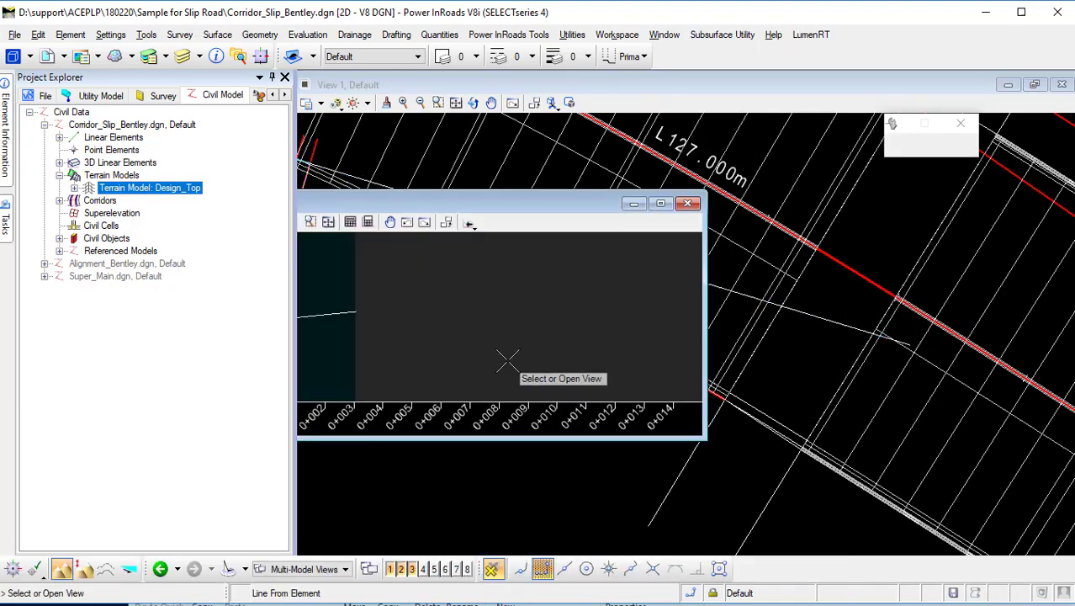
click(817, 348)
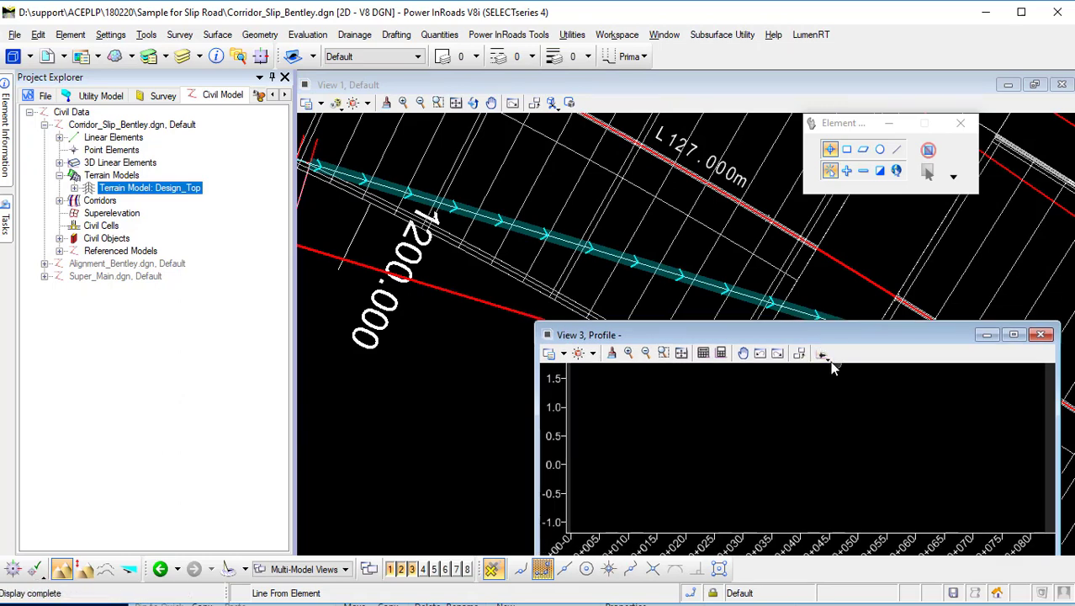
Create a quick profile from the design terrain surface along the slip road baseline.
click(875, 368)
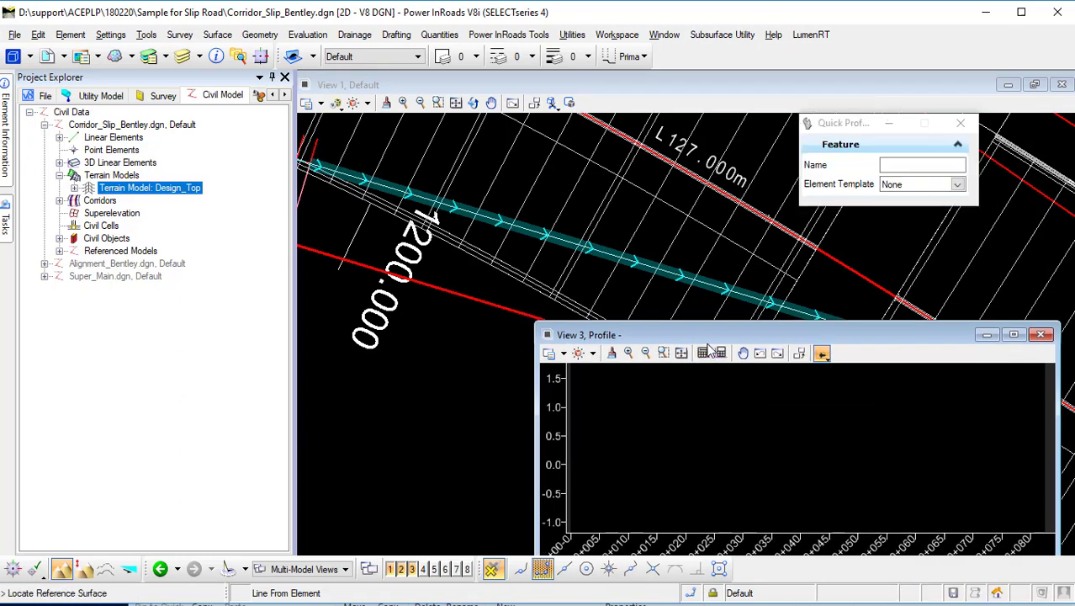
click(604, 310)
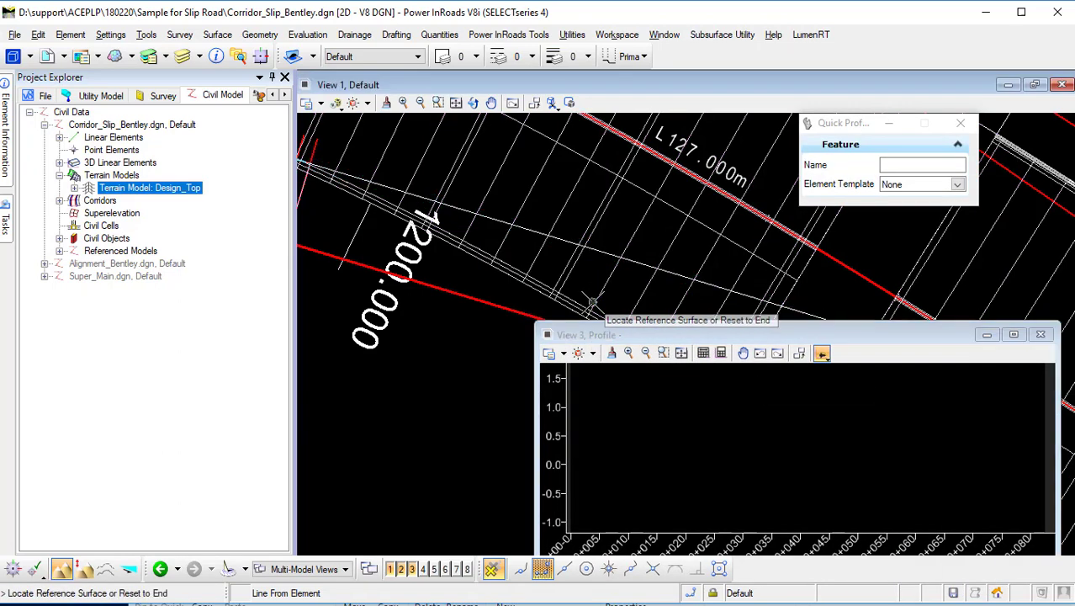
right_click(696, 431)
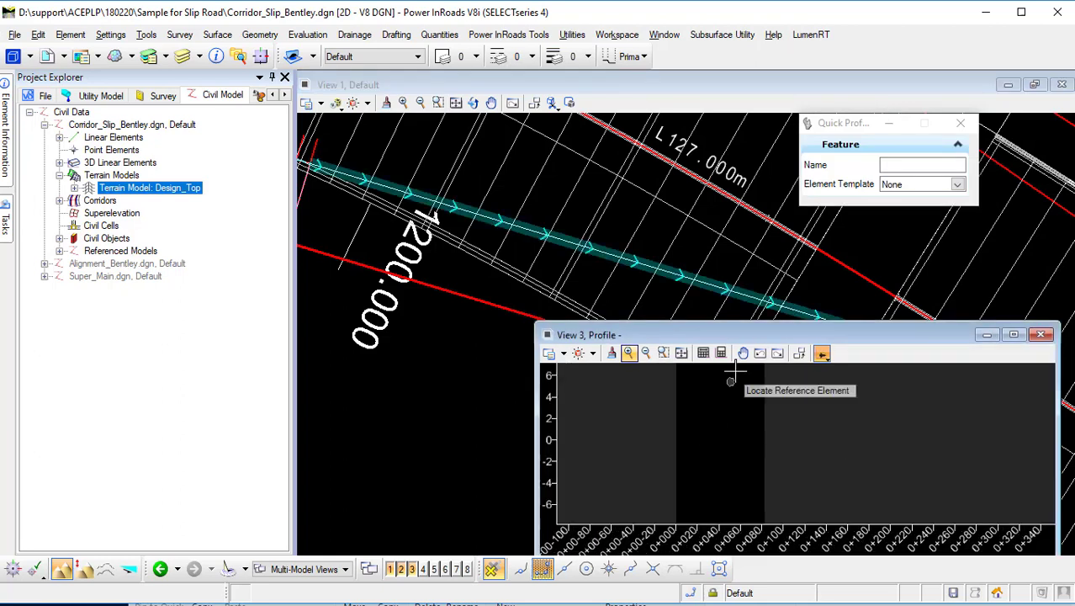
click(704, 354)
scroll(771, 494, down, 4)
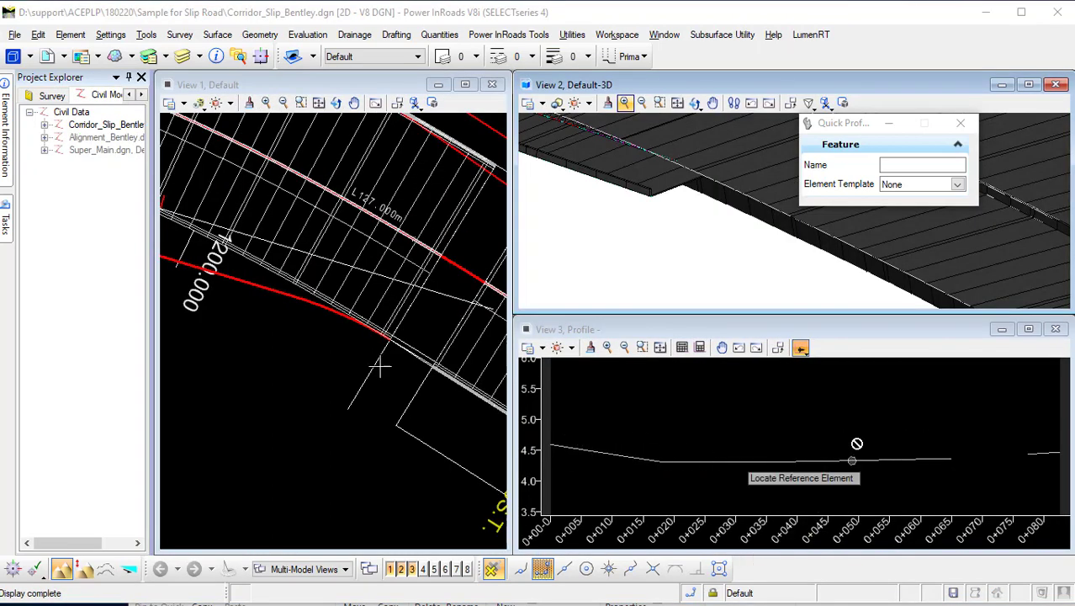
Set the quick profile as the active profile of the slip road baseline.
mouse_move(7, 234)
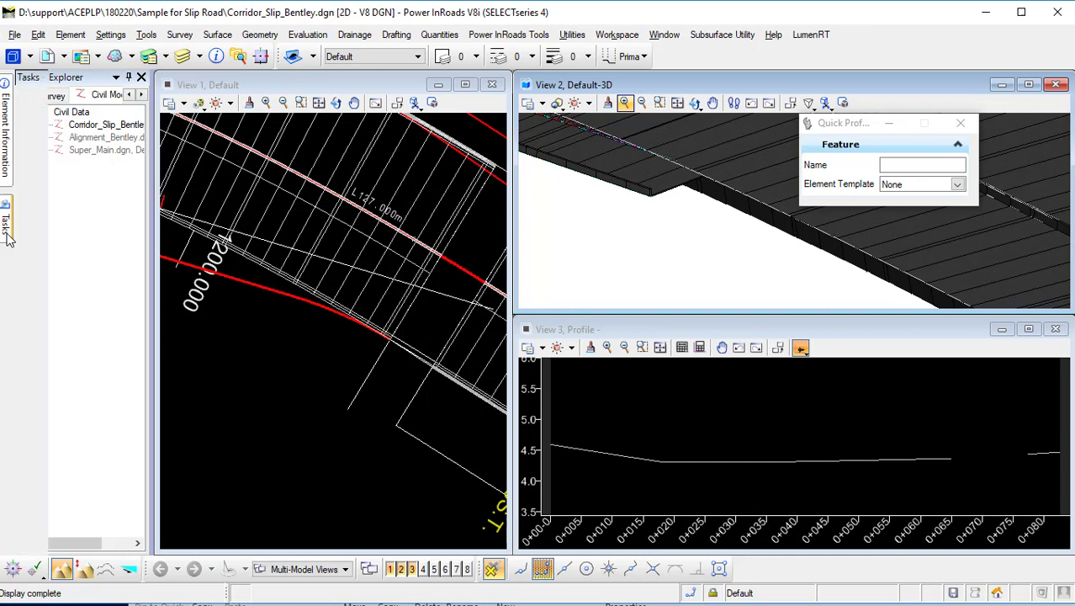
click(81, 244)
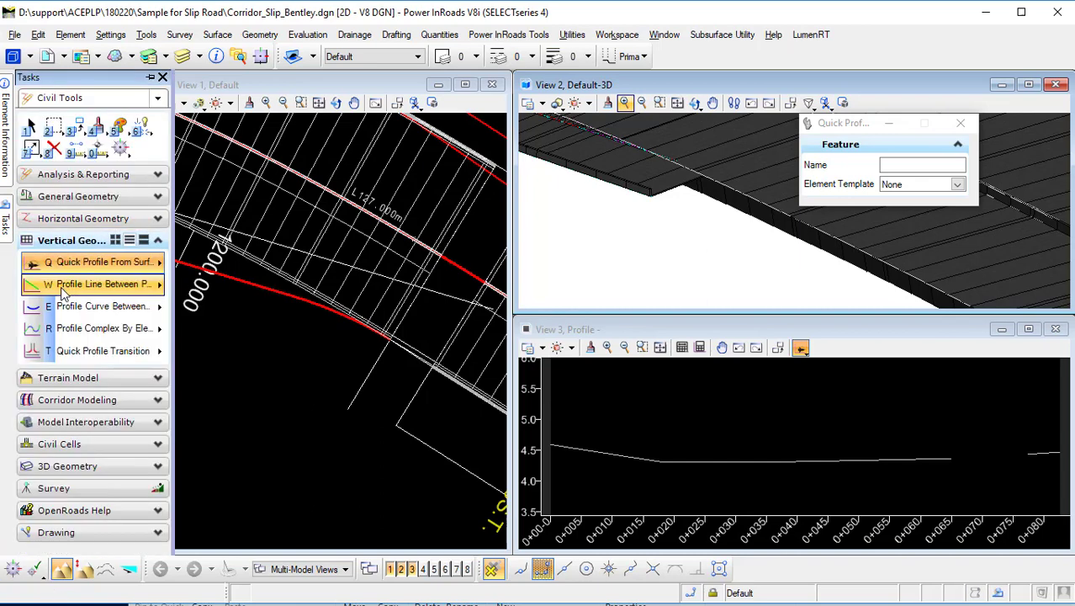
right_click(67, 288)
click(150, 298)
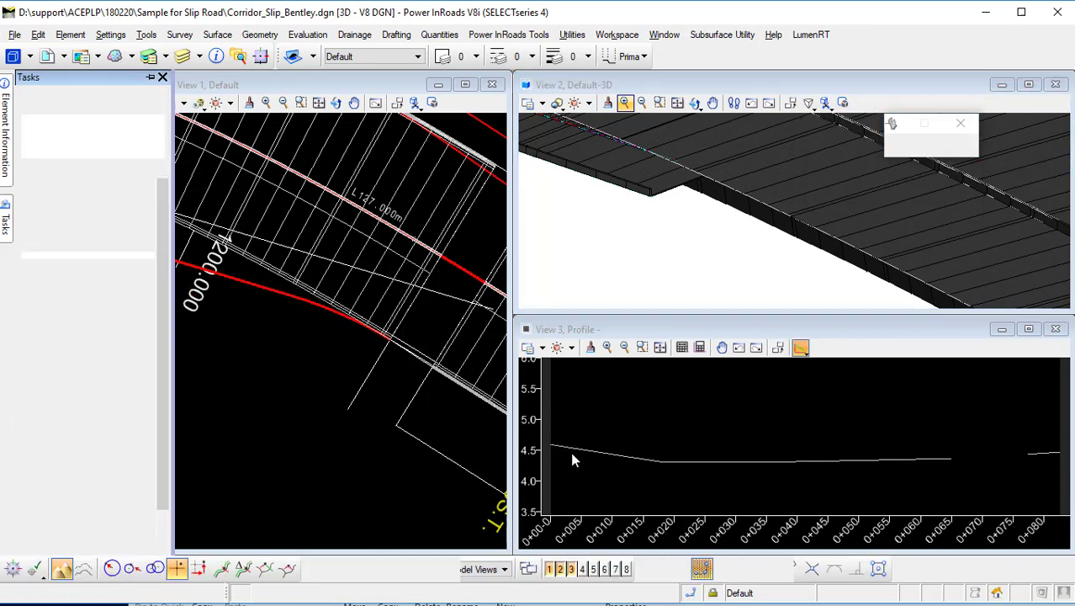
click(571, 459)
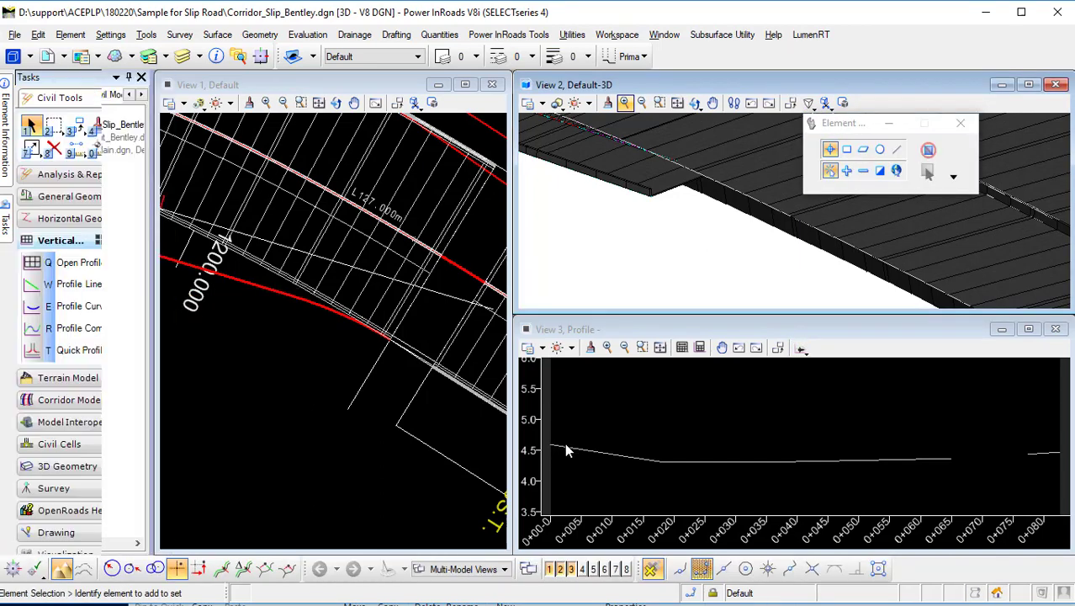
click(620, 462)
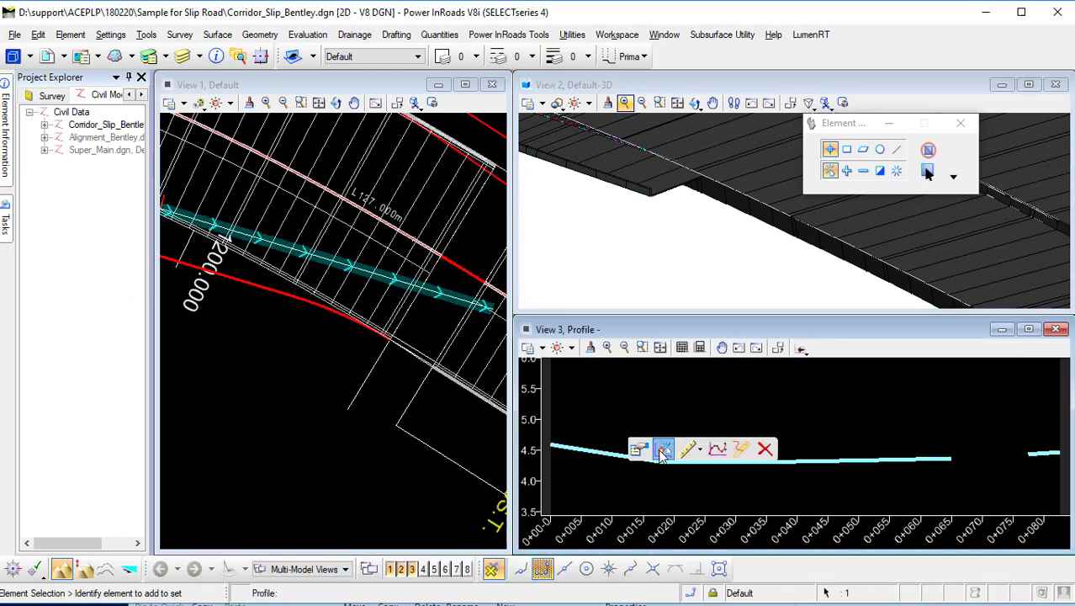
click(663, 451)
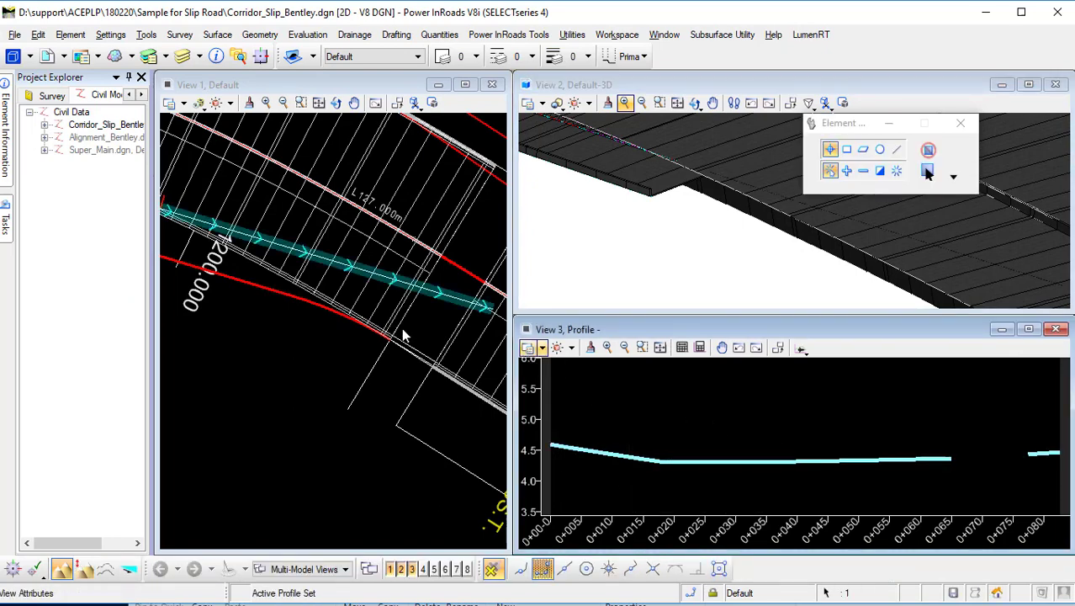
Create a corridor named Slip Road on the slip road baseline using its active profile, design stage 3 - Final.
click(433, 320)
scroll(433, 321, down, 2)
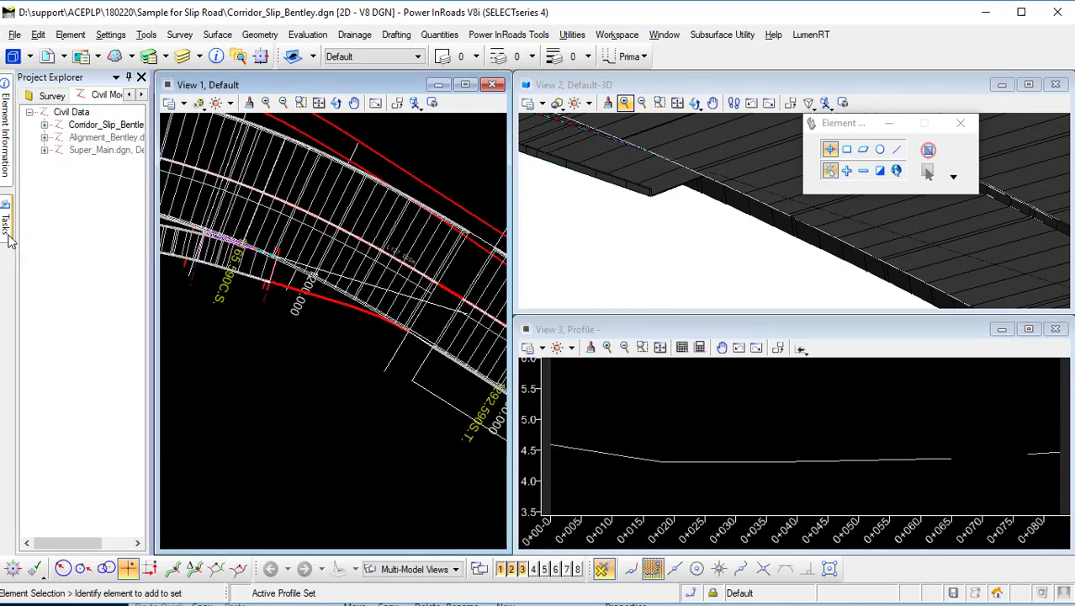
mouse_move(8, 235)
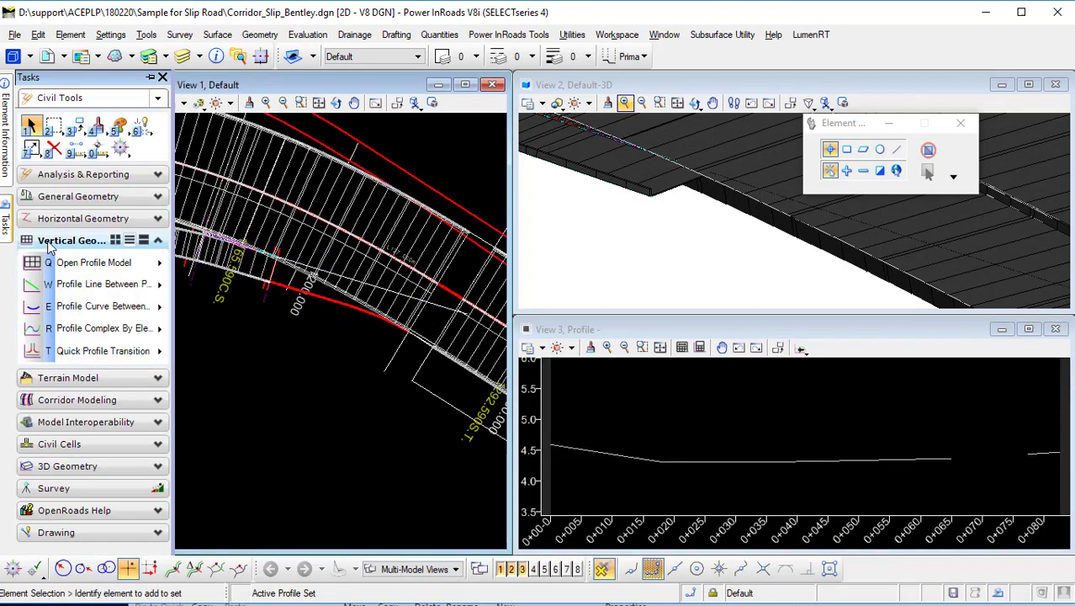
click(88, 397)
click(101, 308)
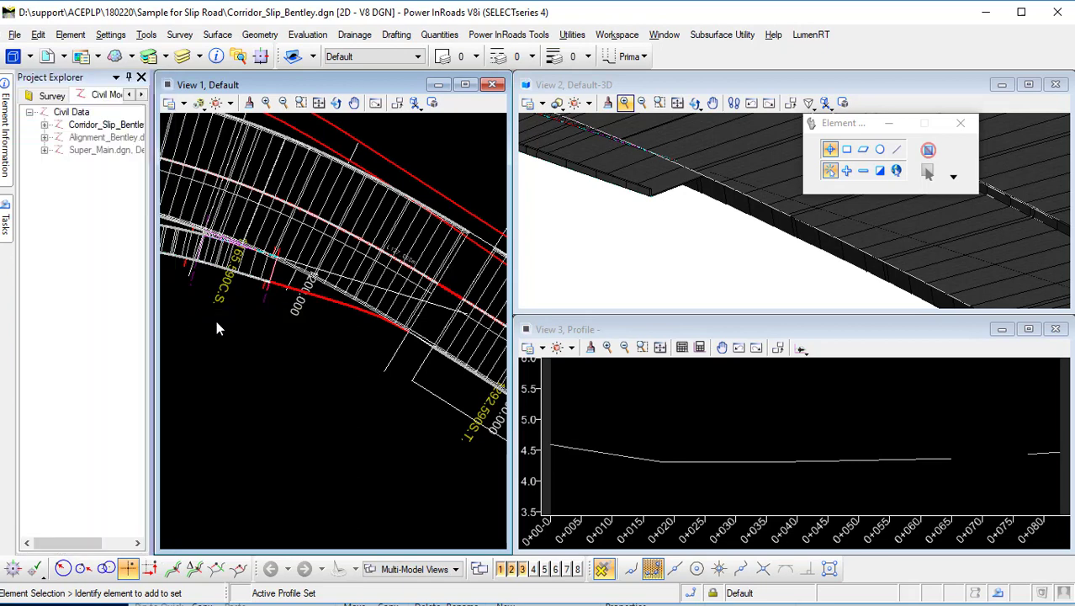
click(454, 313)
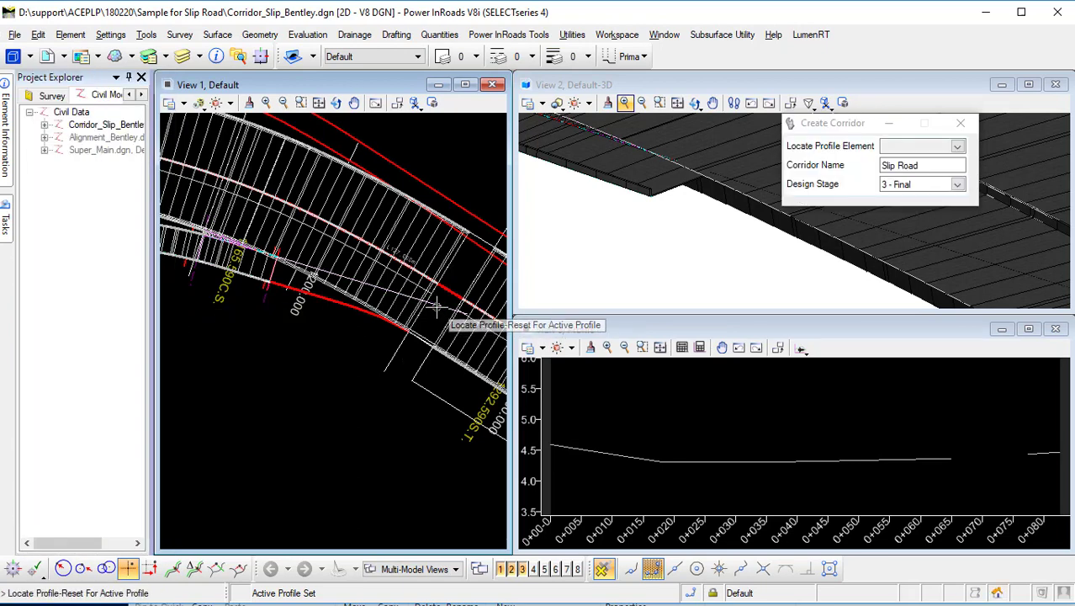
right_click(312, 383)
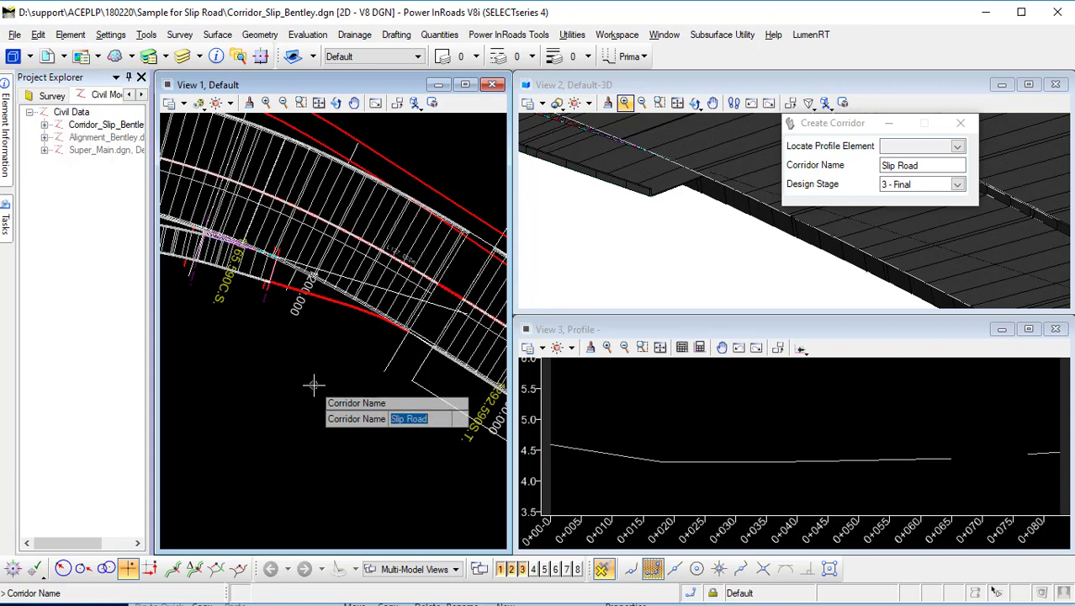
click(312, 382)
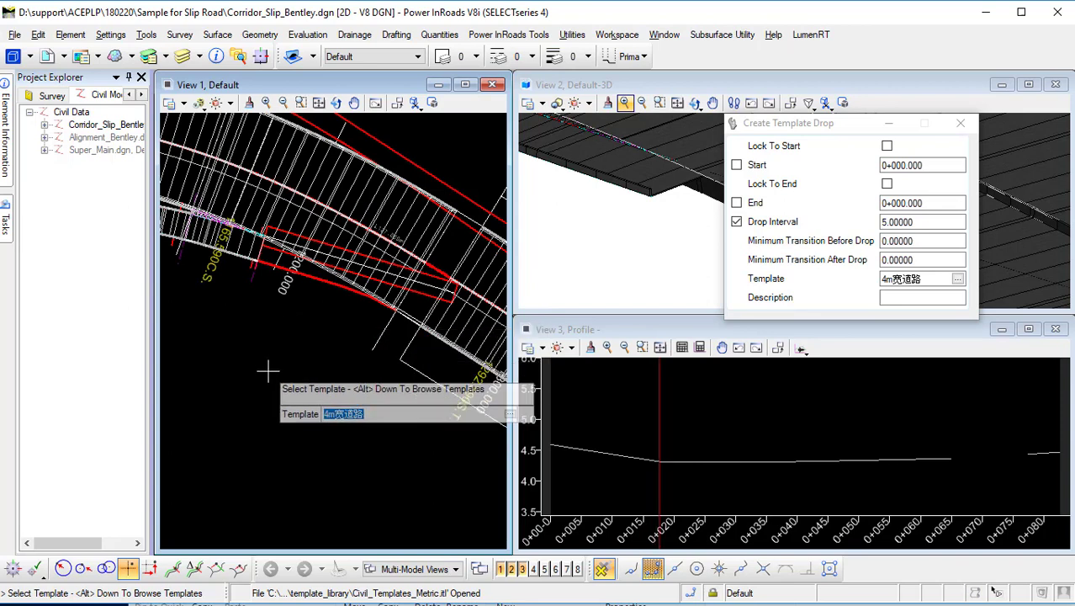
Browse the template library and pick the Slip A_Barrier_R_Merge template under ACEPLP Tempaltes for the template drop.
key(alt+Down)
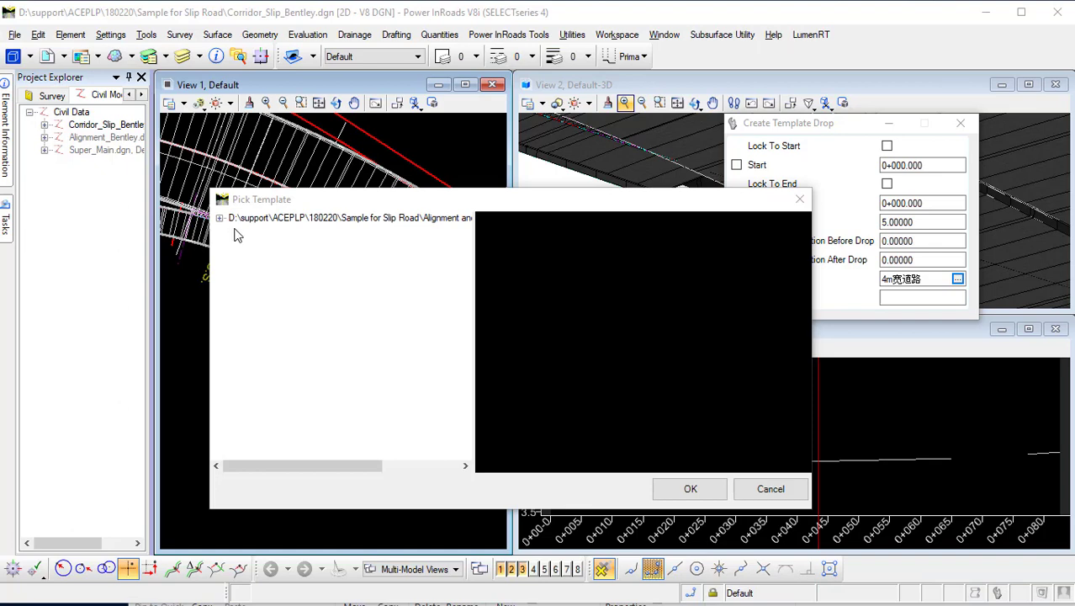
click(219, 219)
click(235, 231)
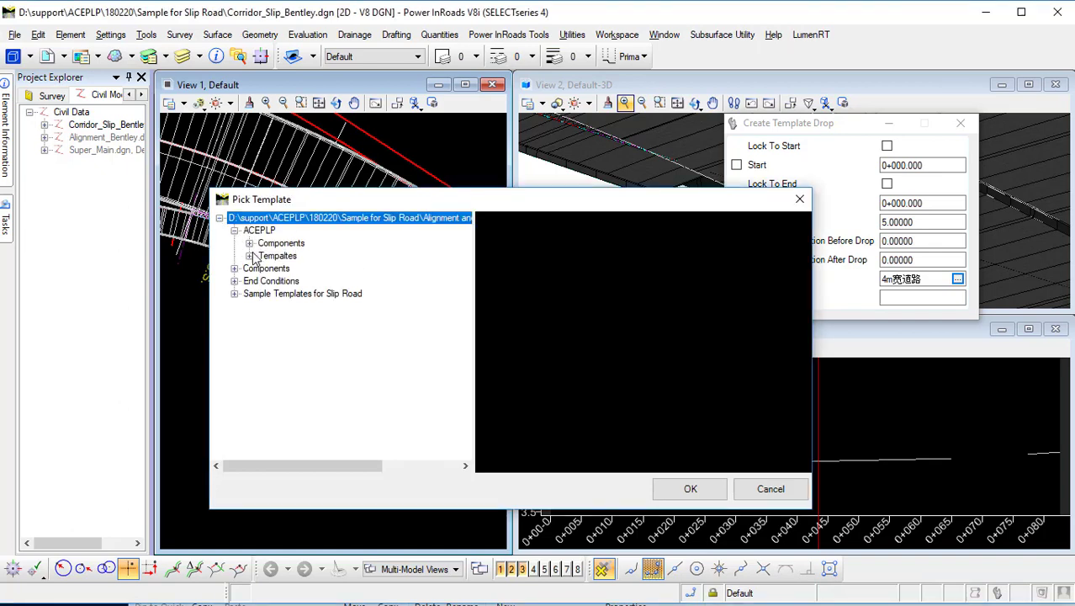
click(249, 256)
click(322, 333)
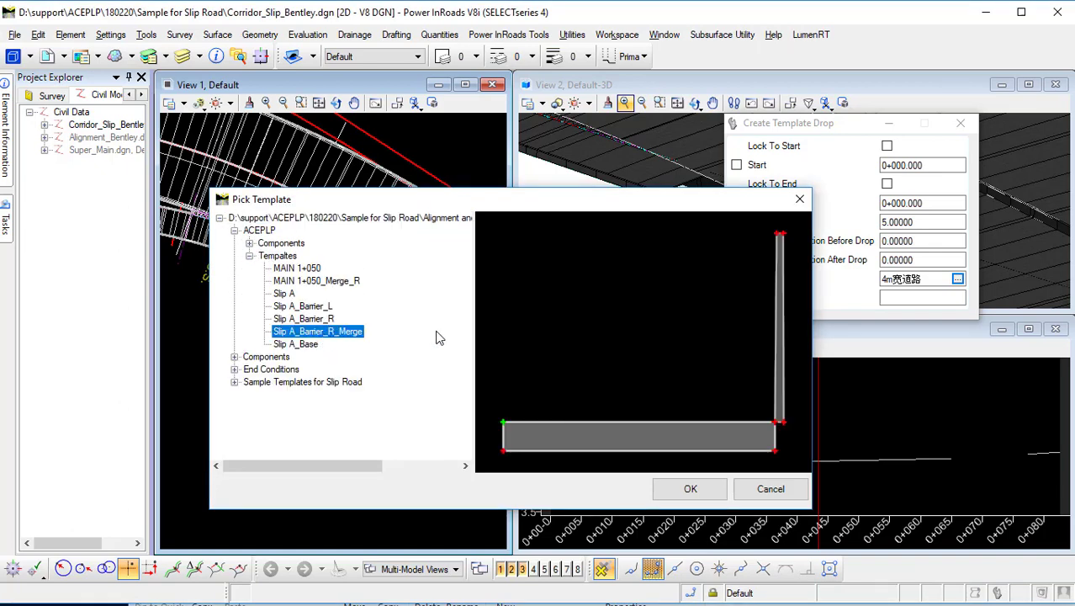
click(690, 489)
click(282, 331)
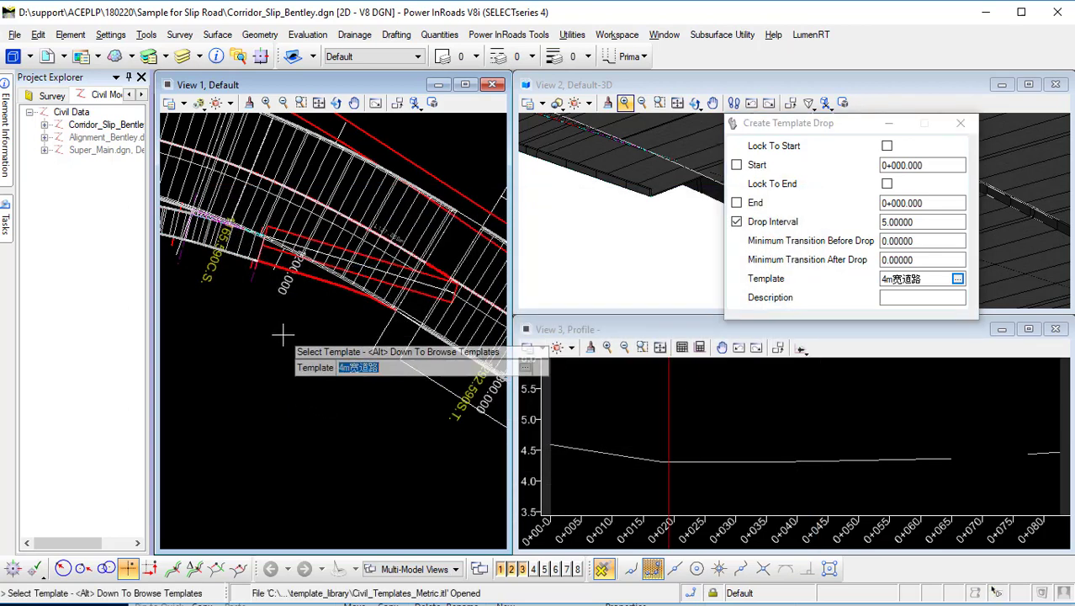
click(957, 278)
click(221, 218)
click(235, 230)
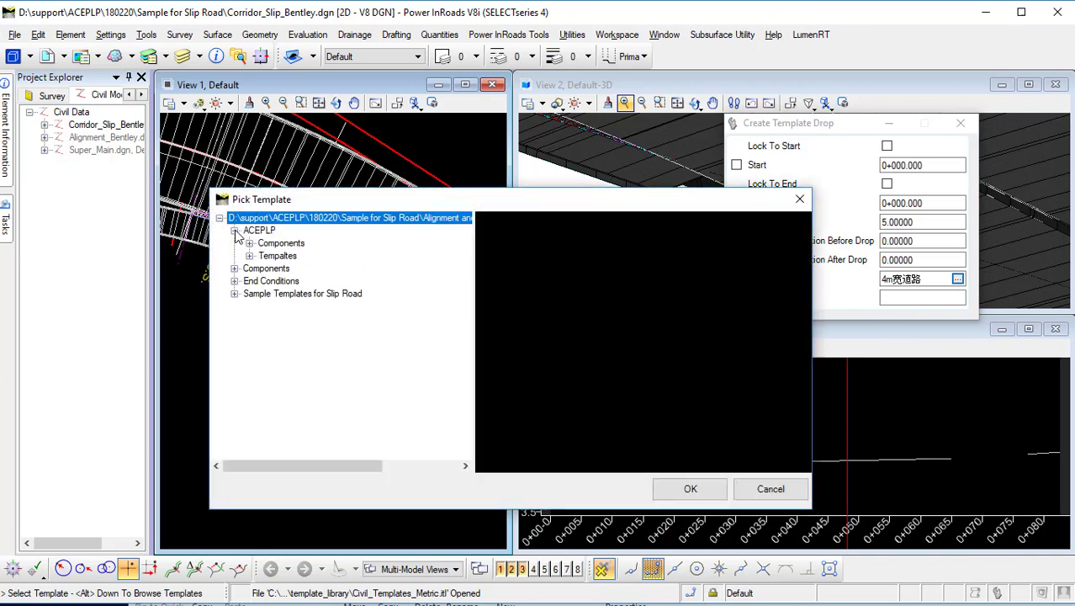
click(261, 256)
click(249, 257)
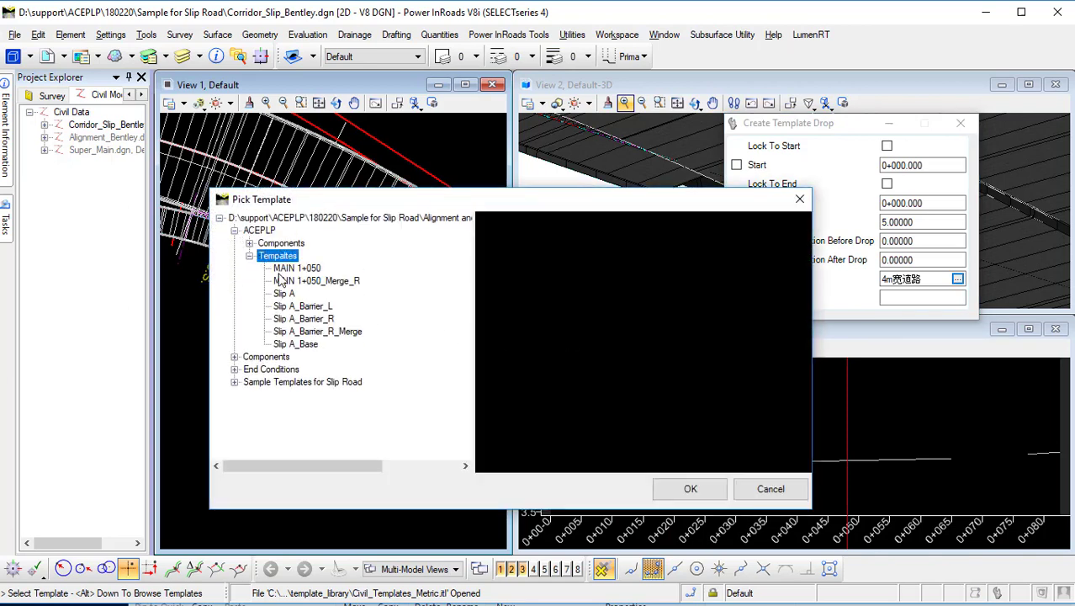
click(311, 333)
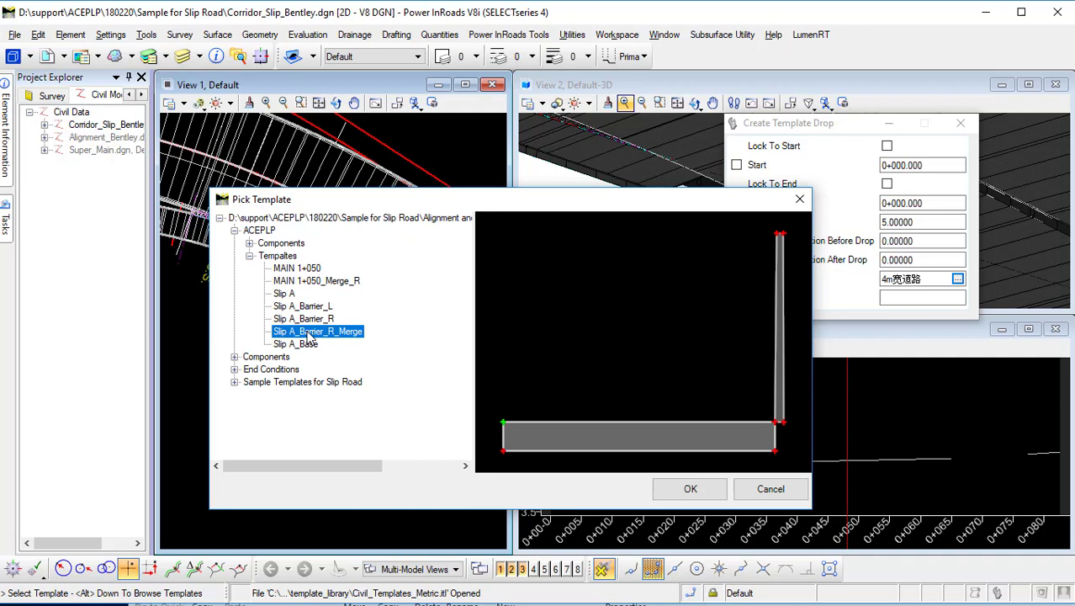
click(692, 490)
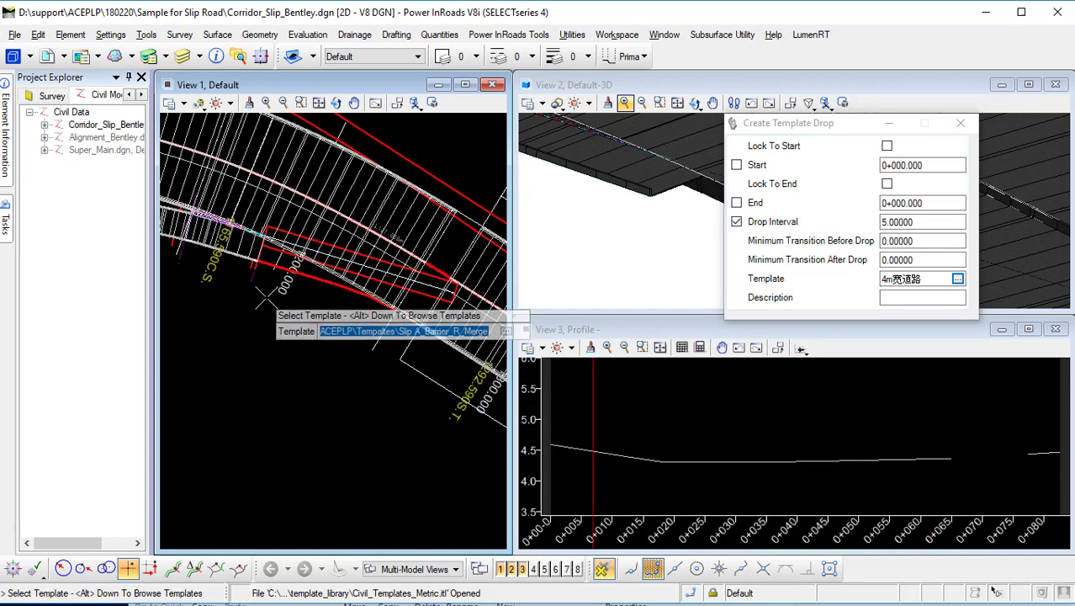
click(252, 336)
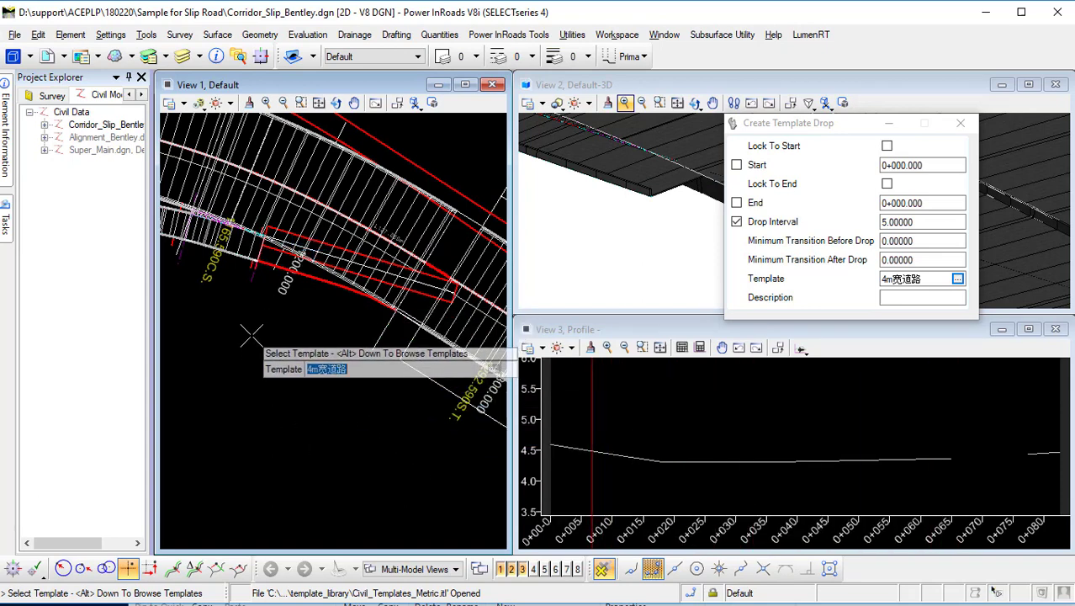
key(Escape)
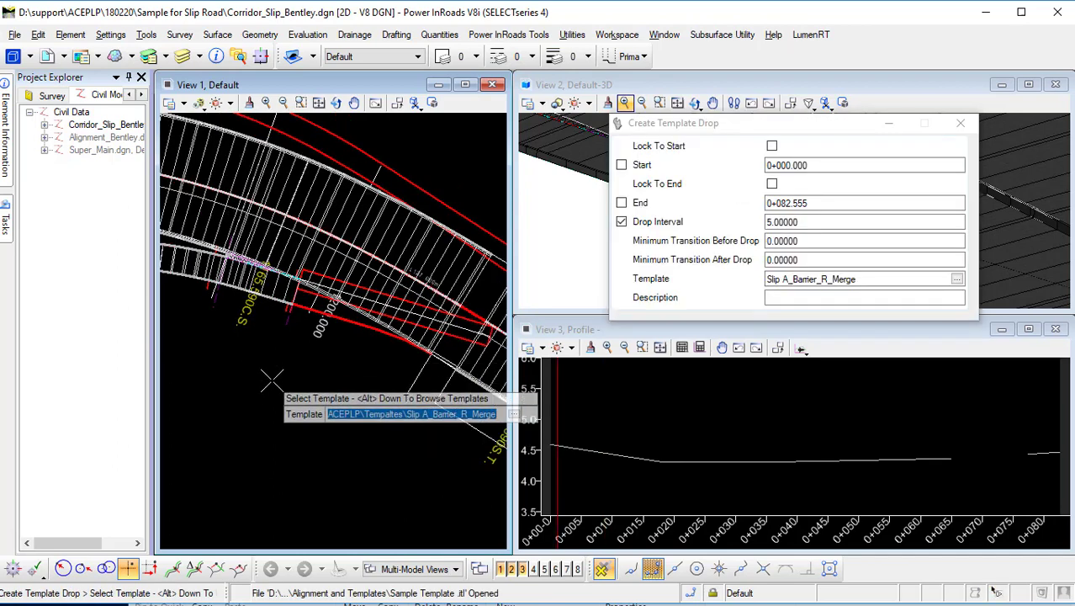
Lock the template drop to the baseline's start and end, keep the 5.00000 interval, and accept the transitions.
click(271, 380)
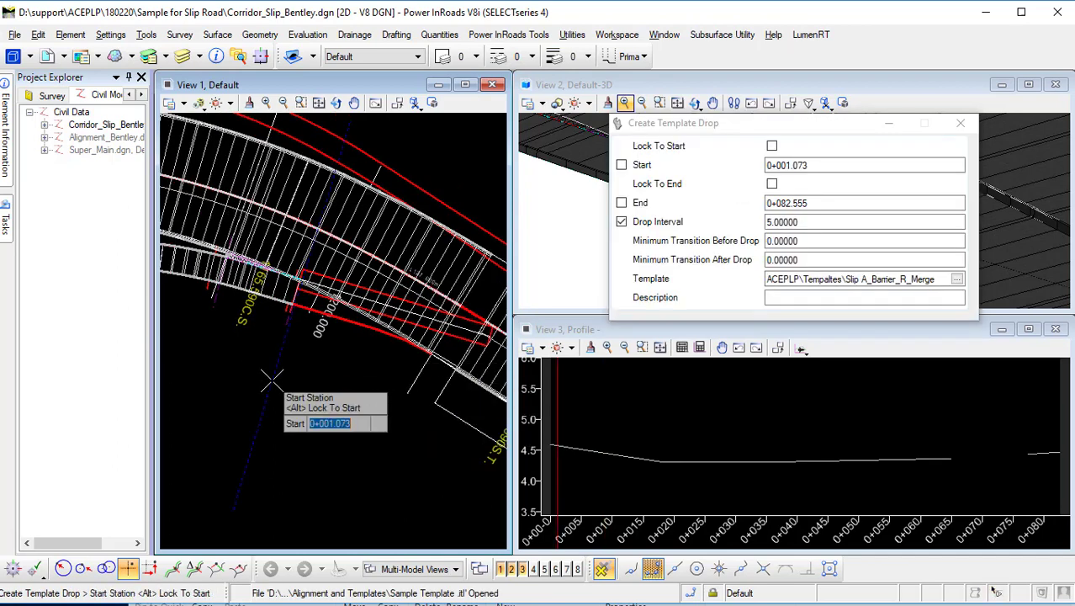
click(271, 380)
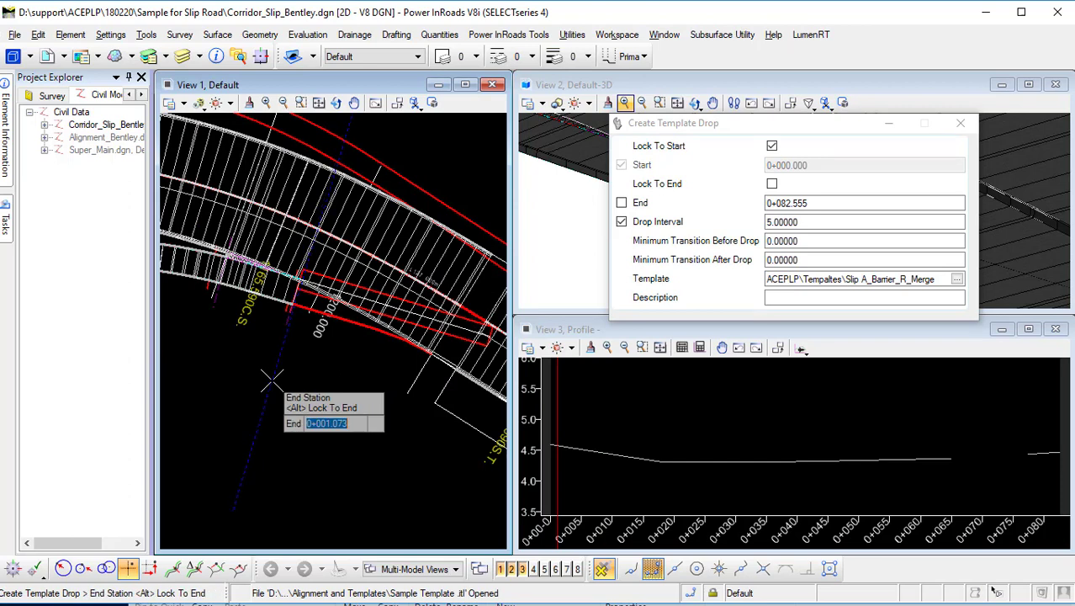
key(alt)
click(272, 381)
click(274, 383)
click(274, 383)
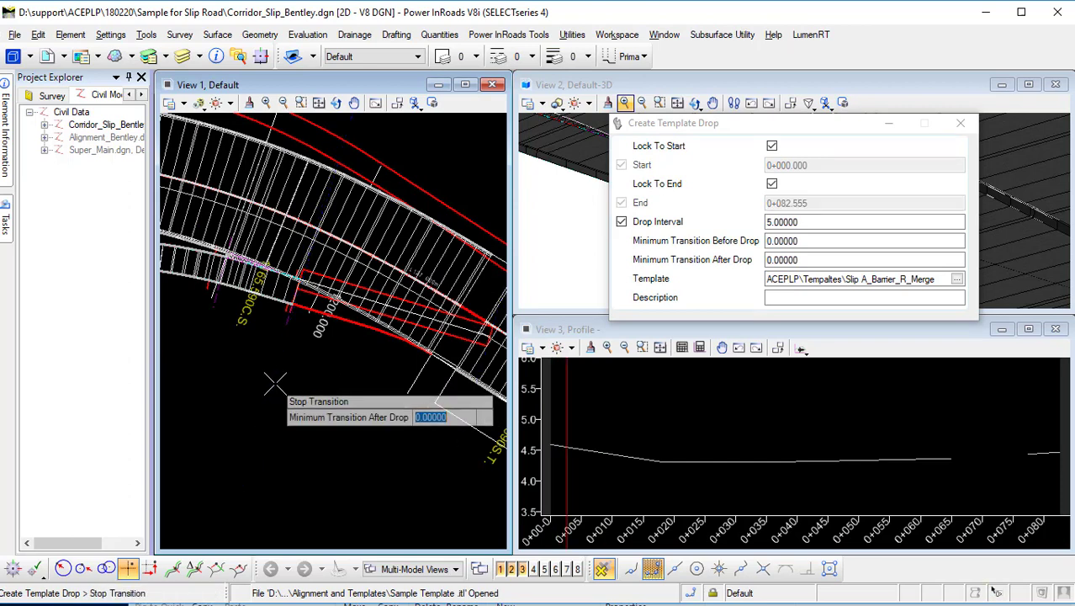
click(274, 384)
click(275, 384)
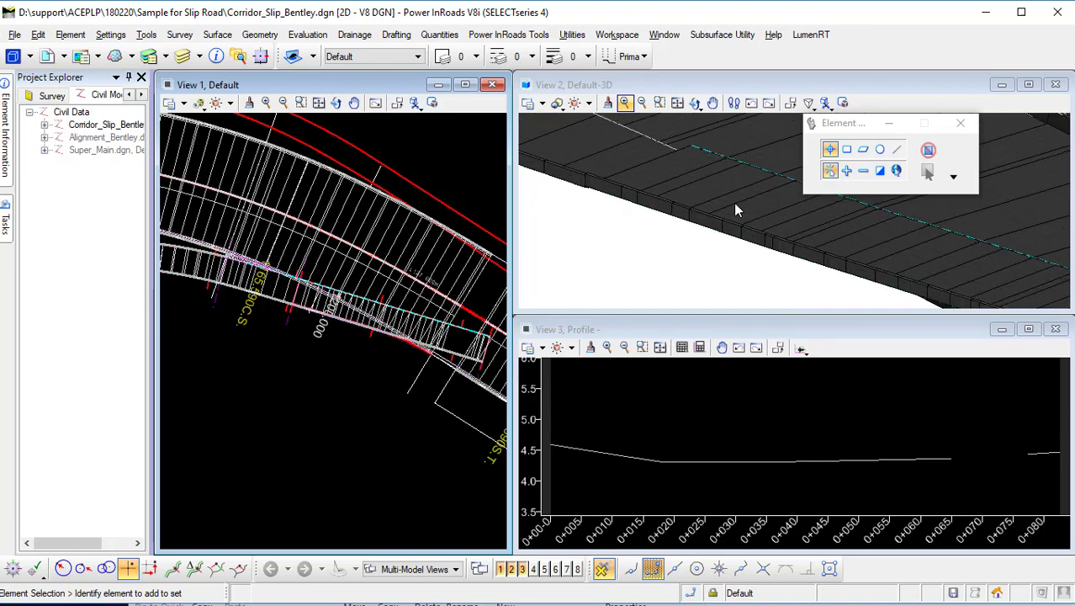
Inspect the new corridor in the plan and 3D views.
middle_drag(290, 379, 221, 395)
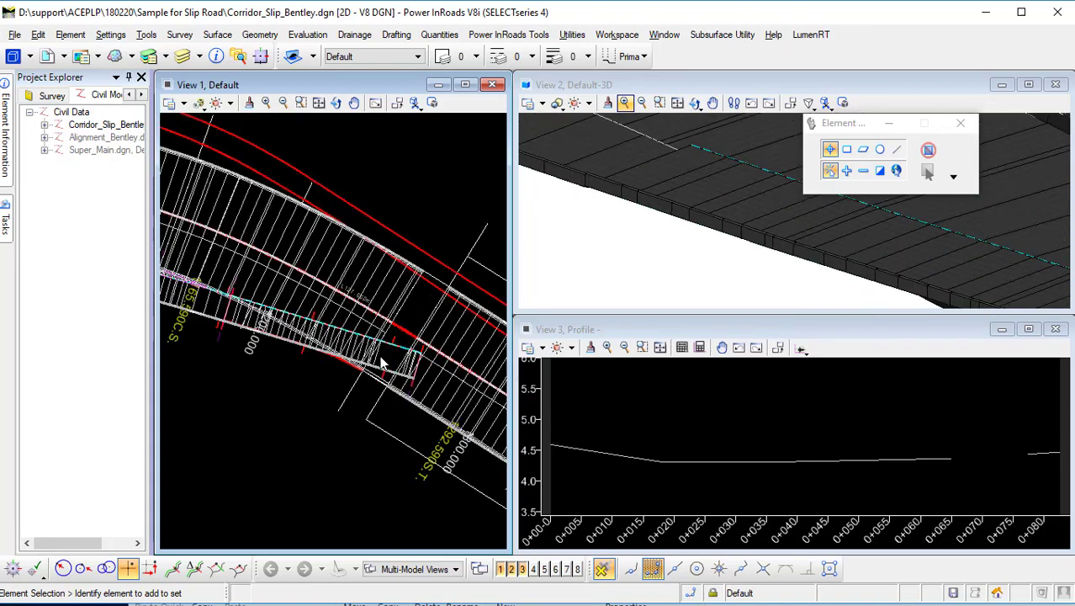
scroll(377, 386, up, 3)
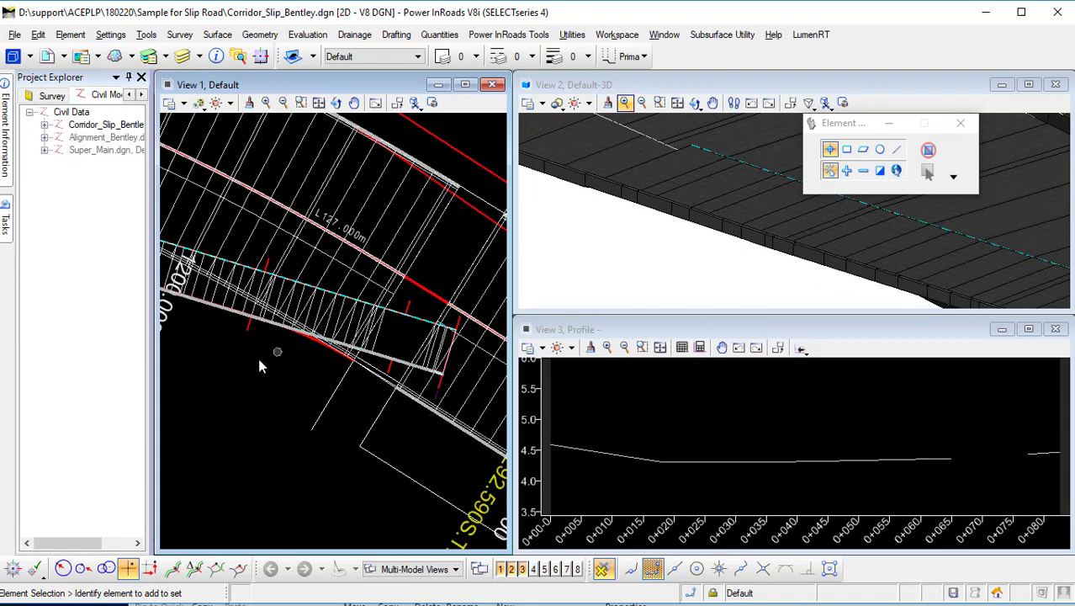
mouse_move(258, 359)
middle_down()
mouse_move(426, 379)
mouse_move(408, 395)
middle_up()
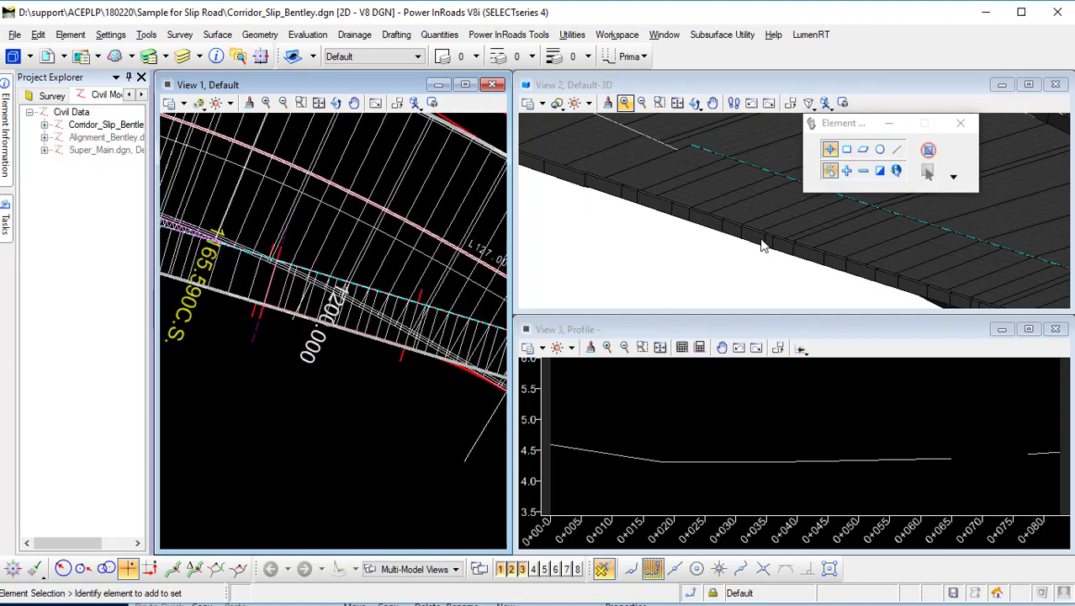
scroll(762, 245, down, 2)
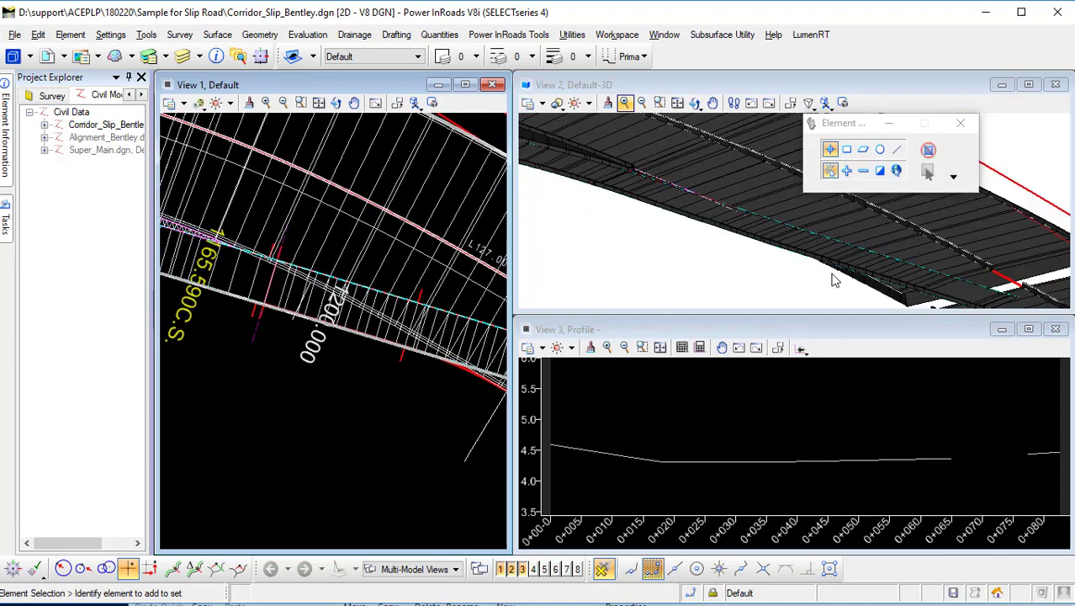
scroll(868, 274, up, 4)
scroll(788, 278, down, 6)
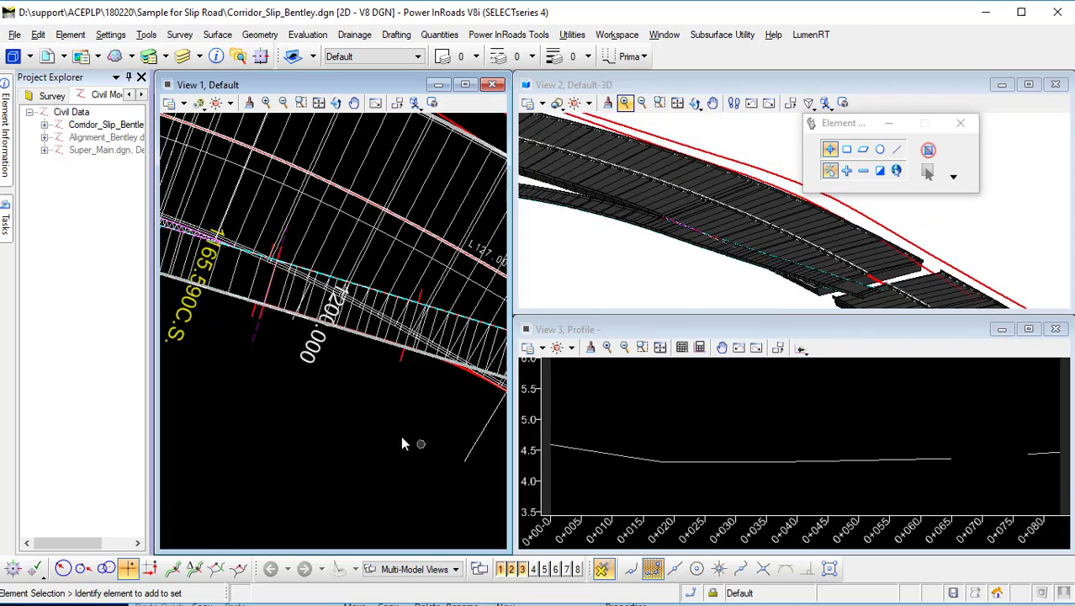
Open the Create Template dialog to review the Slip A_Barrier_R_Merge template, then close it.
click(6, 219)
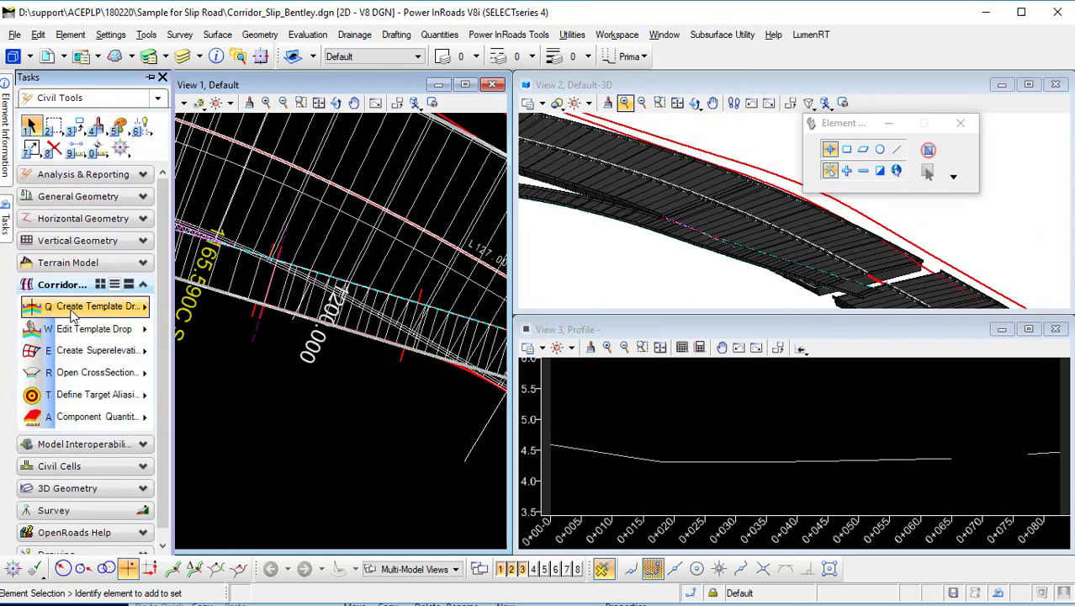
click(97, 305)
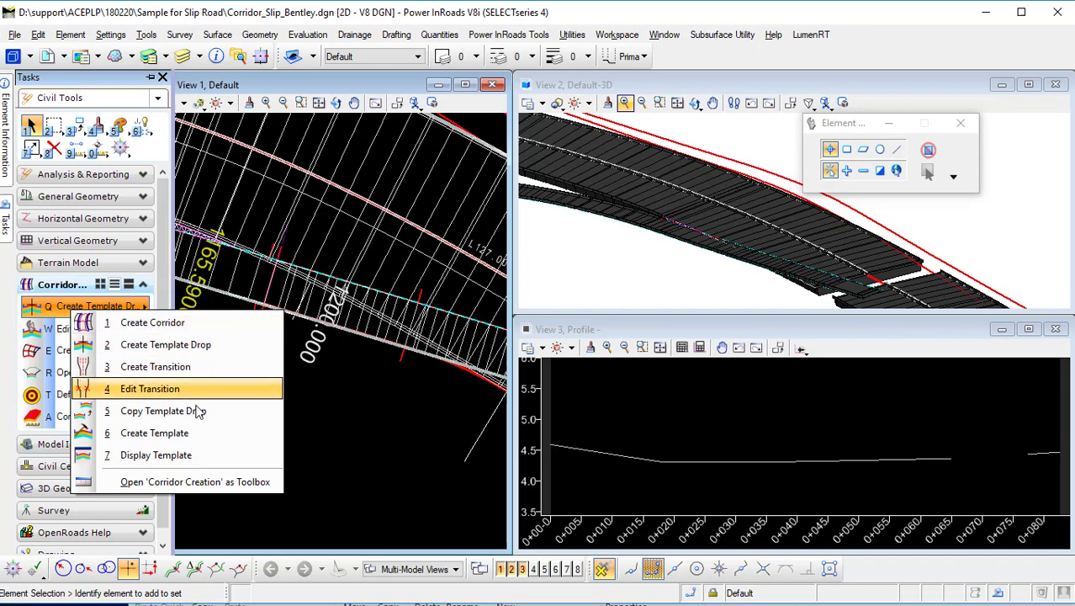
click(198, 432)
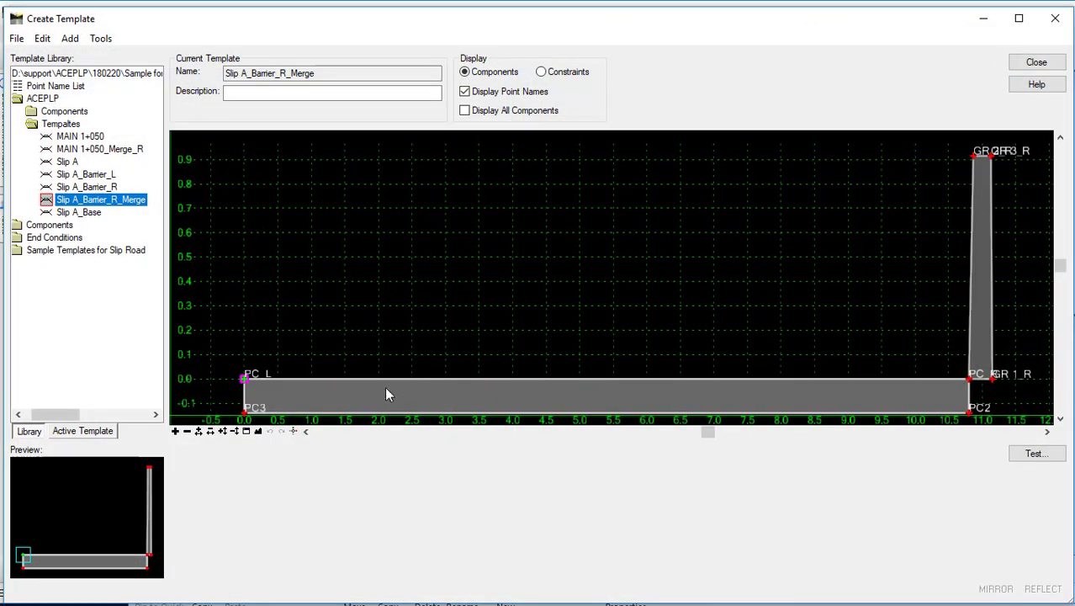
scroll(986, 383, up, 5)
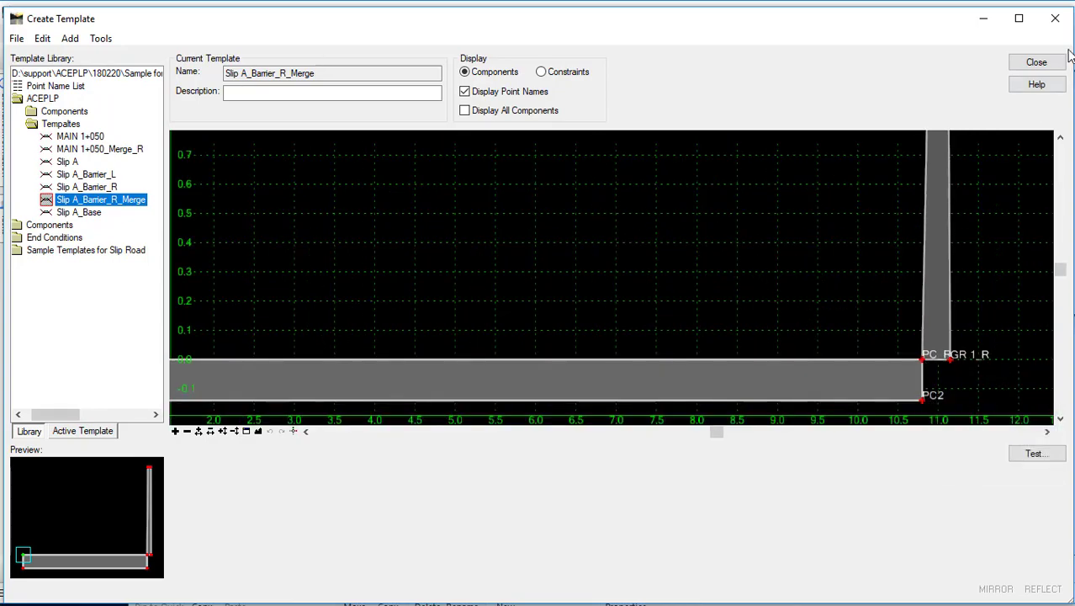
click(1036, 62)
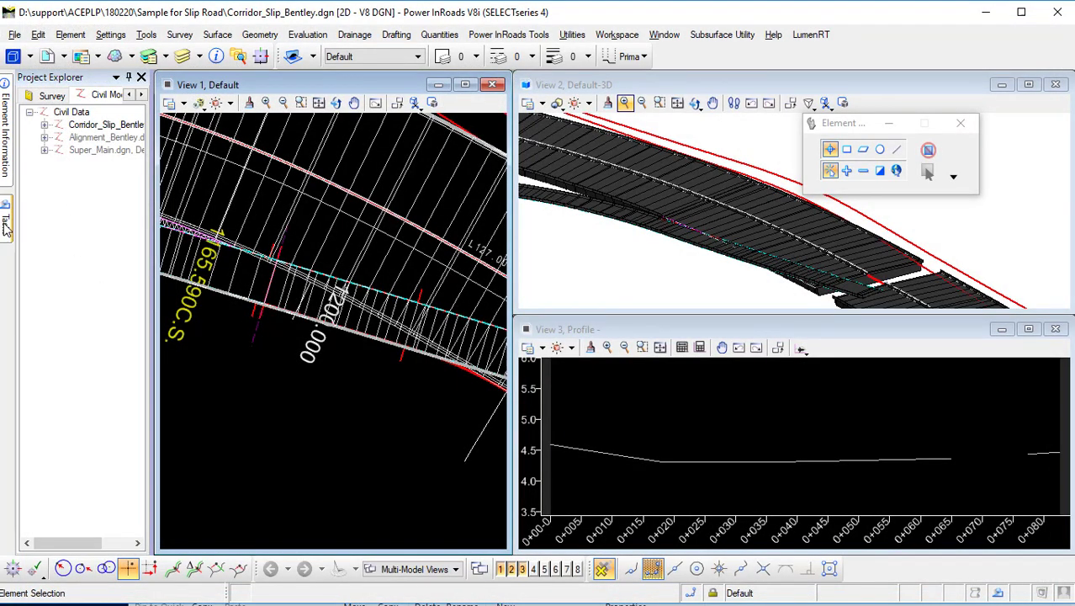
Open the corridor objects of the Slip Road1 corridor and go to its point controls.
mouse_move(6, 227)
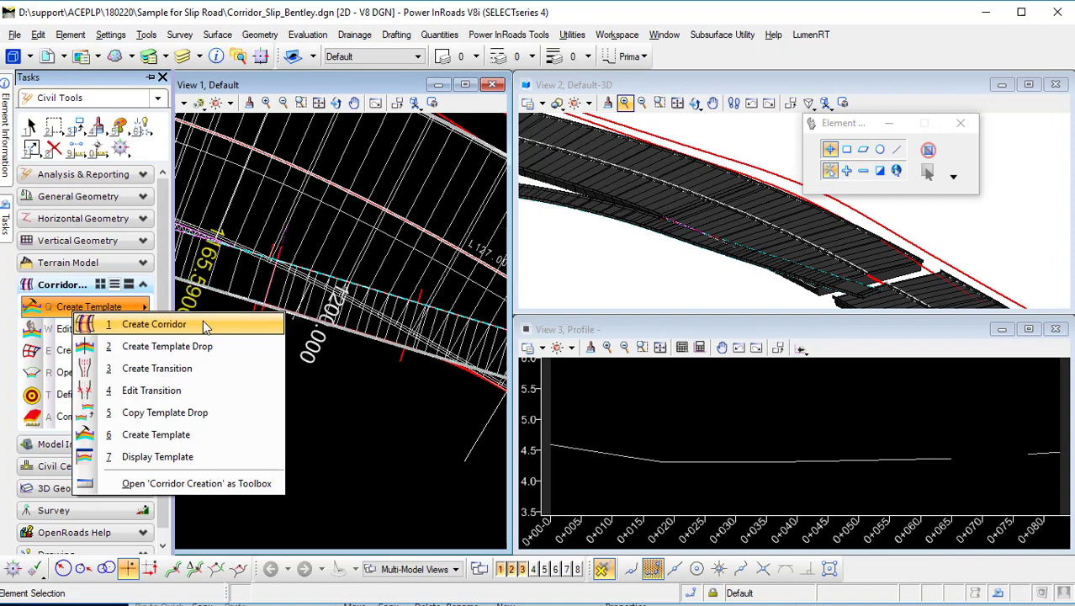
mouse_move(95, 329)
click(137, 499)
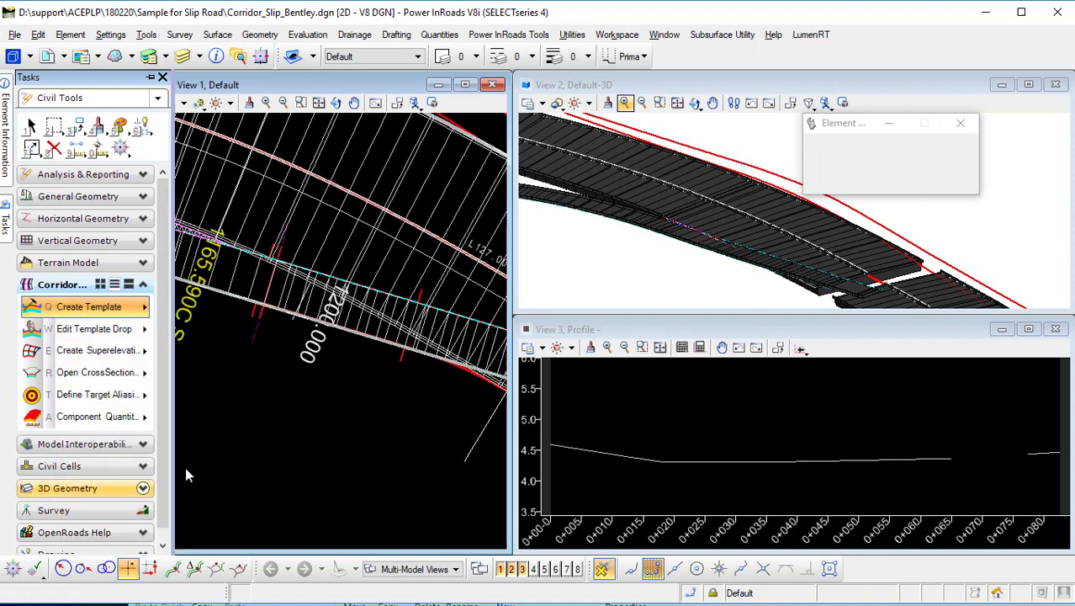
click(367, 373)
click(118, 292)
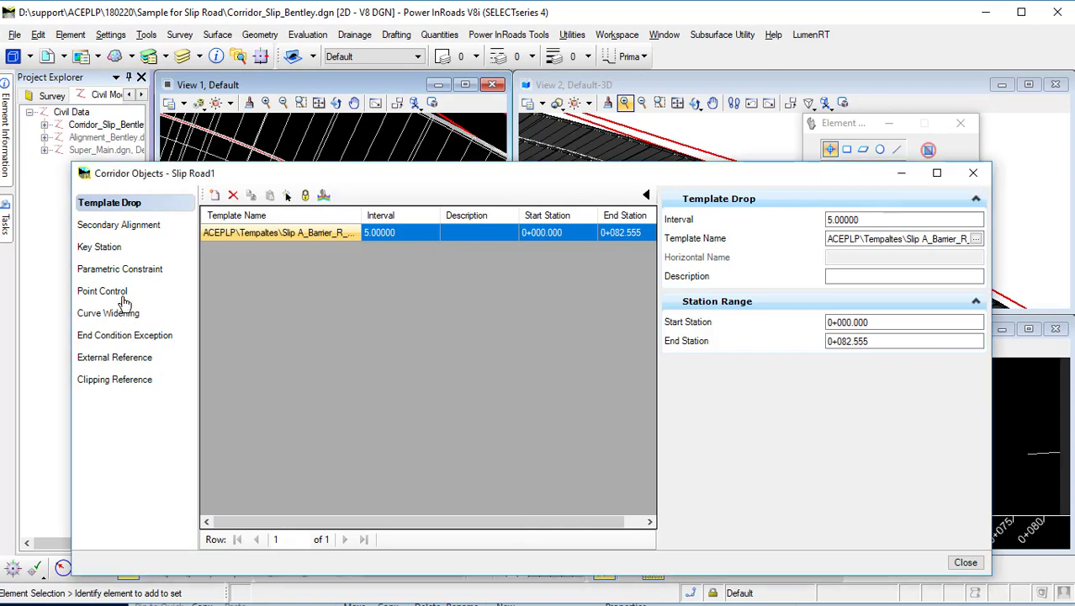
Start a new point control locked to the corridor's start and end, in Horizontal mode with Linear Geometry control type.
click(215, 196)
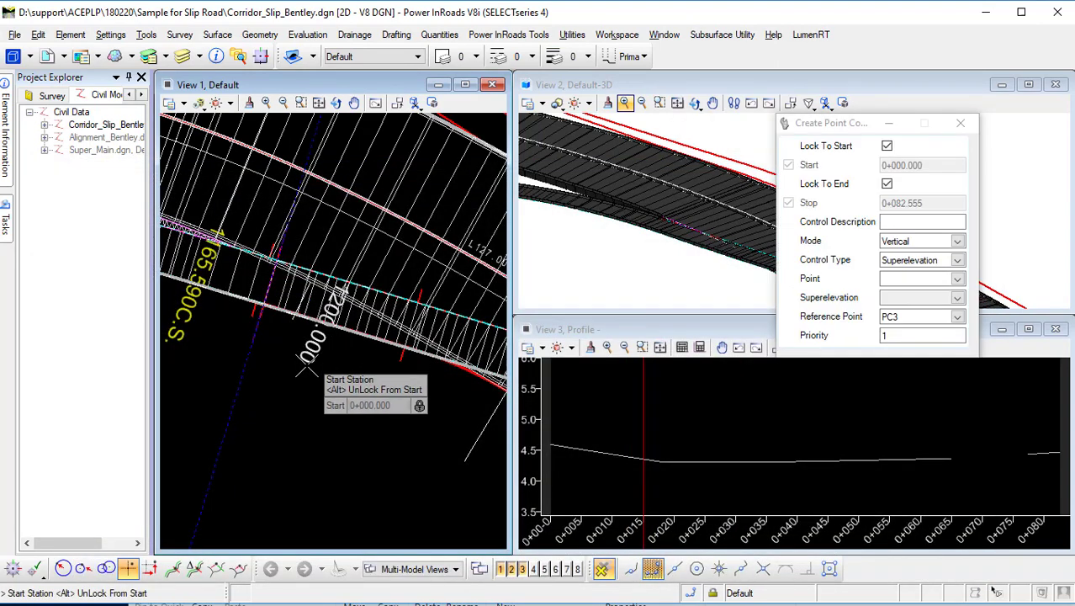
scroll(236, 379, down, 2)
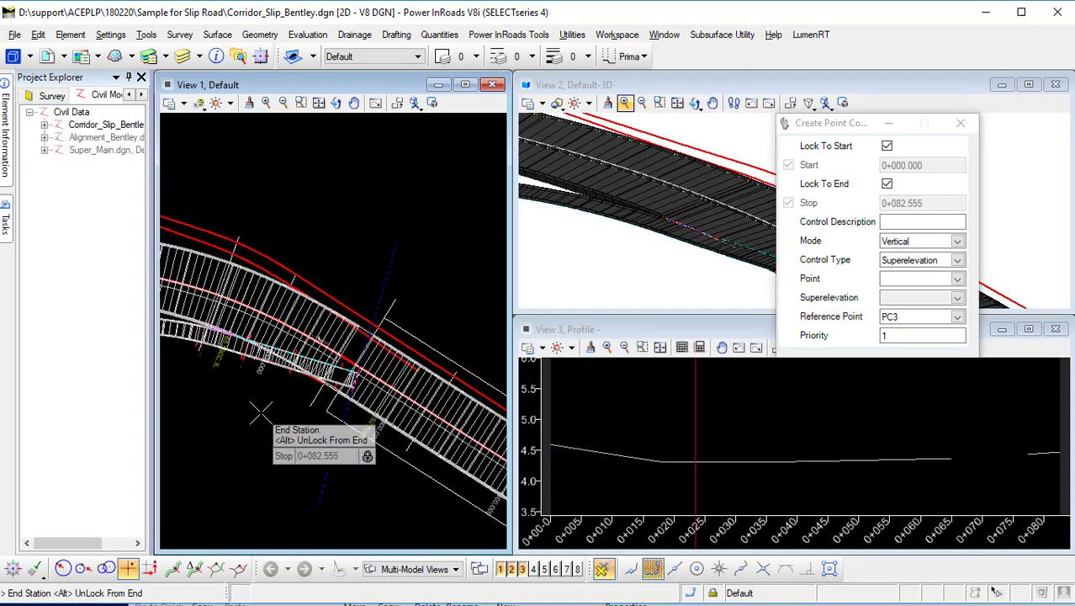
click(256, 412)
click(239, 412)
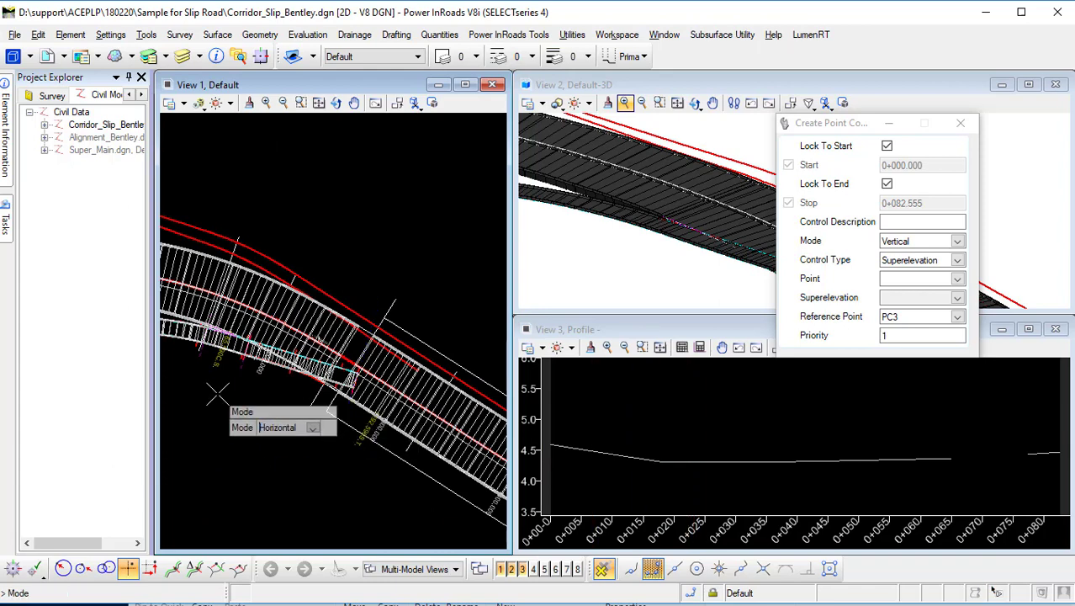
click(217, 393)
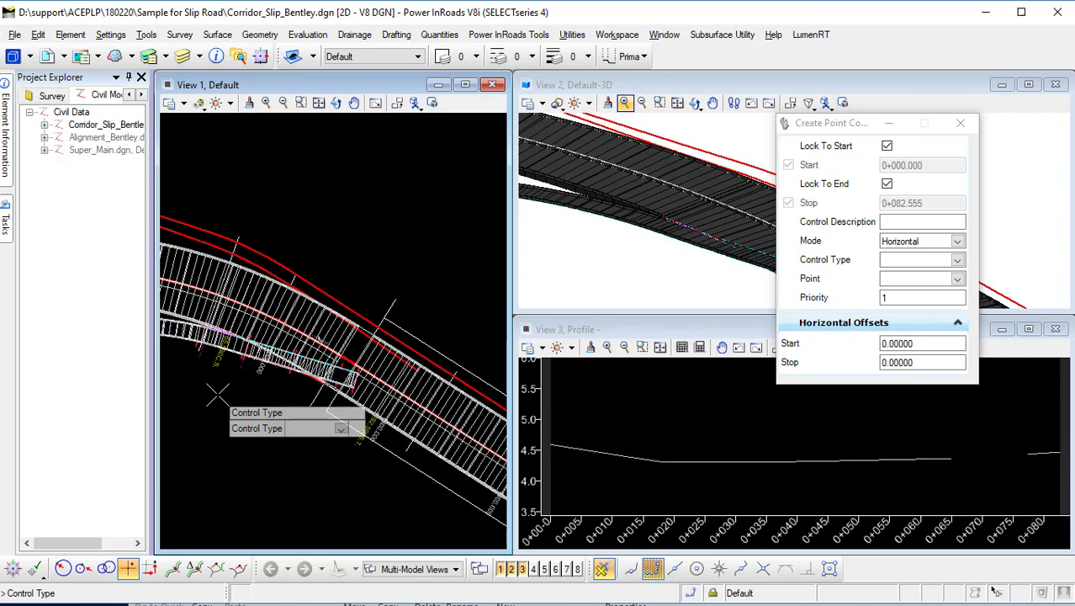
click(217, 393)
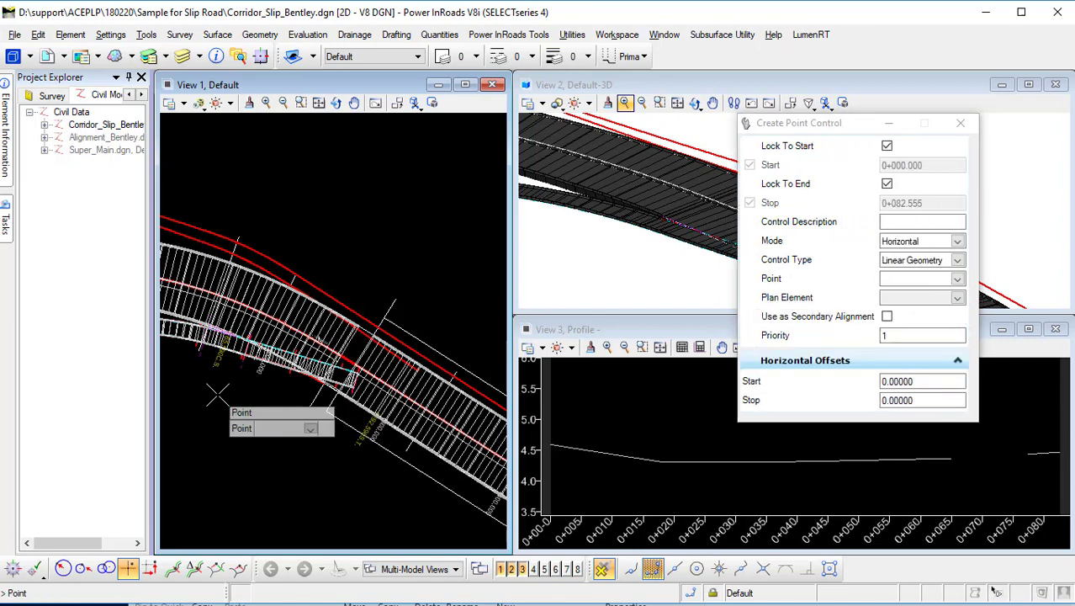
Set the point control to point PC_R following plan element GeomCL, no secondary alignment, zero offsets, and close the dialogs.
click(956, 280)
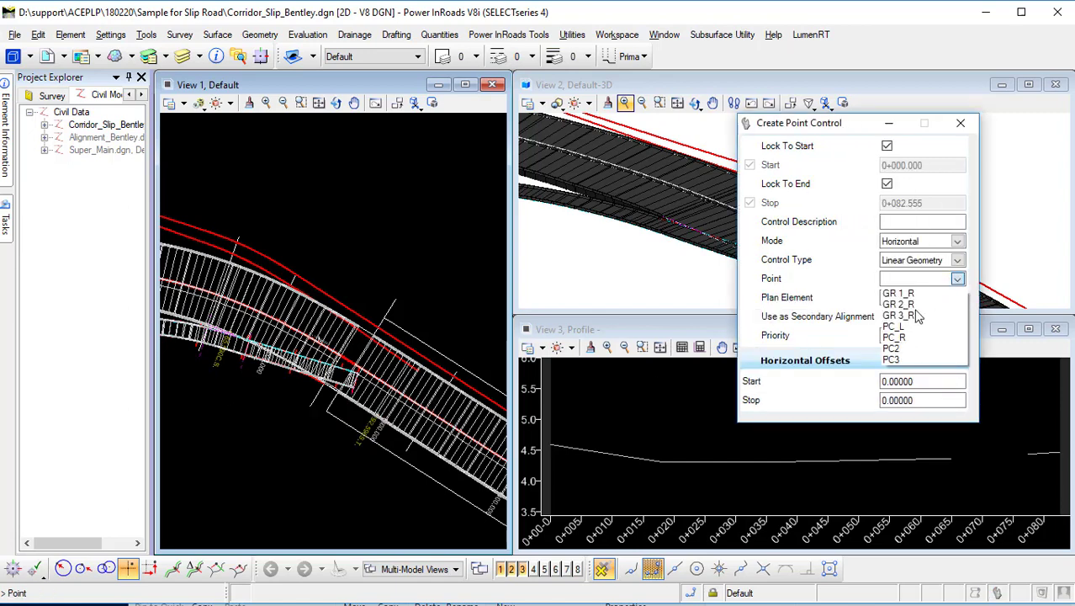
click(895, 337)
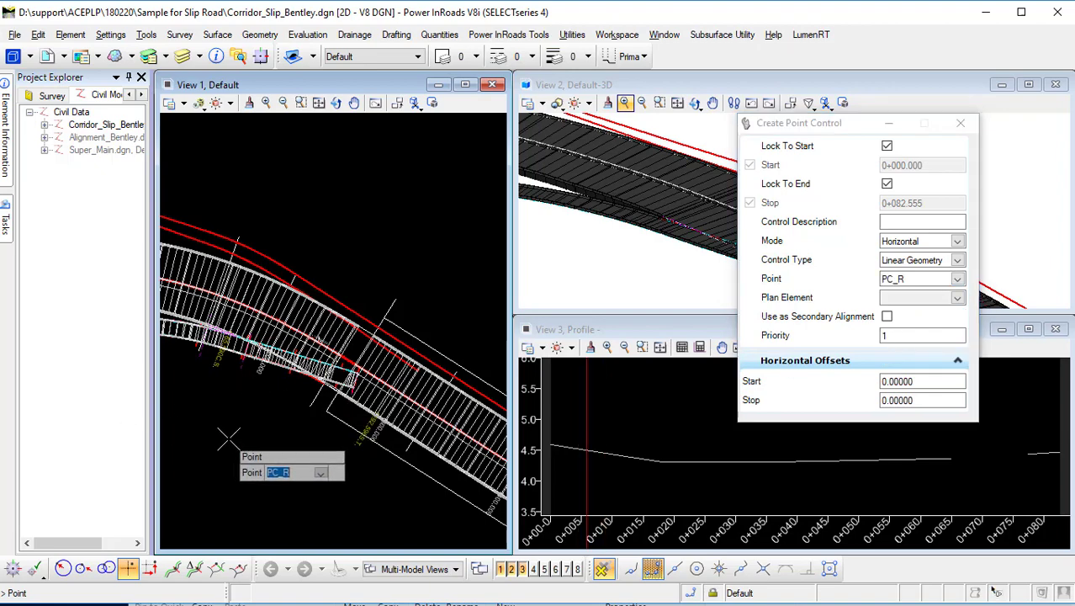
scroll(192, 370, up, 3)
middle_drag(412, 390, 269, 385)
scroll(427, 391, up, 3)
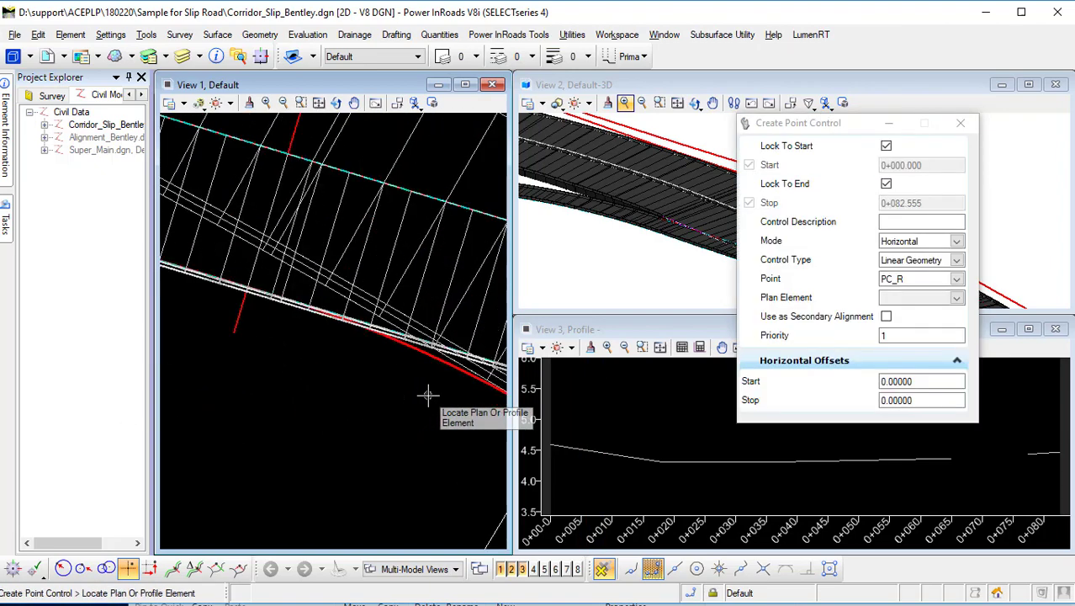
click(446, 330)
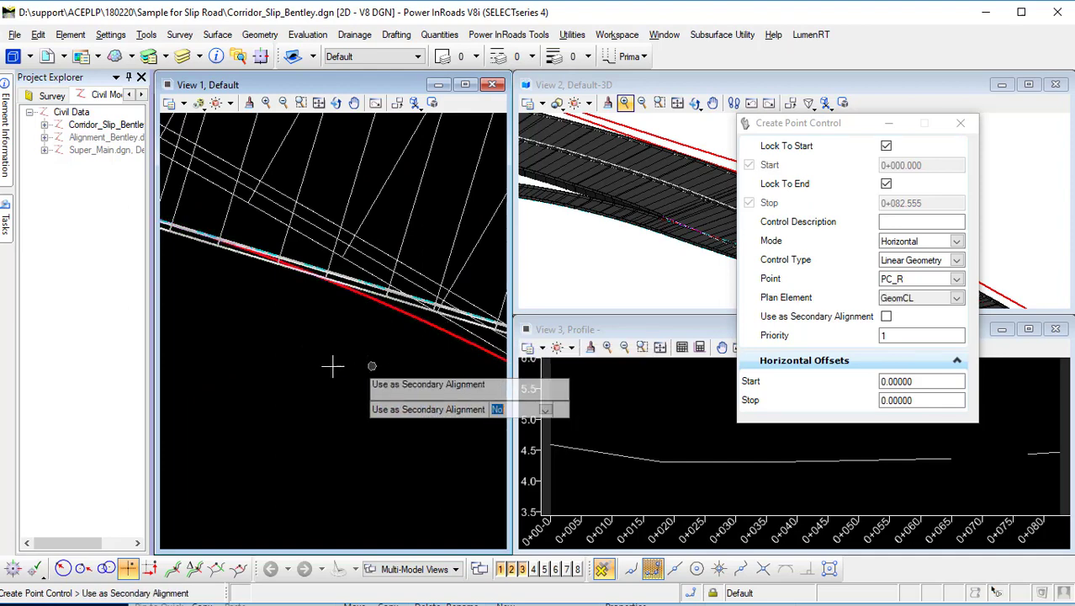
click(298, 366)
click(299, 366)
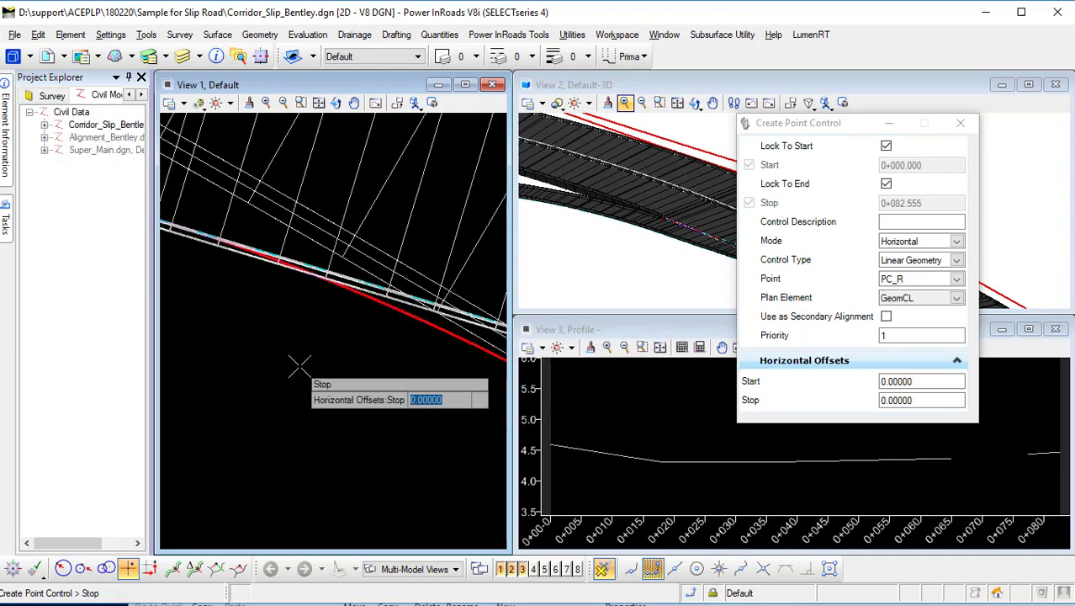
click(299, 366)
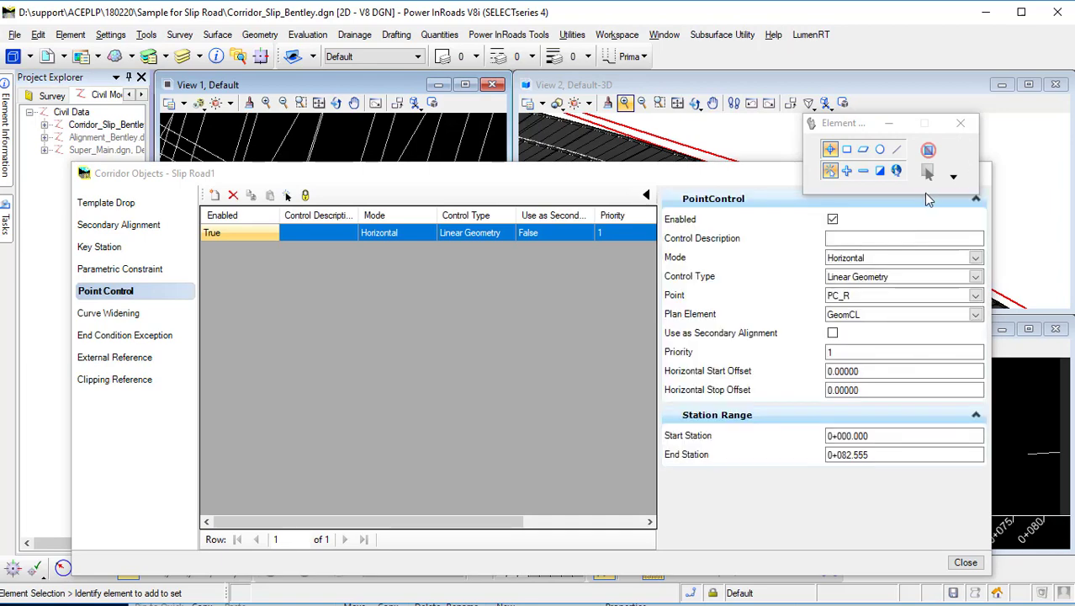
click(960, 122)
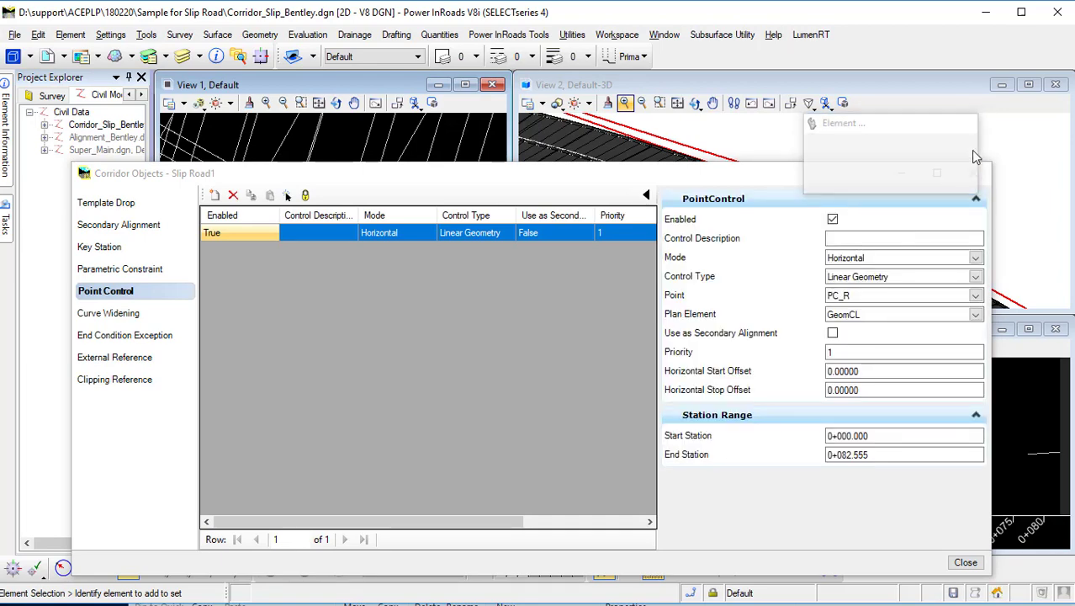
click(972, 173)
Inspect the corridor's point-controlled edge in the 3D and plan views.
scroll(790, 273, up, 4)
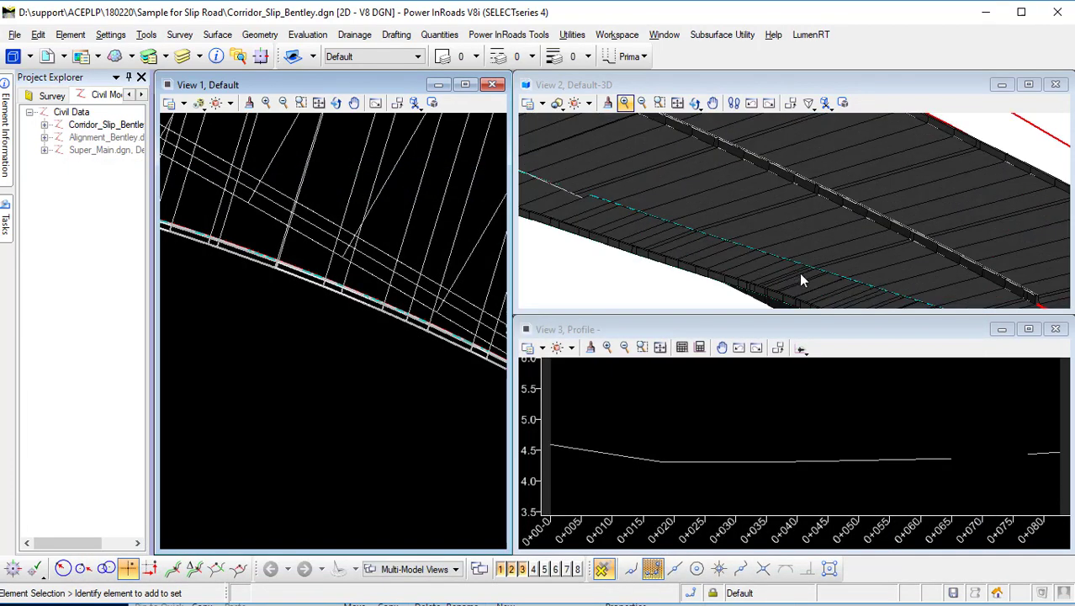
middle_drag(802, 278, 729, 156)
scroll(354, 358, down, 5)
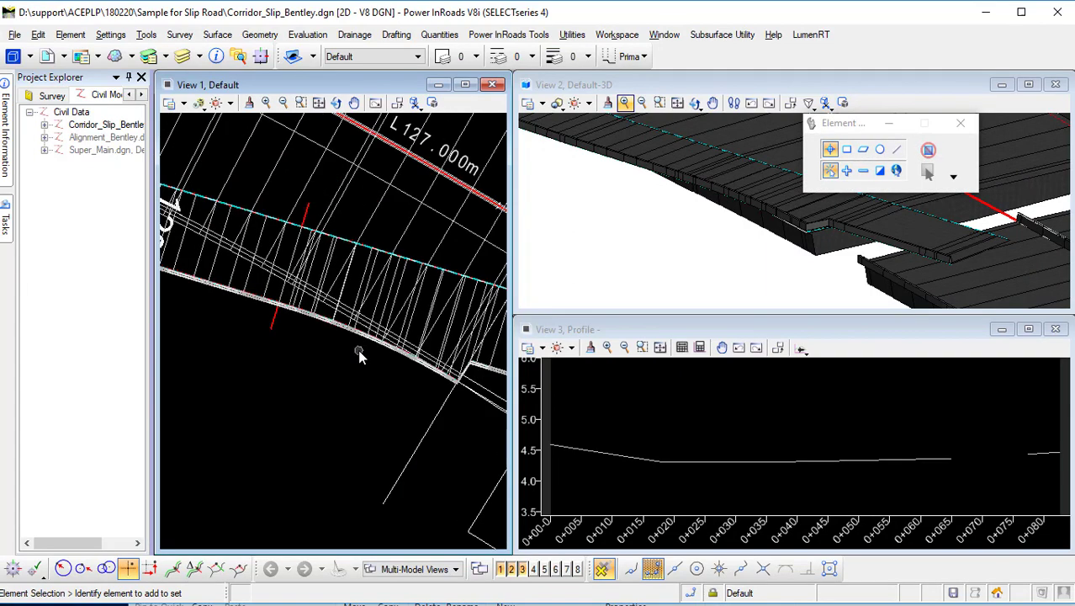
scroll(348, 358, up, 4)
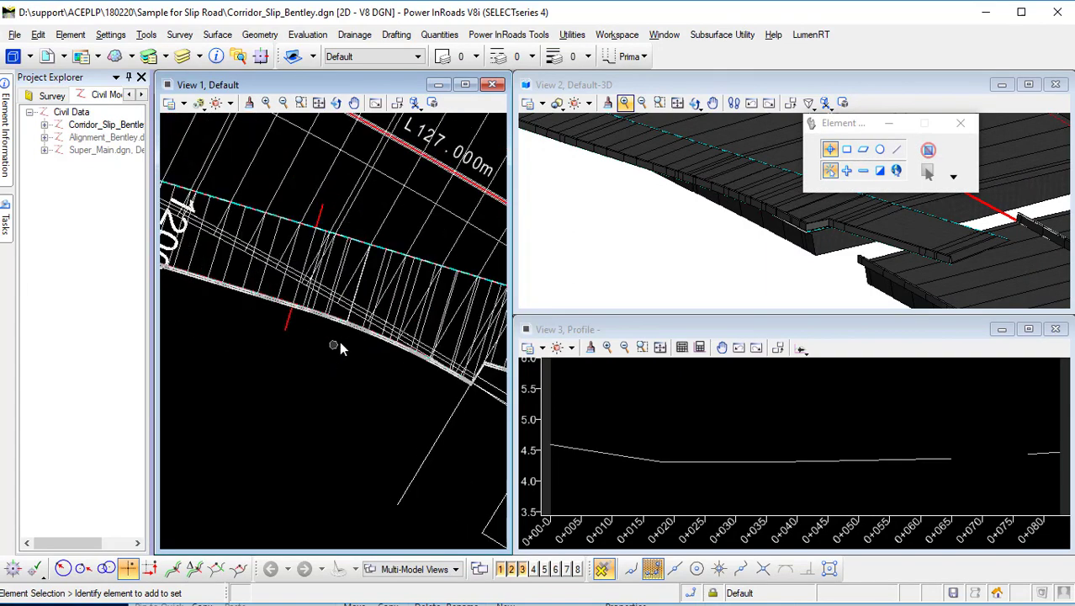
scroll(452, 364, down, 5)
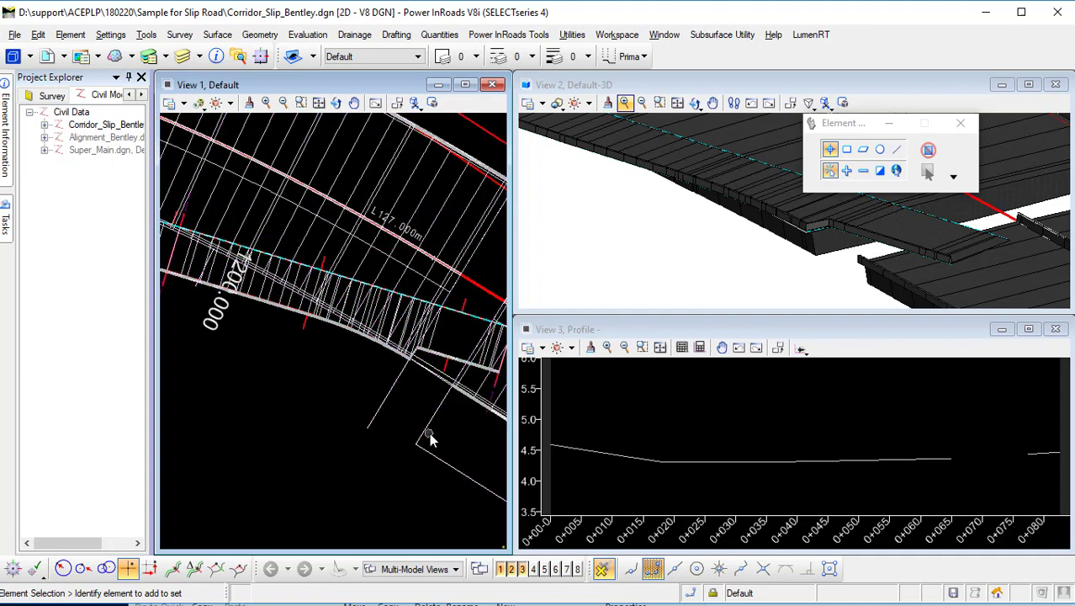
scroll(351, 461, down, 2)
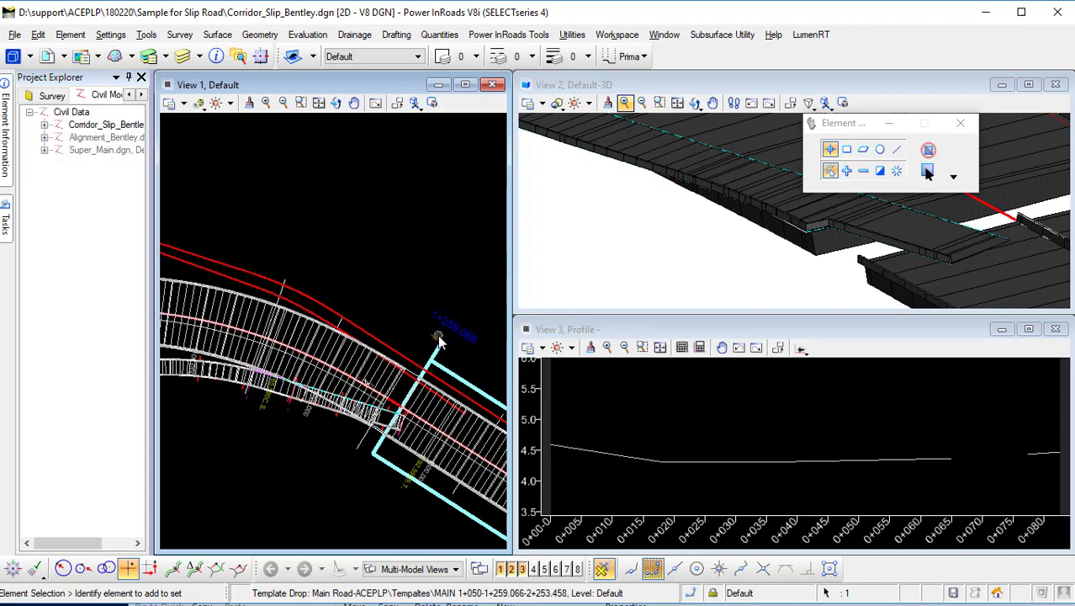
scroll(347, 443, up, 4)
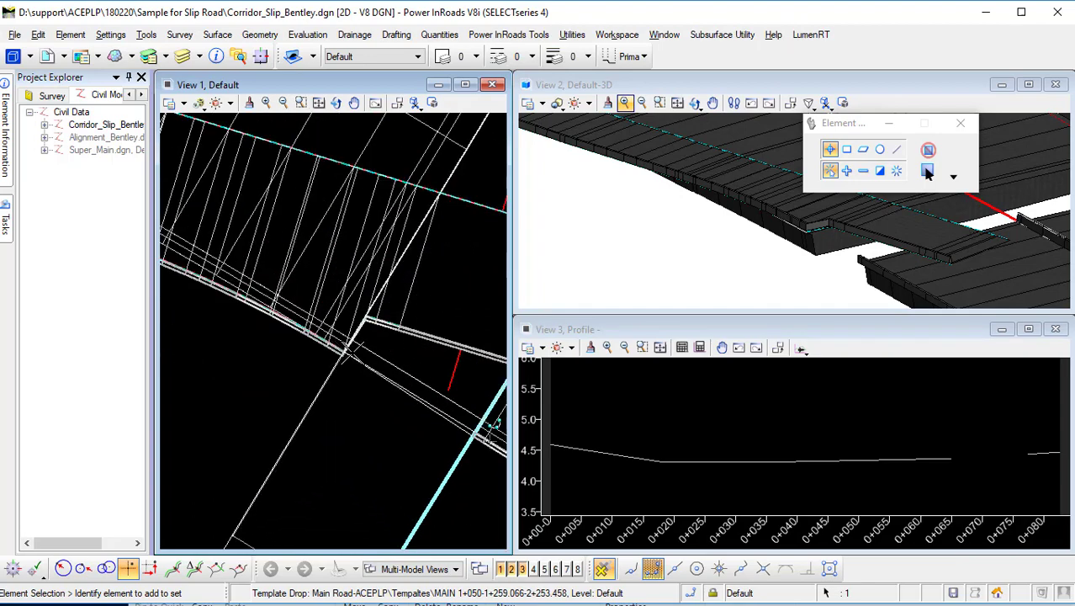
scroll(347, 343, down, 3)
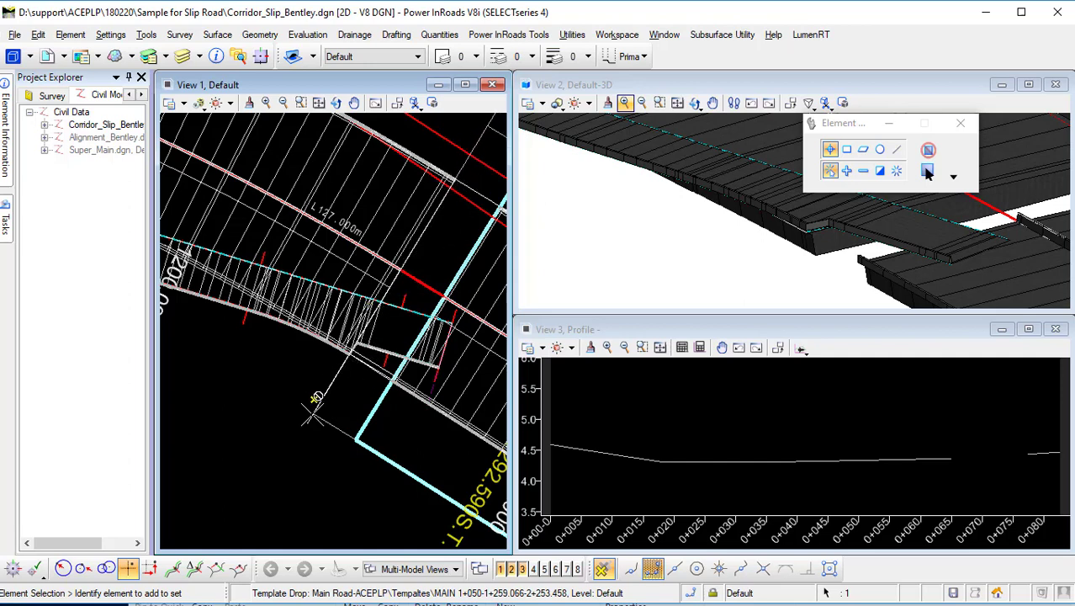
Add the Main Road corridor as a clipping reference to the Slip Road1 corridor.
mouse_move(316, 397)
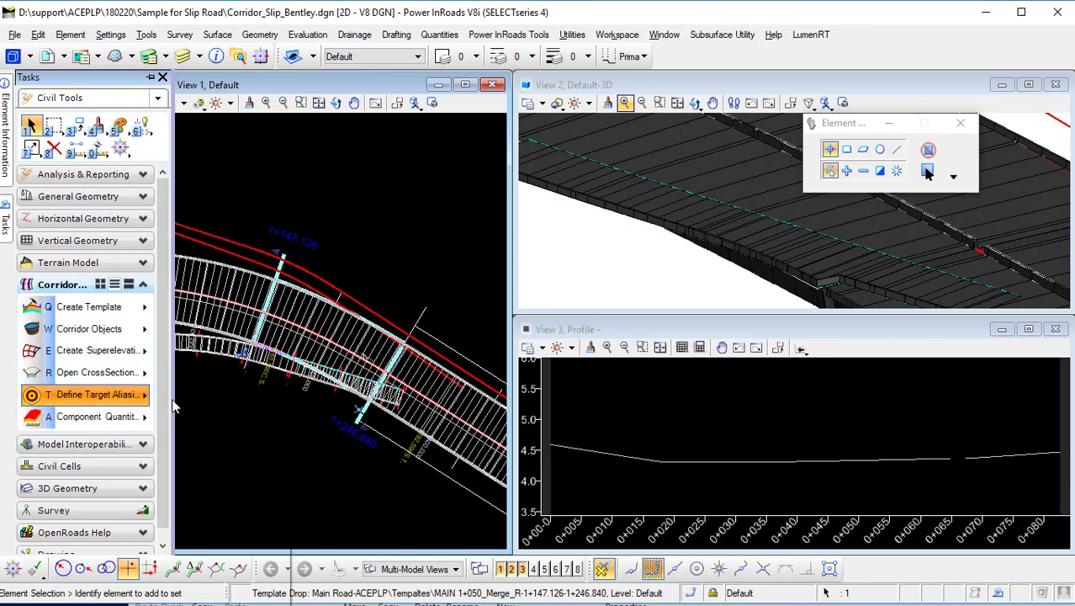
click(93, 397)
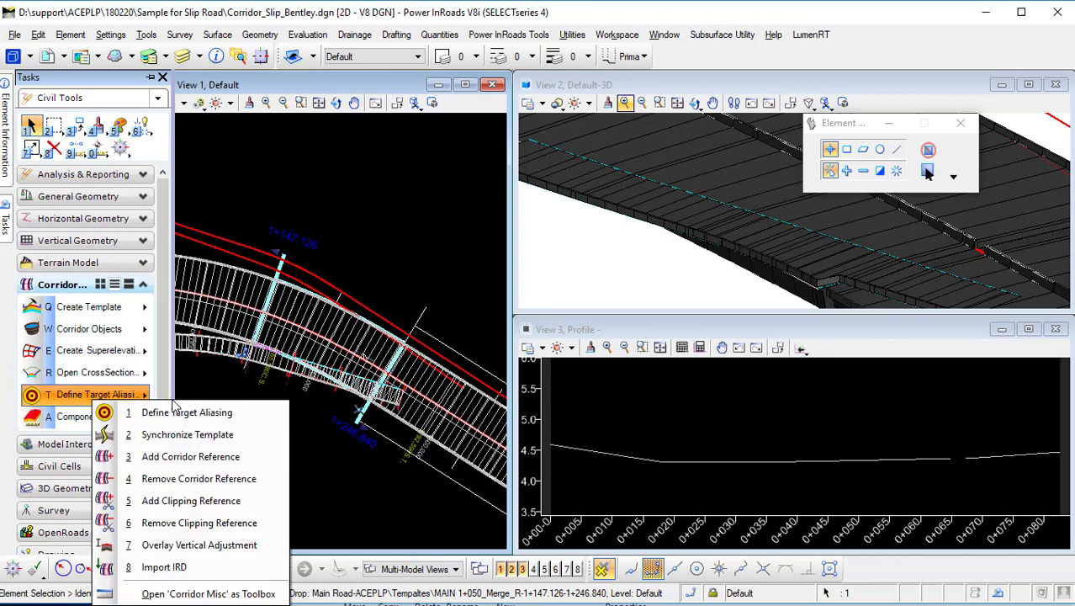
click(242, 502)
scroll(286, 391, up, 1)
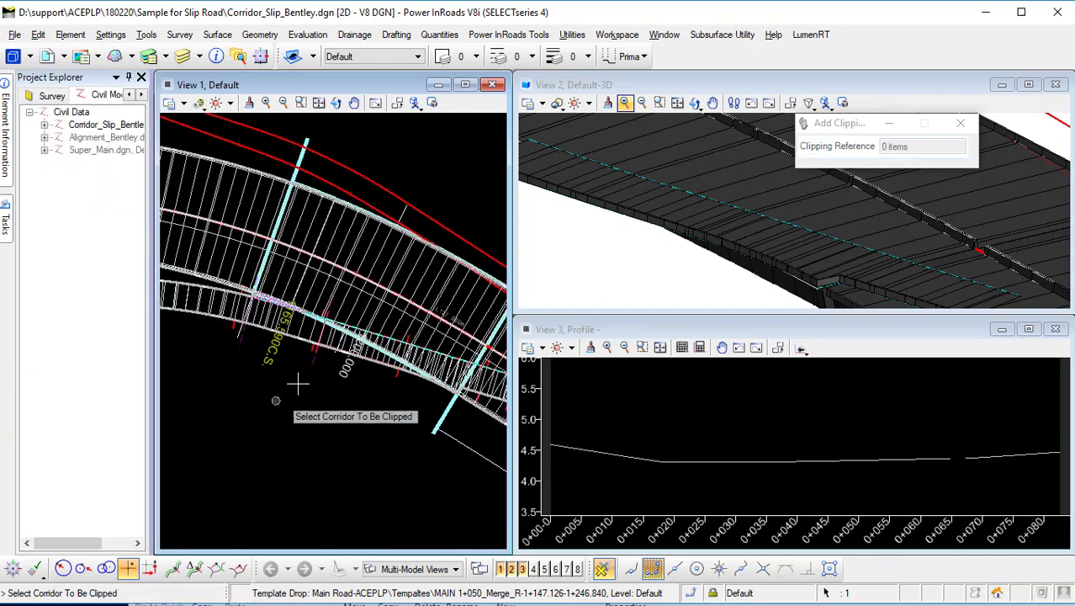
click(348, 344)
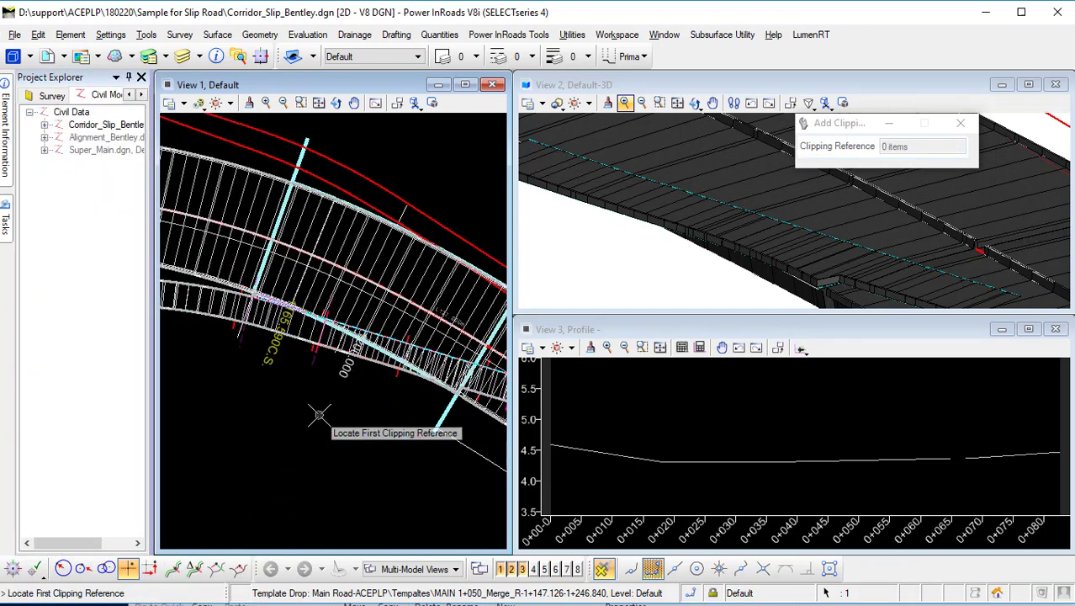
click(437, 268)
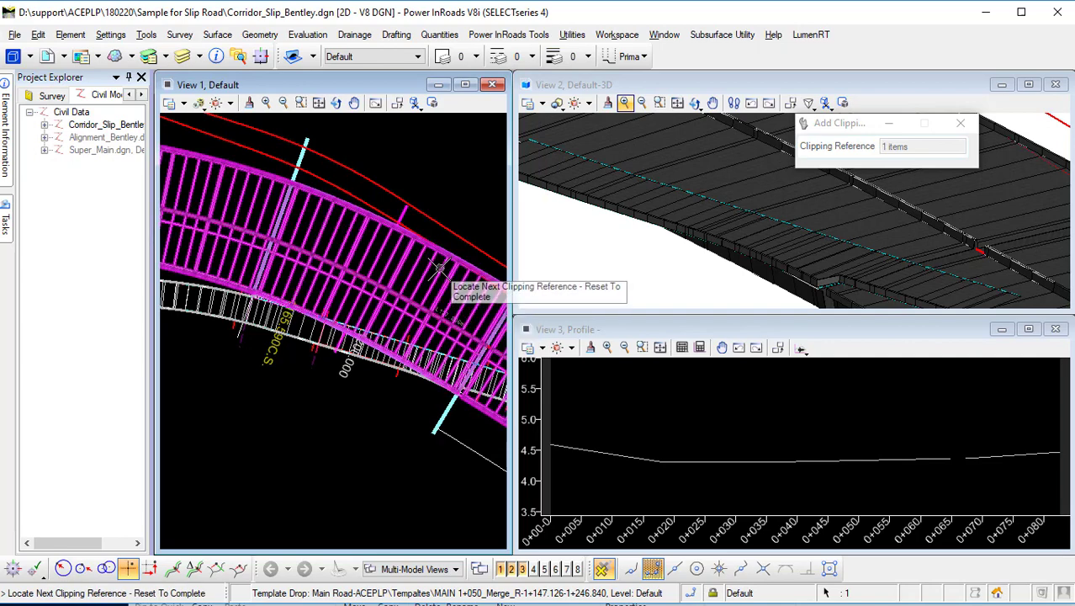
right_click(296, 450)
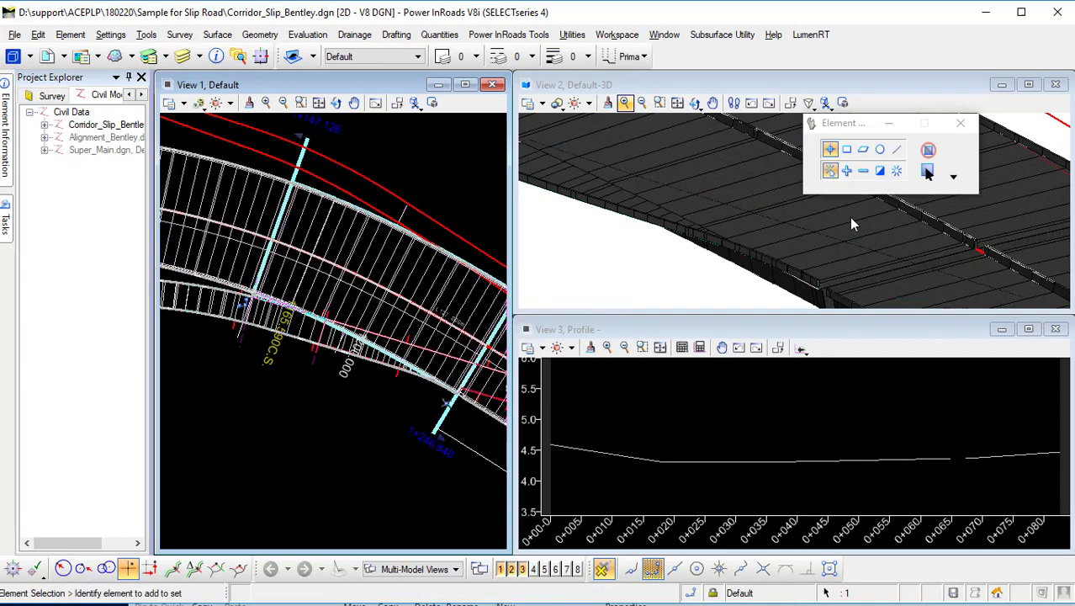
Inspect where the clipped slip road meets the main road template drop in the plan and 3D views.
scroll(830, 269, up, 3)
scroll(814, 259, down, 3)
middle_drag(841, 256, 755, 222)
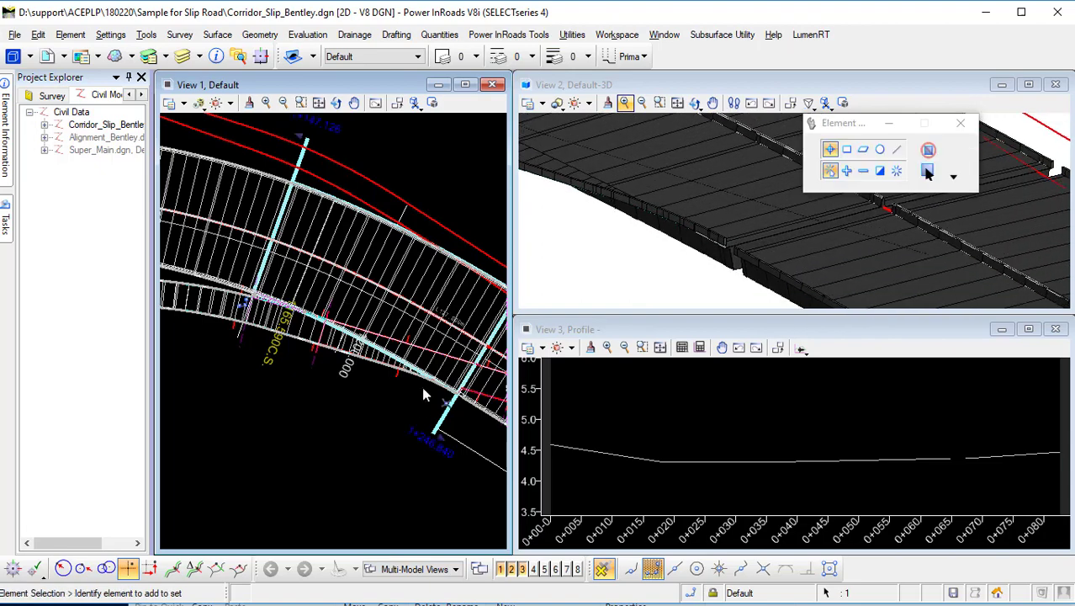
click(408, 413)
middle_drag(380, 412, 266, 421)
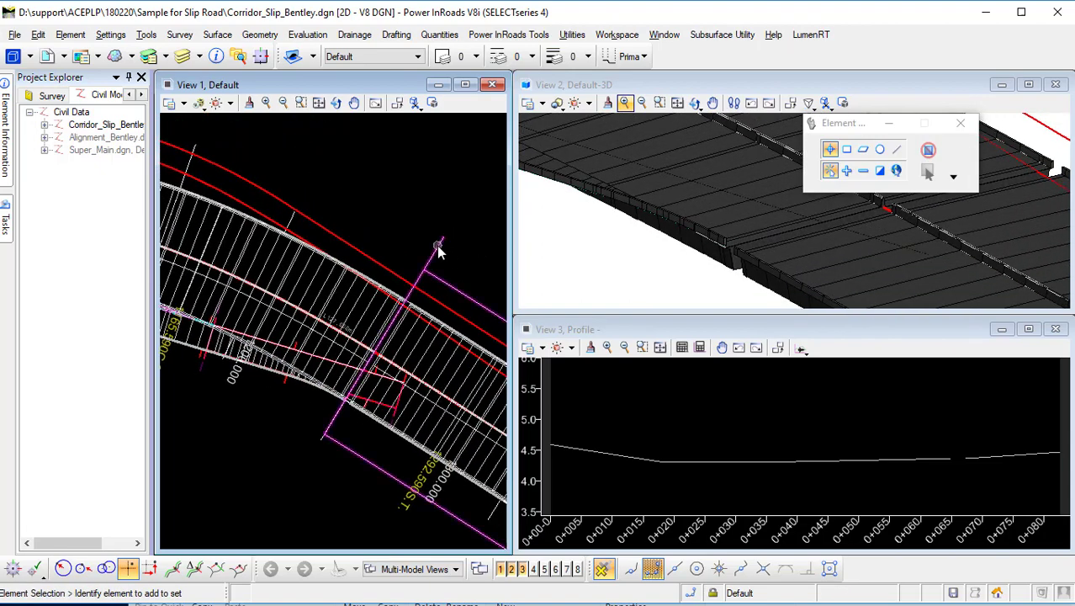
click(437, 242)
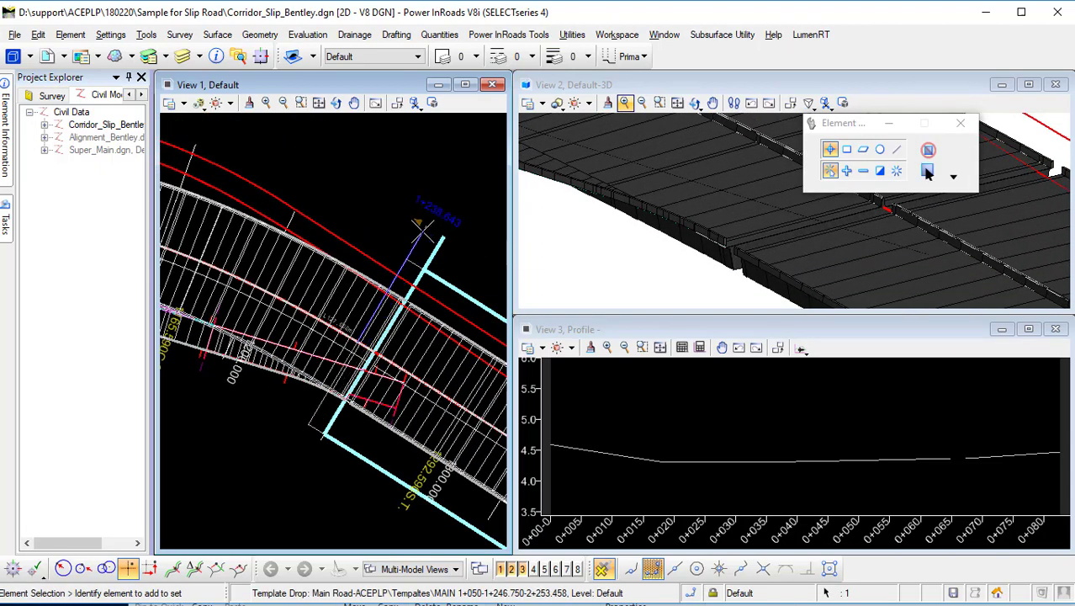
click(423, 232)
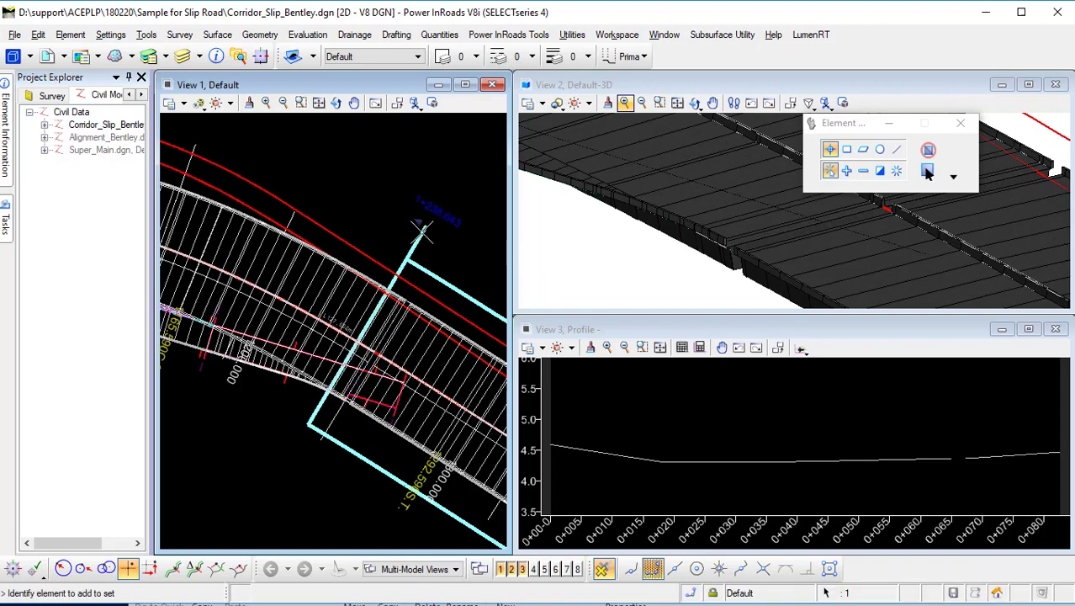
middle_drag(957, 287, 961, 288)
scroll(742, 239, down, 2)
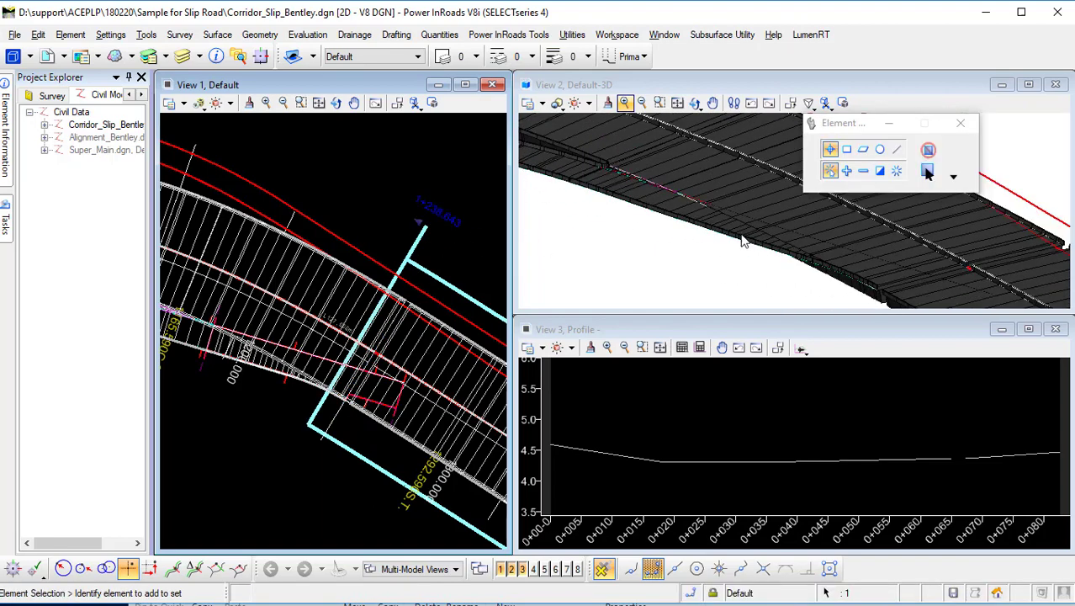
scroll(637, 180, up, 2)
middle_drag(636, 180, 759, 246)
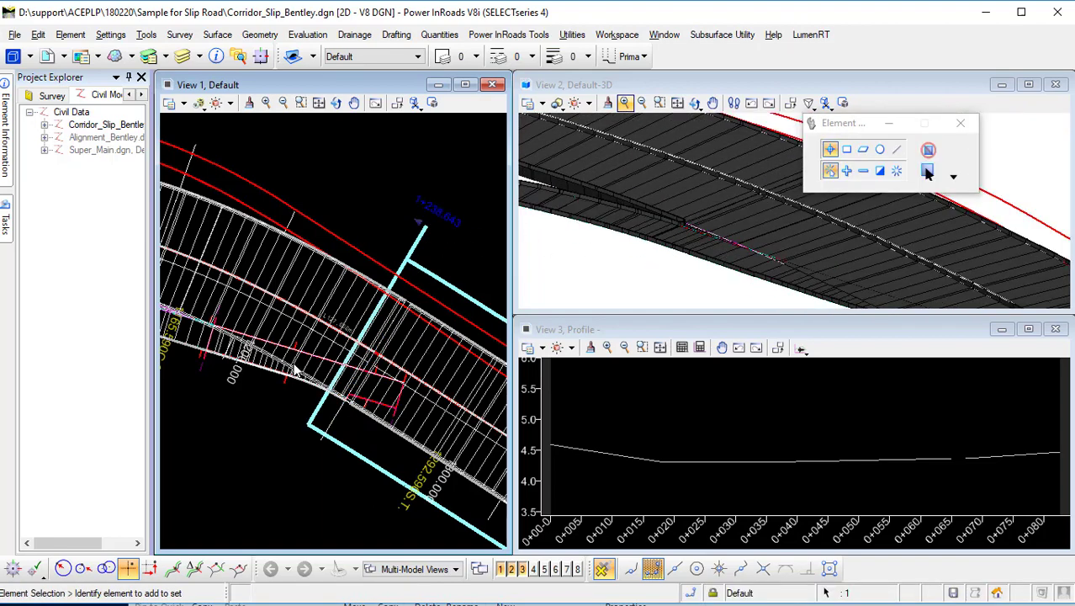
scroll(305, 373, up, 2)
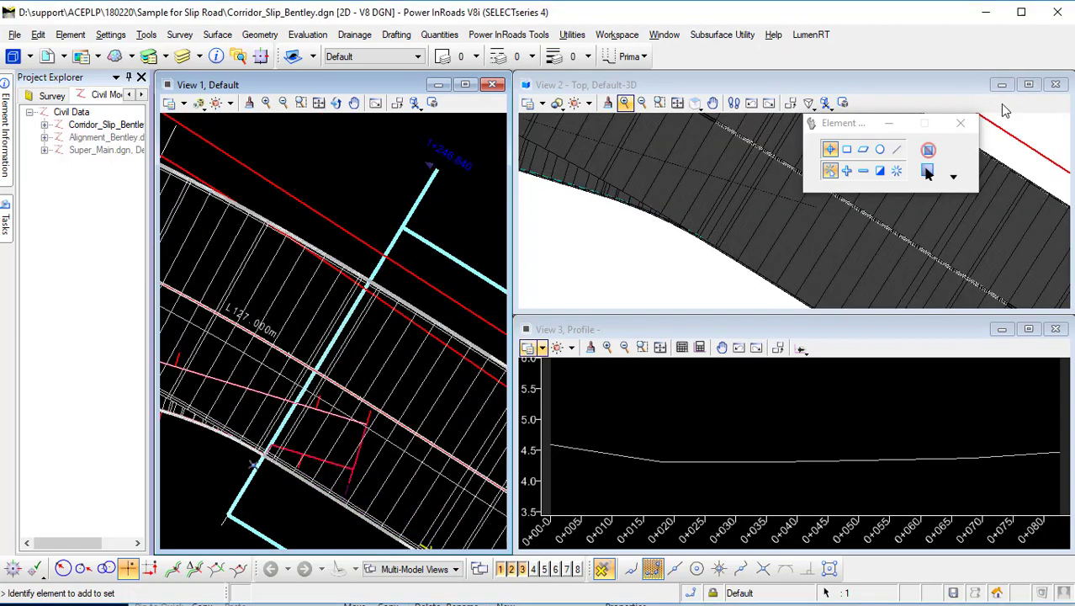
Inspect the clipped merge area of the slip road against the main road in the maximized top view.
click(1028, 85)
scroll(573, 299, down, 2)
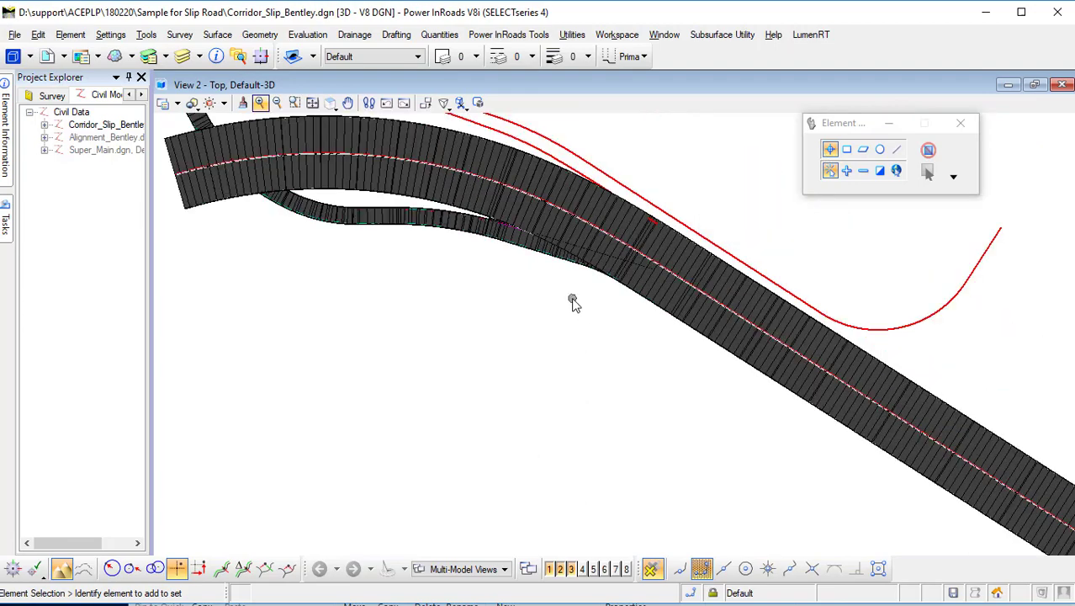
scroll(580, 260, up, 3)
scroll(581, 255, up, 2)
middle_drag(308, 200, 467, 309)
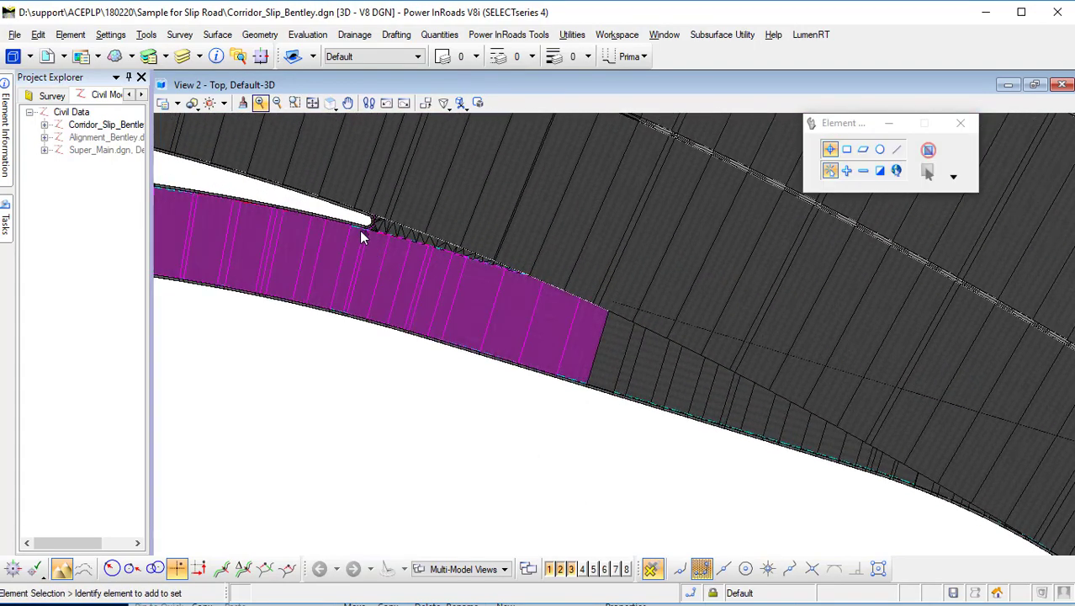
scroll(359, 229, up, 3)
click(329, 103)
click(408, 122)
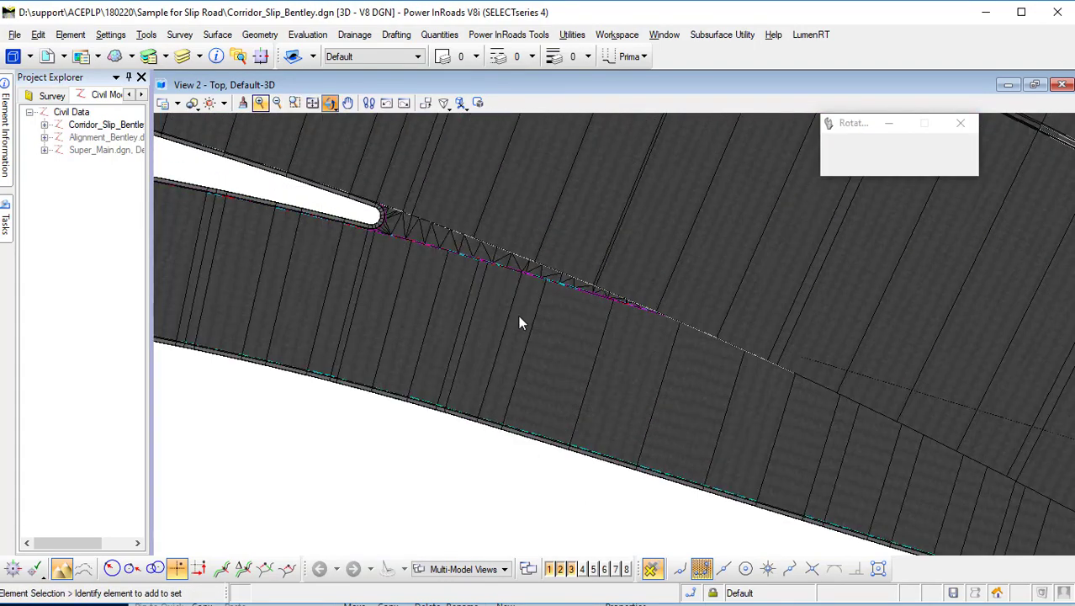
drag(430, 370, 460, 370)
right_click(461, 370)
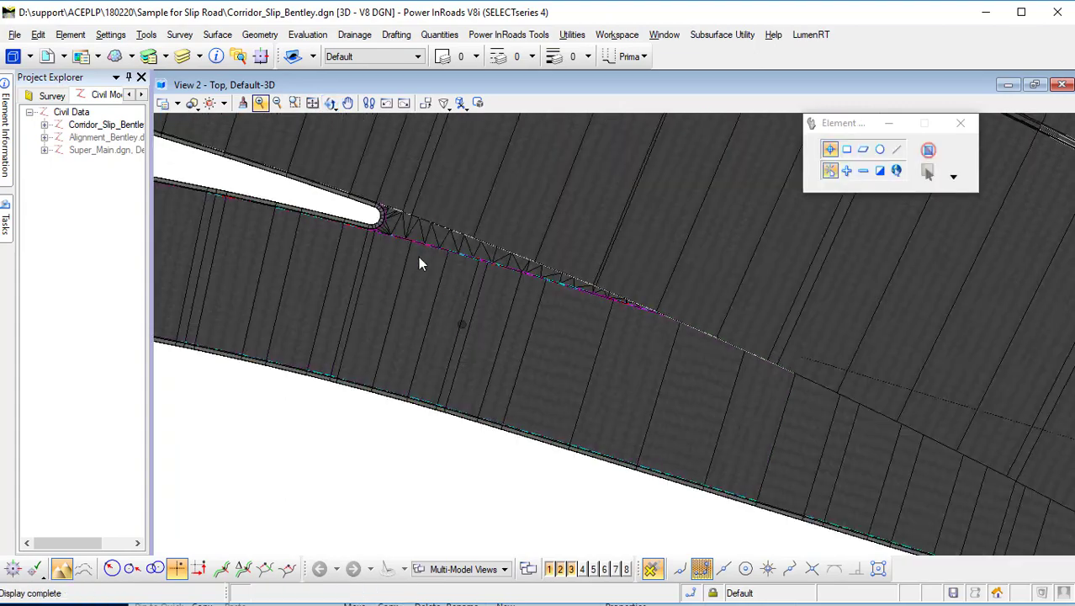
Rotate the 3D view to inspect the slip road's junction with the main road corridor.
scroll(375, 217, up, 2)
click(330, 104)
click(415, 126)
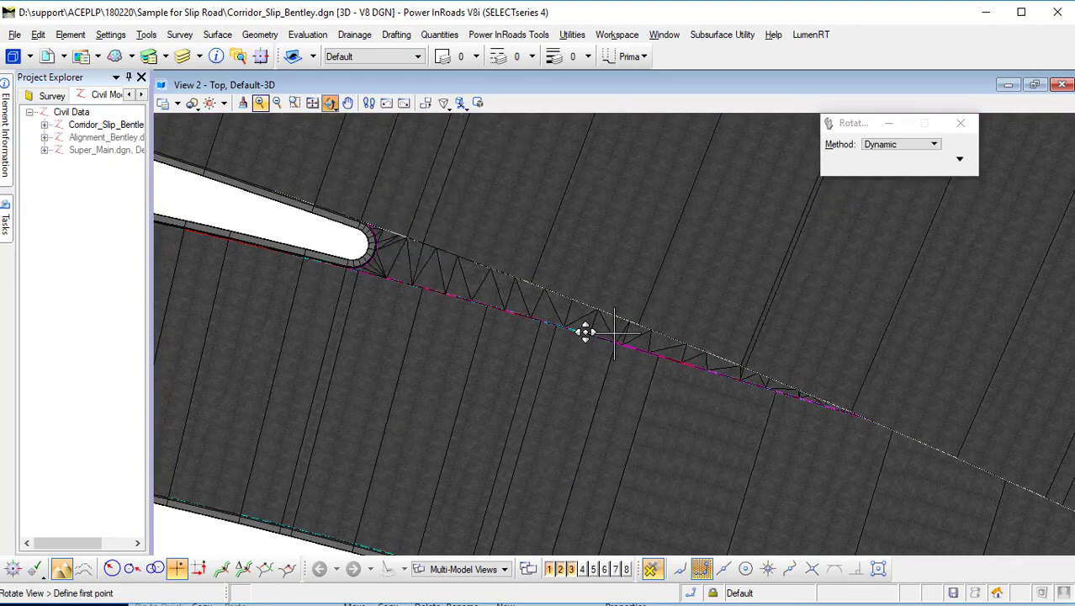
drag(383, 407, 681, 362)
right_click(522, 344)
scroll(579, 358, up, 2)
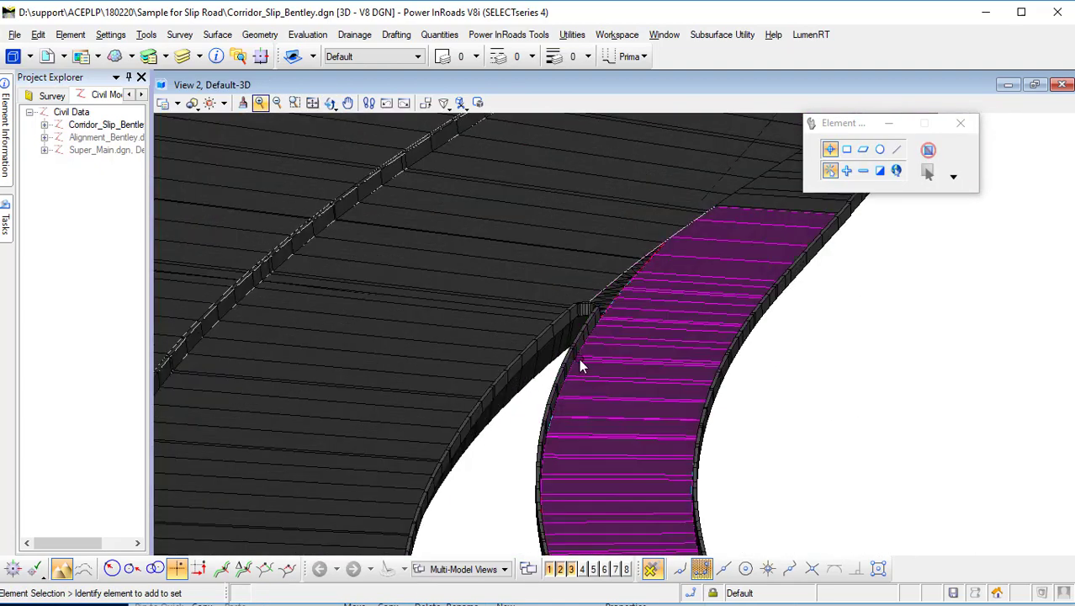
scroll(579, 359, down, 1)
scroll(740, 454, down, 3)
middle_drag(746, 470, 799, 383)
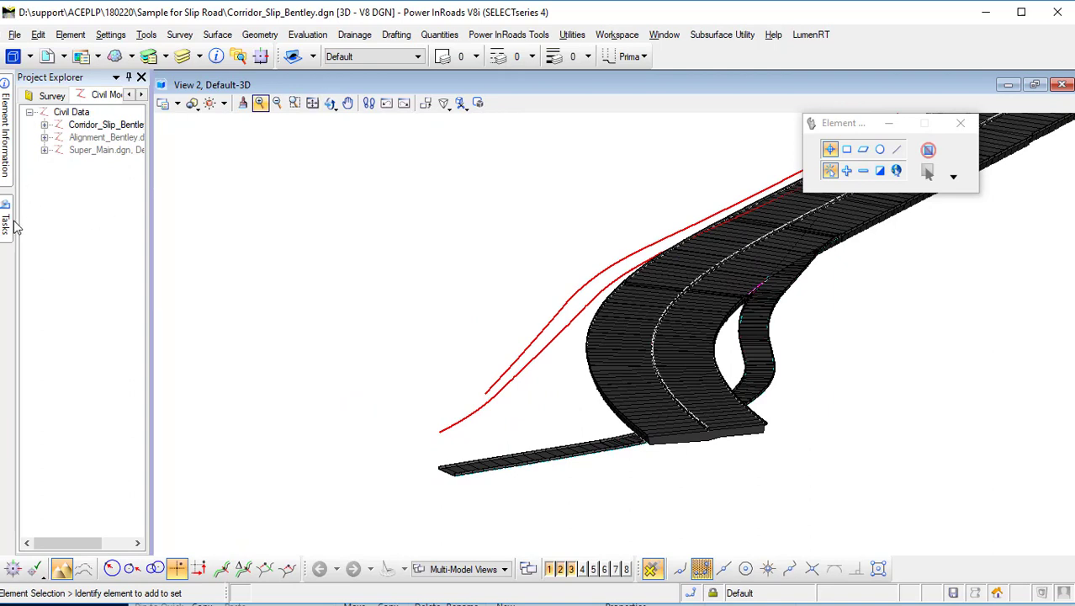
Start the 3D Drive Through tool in the 3D view along the slip road's centre line.
click(10, 223)
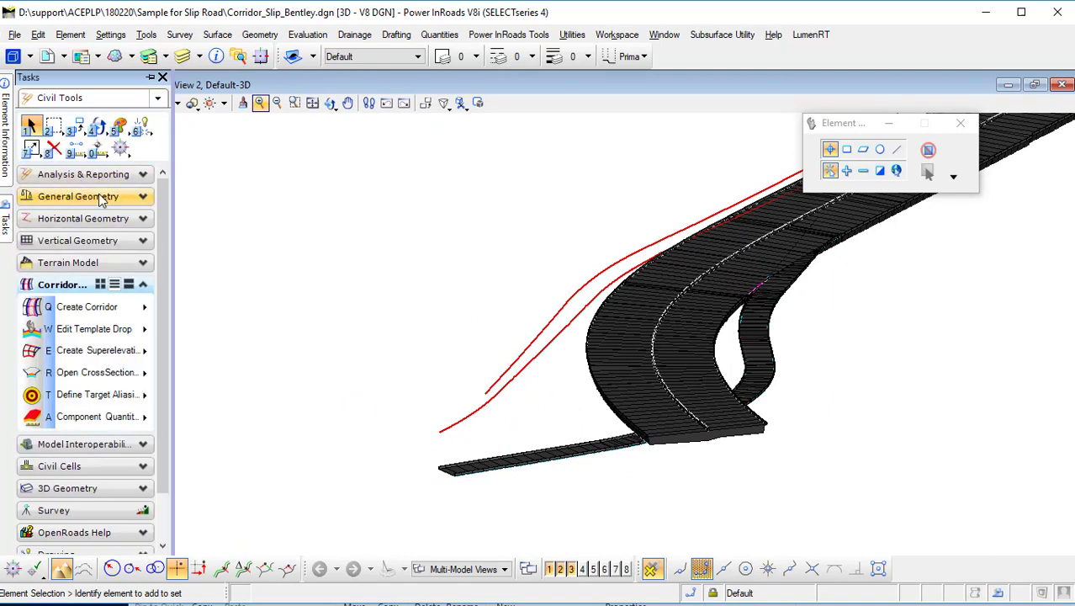
click(84, 174)
click(77, 266)
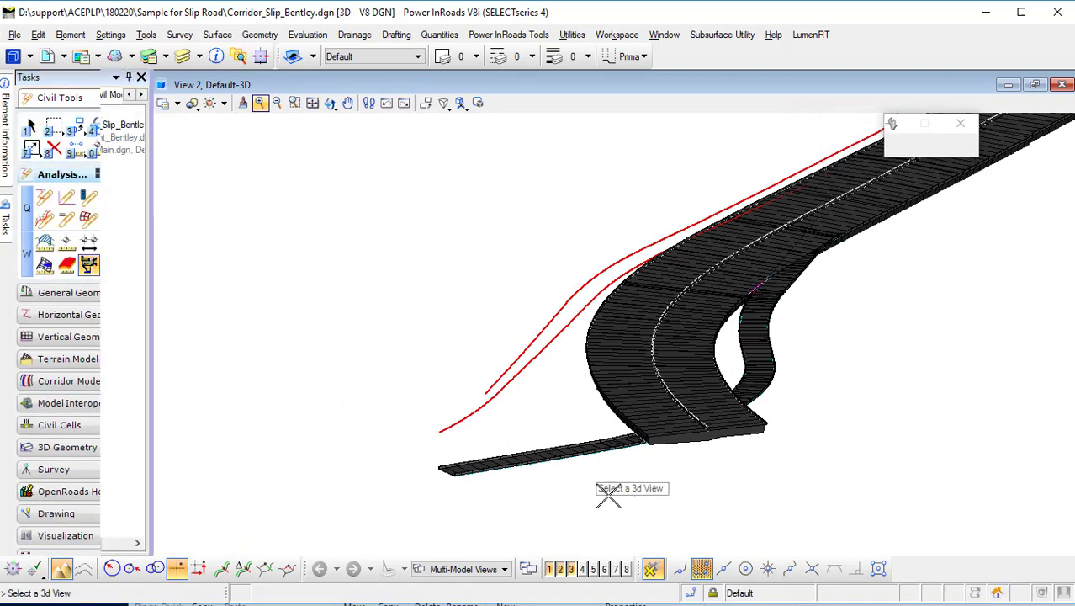
click(461, 487)
scroll(452, 467, up, 2)
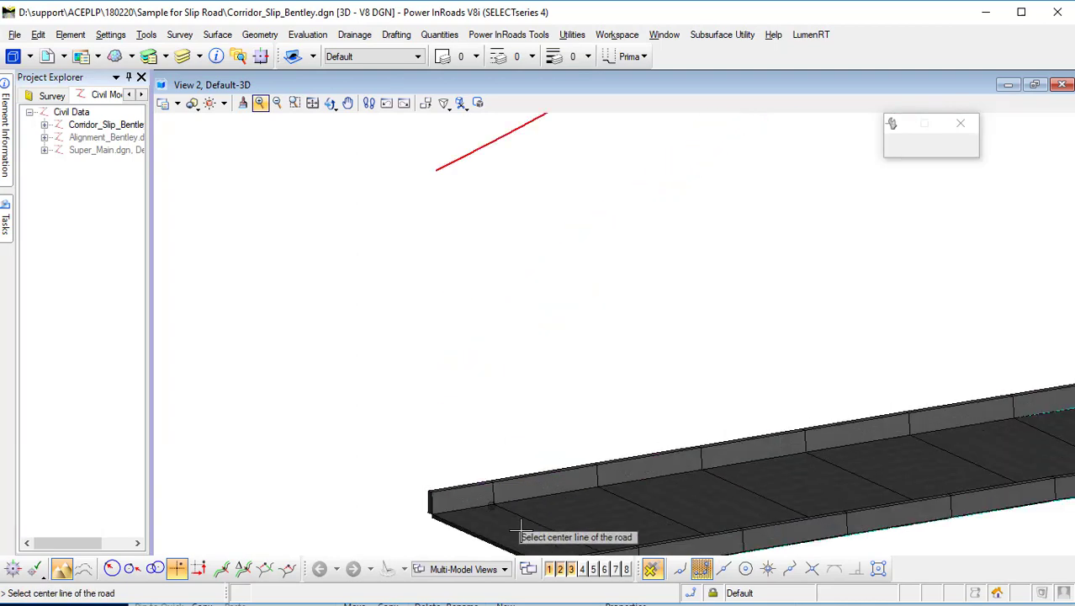
click(488, 502)
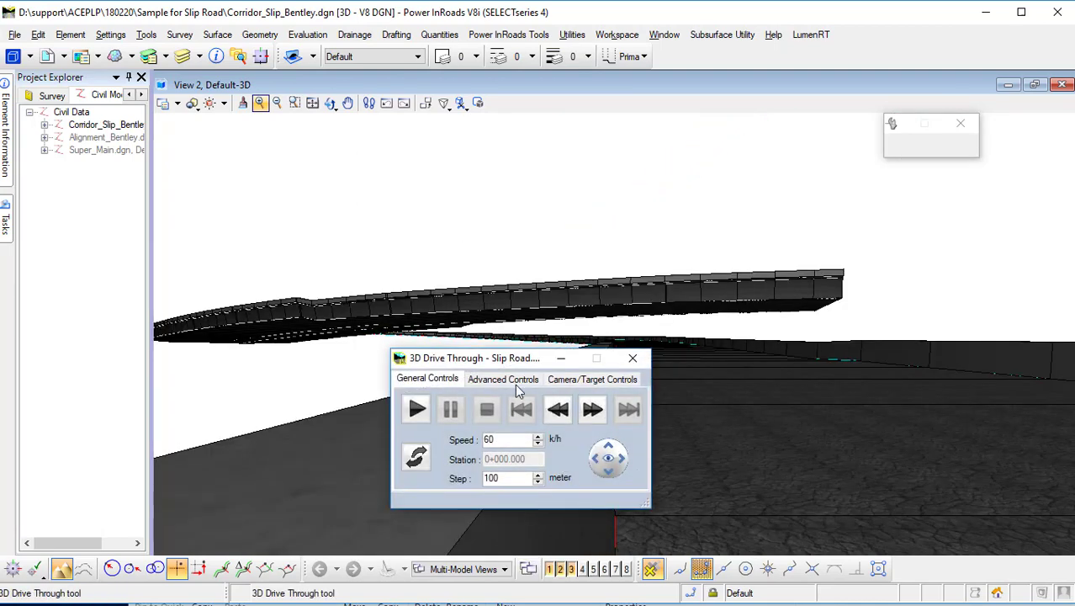
Set the drive-through camera's vertical offset to 3.00 m and horizontal offset to 6.00 m.
click(514, 383)
click(573, 381)
click(467, 426)
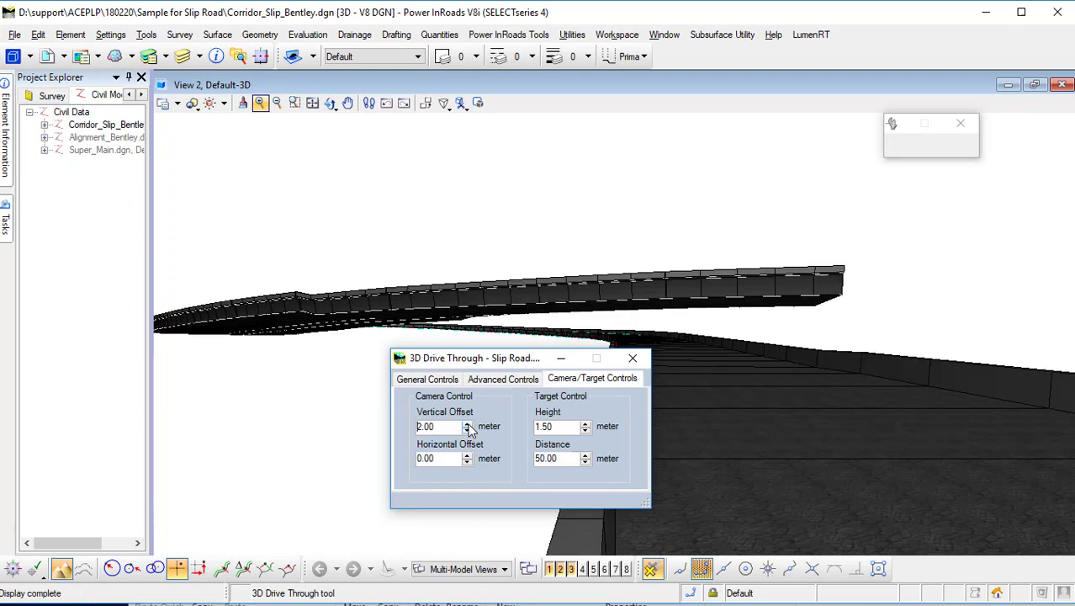
click(468, 431)
click(466, 455)
click(465, 455)
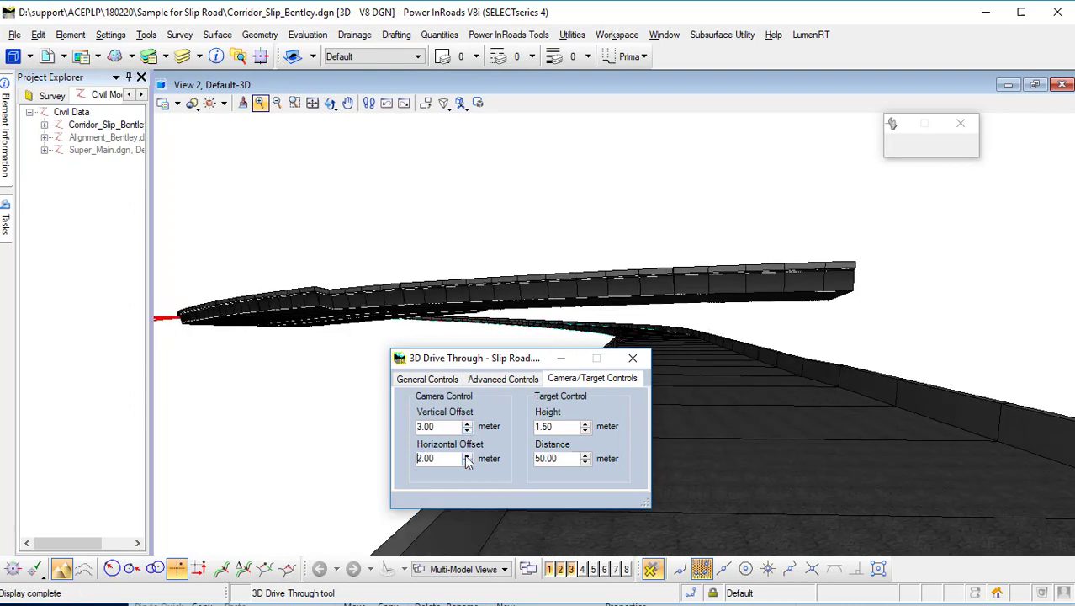
click(466, 455)
click(466, 455)
click(466, 455)
click(466, 455)
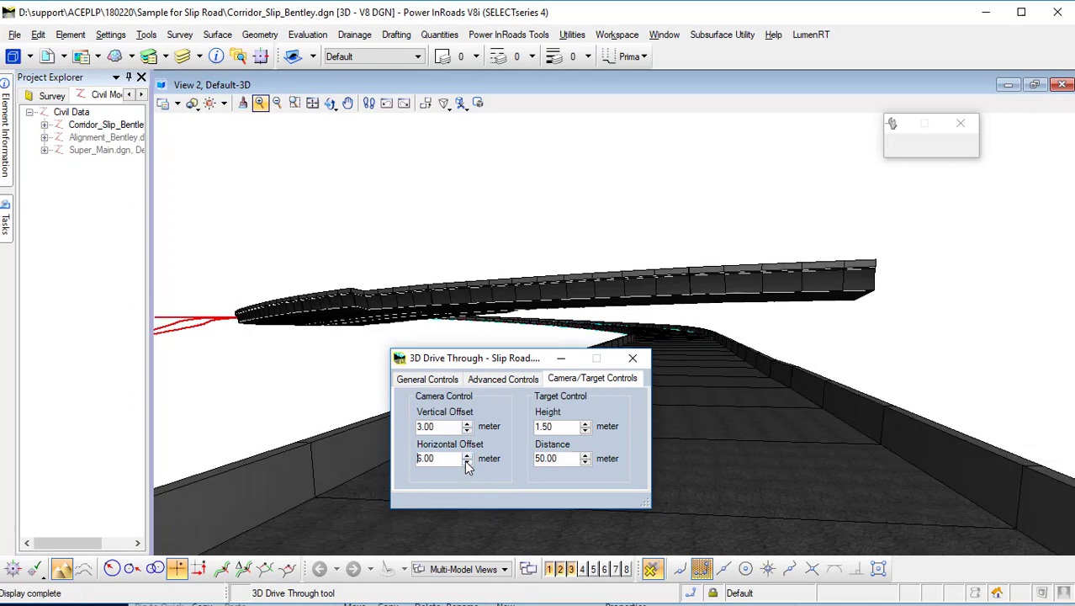
click(466, 463)
click(466, 455)
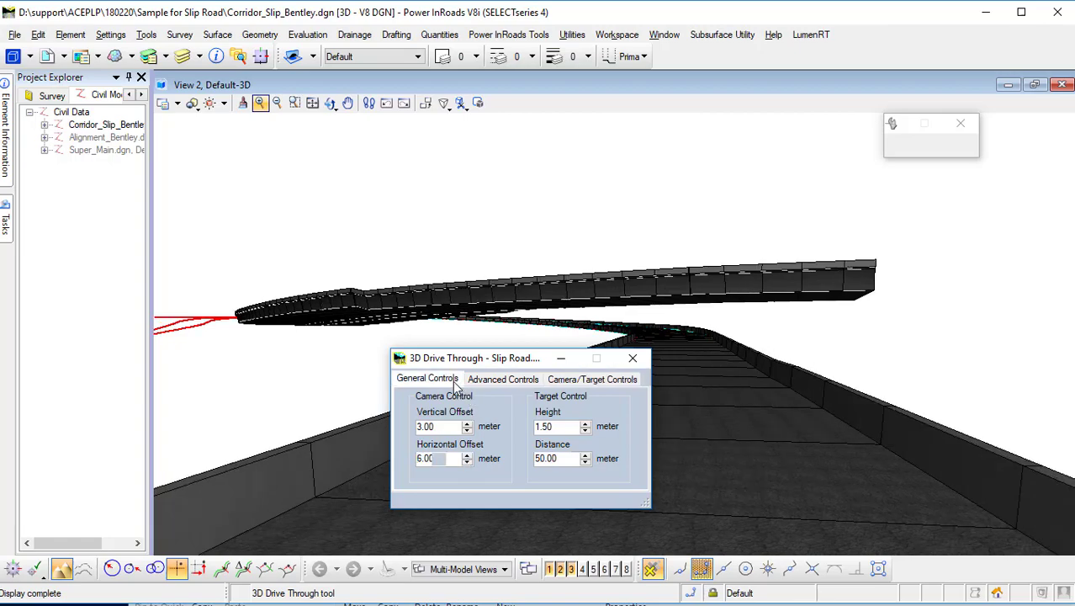
Play the drive-through along the slip road and move its dialog aside.
click(455, 380)
click(418, 410)
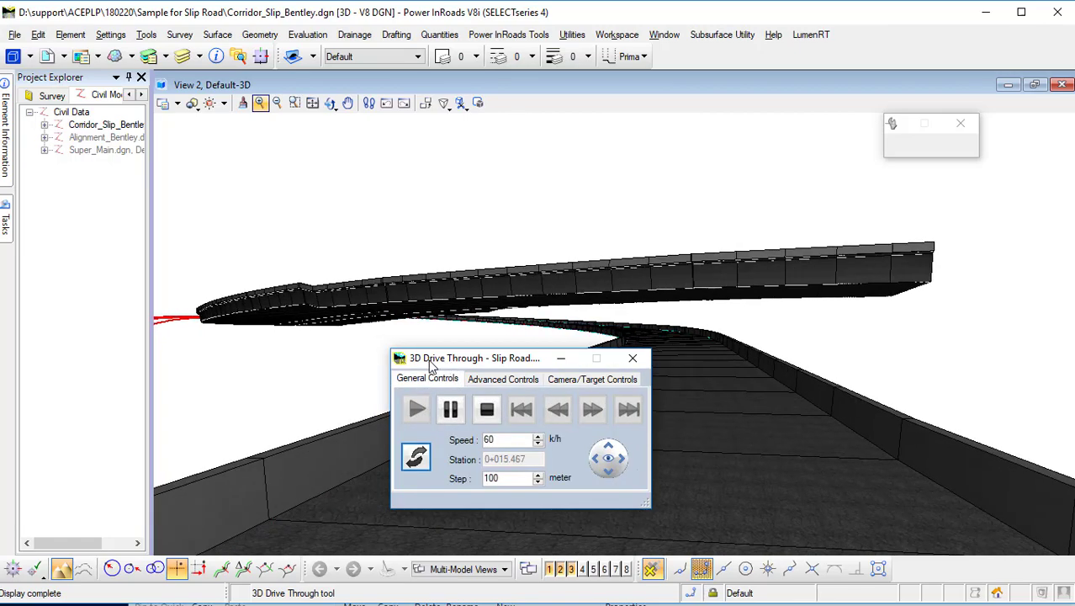
drag(455, 360, 2, 321)
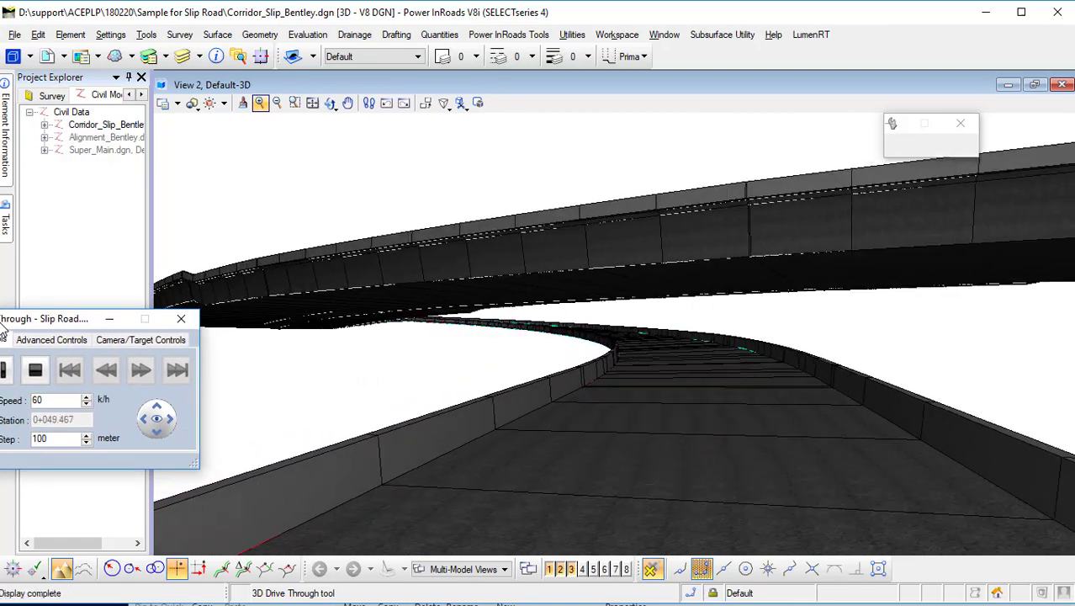